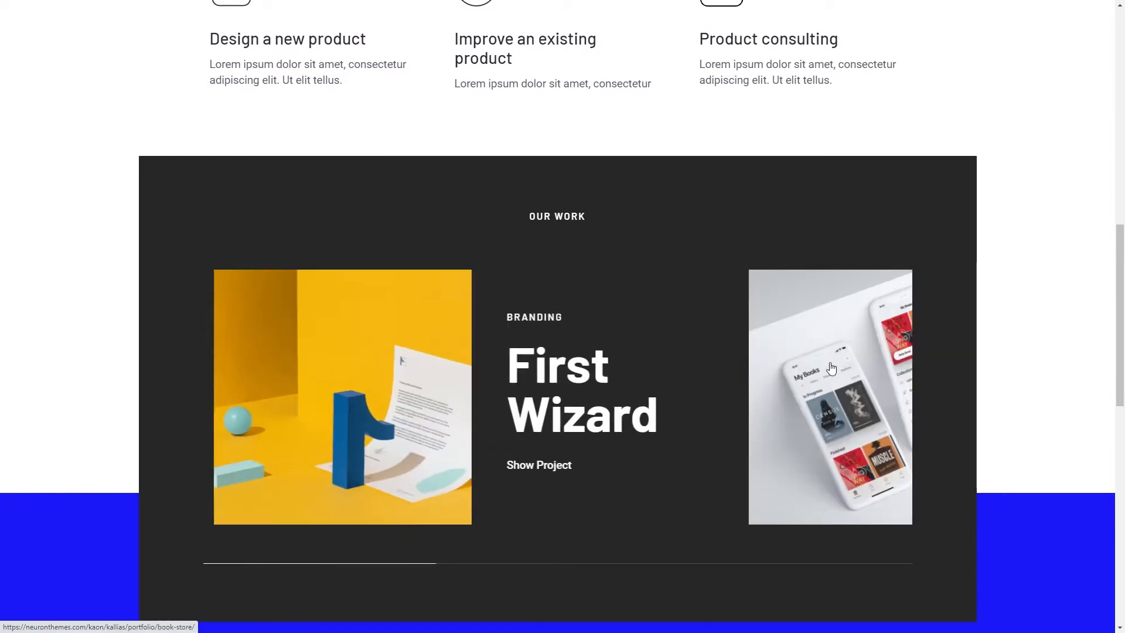
# Browse the demo site's Our Work project carousel through to its last project and look at the page below it
pyautogui.moveTo(809, 365); pyautogui.dragTo(751, 362)
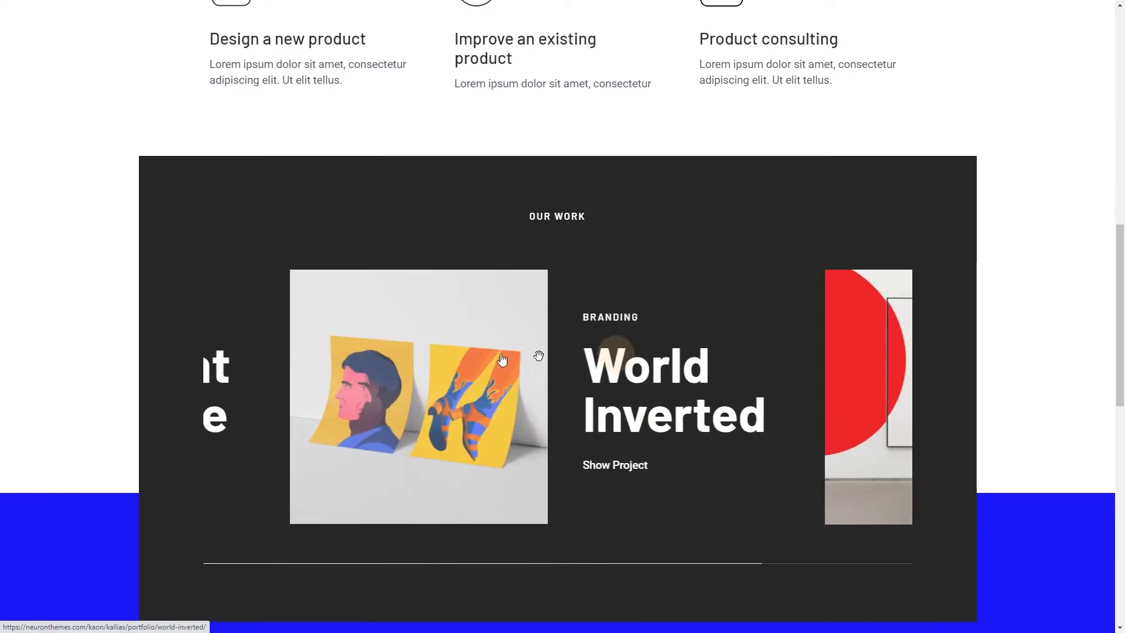
pyautogui.moveTo(821, 364); pyautogui.dragTo(613, 373)
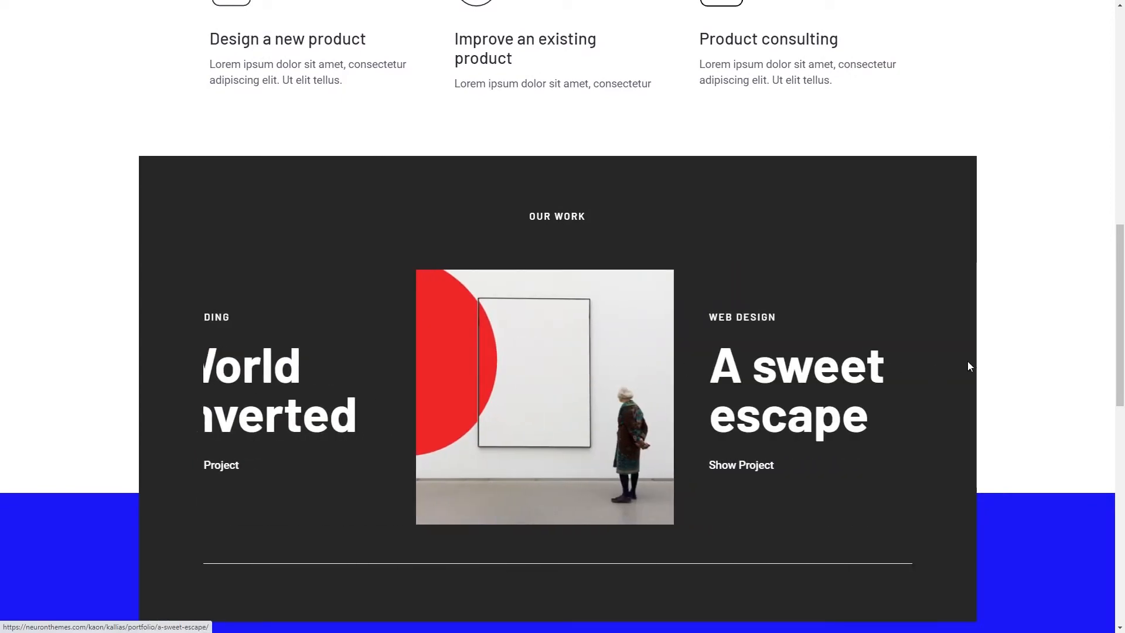
pyautogui.scroll(-7, 1121, 332)
pyautogui.scroll(-6, 1121, 329)
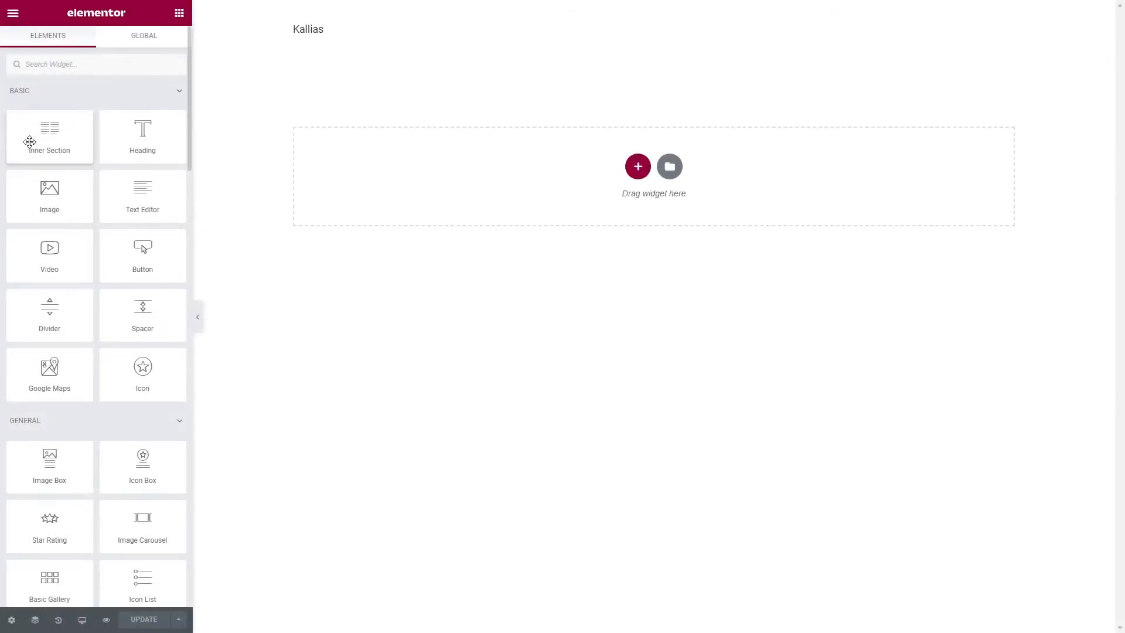
# In the site settings' global colors, set Primary to #2B2A35 and Secondary to #1A18F7
pyautogui.click(14, 14)
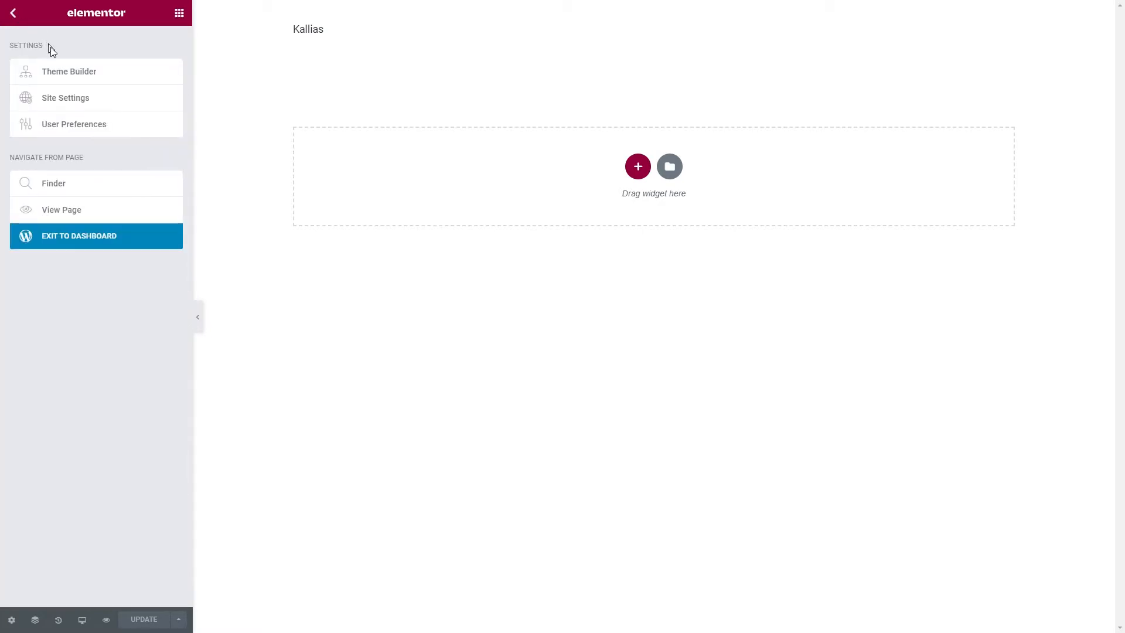
pyautogui.click(63, 103)
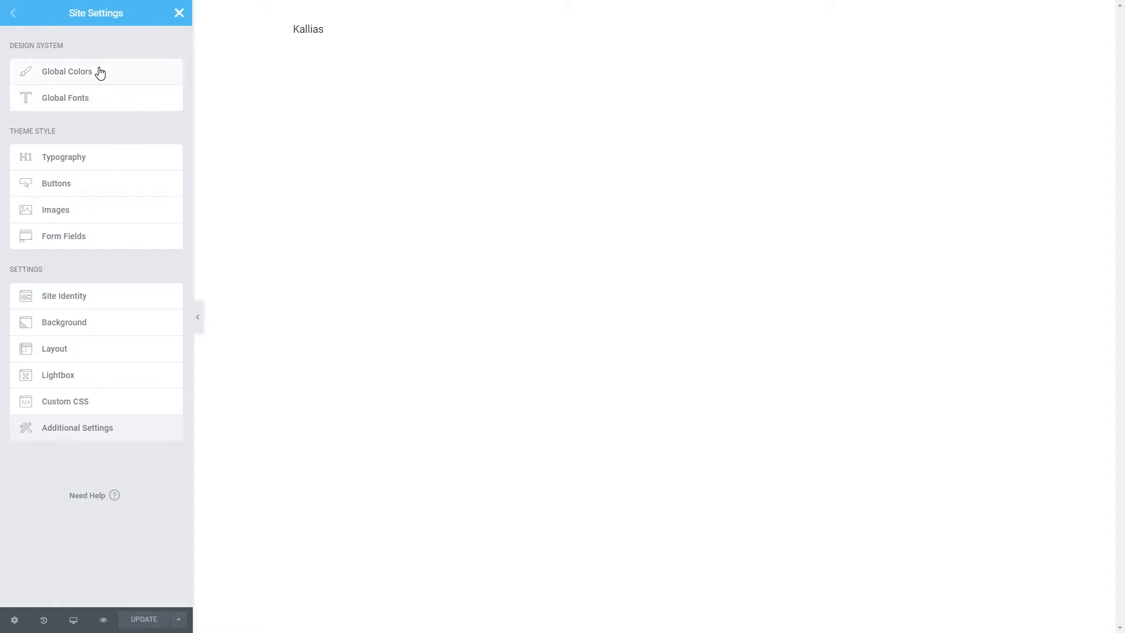
pyautogui.click(99, 72)
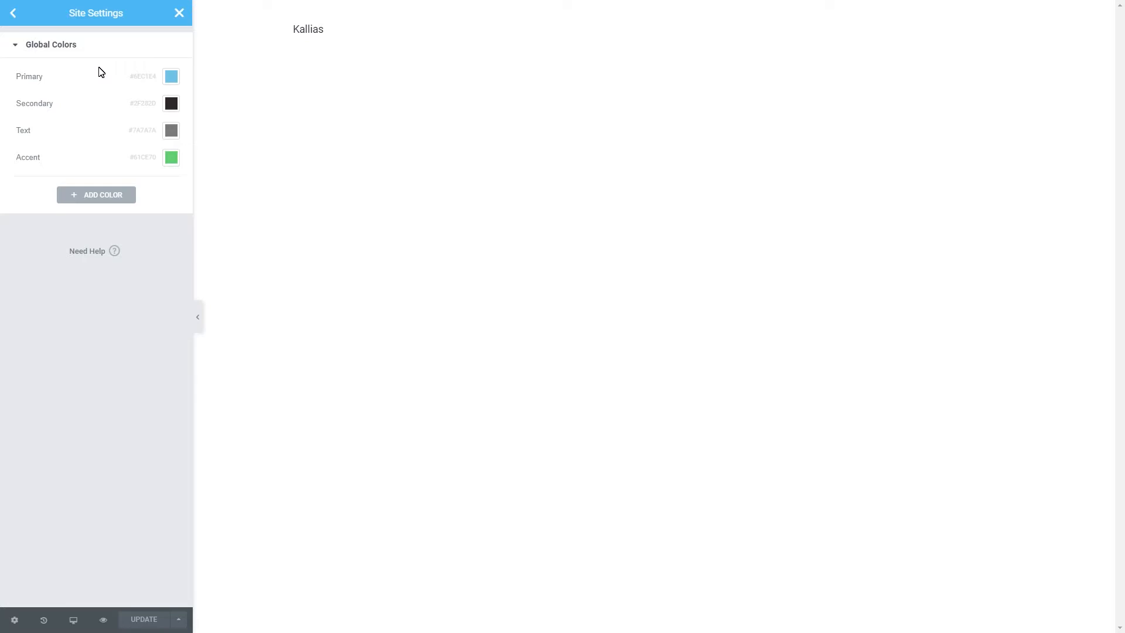
pyautogui.click(171, 77)
pyautogui.write('#2b2a35')
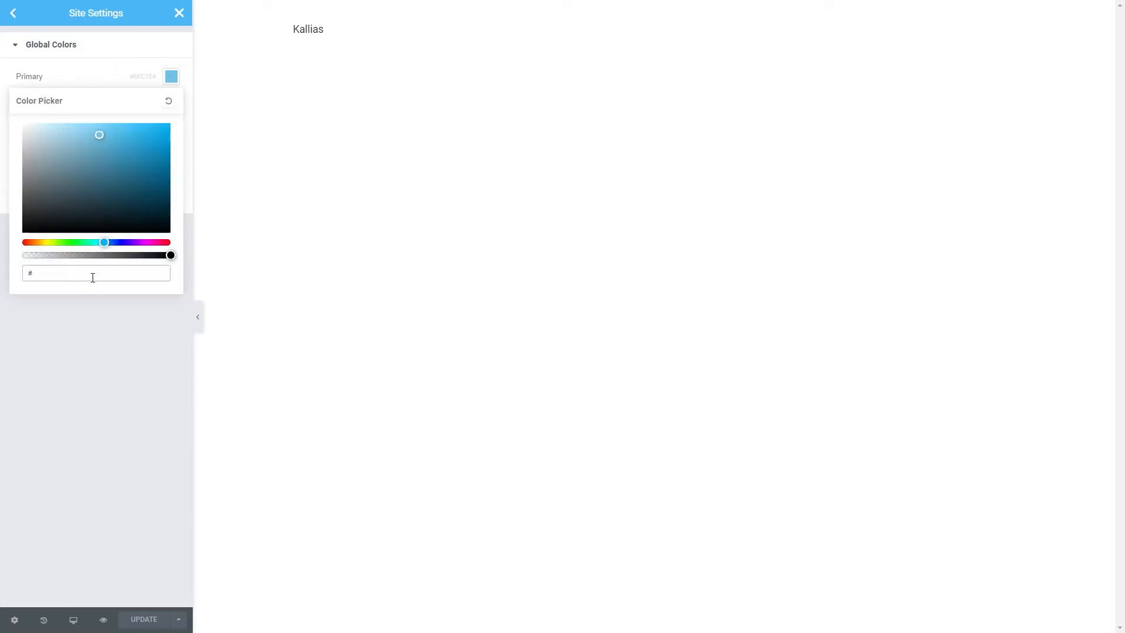
pyautogui.click(85, 302)
pyautogui.click(171, 104)
pyautogui.write('#1a18e7')
pyautogui.click(94, 326)
# Set the global Text color to #545465 and the Accent color to #262626
pyautogui.click(171, 130)
pyautogui.write('#545465')
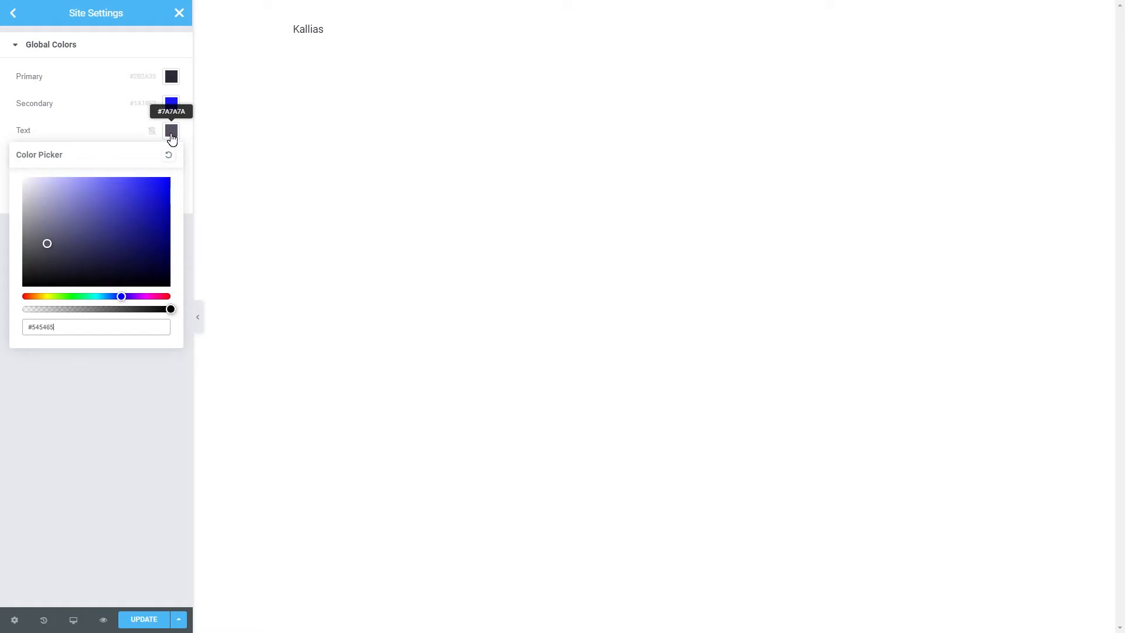
pyautogui.click(132, 380)
pyautogui.click(171, 157)
pyautogui.write('#262626')
pyautogui.click(125, 390)
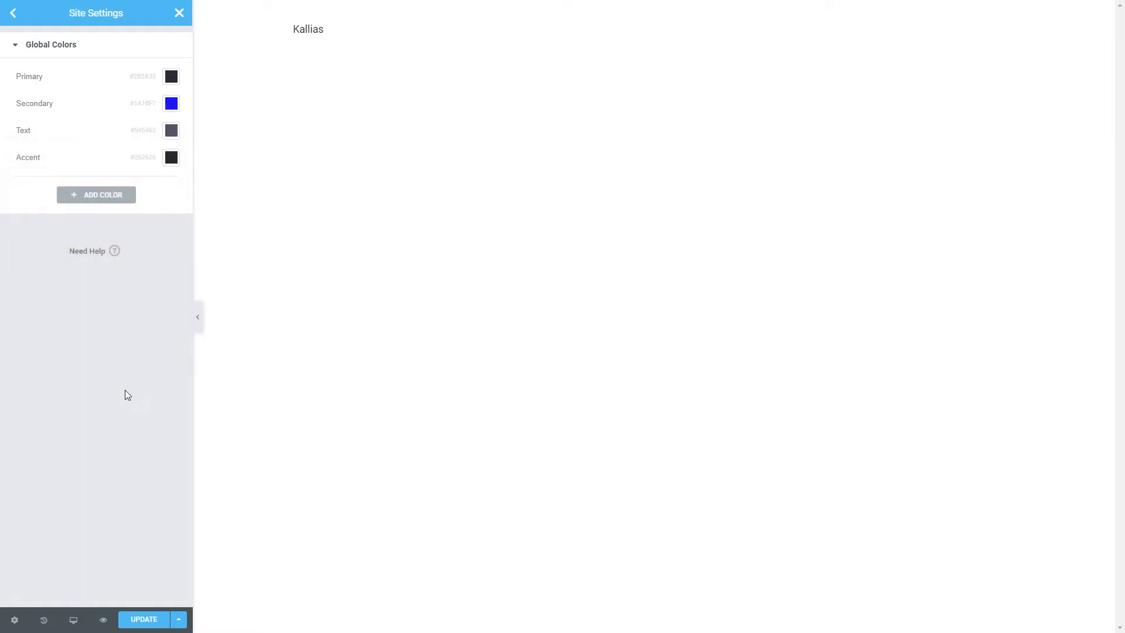
# Change the font family of the Primary global font to Barlow
pyautogui.click(15, 19)
pyautogui.click(52, 98)
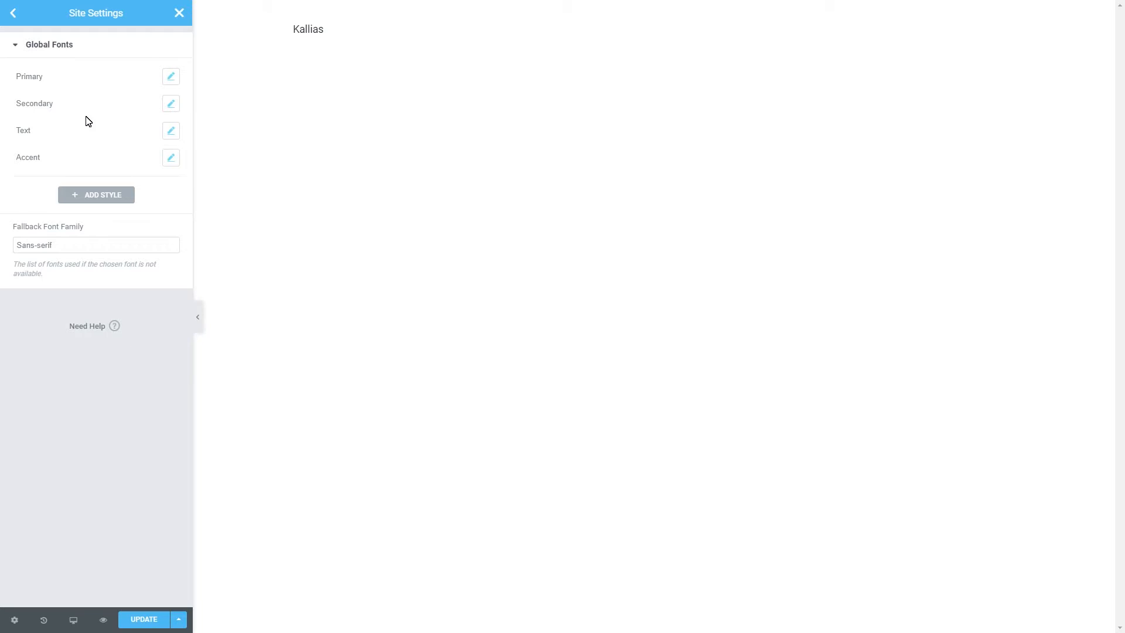
pyautogui.click(170, 80)
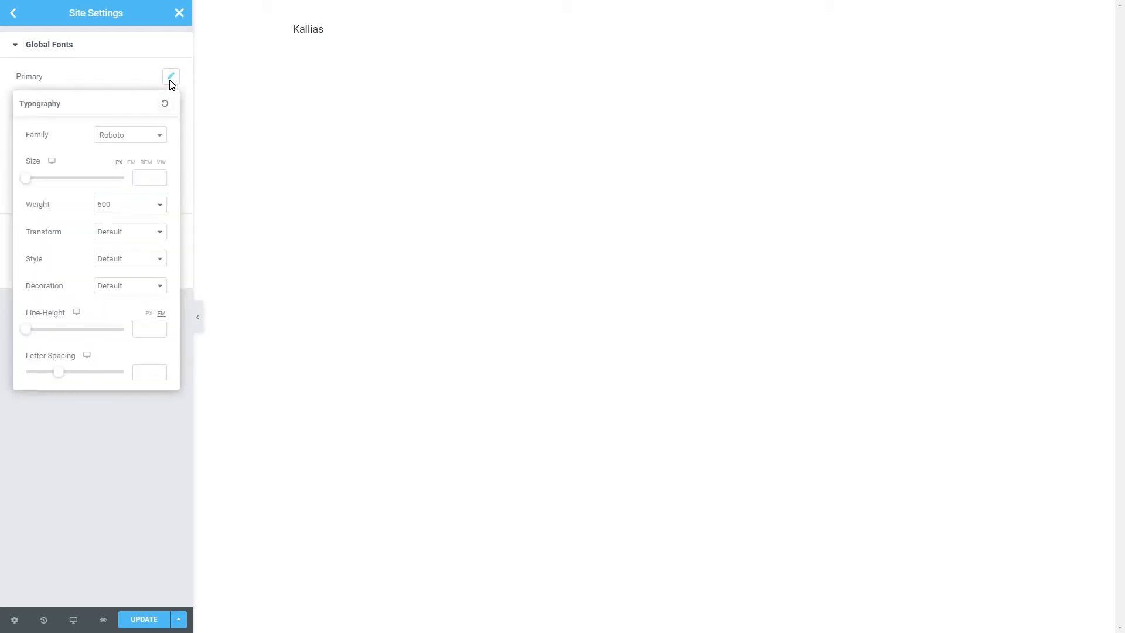
pyautogui.click(149, 136)
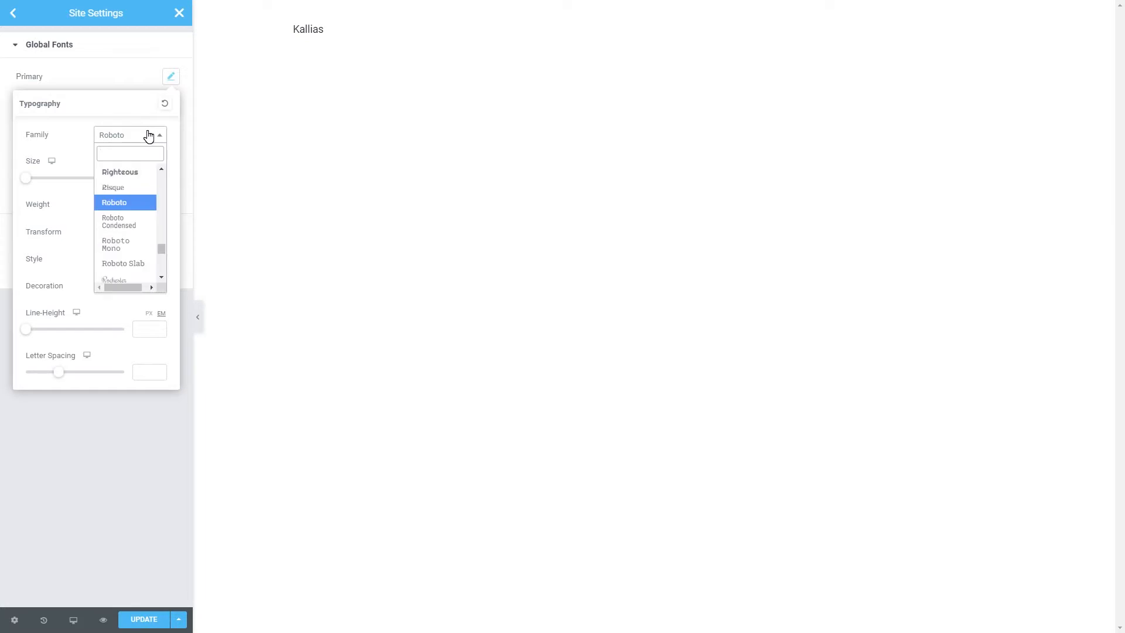
pyautogui.write('barlow')
pyautogui.click(134, 187)
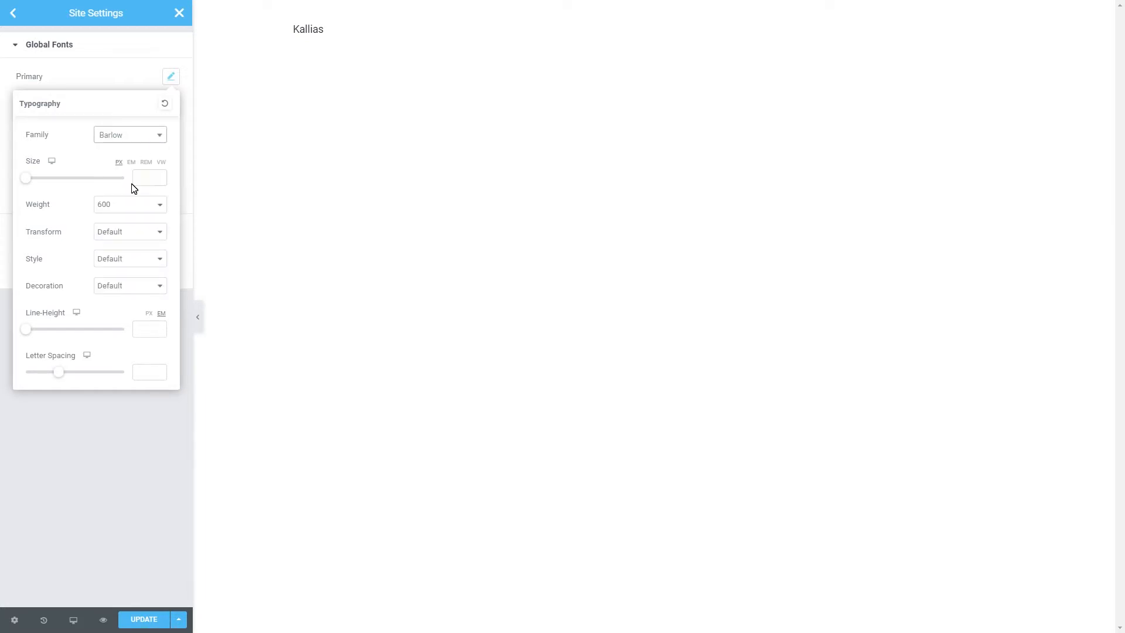
# Set the Primary global font to size 26 px, weight 500 and line height 30 px
pyautogui.click(136, 182)
pyautogui.write('26')
pyautogui.click(130, 204)
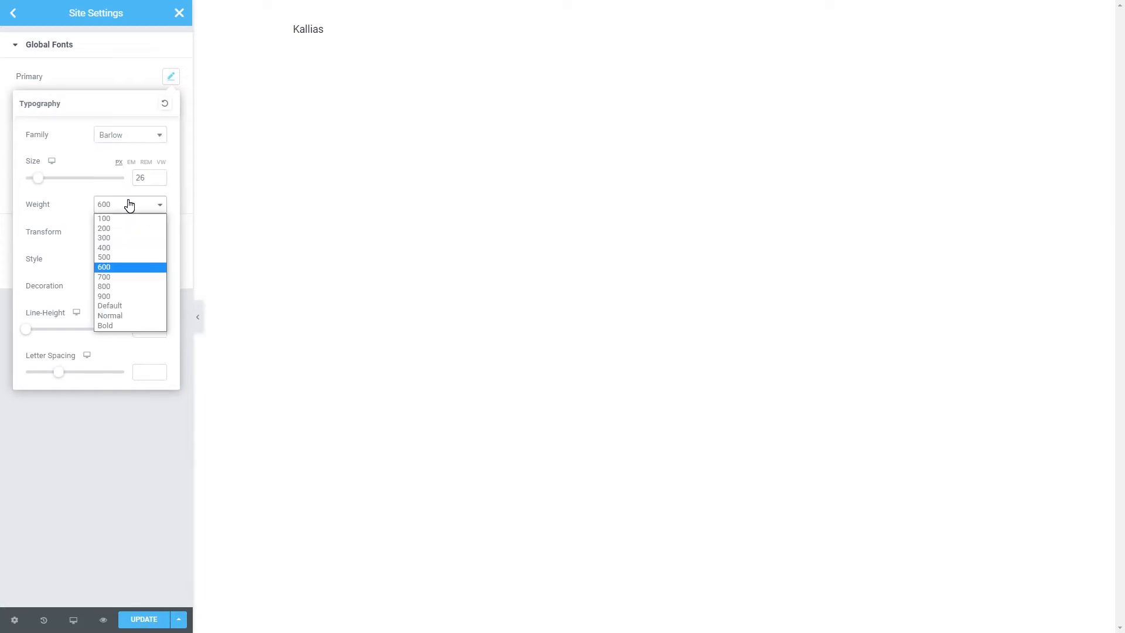
pyautogui.click(117, 257)
pyautogui.click(149, 313)
pyautogui.click(143, 329)
pyautogui.write('30')
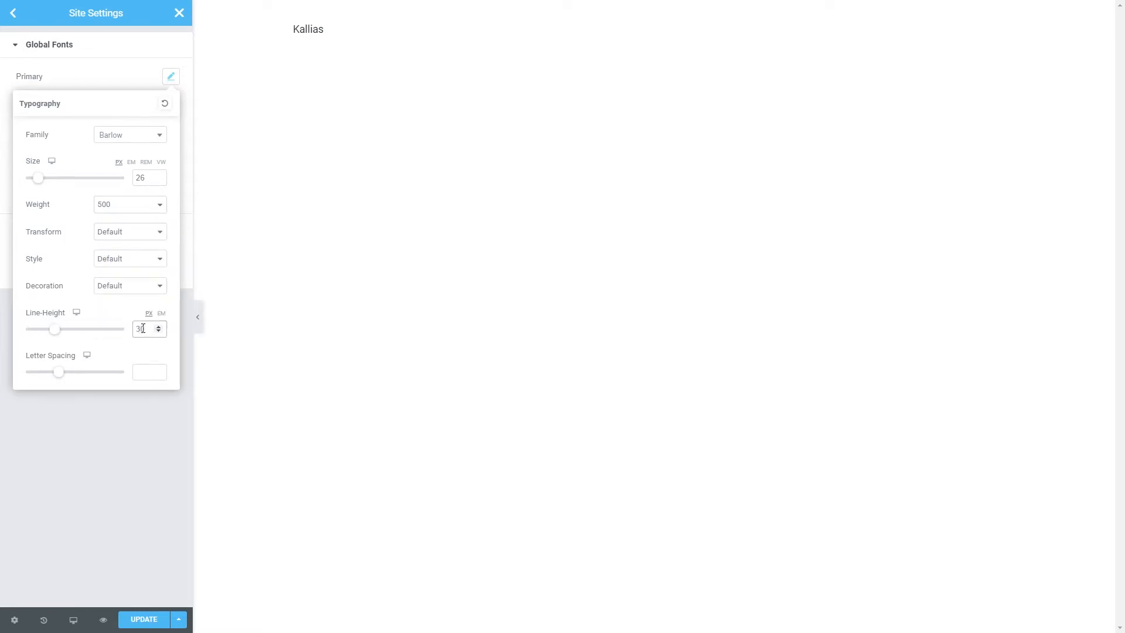
pyautogui.click(135, 409)
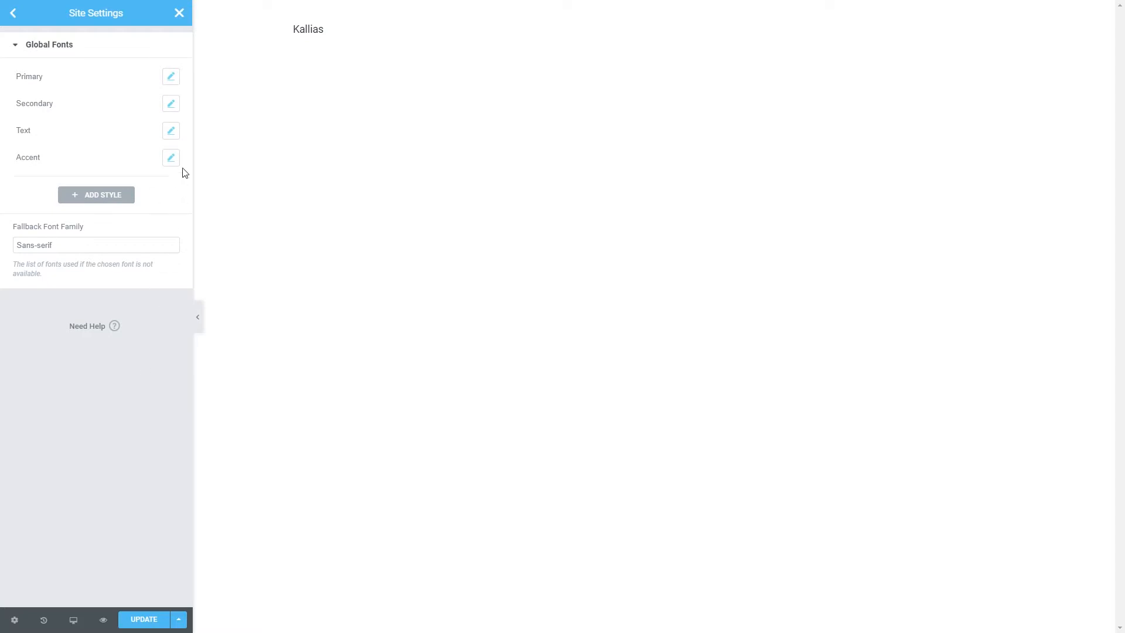
# Set the Secondary global font to Barlow, size 16 px, weight 500 and line height 20 px
pyautogui.click(169, 108)
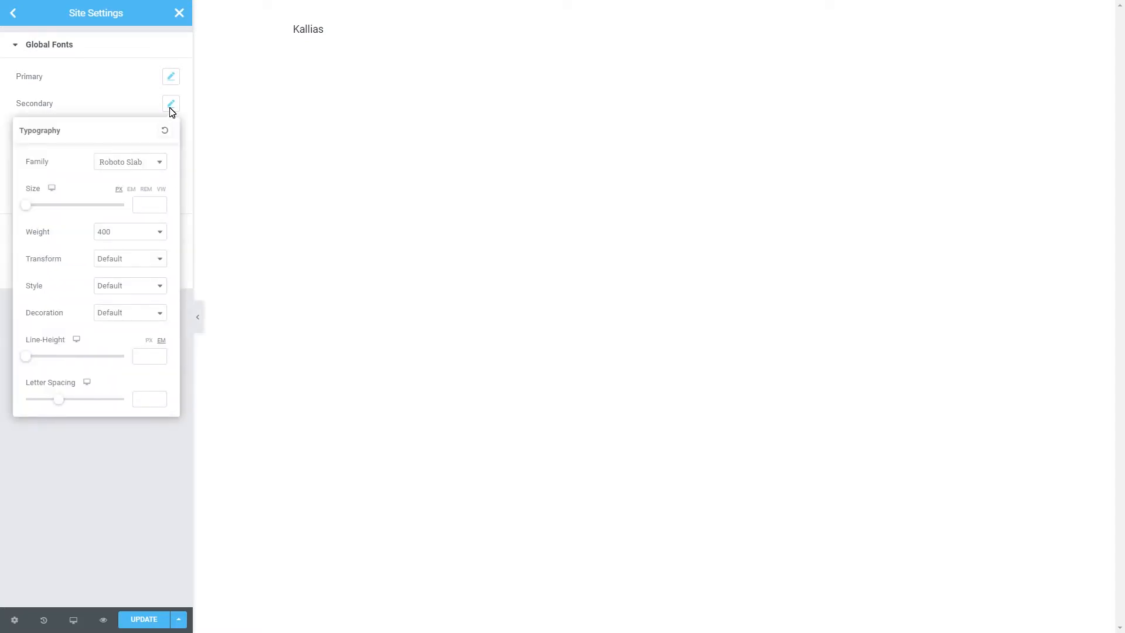
pyautogui.click(153, 163)
pyautogui.write('barl')
pyautogui.press('Return')
pyautogui.click(149, 204)
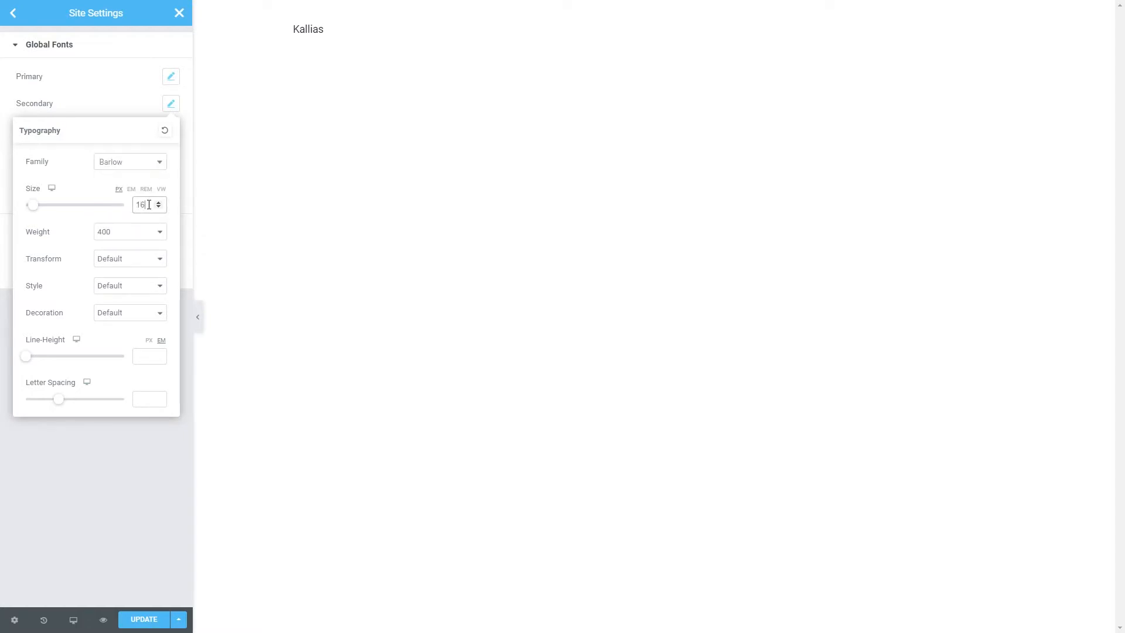
pyautogui.click(140, 236)
pyautogui.click(114, 285)
pyautogui.click(149, 341)
pyautogui.click(141, 358)
pyautogui.write('20')
pyautogui.click(125, 435)
# Set the Text global font to size 20 px with a line height of 28 px
pyautogui.click(171, 133)
pyautogui.click(144, 231)
pyautogui.write('20')
pyautogui.click(149, 367)
pyautogui.click(144, 382)
pyautogui.write('28')
pyautogui.click(129, 469)
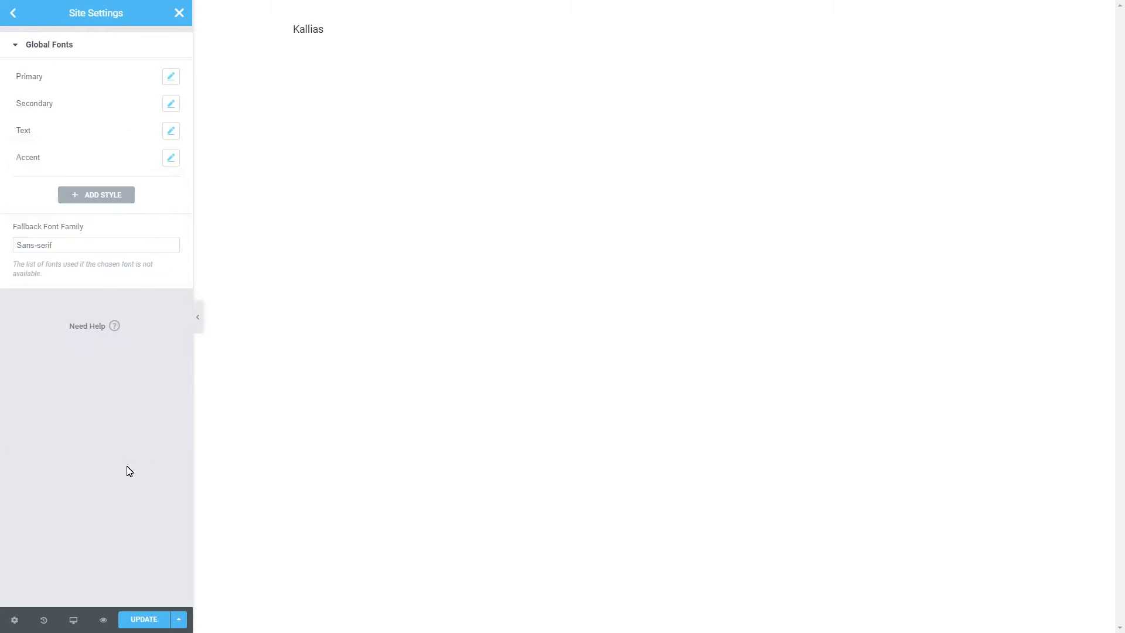
# Set the Accent global font to Barlow at 18 px and give it a line height in pixels
pyautogui.click(172, 157)
pyautogui.click(130, 216)
pyautogui.write('bar')
pyautogui.click(125, 267)
pyautogui.click(140, 258)
pyautogui.write('18')
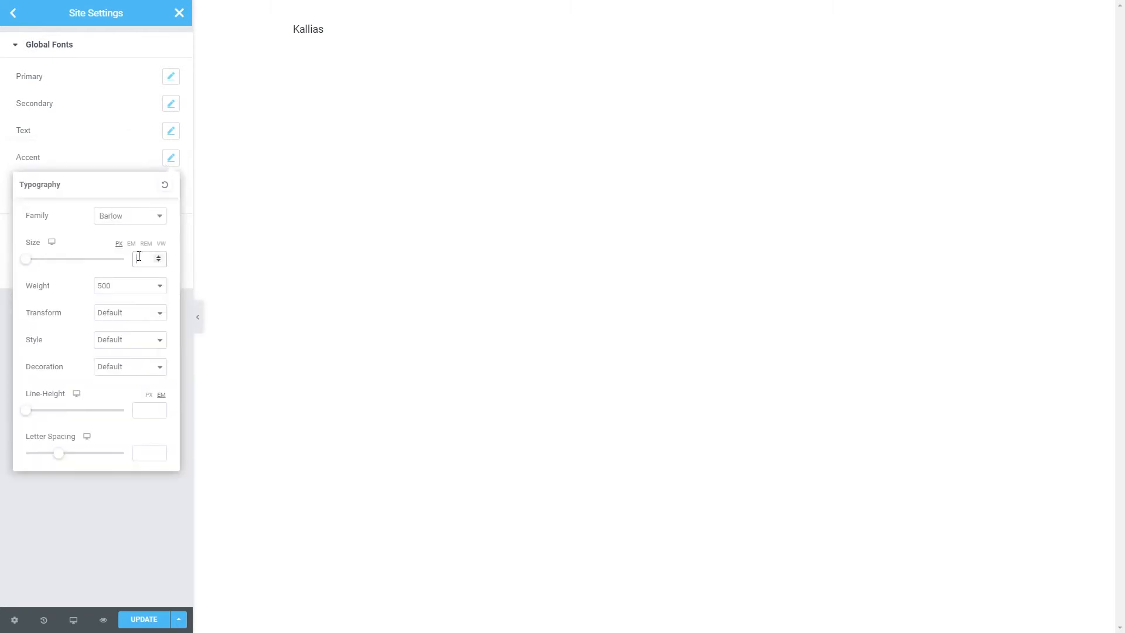
pyautogui.click(148, 396)
pyautogui.click(144, 412)
pyautogui.write('2')
pyautogui.click(136, 496)
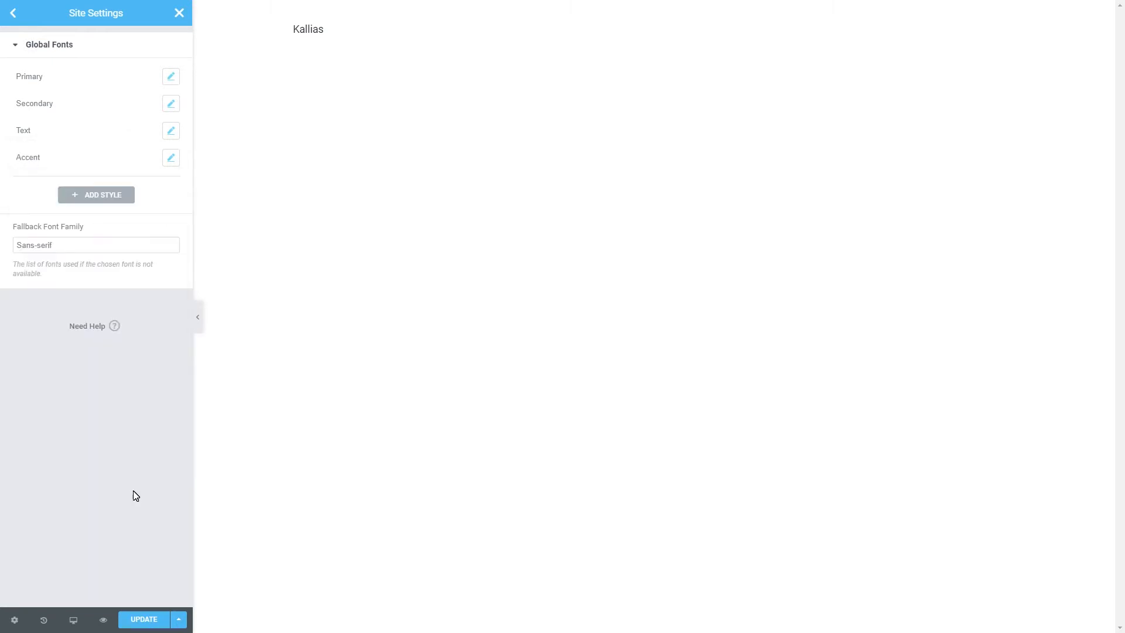
# Add a global font style named H1 and set its family to Barlow
pyautogui.click(116, 195)
pyautogui.click(51, 185)
pyautogui.write('H1')
pyautogui.click(171, 185)
pyautogui.click(125, 243)
pyautogui.write('BAR')
pyautogui.press('Return')
# Set the H1 font style to size 48 px, weight 500 and line height 56 px
pyautogui.click(143, 286)
pyautogui.write('48')
pyautogui.click(130, 312)
pyautogui.click(118, 364)
pyautogui.click(144, 438)
pyautogui.write('56')
pyautogui.click(121, 518)
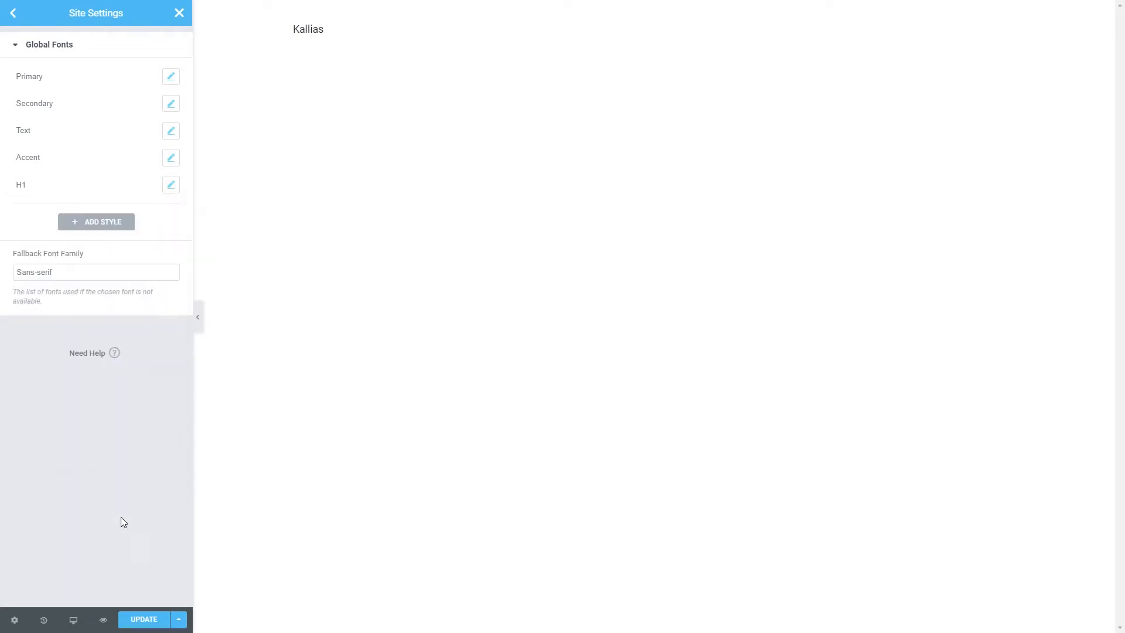
# Add a global font style named H2 and set its family to Barlow
pyautogui.click(107, 223)
pyautogui.write('H2')
pyautogui.click(171, 212)
pyautogui.click(131, 270)
pyautogui.write('BAR')
pyautogui.press('Return')
# Set the H2 font style to size 36 px, weight 500 and line height 46 px
pyautogui.click(148, 314)
pyautogui.write('36')
pyautogui.click(130, 339)
pyautogui.click(123, 392)
pyautogui.click(140, 466)
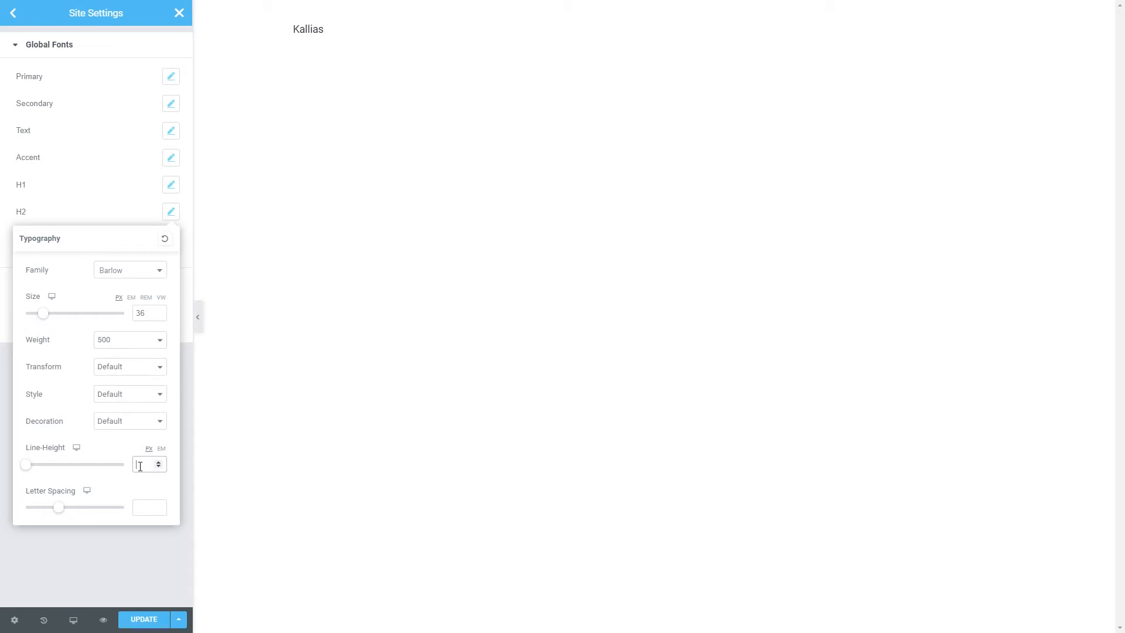
pyautogui.write('46')
pyautogui.click(135, 535)
# Add a global font style named H3 and set its family to Barlow
pyautogui.click(108, 256)
pyautogui.tripleClick(46, 235)
pyautogui.write('H3')
pyautogui.click(171, 238)
pyautogui.click(130, 297)
pyautogui.write('BAR')
pyautogui.press('Return')
# Set the H3 font style to size 32 px, weight 500 and line height 38 px
pyautogui.click(142, 340)
pyautogui.write('32')
pyautogui.click(130, 367)
pyautogui.click(115, 416)
pyautogui.click(146, 498)
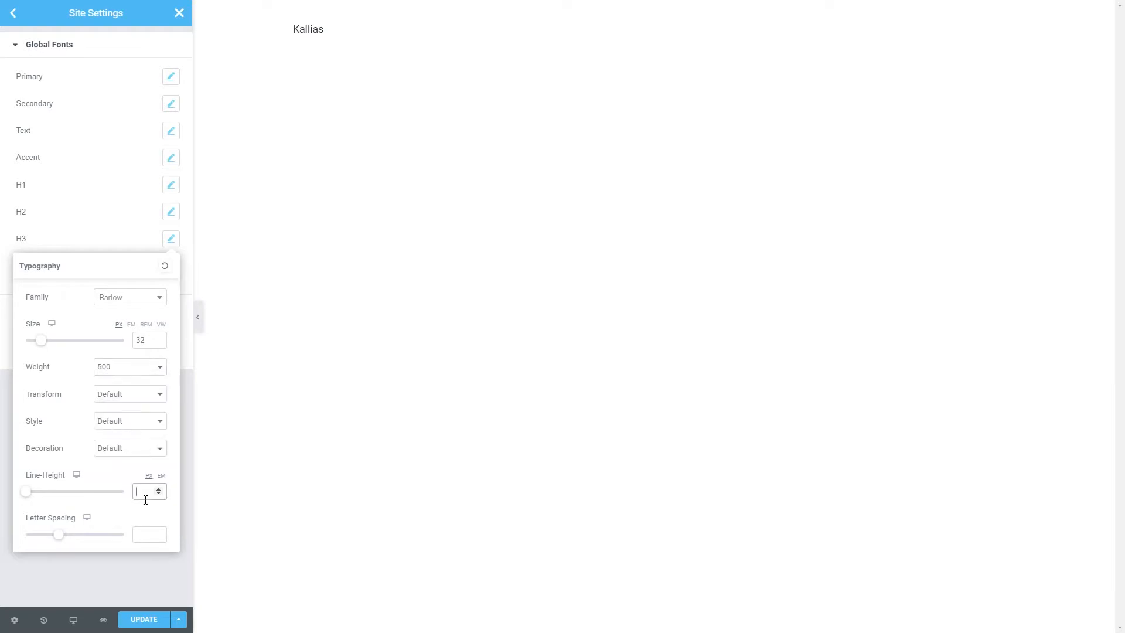
pyautogui.write('38')
pyautogui.click(140, 562)
# Add a global font style named H6 and set its family to Roboto
pyautogui.click(104, 281)
pyautogui.tripleClick(45, 267)
pyautogui.write('H6')
pyautogui.click(166, 269)
pyautogui.click(134, 327)
pyautogui.write('ROB')
pyautogui.press('Return')
# Set the H6 font style to size 17 px, weight 400 and line height 25 px, and save the site settings
pyautogui.click(143, 361)
pyautogui.write('17')
pyautogui.click(126, 394)
pyautogui.click(126, 435)
pyautogui.click(149, 502)
pyautogui.click(144, 518)
pyautogui.write('25')
pyautogui.click(133, 598)
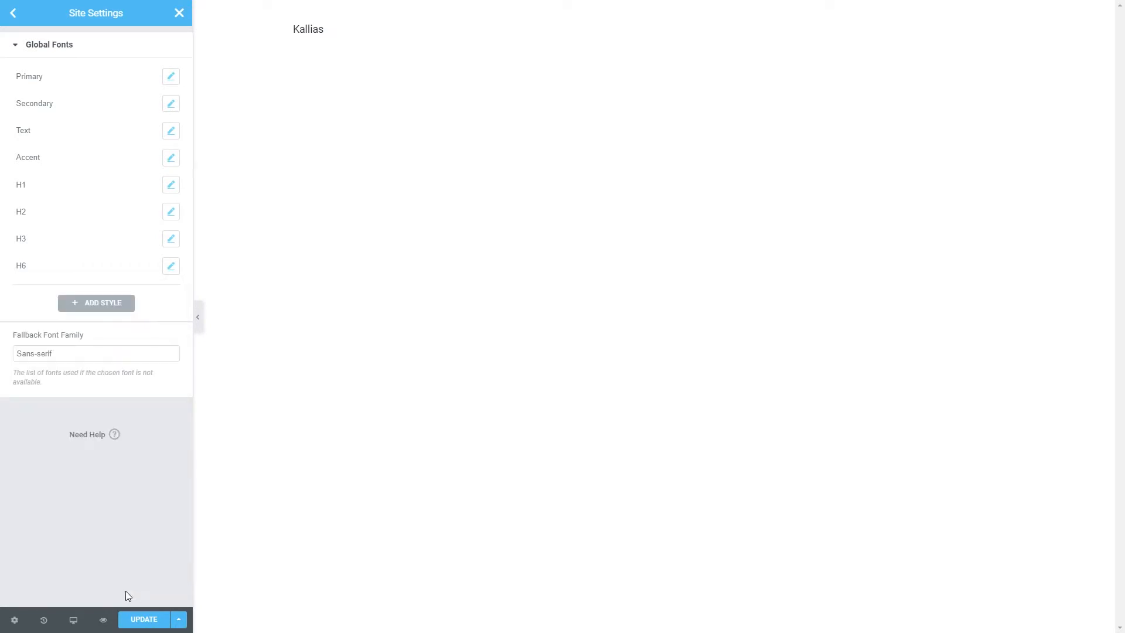
pyautogui.click(13, 13)
pyautogui.click(141, 620)
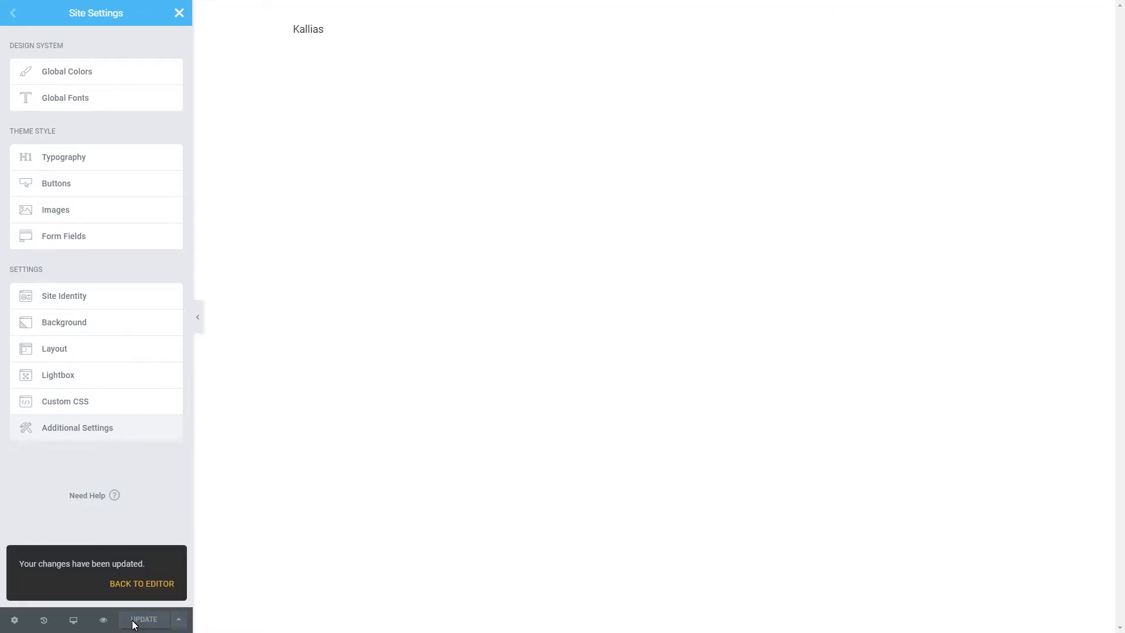
# In the theme style typography, assign the global Text color and the Text global font to the body
pyautogui.click(69, 159)
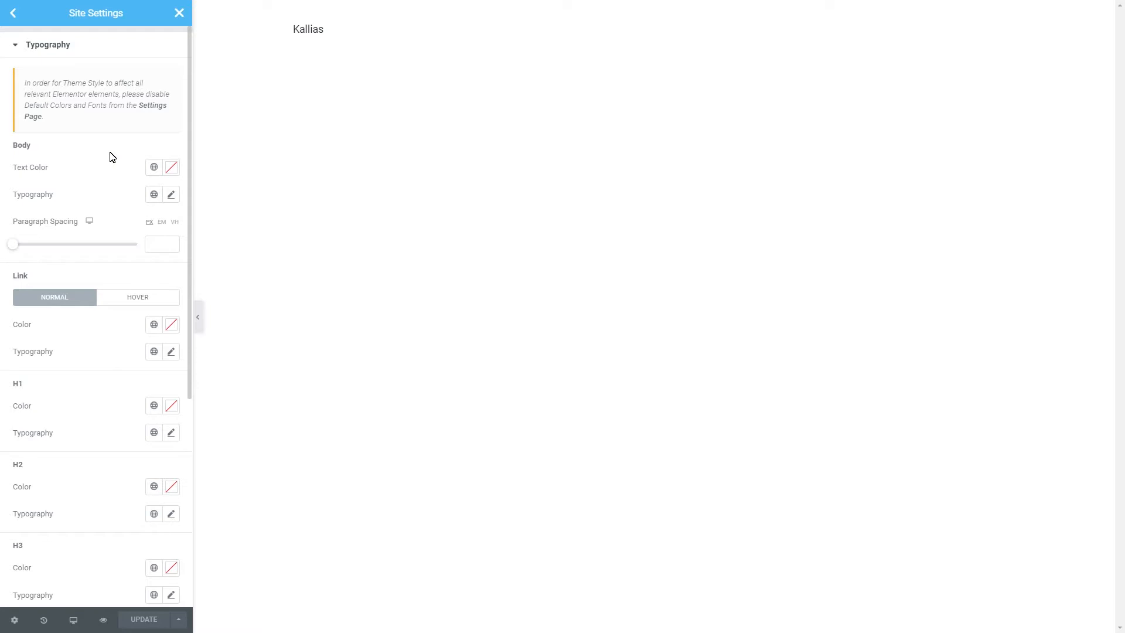
pyautogui.click(154, 169)
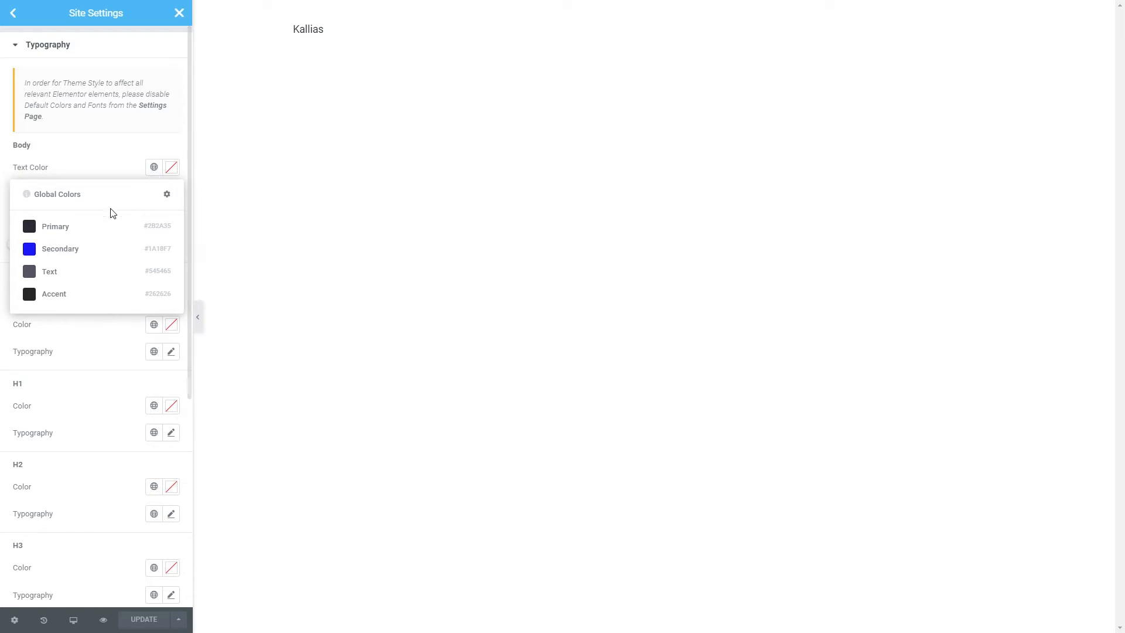
pyautogui.click(59, 273)
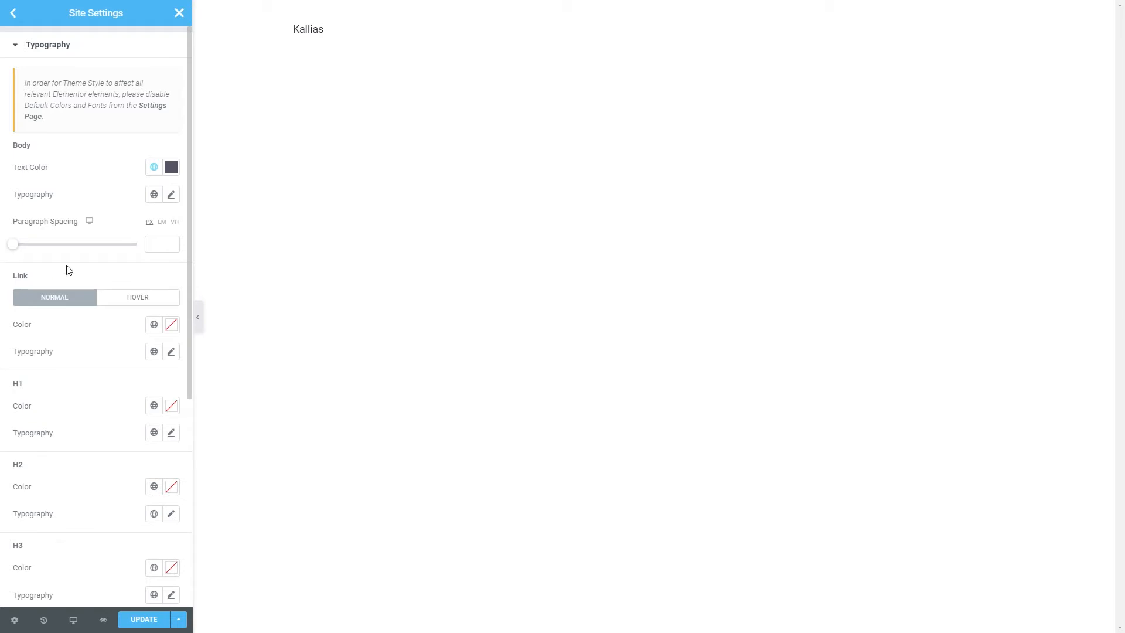
pyautogui.click(153, 196)
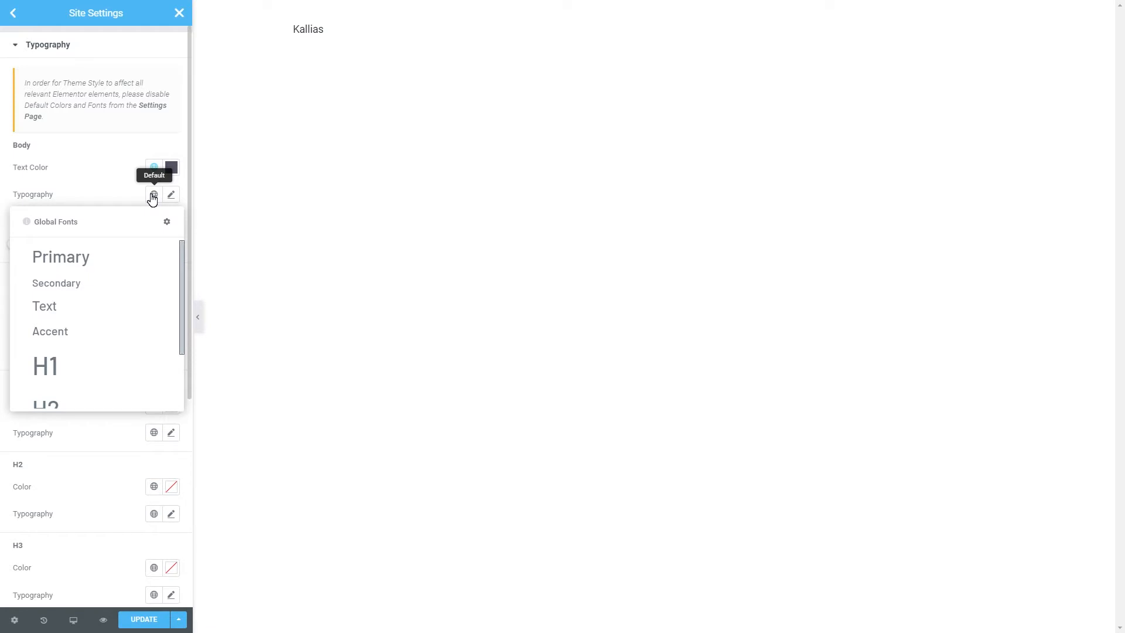
pyautogui.click(74, 313)
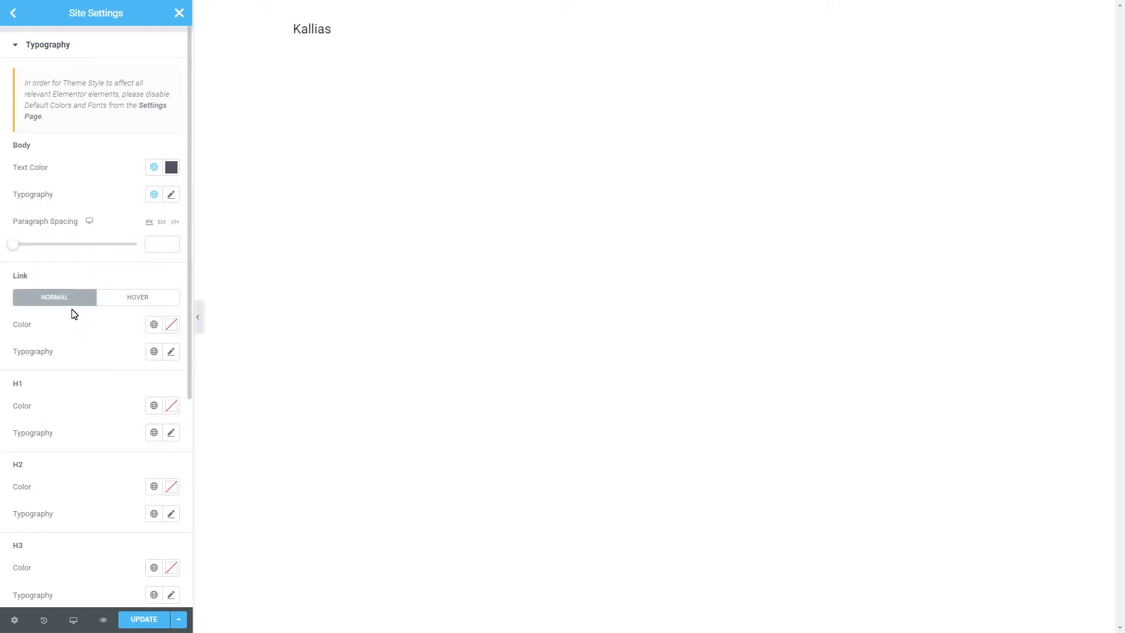
# Assign the global Text color and the Accent global font to links in their normal state
pyautogui.click(154, 324)
pyautogui.click(88, 430)
pyautogui.click(154, 351)
pyautogui.click(60, 487)
# Assign the Primary global color and the matching global fonts to the H1 and H2 headings
pyautogui.scroll(-1, 60, 487)
pyautogui.click(153, 341)
pyautogui.click(88, 396)
pyautogui.click(154, 368)
pyautogui.click(95, 418)
pyautogui.click(153, 422)
pyautogui.click(88, 477)
pyautogui.click(153, 449)
pyautogui.click(100, 377)
# Assign the Primary global color and the H3 global font to the H3 headings
pyautogui.scroll(-1, 106, 426)
pyautogui.click(154, 440)
pyautogui.click(88, 497)
pyautogui.click(154, 467)
pyautogui.scroll(-1, 100, 418)
pyautogui.click(100, 417)
# Assign the Primary global color and a global font to the H4 headings
pyautogui.scroll(-1, 103, 469)
pyautogui.click(154, 458)
pyautogui.click(87, 514)
pyautogui.click(153, 482)
pyautogui.scroll(-3, 103, 427)
pyautogui.scroll(3, 121, 342)
pyautogui.click(125, 332)
# Assign the Primary global color and a global font to the H5 headings
pyautogui.scroll(-2, 126, 331)
pyautogui.click(153, 408)
pyautogui.click(103, 465)
pyautogui.click(154, 434)
pyautogui.click(88, 410)
# Assign the Primary global color and the H6 global font to the H6 headings
pyautogui.click(152, 490)
pyautogui.click(106, 388)
pyautogui.click(154, 515)
pyautogui.scroll(-2, 77, 459)
pyautogui.click(70, 485)
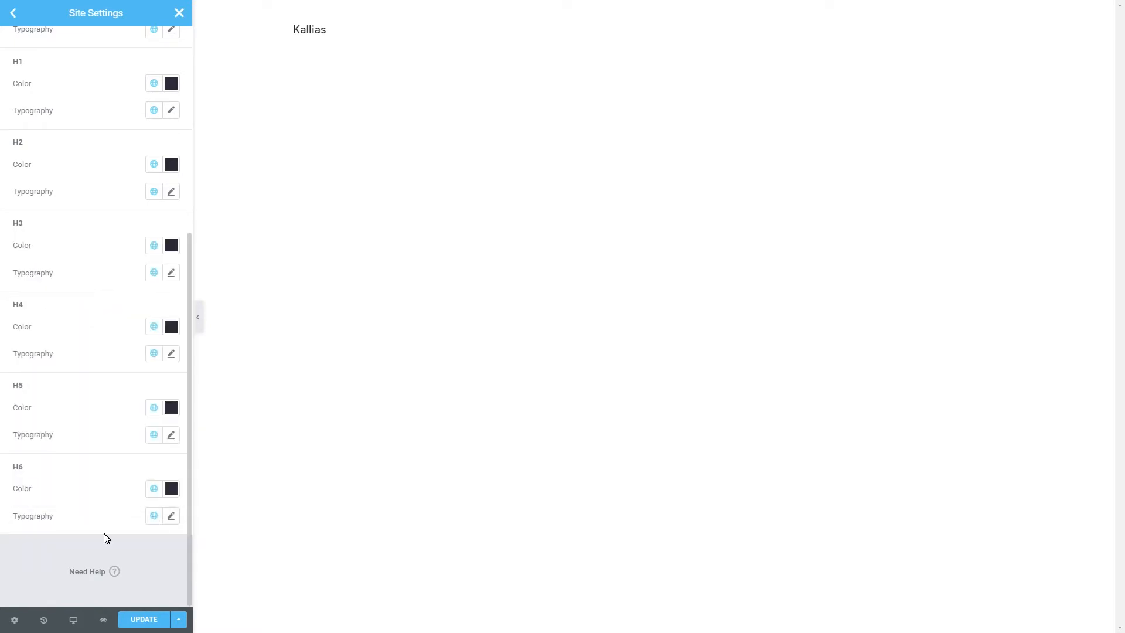
# Assign the Accent global font to the typography of the theme's buttons
pyautogui.click(11, 15)
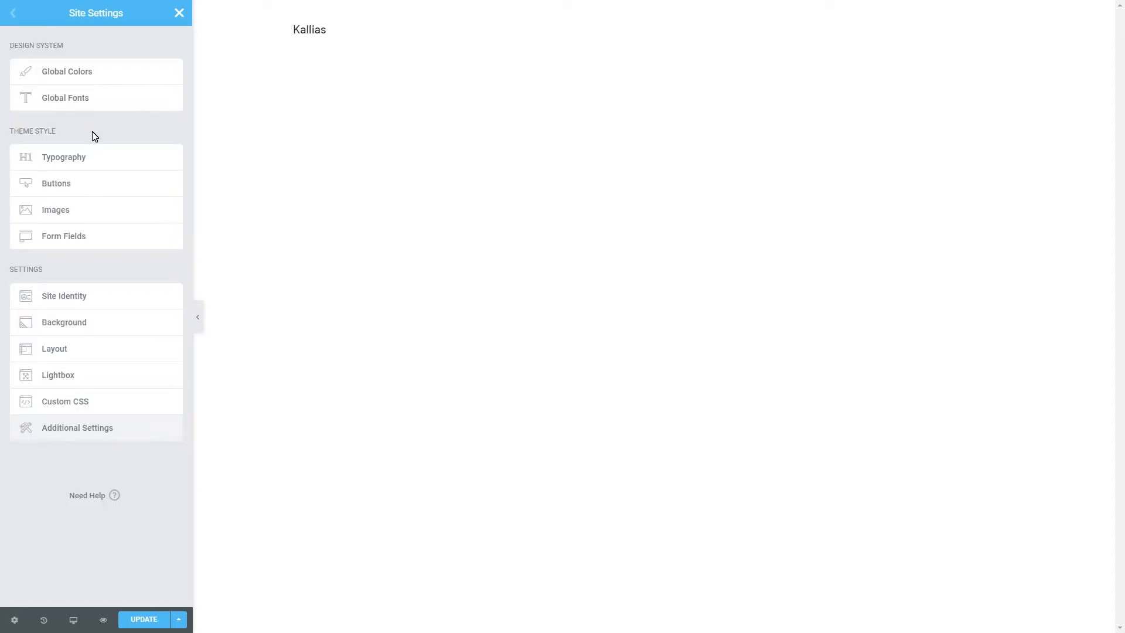
pyautogui.click(86, 185)
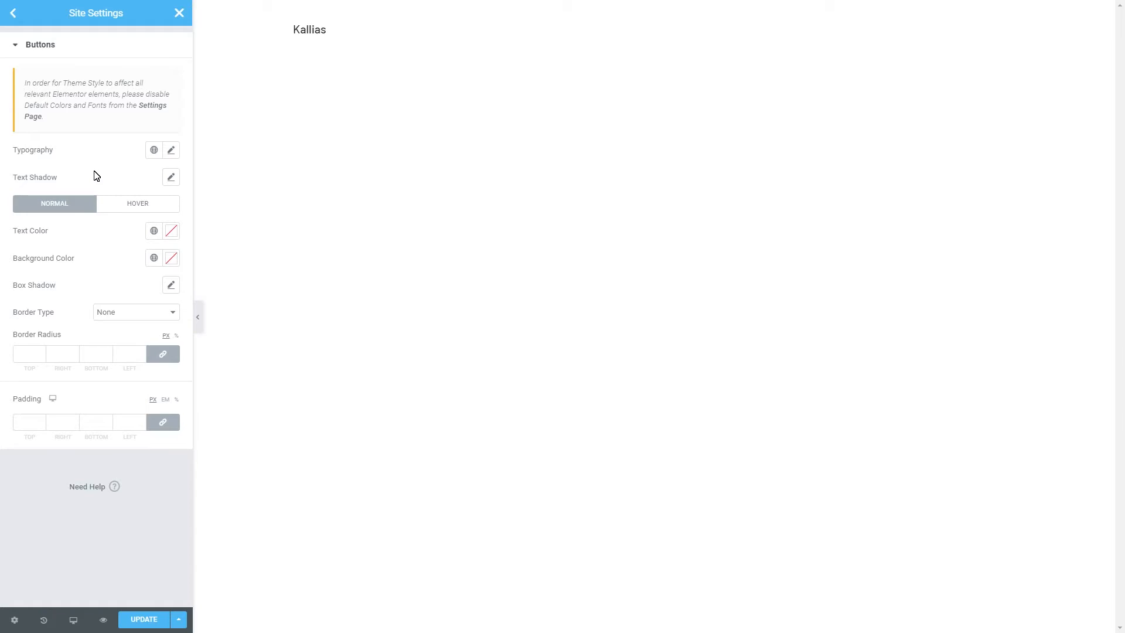
pyautogui.click(153, 162)
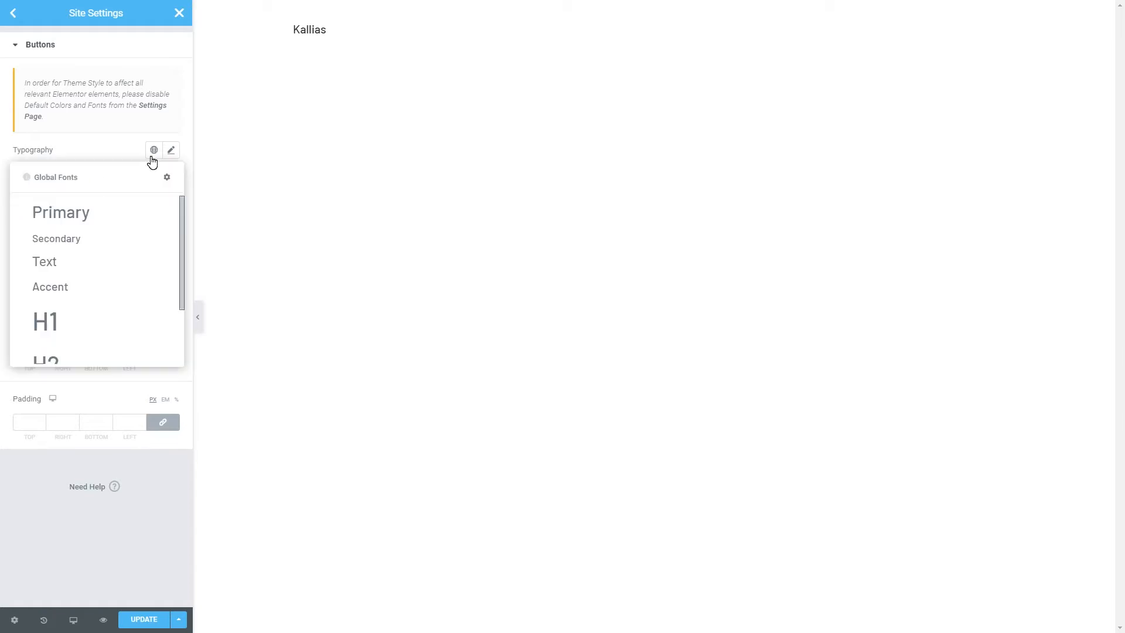
pyautogui.click(89, 299)
# Set the normal-state button text color to #FFFFFF and the button background to the Secondary global color
pyautogui.click(154, 231)
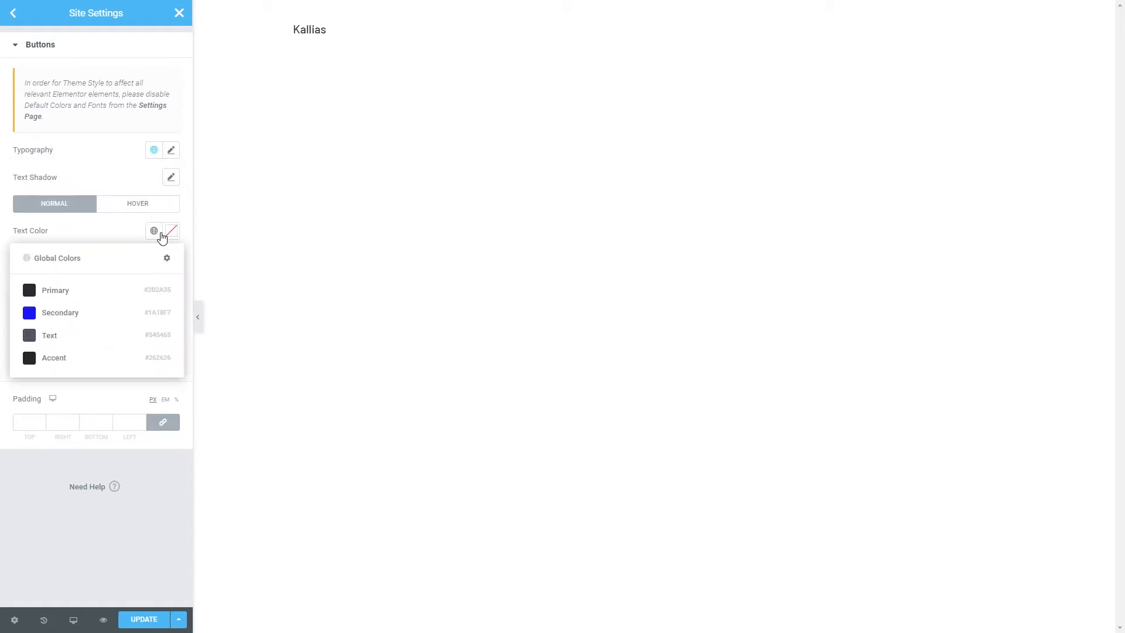
pyautogui.click(171, 231)
pyautogui.write('#FFFFFF')
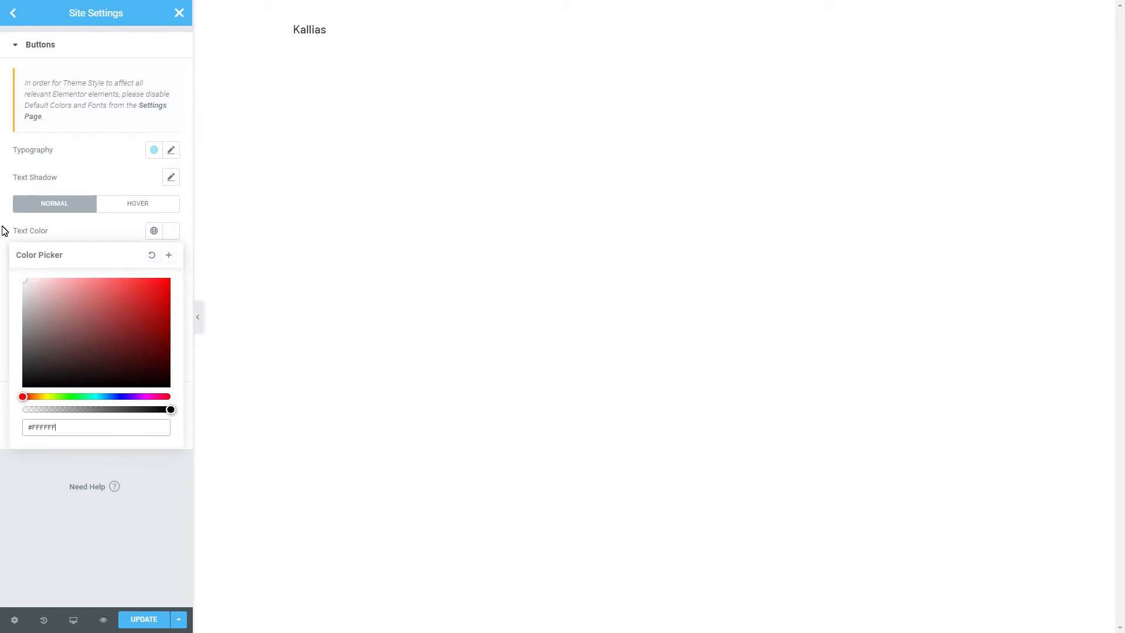
pyautogui.click(80, 235)
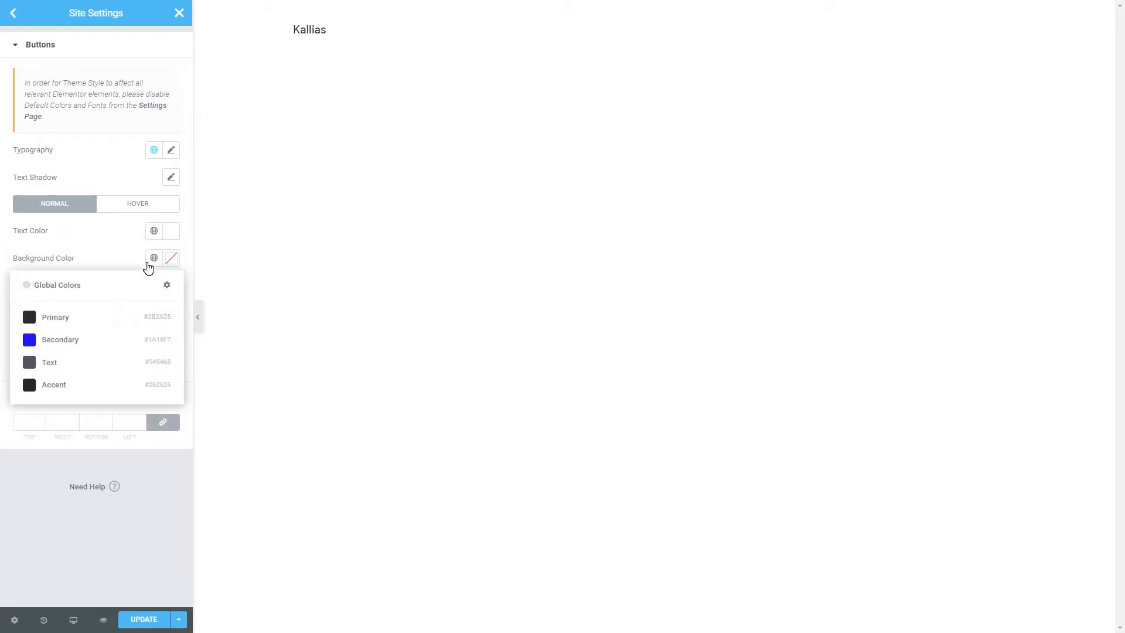
# Set the button border radius to 0 px and unlinked padding to 15 px top and bottom, 26 px right and left, saving the site settings
pyautogui.click(27, 353)
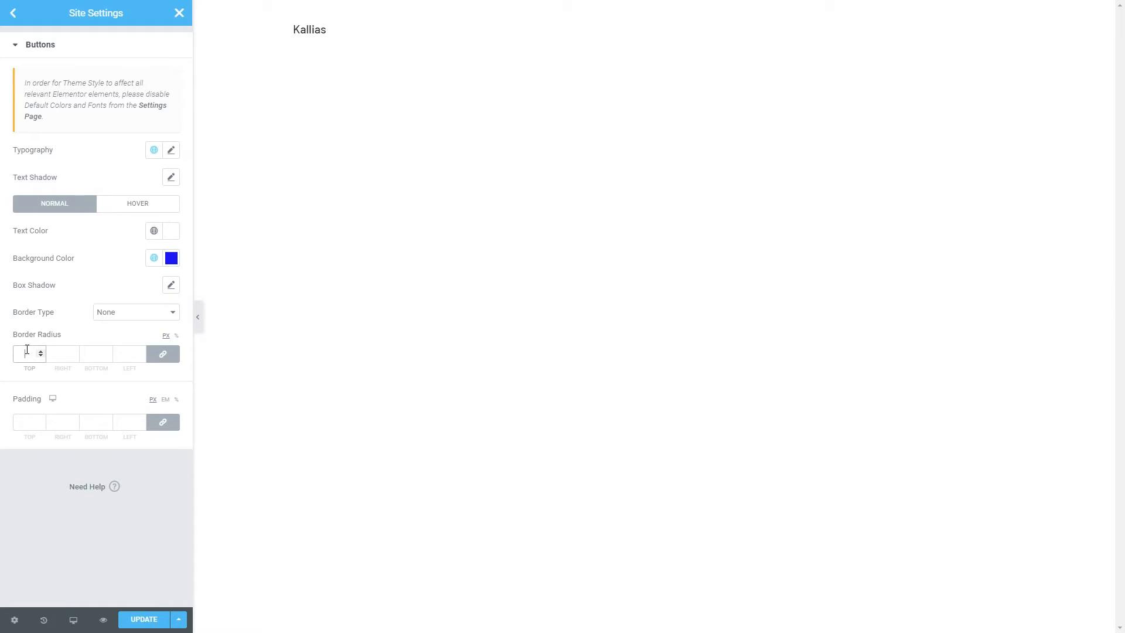
pyautogui.write('0')
pyautogui.click(156, 422)
pyautogui.doubleClick(32, 426)
pyautogui.write('15')
pyautogui.press('Tab')
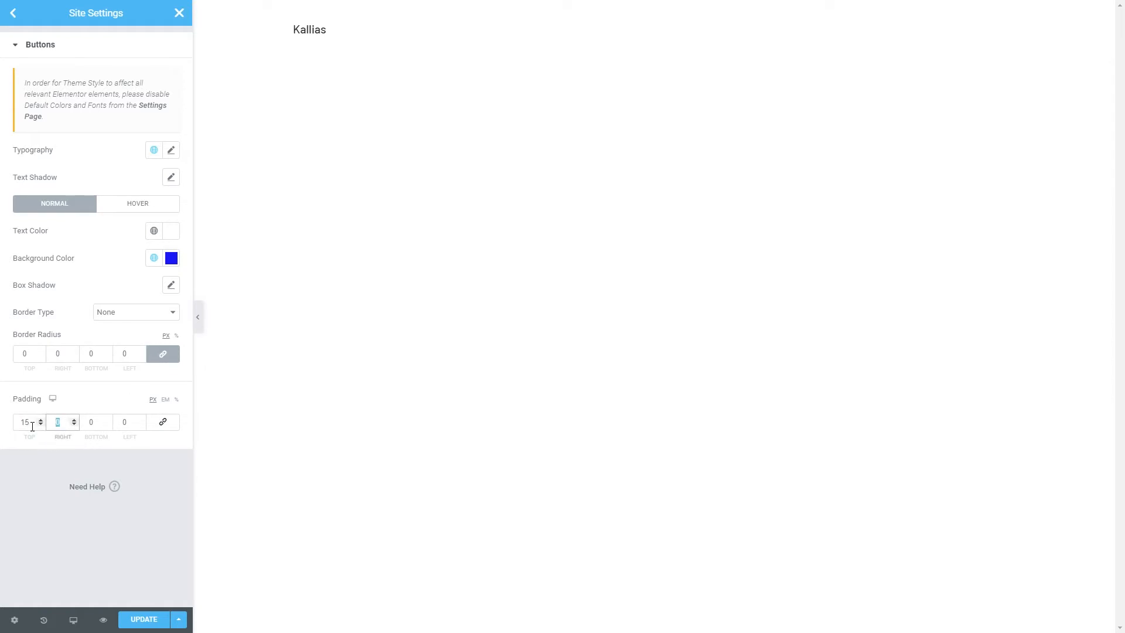
pyautogui.write('26')
pyautogui.press('Tab')
pyautogui.write('15')
pyautogui.press('Tab')
pyautogui.write('26')
pyautogui.click(40, 467)
pyautogui.click(14, 9)
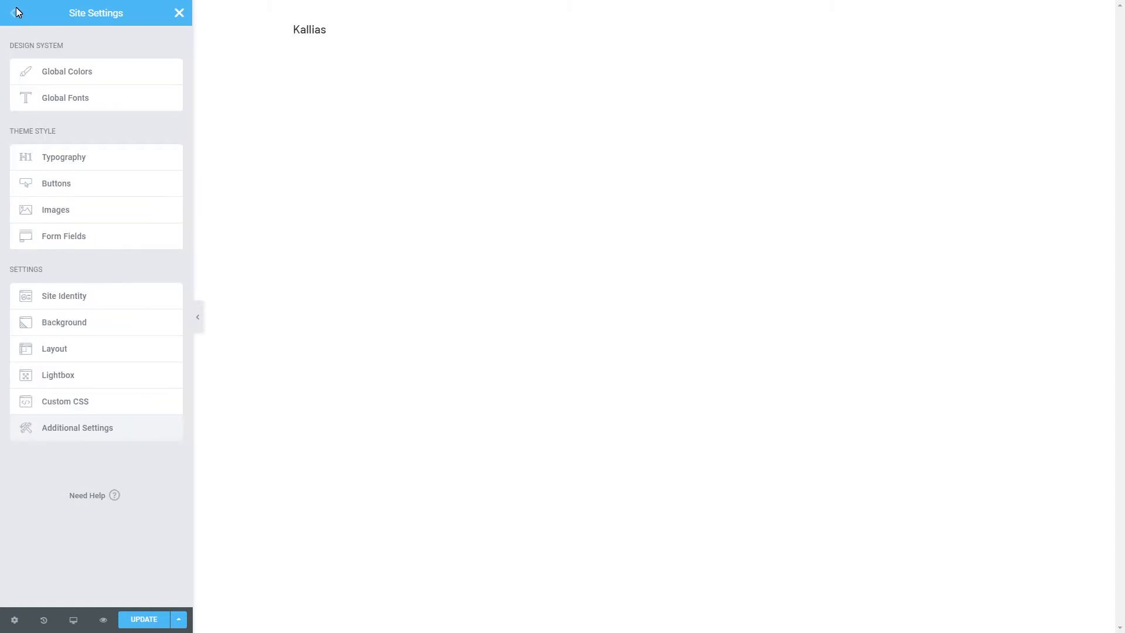
pyautogui.hotkey('ctrl', 's')
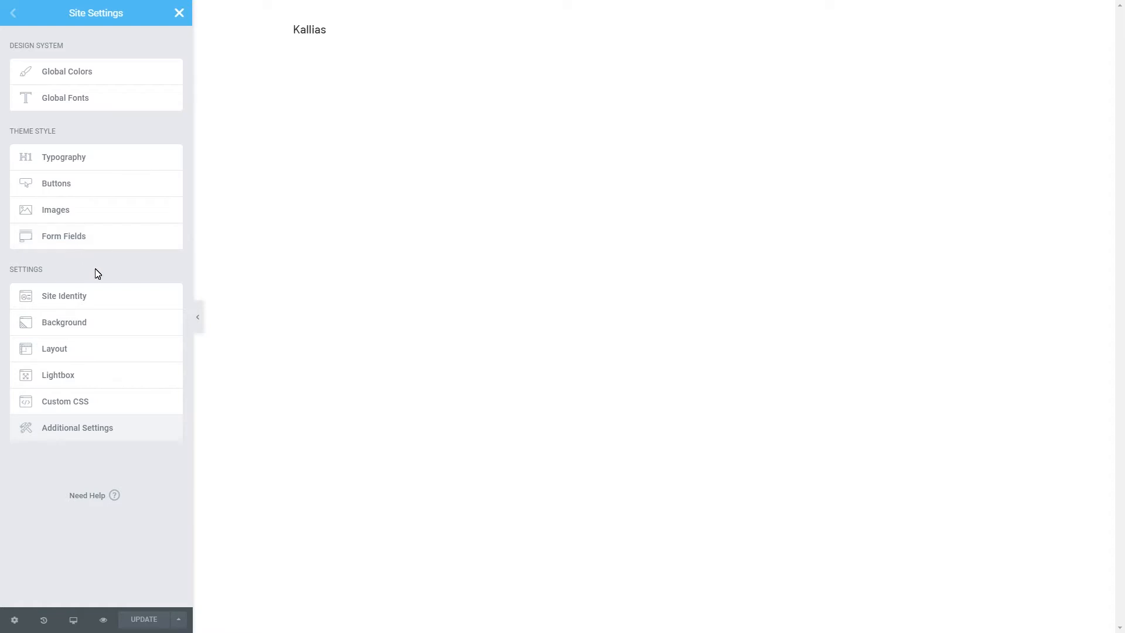
# Disable Elementor's default colors and default fonts in the additional general settings and save the changes
pyautogui.click(94, 429)
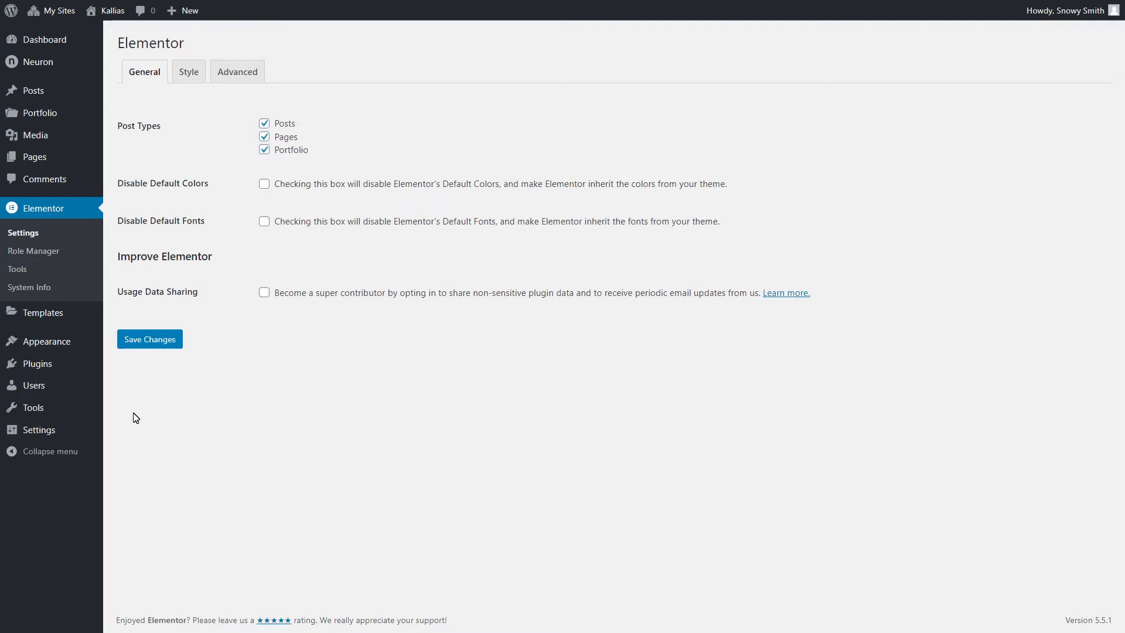
pyautogui.click(264, 185)
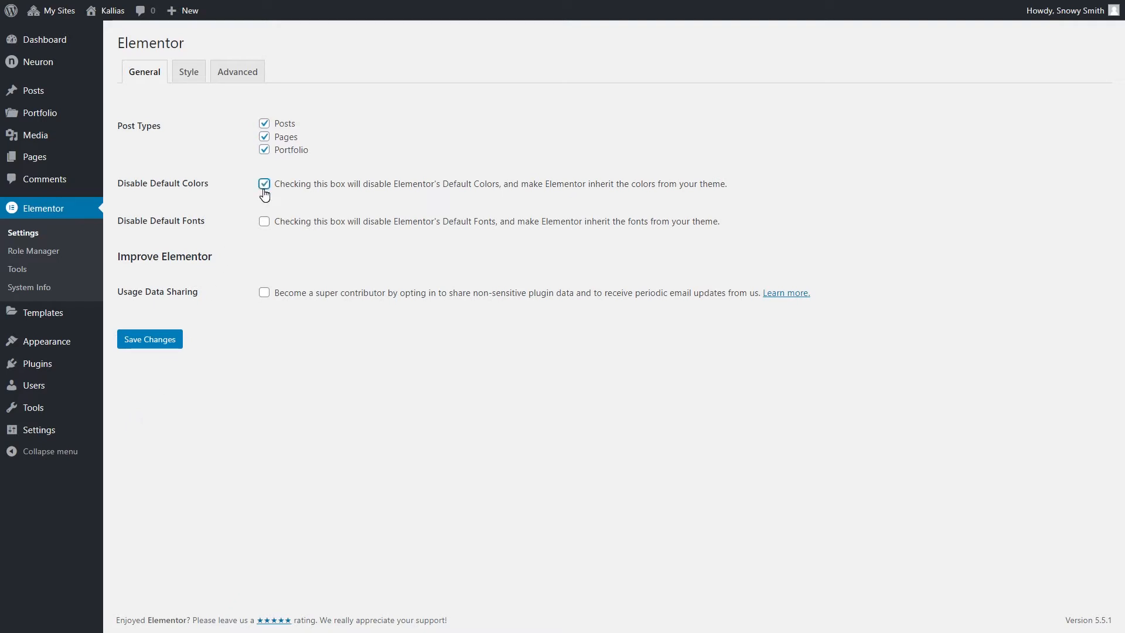
pyautogui.click(263, 223)
pyautogui.click(159, 346)
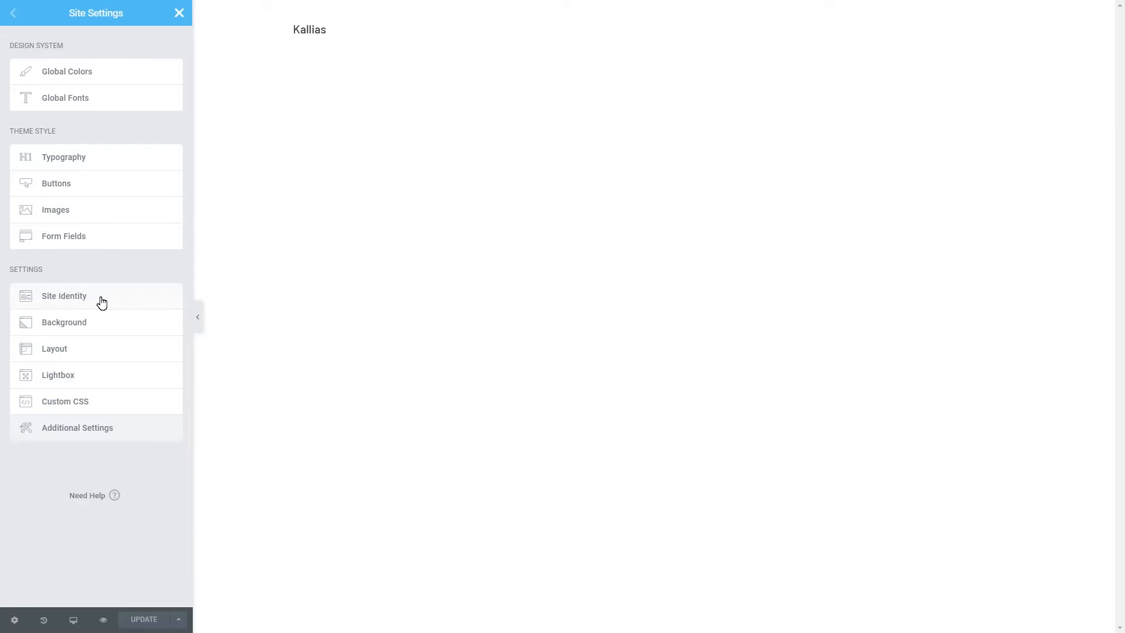
# Use the logo.svg image from the media library as the site logo in Site Identity and update the site settings
pyautogui.click(102, 302)
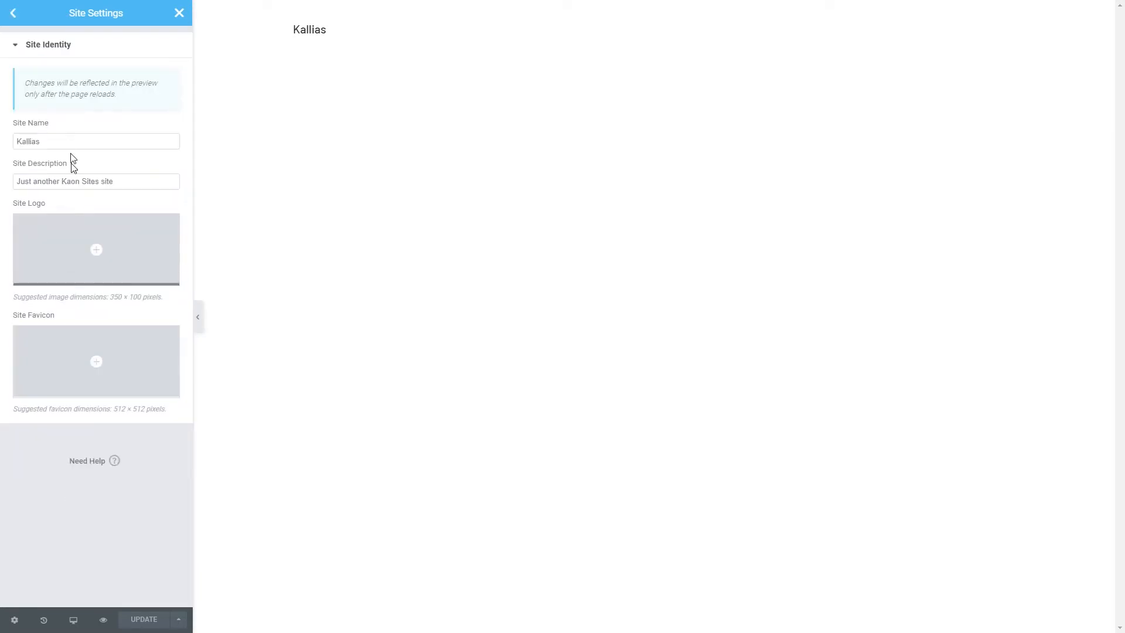
pyautogui.click(96, 242)
pyautogui.click(751, 182)
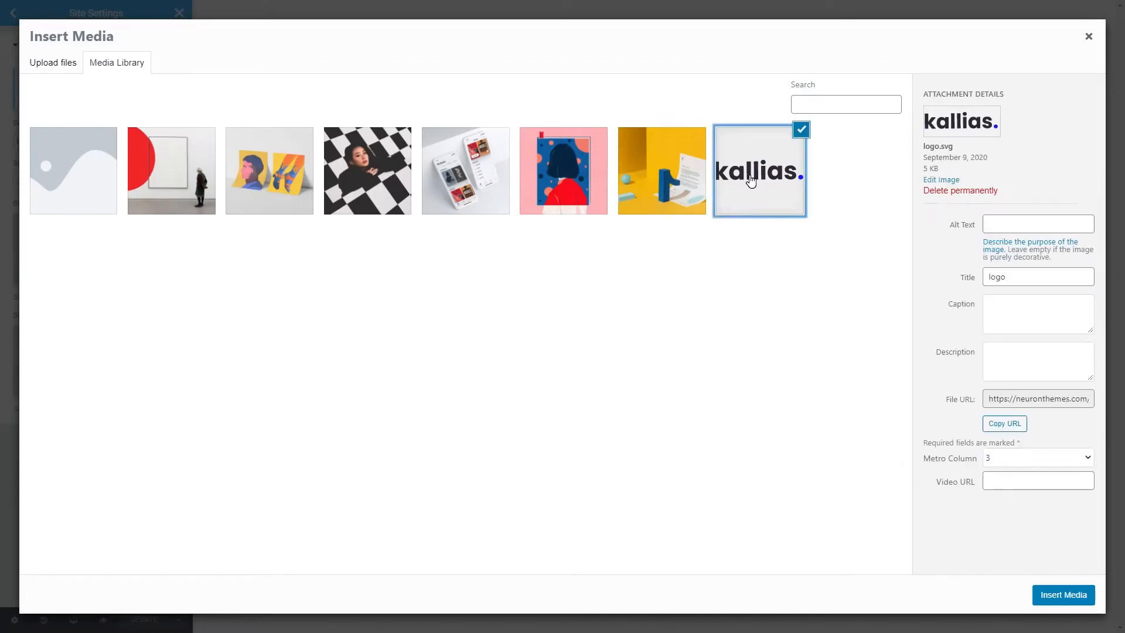
pyautogui.click(1063, 595)
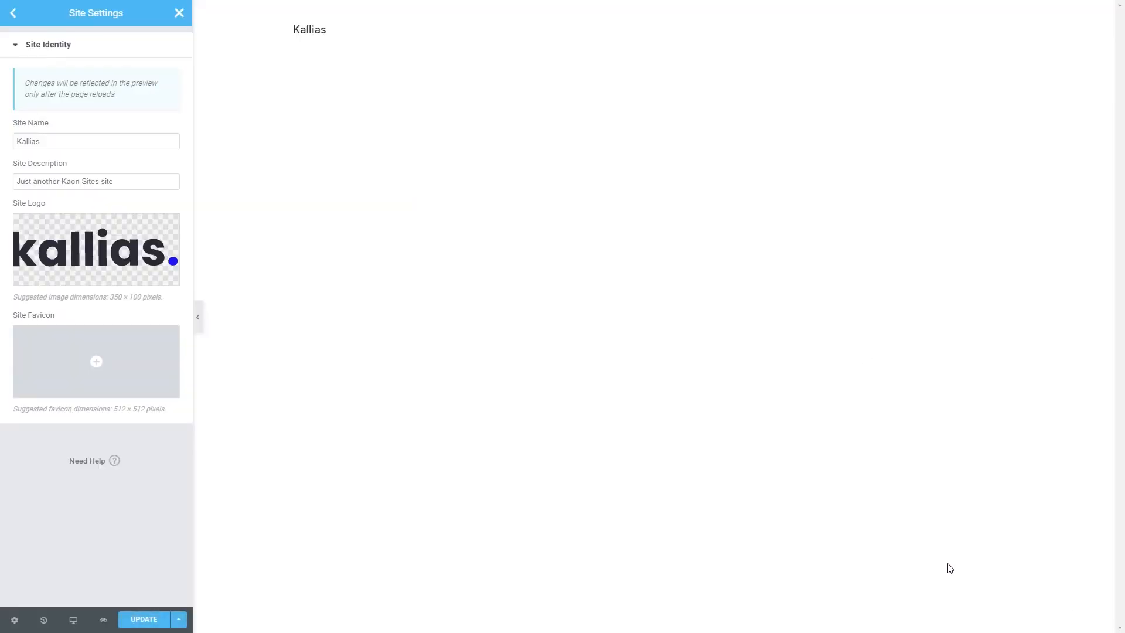
pyautogui.click(151, 619)
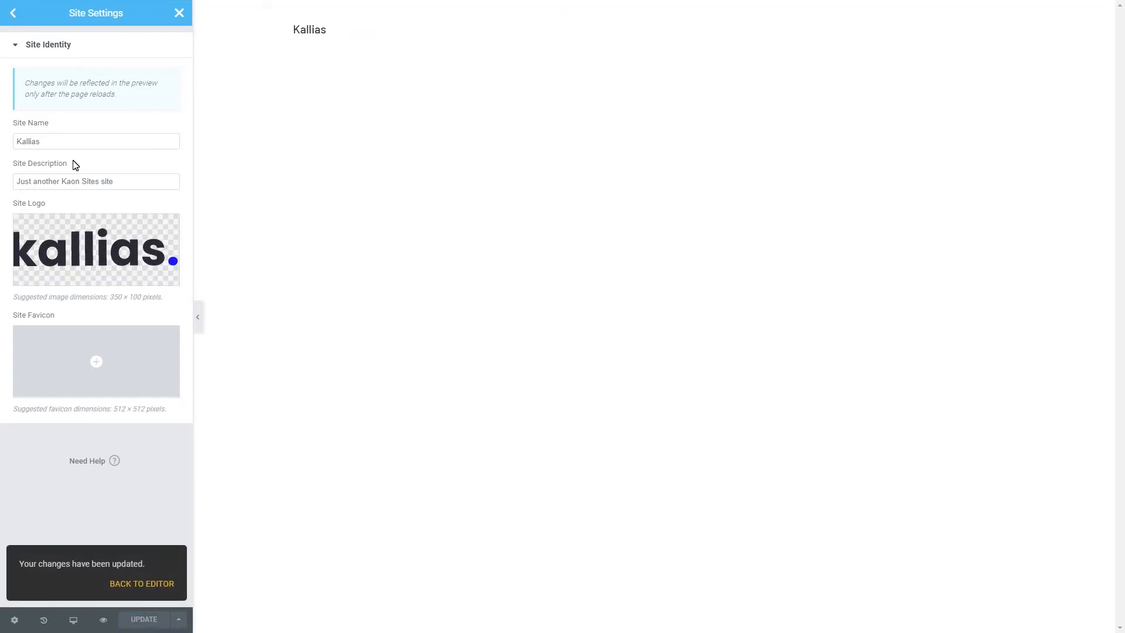
pyautogui.click(17, 18)
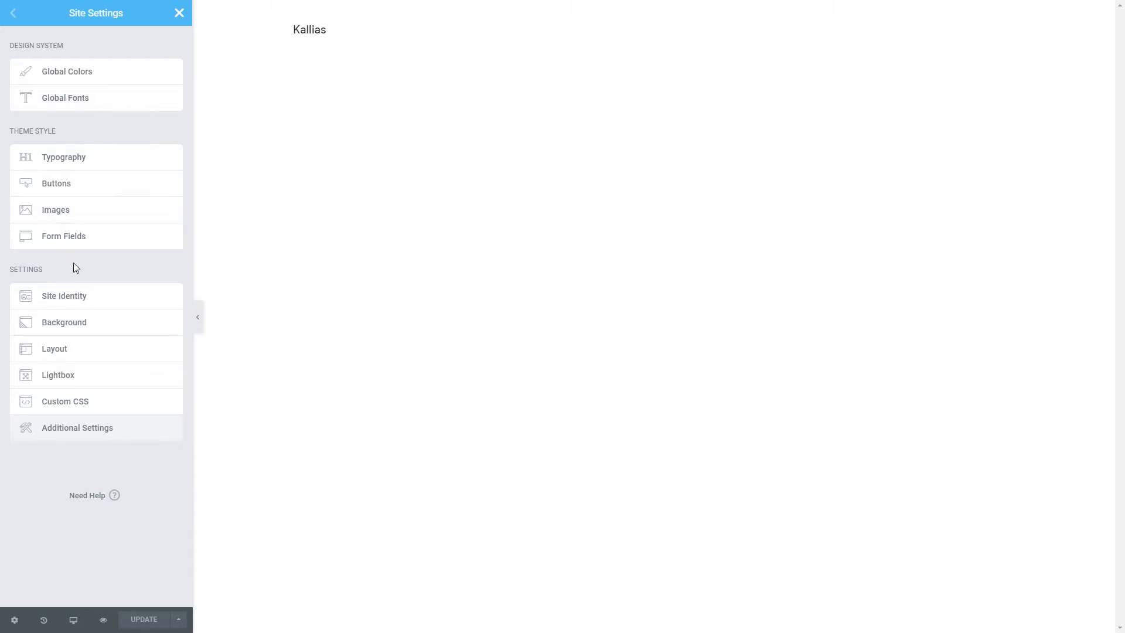
# Try the Secondary global color as the site-wide background color
pyautogui.click(85, 323)
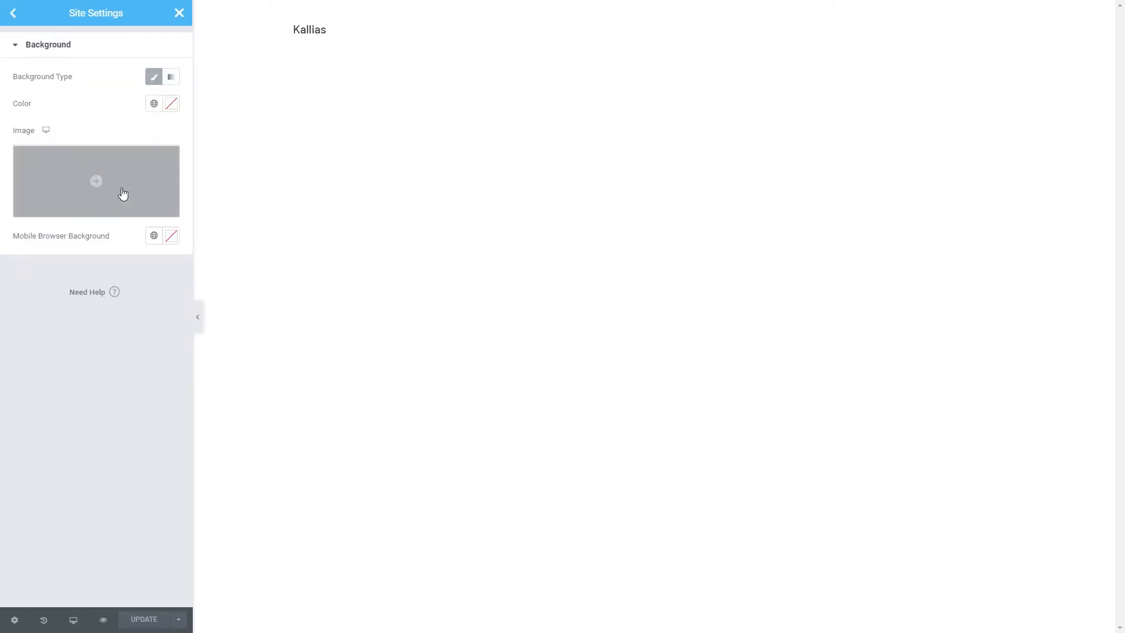
pyautogui.click(153, 104)
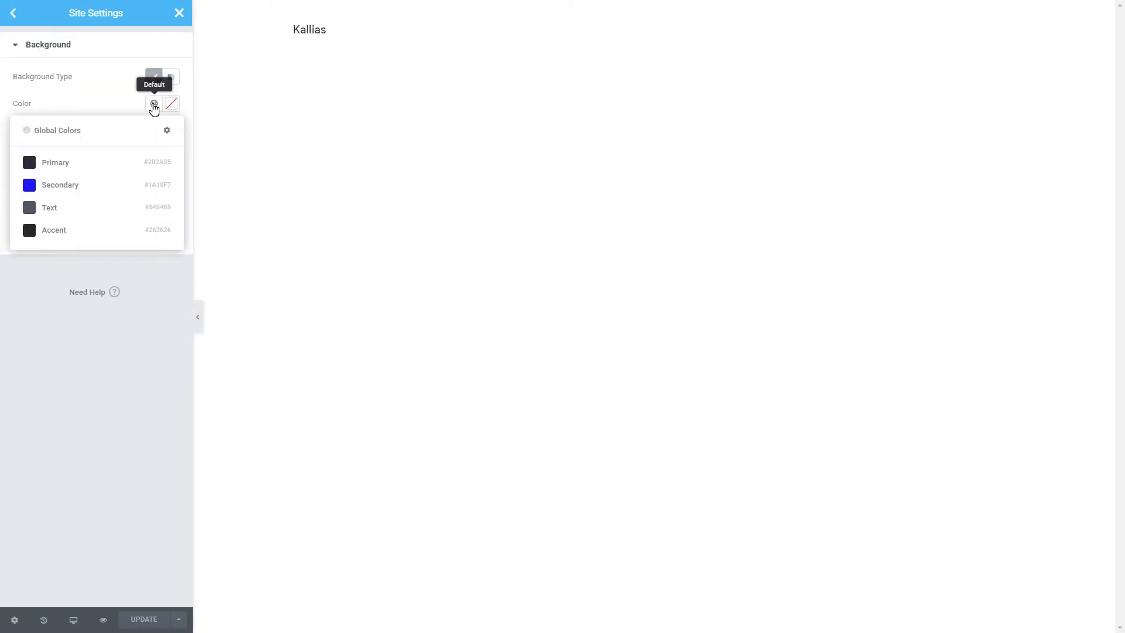
pyautogui.click(75, 185)
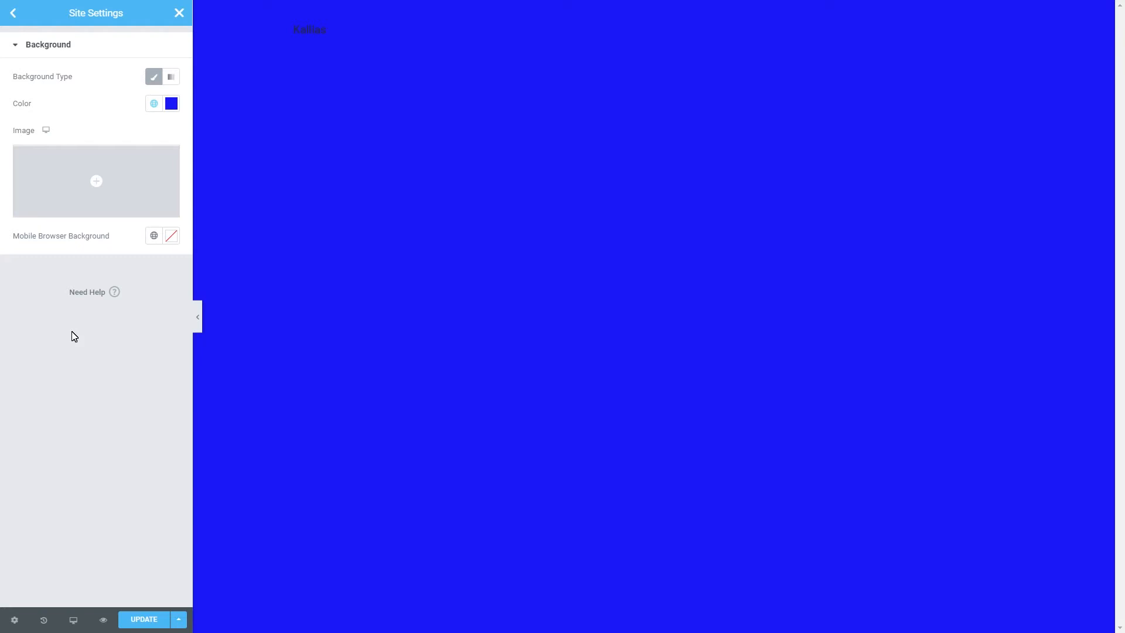
# Undo the background color change by returning to the Site Logo edit in the history, and view the saved revisions
pyautogui.click(43, 621)
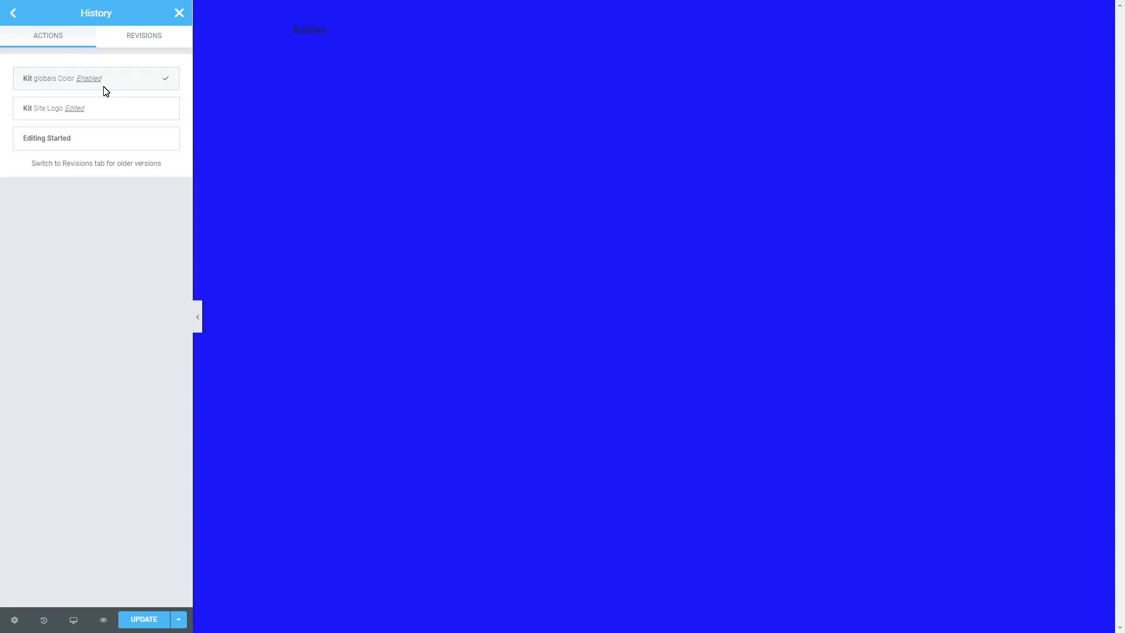
pyautogui.click(108, 109)
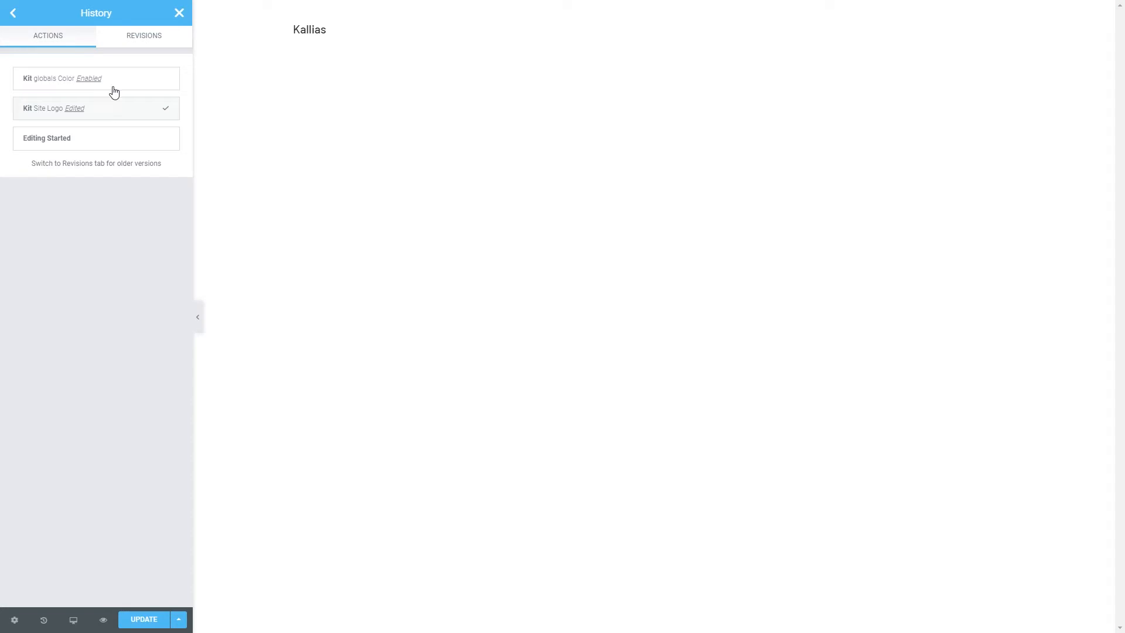
pyautogui.click(134, 38)
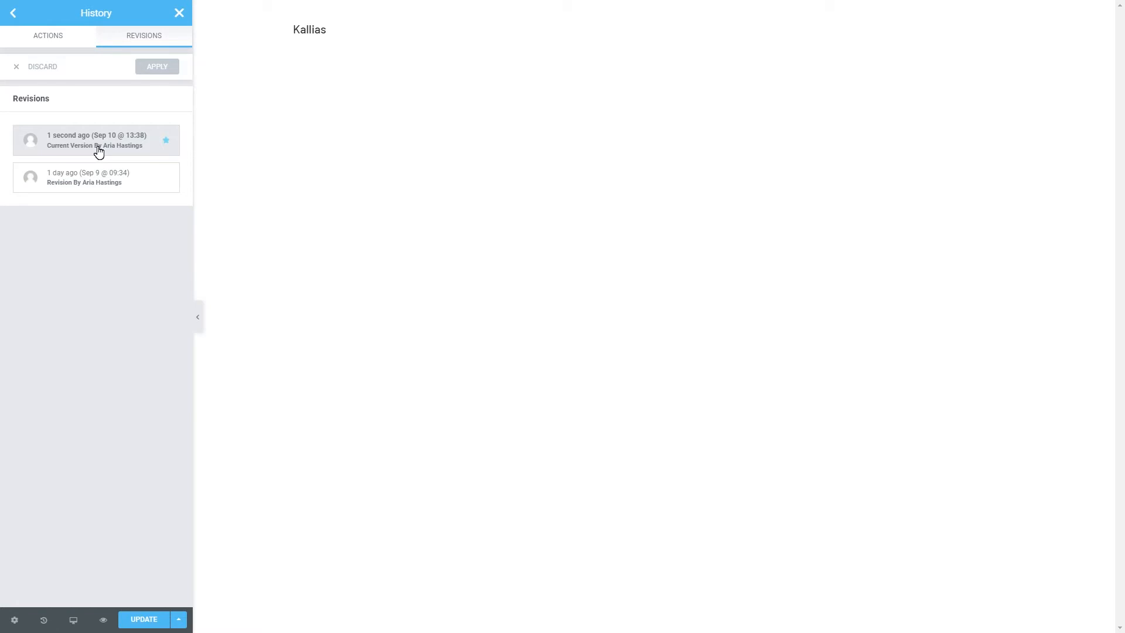
pyautogui.click(12, 17)
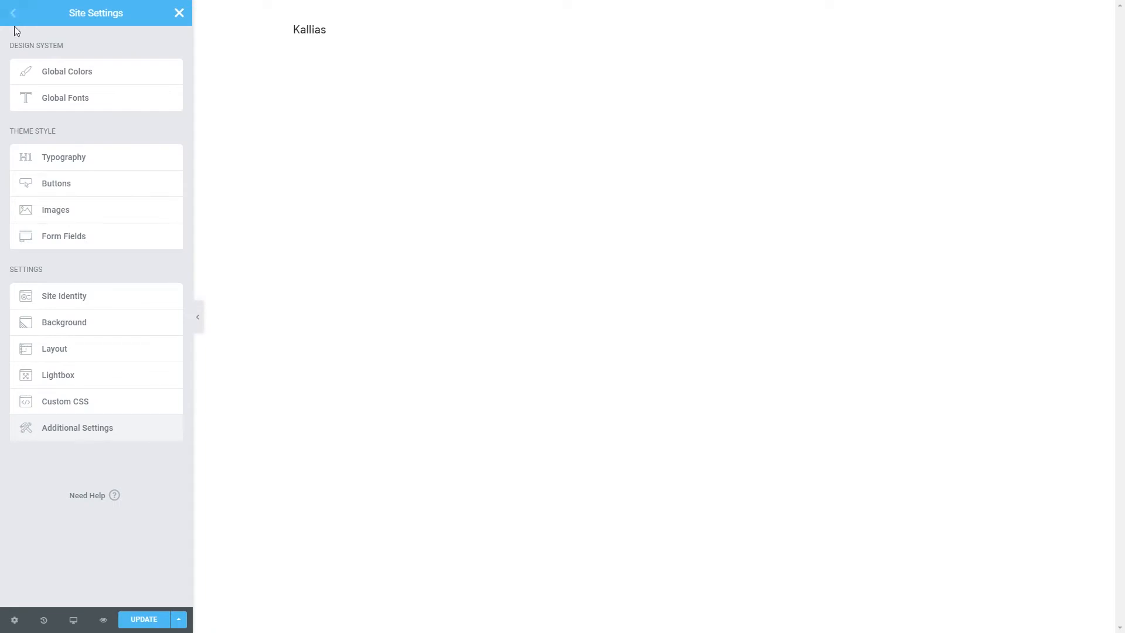
# View the site-wide custom CSS settings, then update the site settings and return to the page editor
pyautogui.click(93, 401)
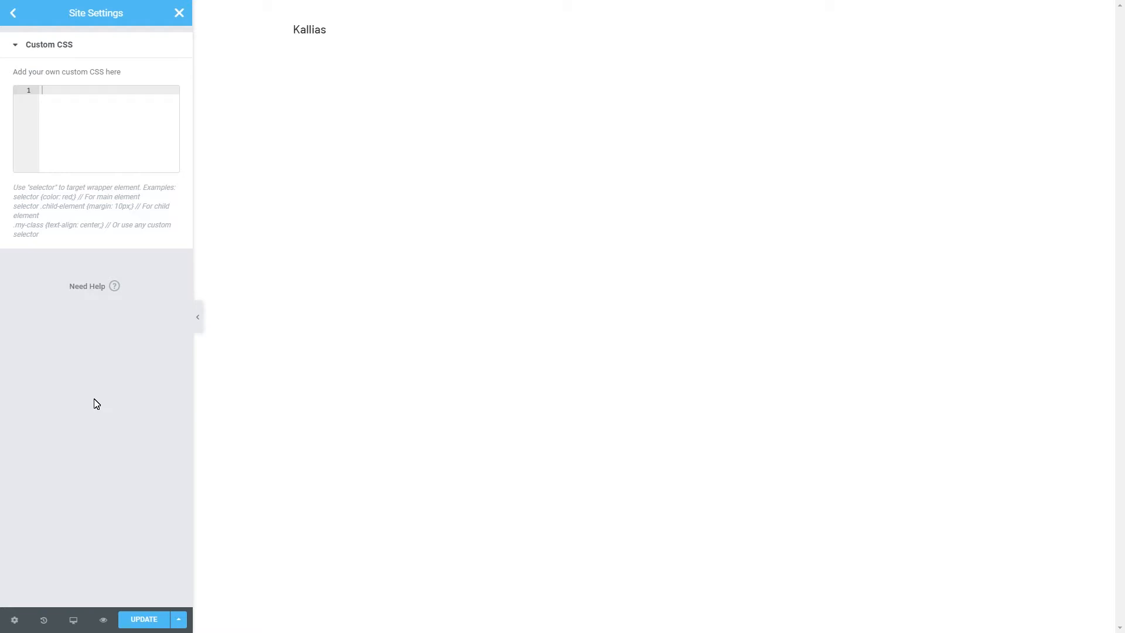
pyautogui.click(13, 14)
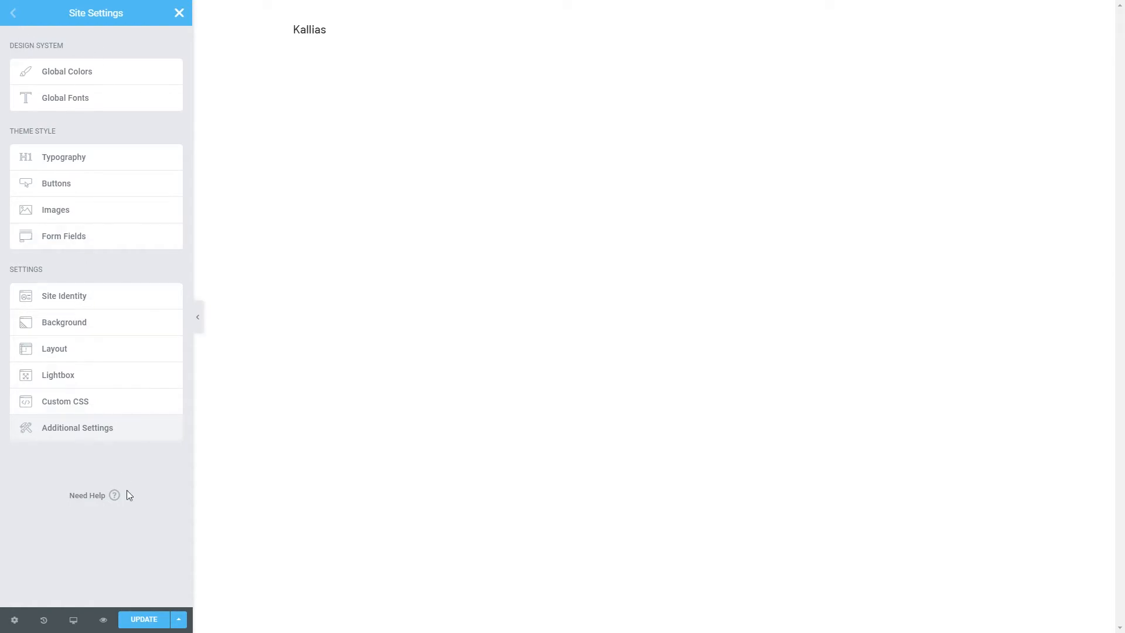
pyautogui.click(145, 621)
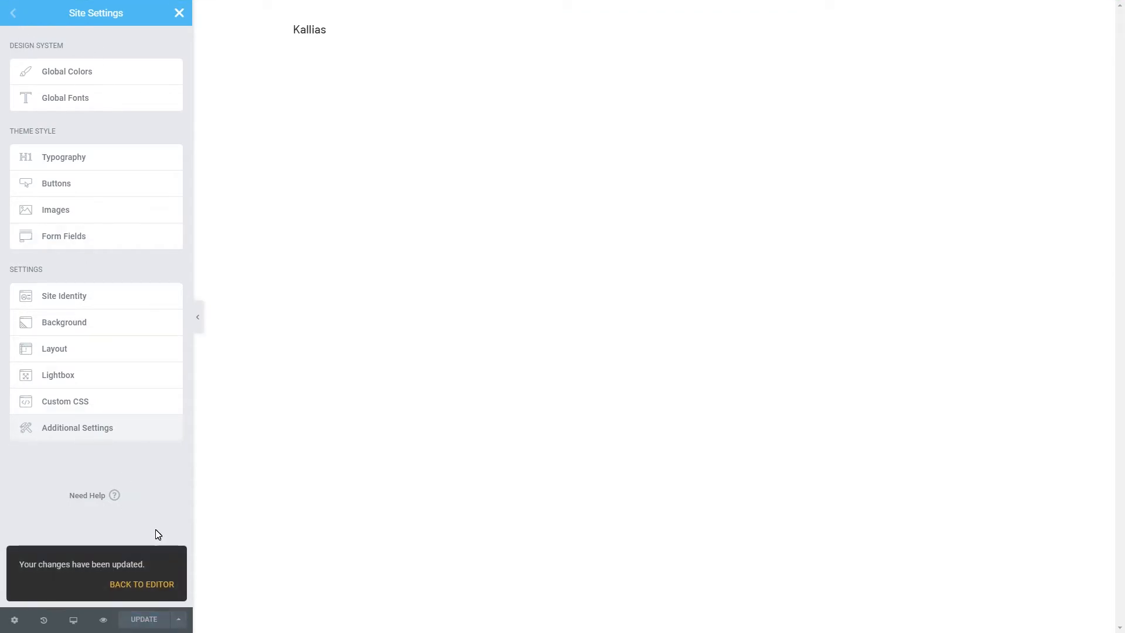
pyautogui.click(179, 15)
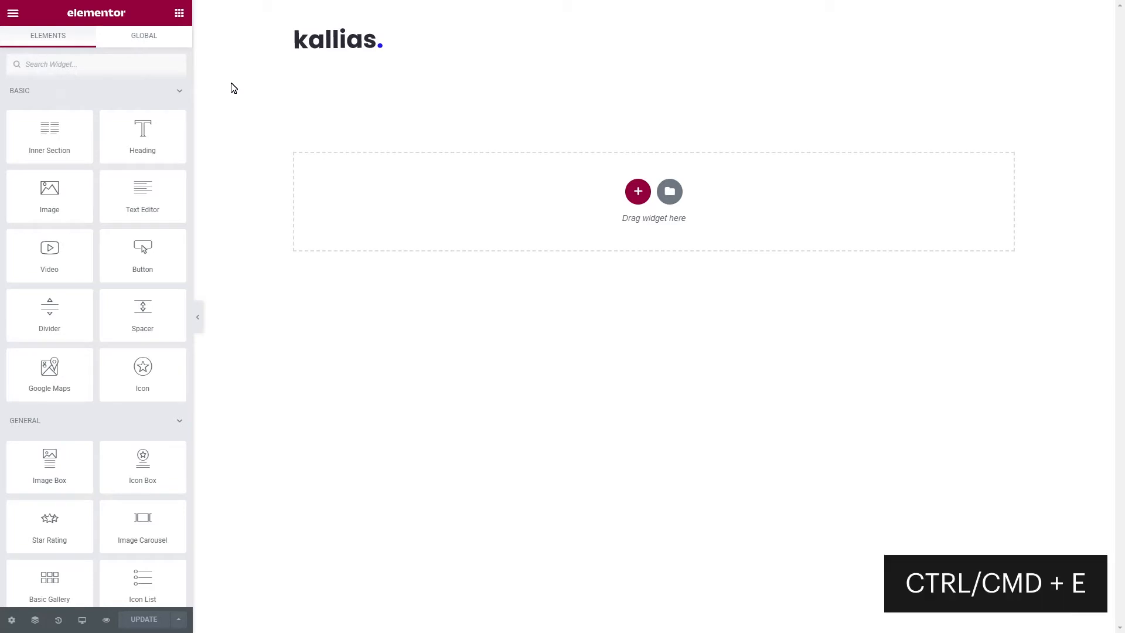
# Search the Finder for "add new he" and create a new header template
pyautogui.hotkey('ctrl', 'e')
pyautogui.write('add ')
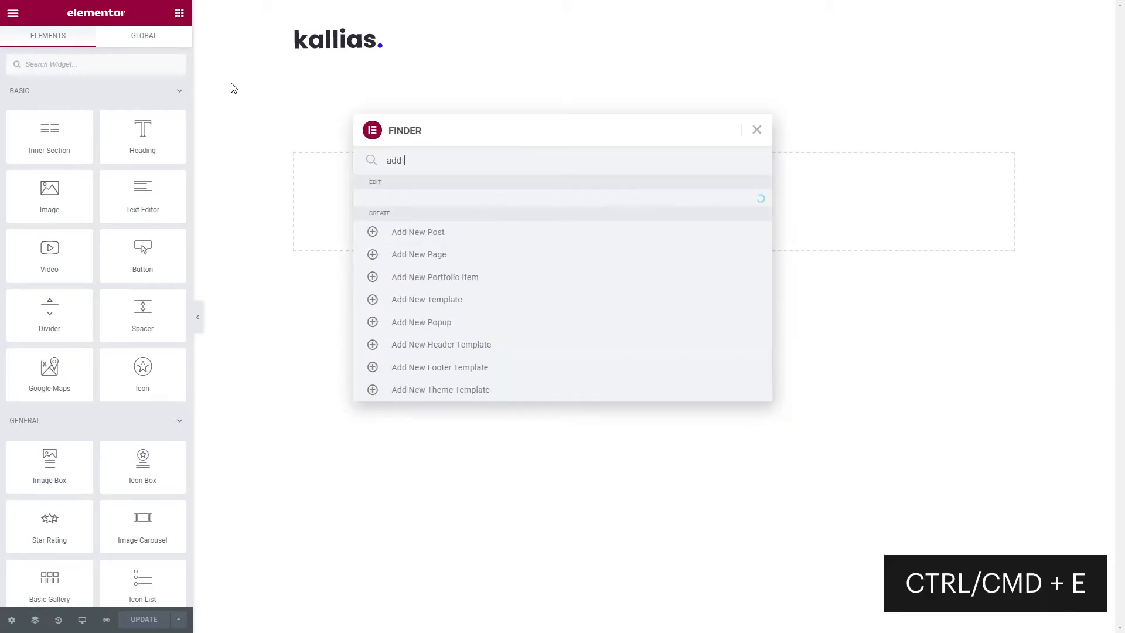
pyautogui.write('new he')
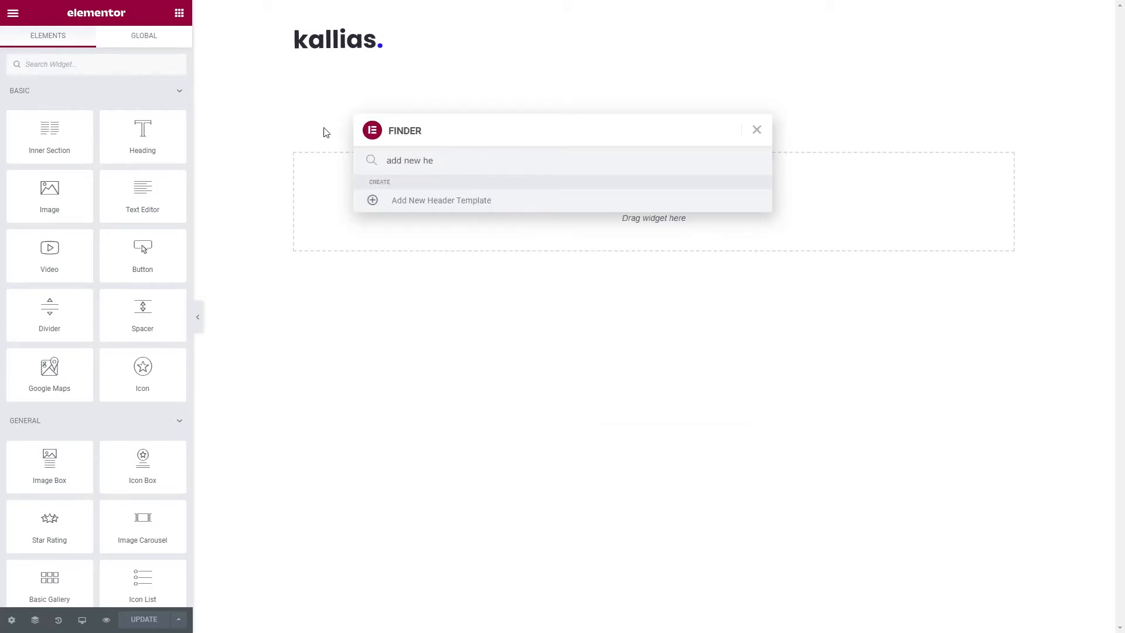
pyautogui.click(427, 209)
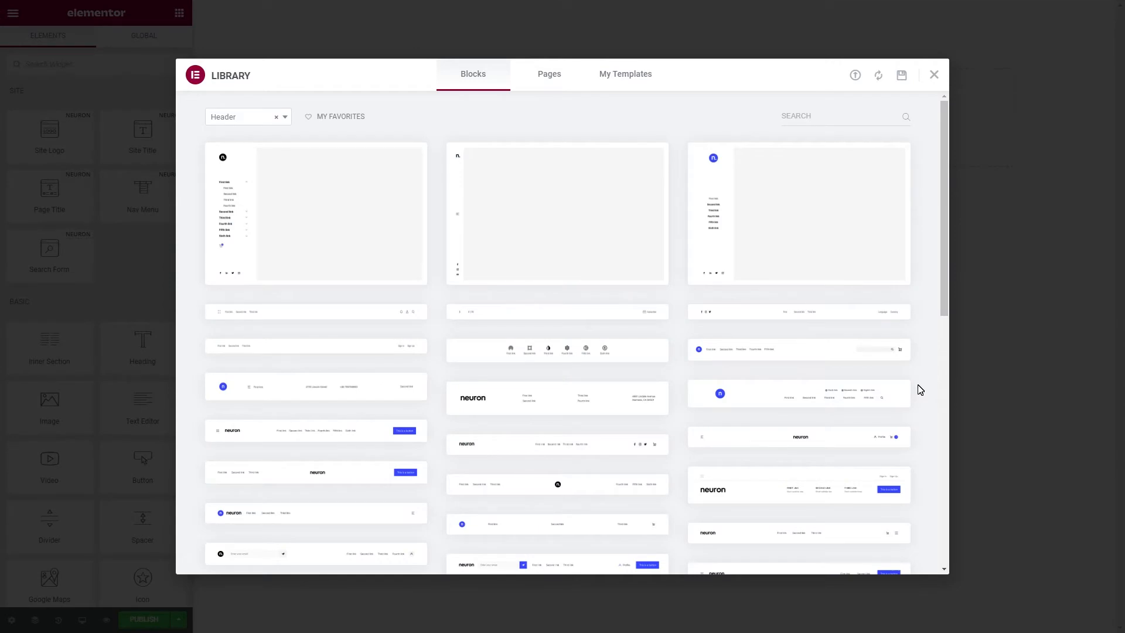
# Insert the header block with a menu icon, logo, navigation links and blue button from the Header blocks in the library
pyautogui.scroll(-1, 920, 389)
pyautogui.scroll(-7, 919, 390)
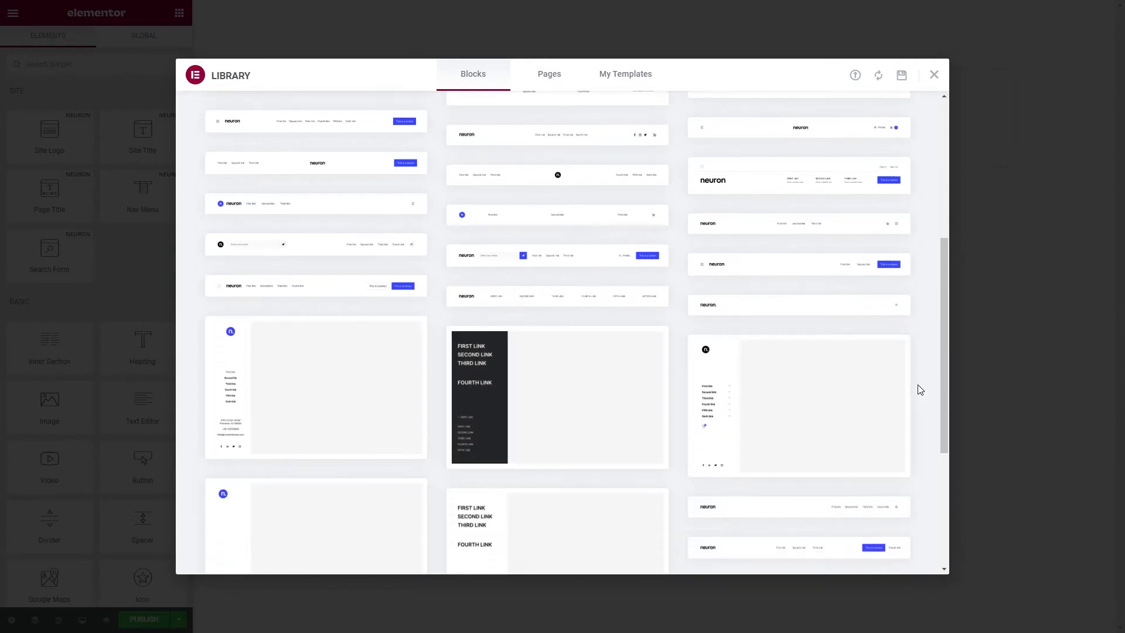
pyautogui.scroll(-2, 920, 389)
pyautogui.scroll(5, 919, 389)
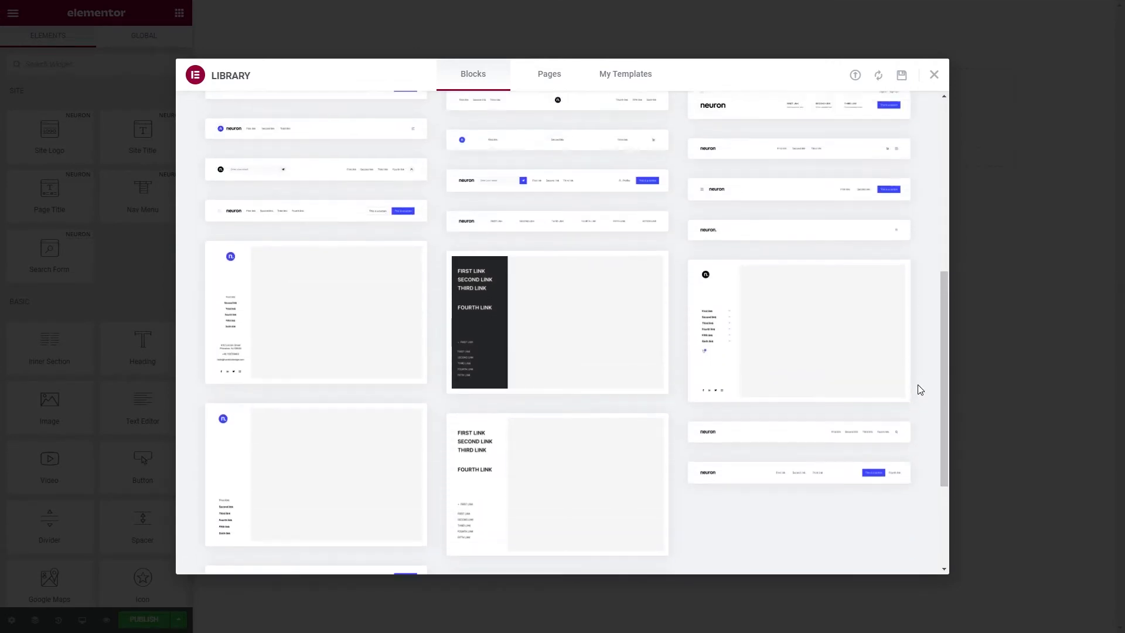
pyautogui.scroll(4, 919, 389)
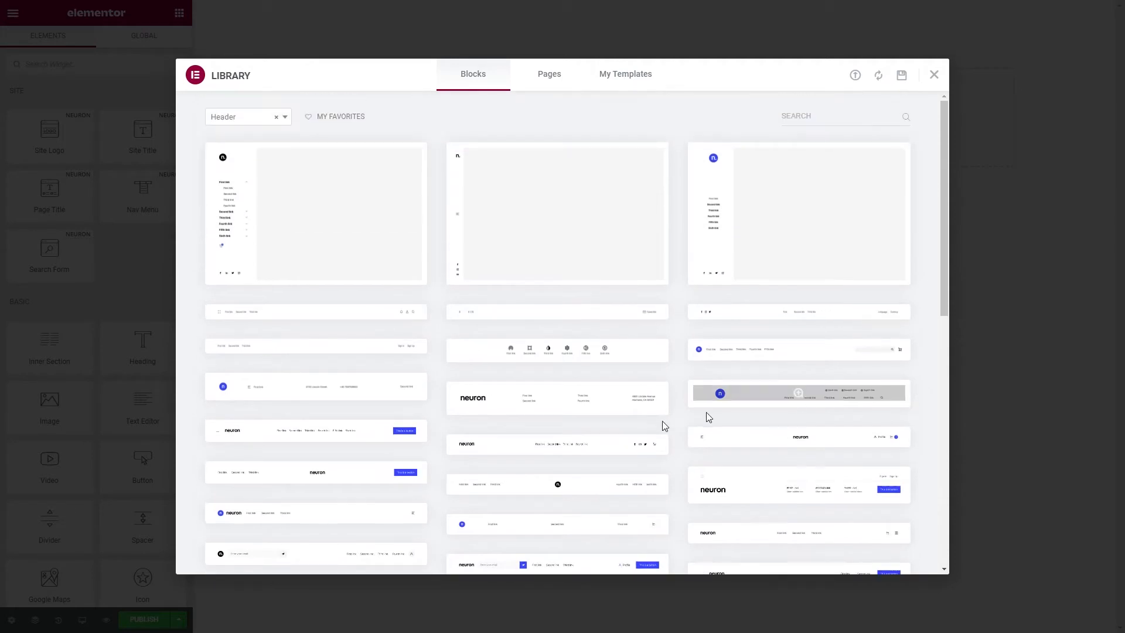
pyautogui.moveTo(309, 440)
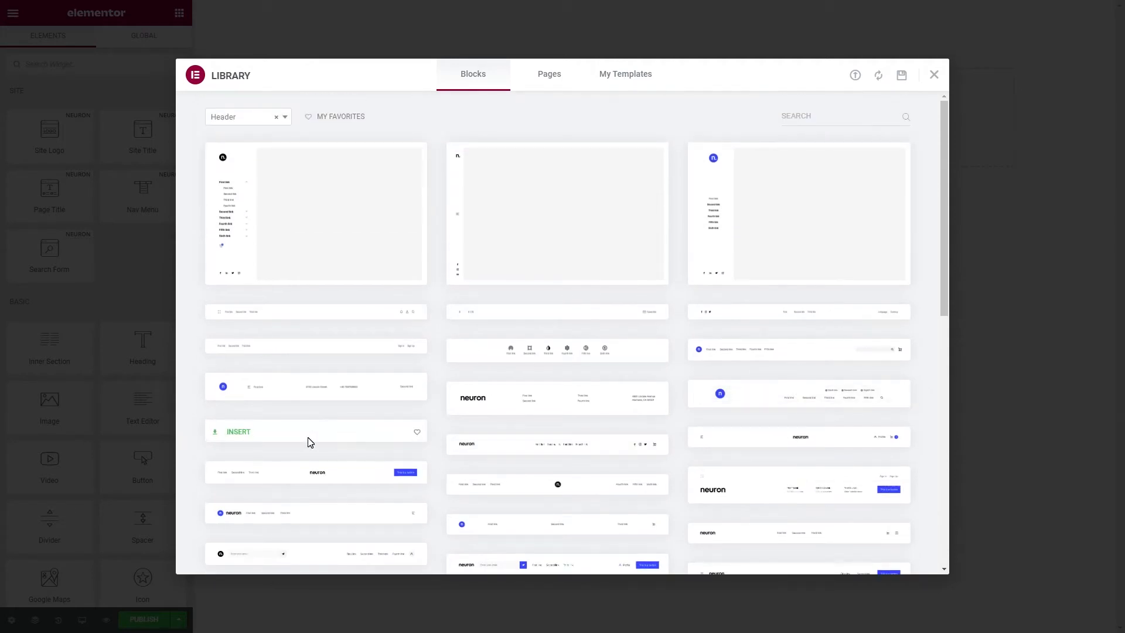
pyautogui.click(239, 434)
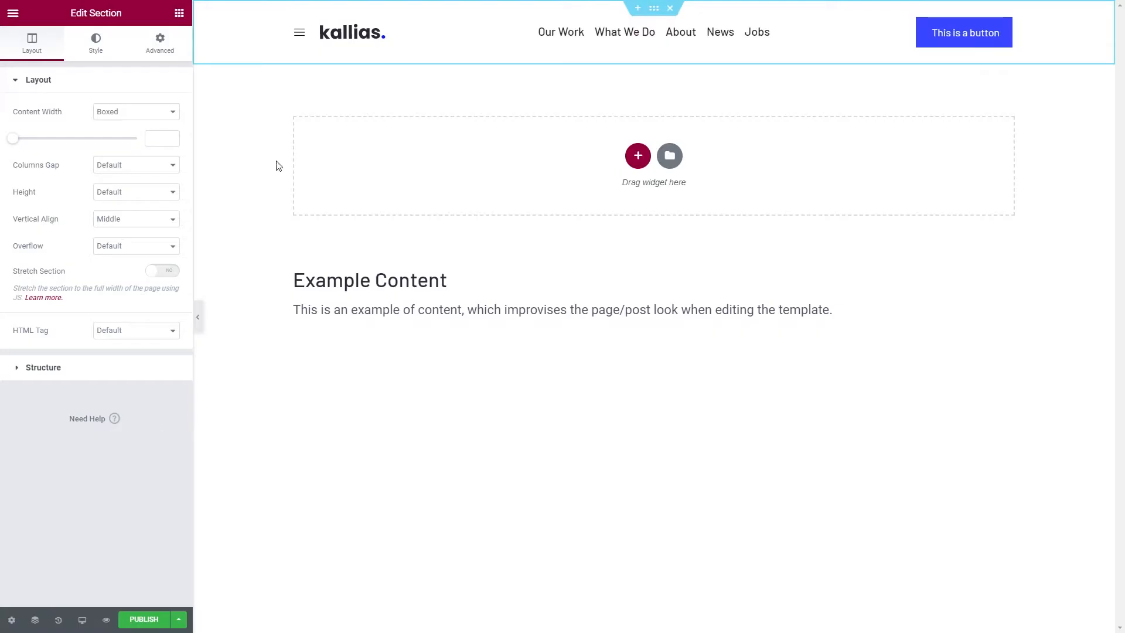
# Delete the hamburger icon beside the header logo and clear the site logo's margin values
pyautogui.rightClick(301, 35)
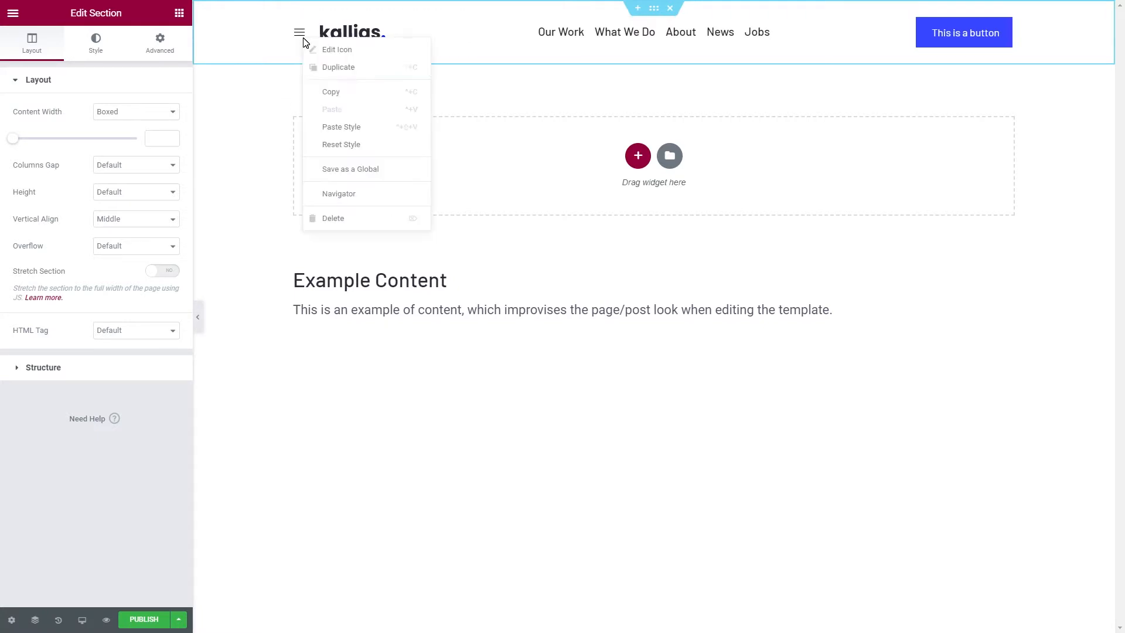
pyautogui.click(336, 221)
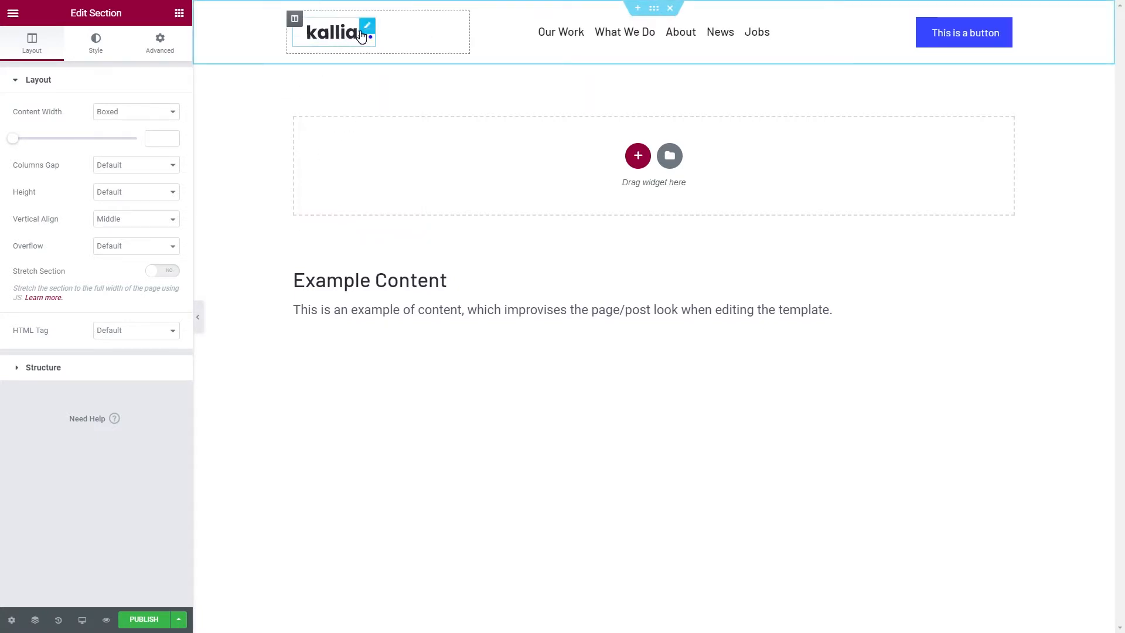
pyautogui.click(342, 38)
pyautogui.click(163, 135)
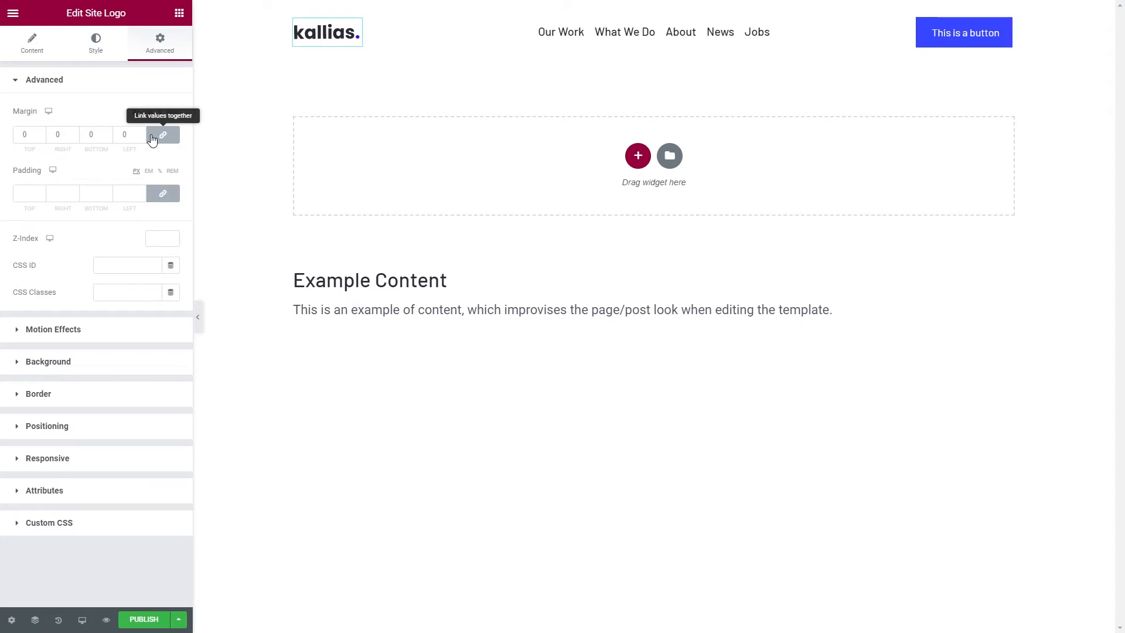
pyautogui.click(130, 134)
pyautogui.press('BackSpace')
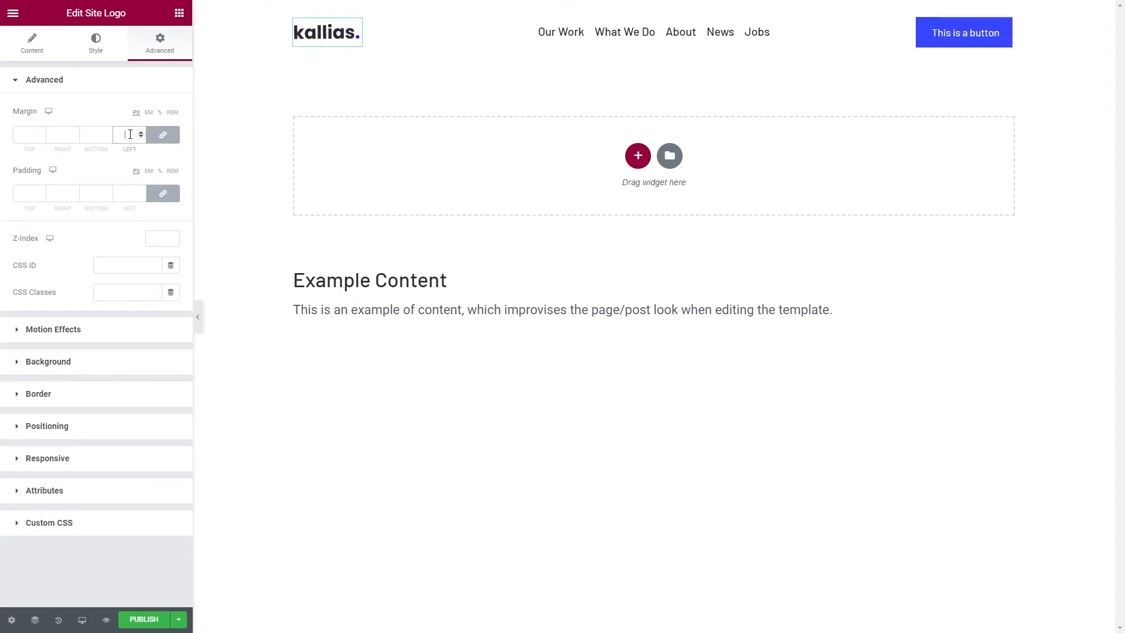
# Change the header button's text to "Contact Us"
pyautogui.click(1000, 36)
pyautogui.tripleClick(152, 141)
pyautogui.write('Cont')
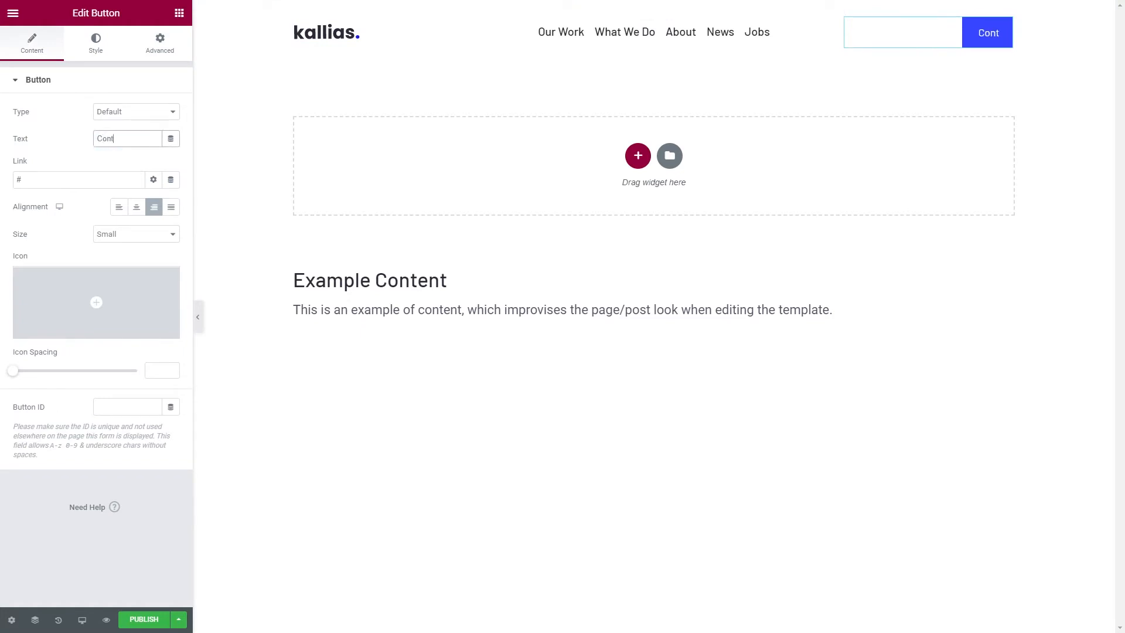
pyautogui.write('act Us')
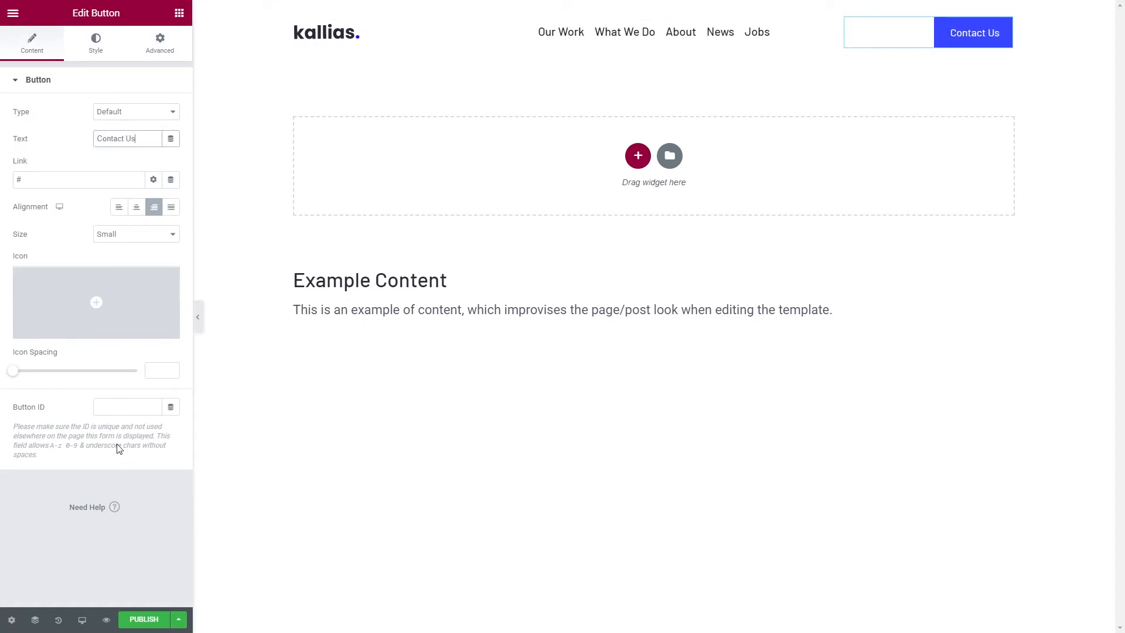
# Publish the header template with a display condition that includes the Entire Site
pyautogui.click(144, 620)
pyautogui.click(536, 352)
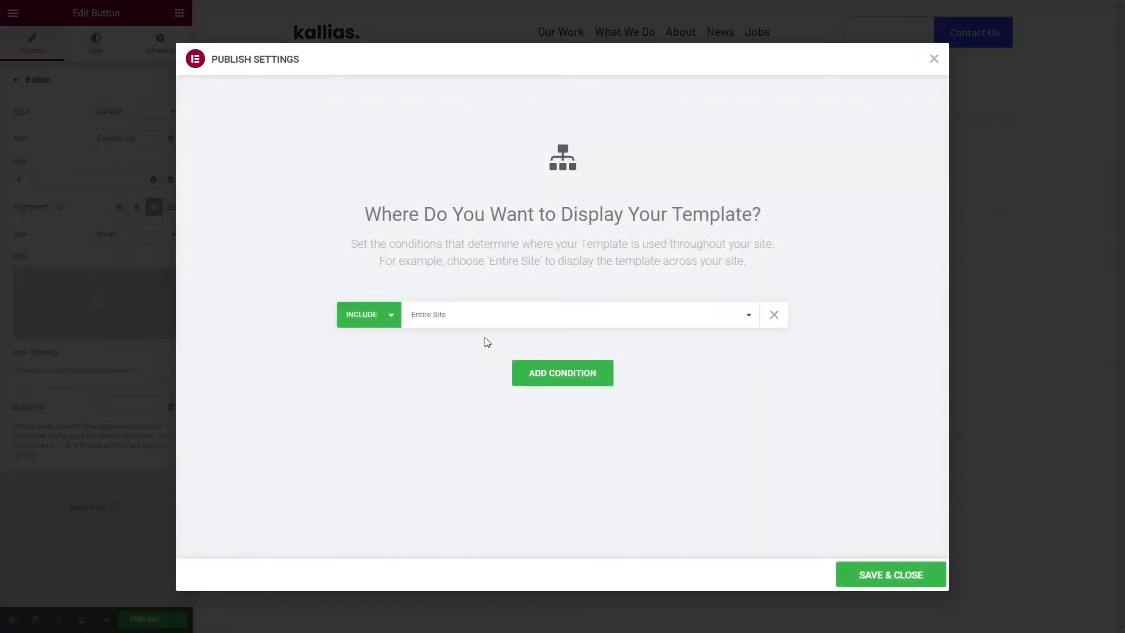
pyautogui.click(899, 588)
# Search the Finder for "home" and open the home page in the editor
pyautogui.hotkey('ctrl', 'e')
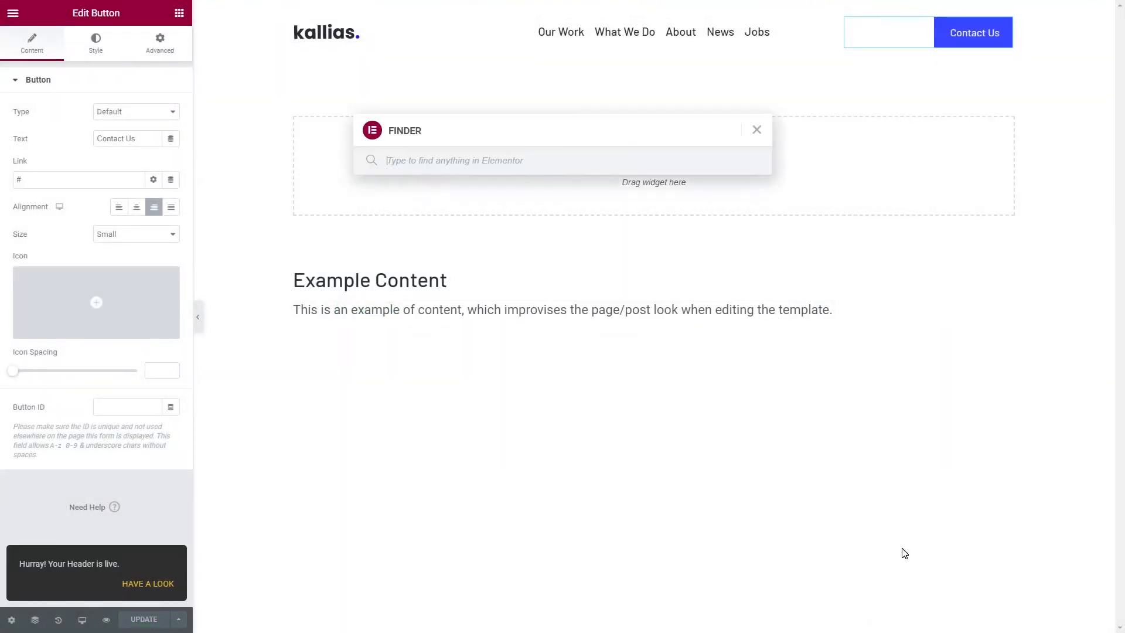
pyautogui.write('home')
pyautogui.click(413, 205)
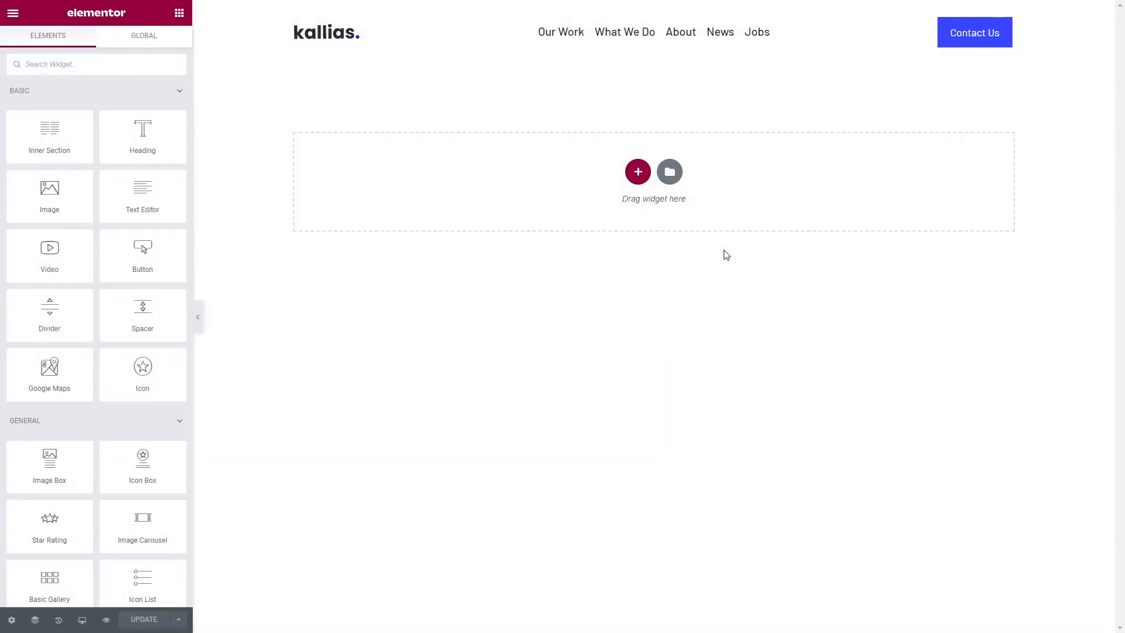
# Add a single-column section to the home page and set its height to Fit To Screen
pyautogui.click(638, 173)
pyautogui.click(501, 199)
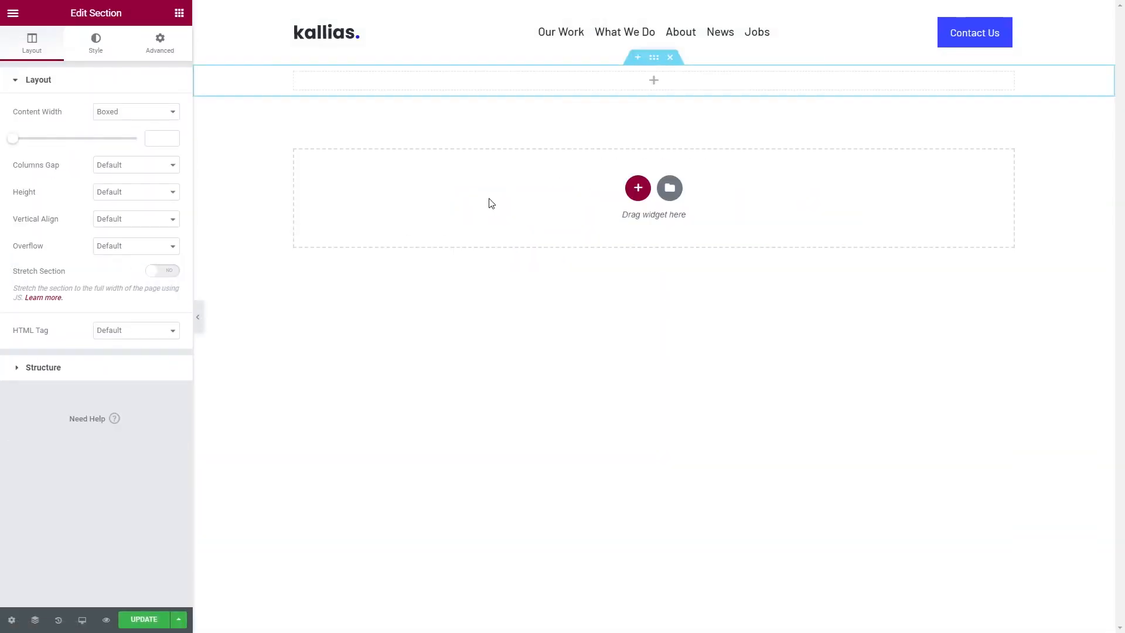
pyautogui.click(157, 199)
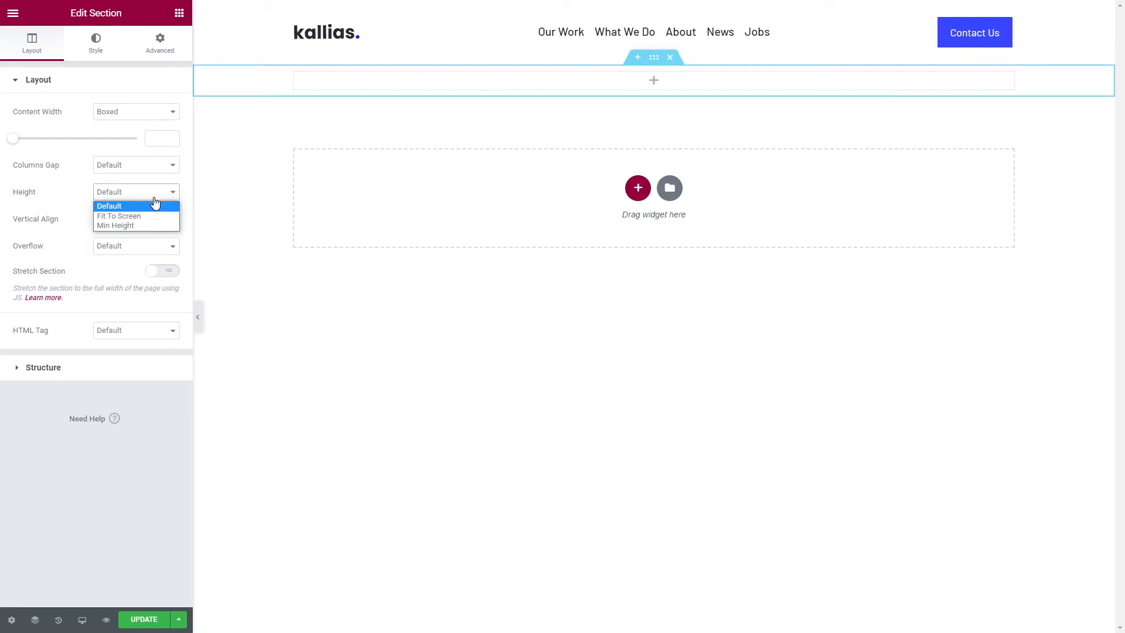
pyautogui.click(119, 216)
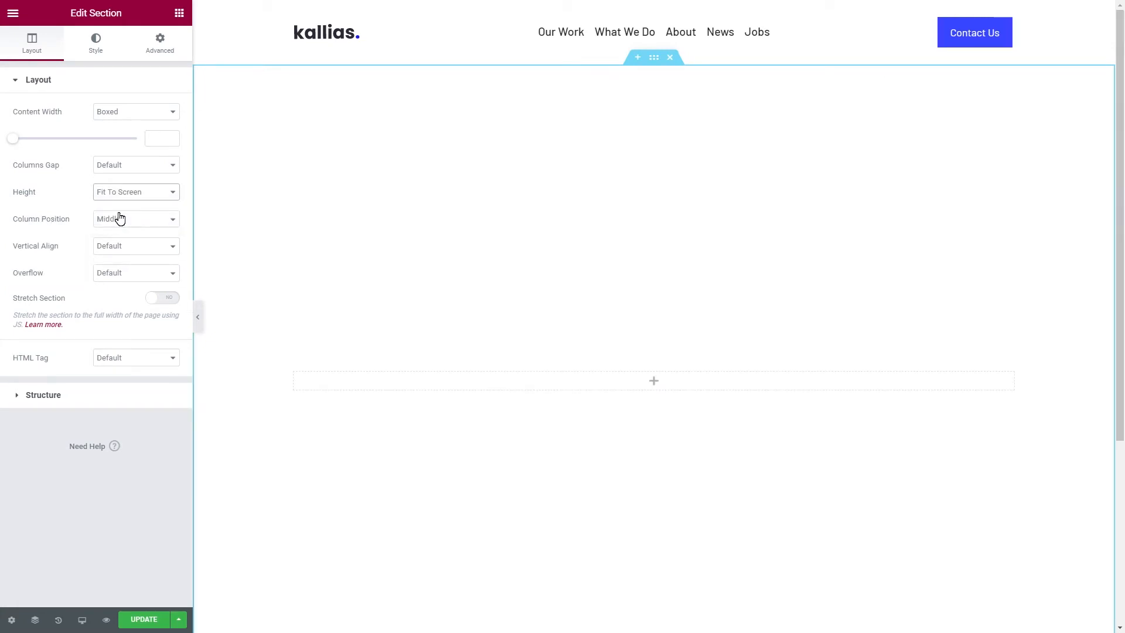
# Add an Animated Heading widget to the new section and set its style to Animated
pyautogui.click(179, 13)
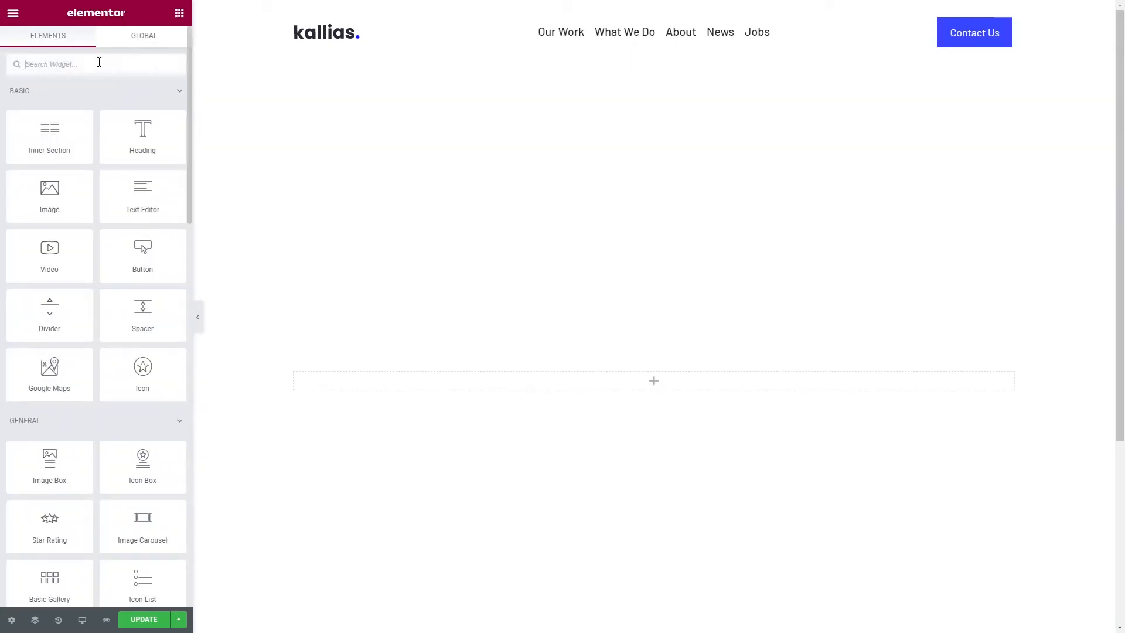
pyautogui.write('anim')
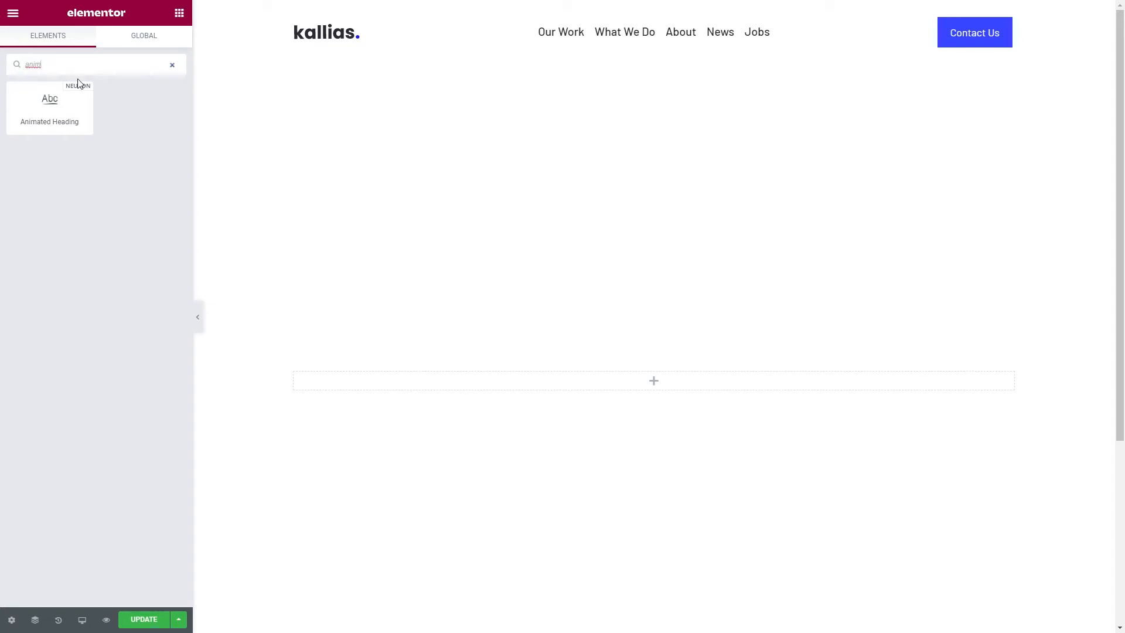
pyautogui.moveTo(50, 113); pyautogui.dragTo(474, 392)
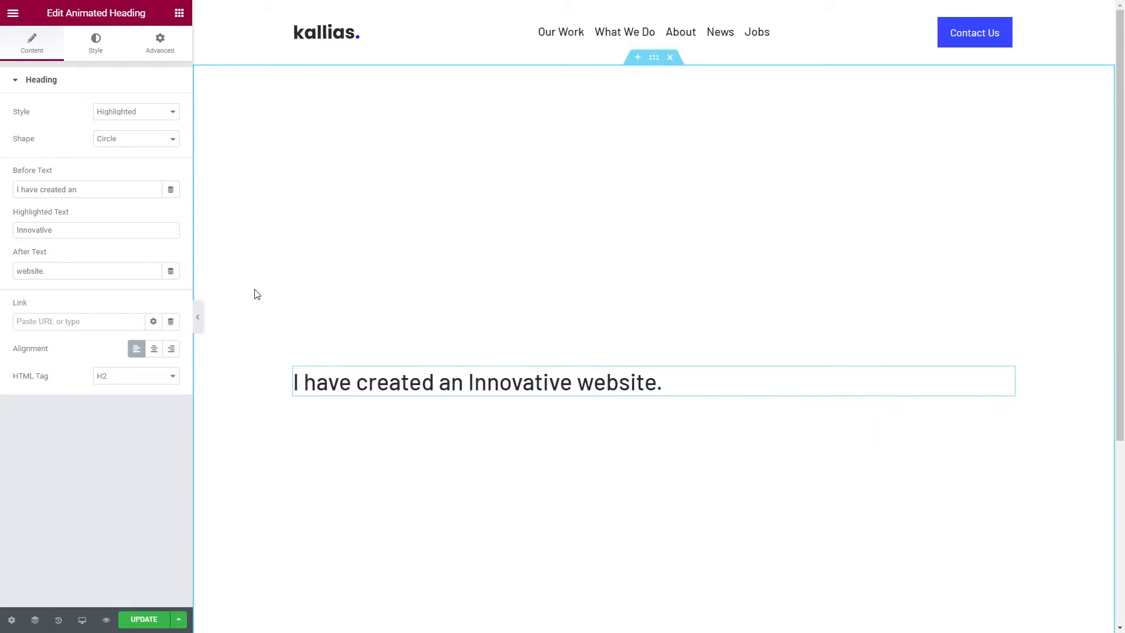
pyautogui.click(114, 114)
pyautogui.click(108, 144)
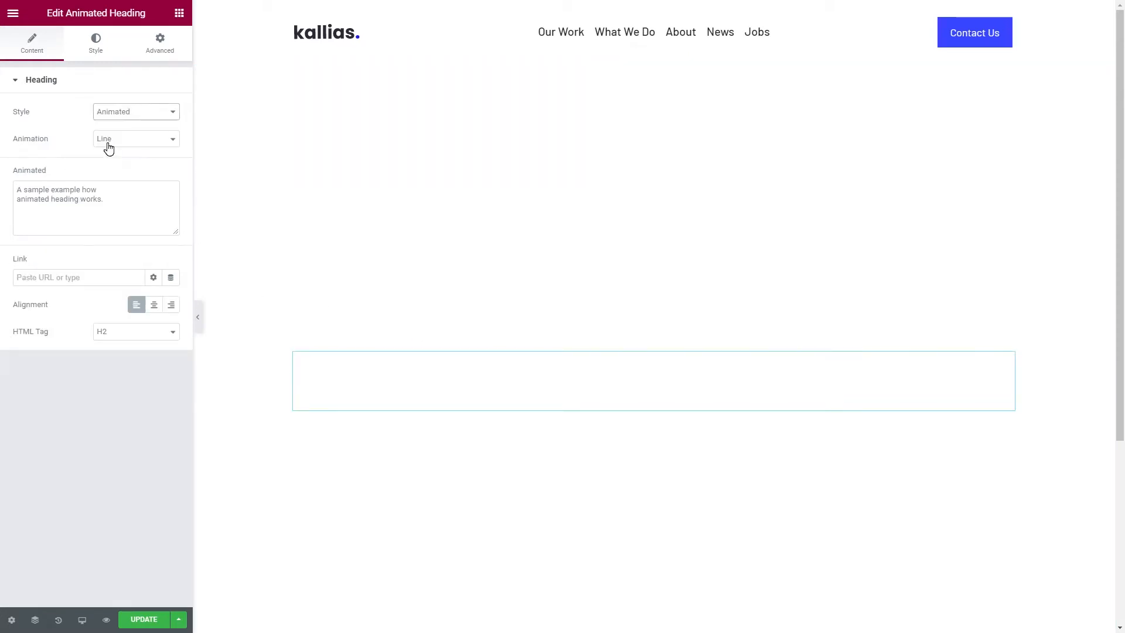
# Replace the animated heading's text with "A San Diego - based digital creative agency. We create brands and rich interactive experiences."
pyautogui.click(113, 184)
pyautogui.hotkey('ctrl', 'a')
pyautogui.press('BackSpace')
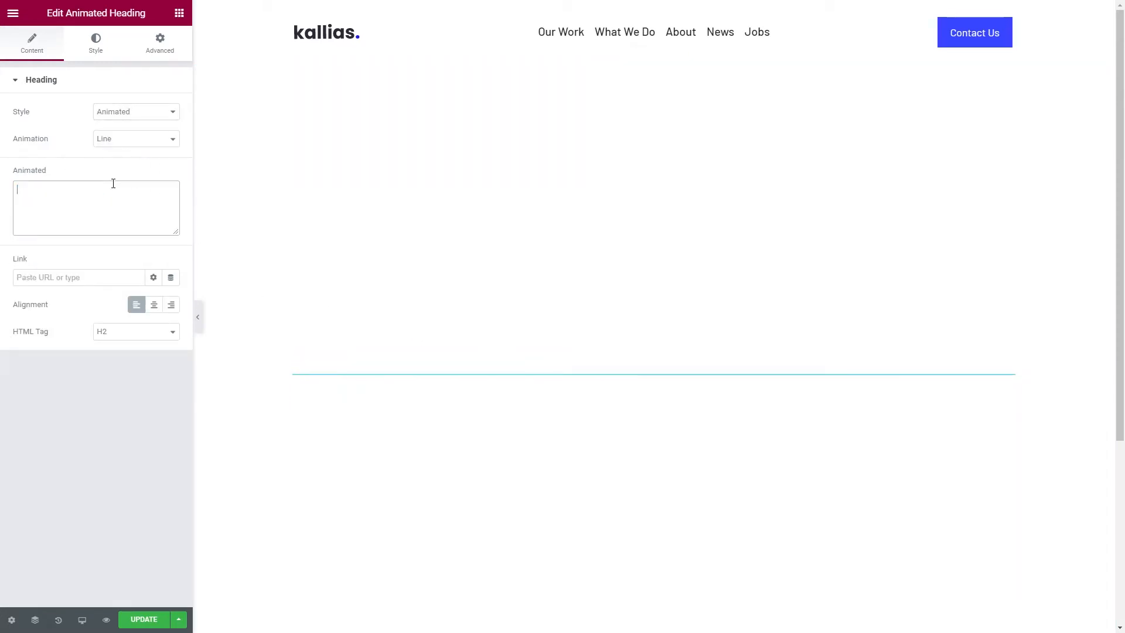
pyautogui.write('A San Diego - based digital creative agency. We create brands and rich interactive experiences.')
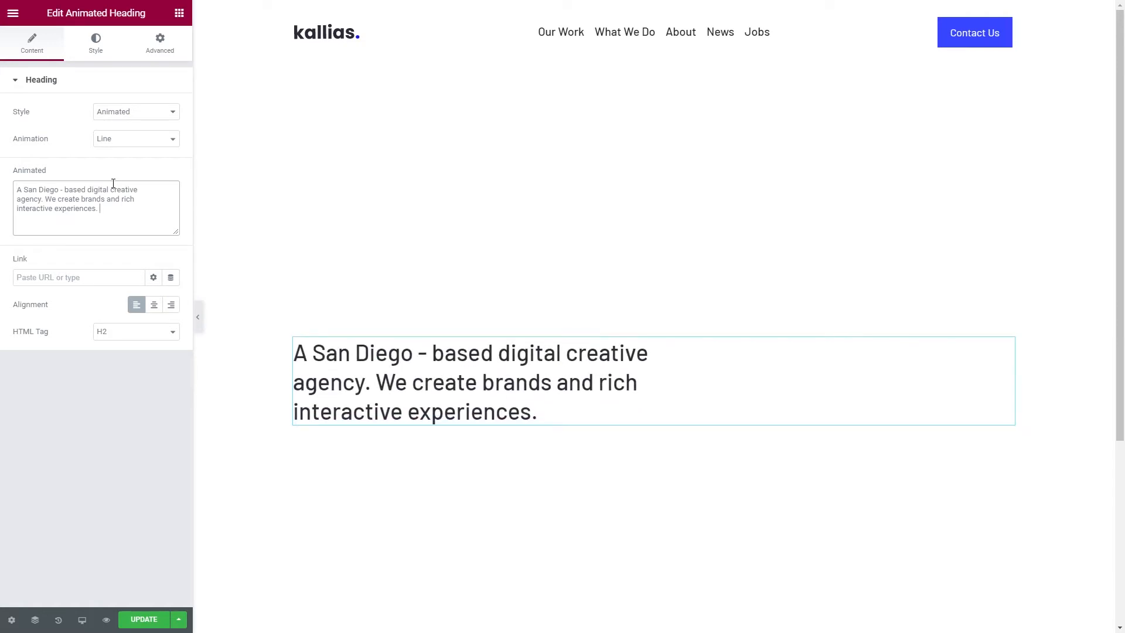
# Add a Button widget below the animated heading and change its text to "View our work"
pyautogui.click(178, 23)
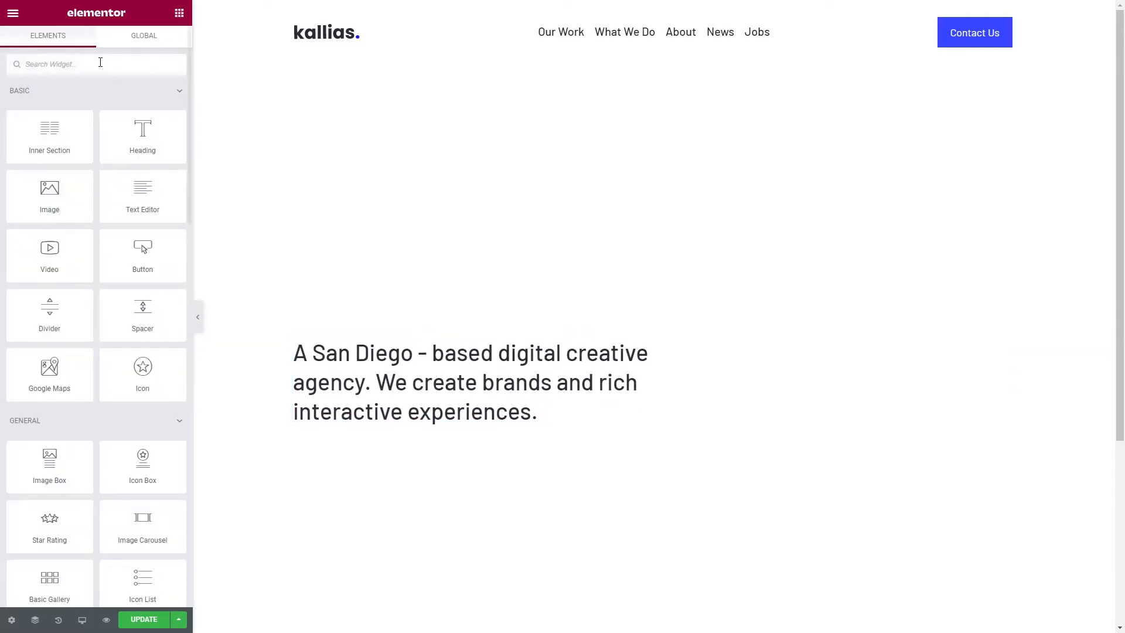
pyautogui.write('but')
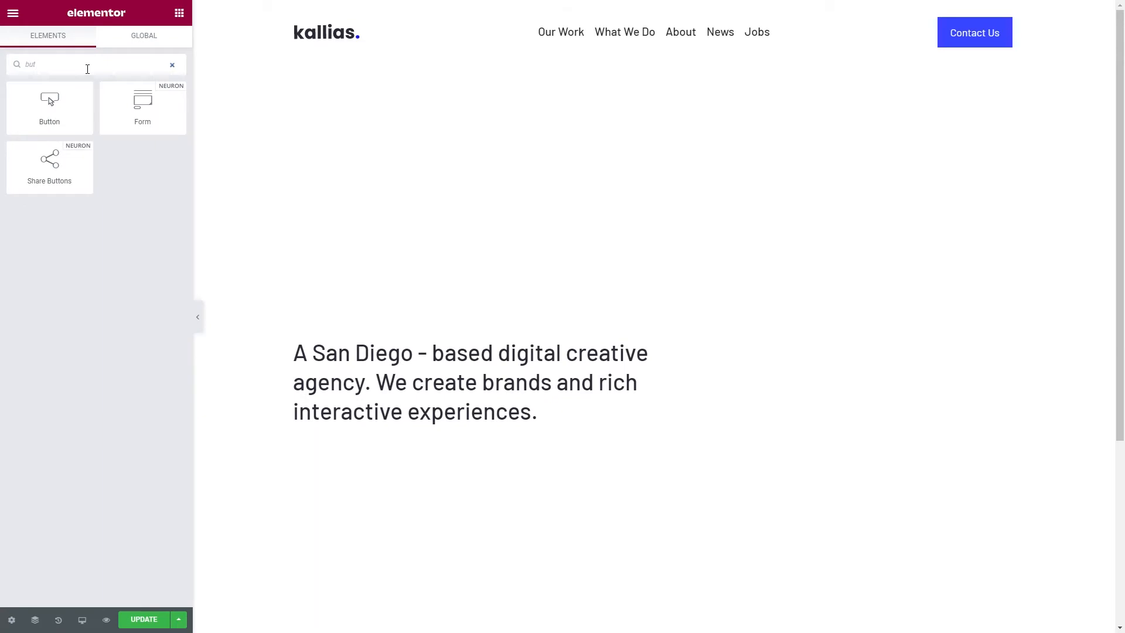
pyautogui.moveTo(65, 93); pyautogui.dragTo(398, 412)
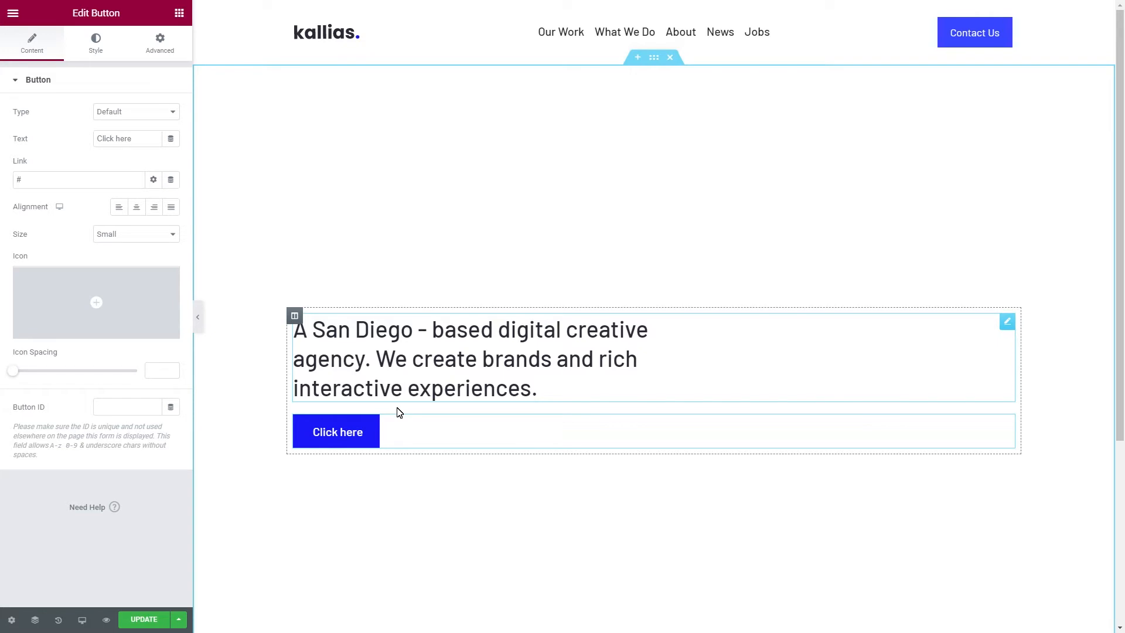
pyautogui.tripleClick(356, 432)
pyautogui.write('View our work')
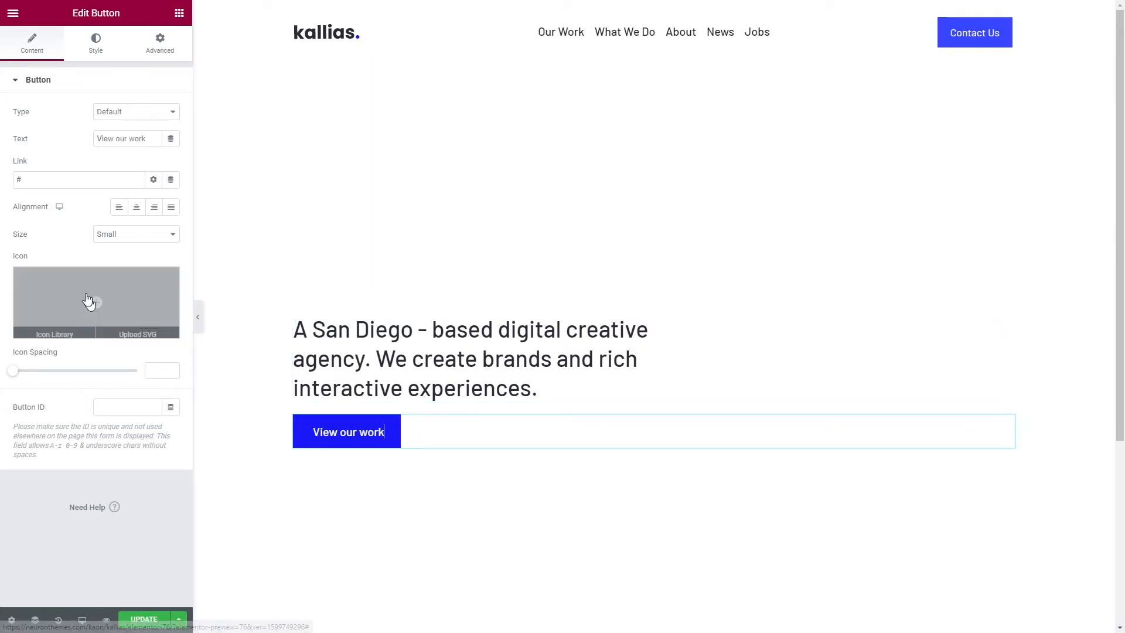
# Give the "View our work" button the Vector.svg arrow icon, positioned After the text with an icon spacing of 12
pyautogui.click(120, 331)
pyautogui.click(475, 179)
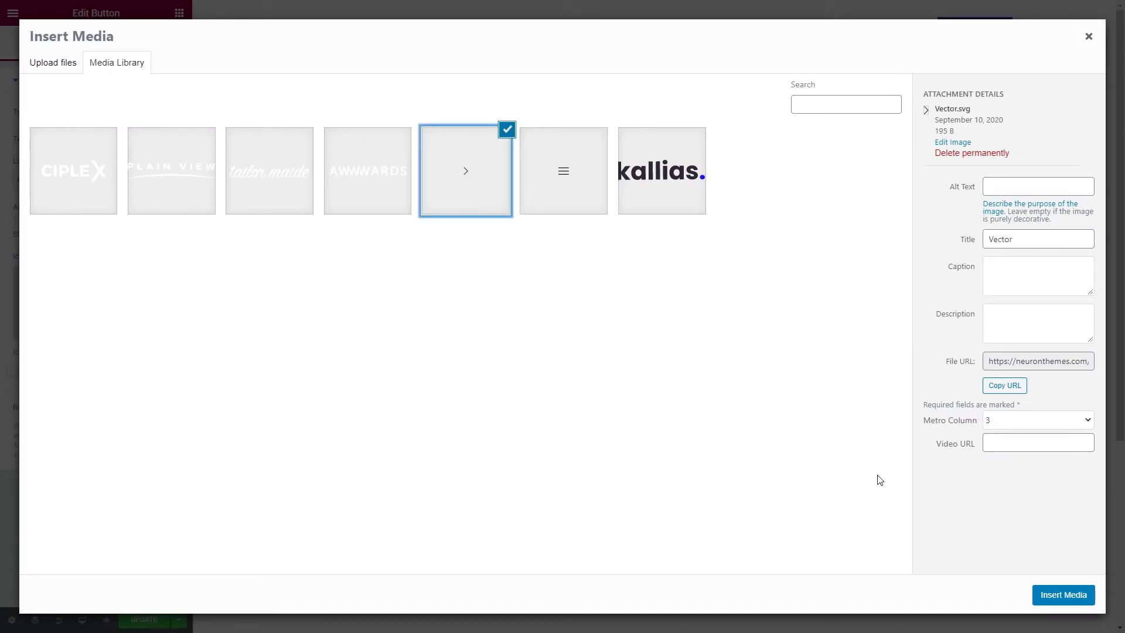
pyautogui.click(1058, 595)
pyautogui.click(139, 355)
pyautogui.click(127, 381)
pyautogui.click(149, 395)
pyautogui.write('12')
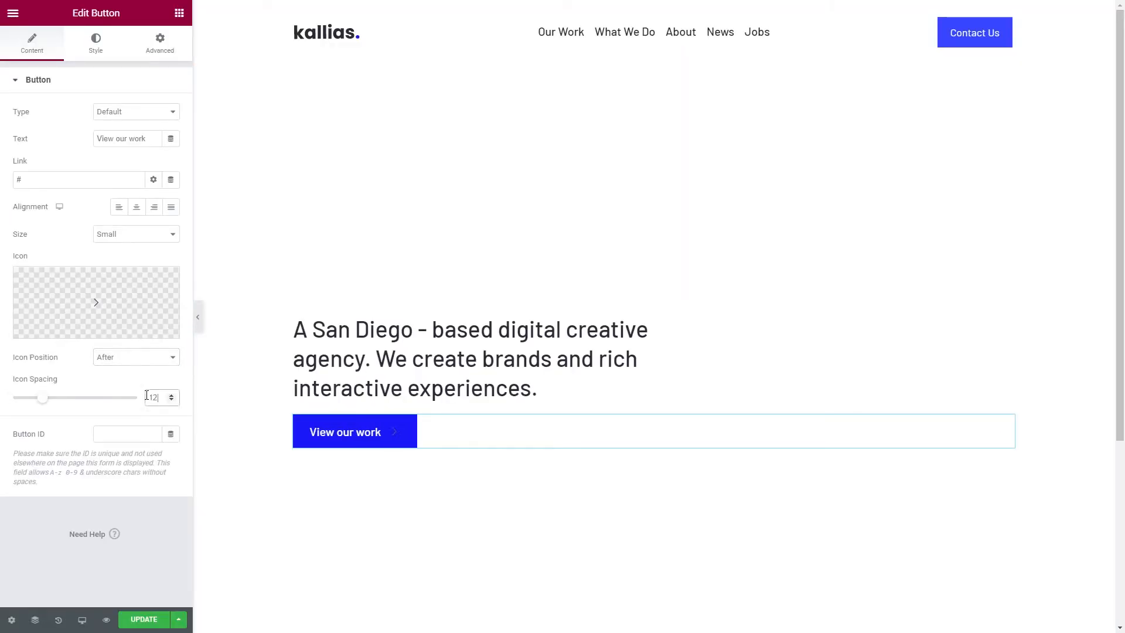
# Apply the H6 global font to the "View our work" button's typography
pyautogui.click(91, 58)
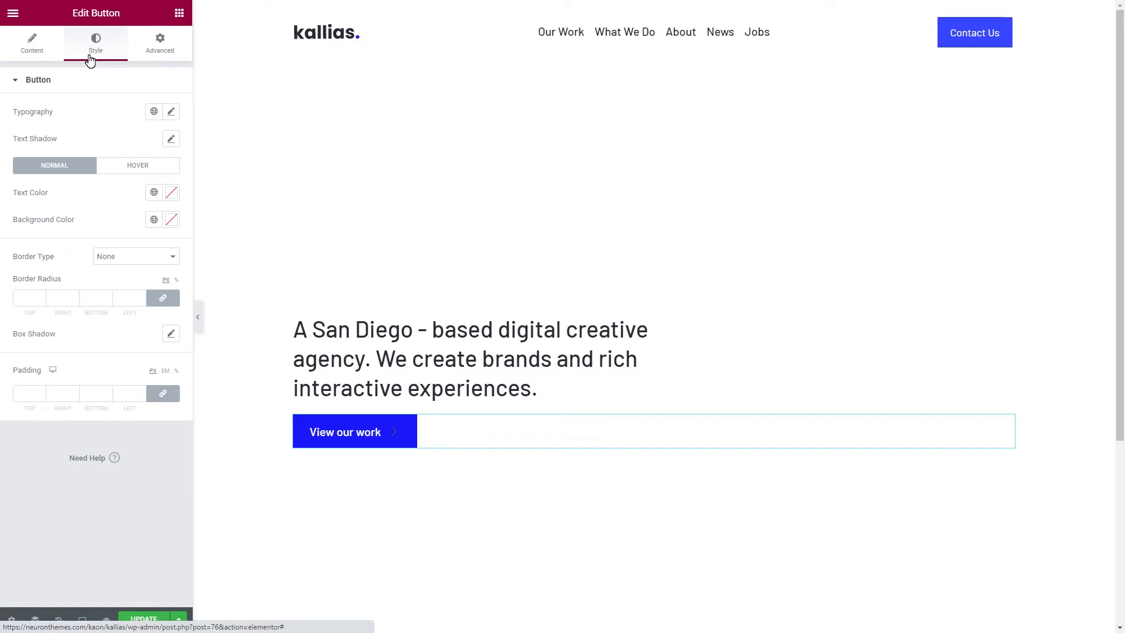
pyautogui.click(154, 111)
pyautogui.scroll(-2, 128, 264)
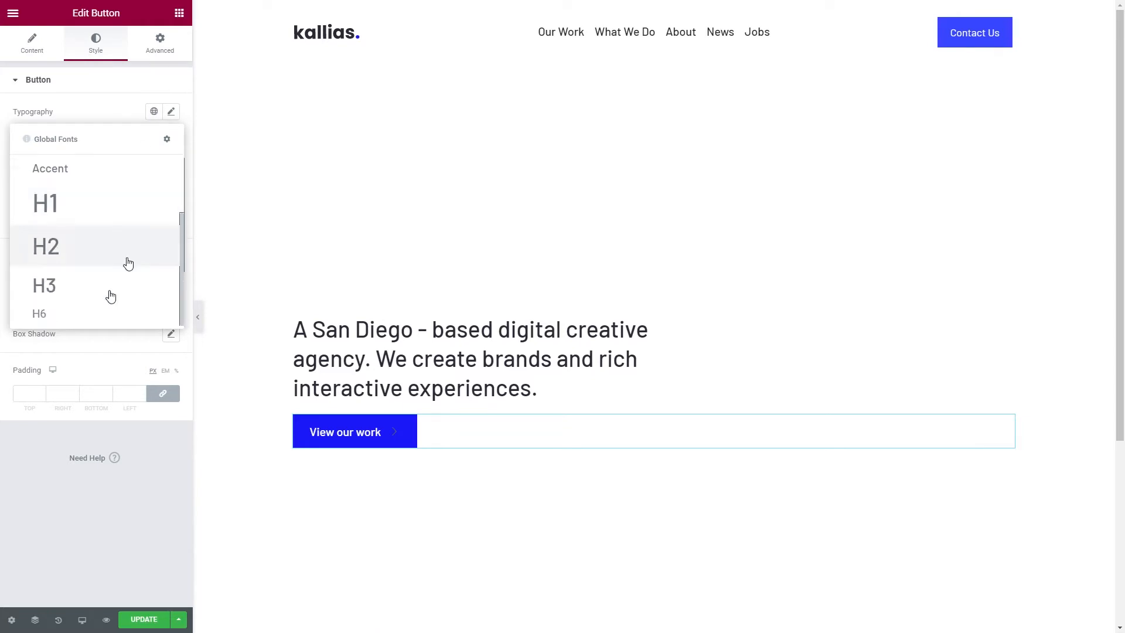
pyautogui.click(68, 325)
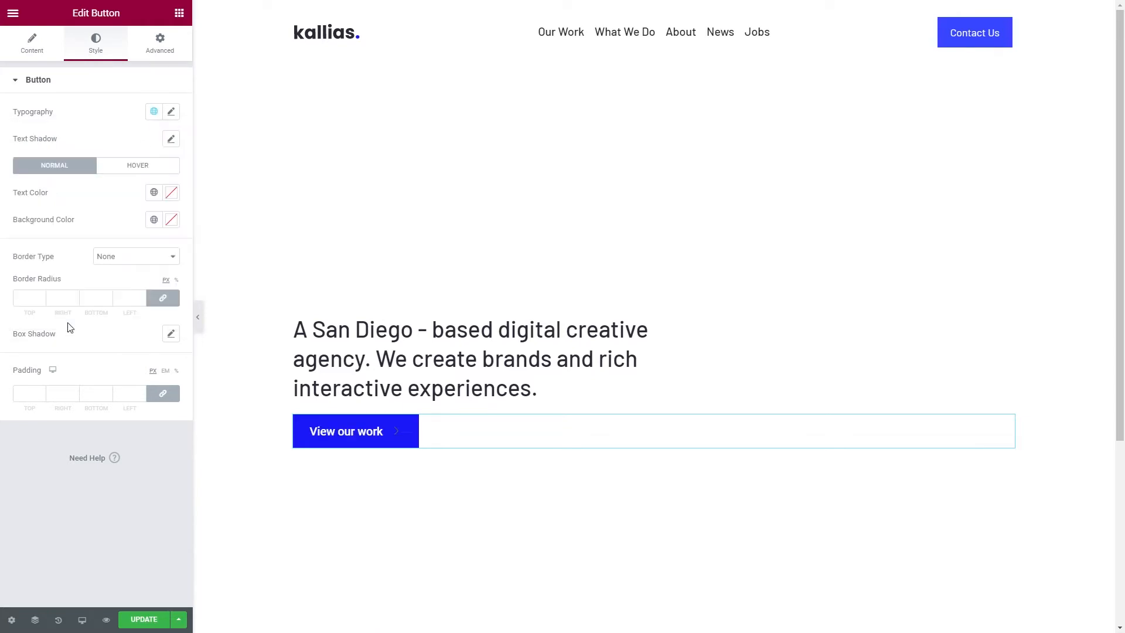
# Give the "View our work" button the global Text color and make its background color fully transparent
pyautogui.click(154, 194)
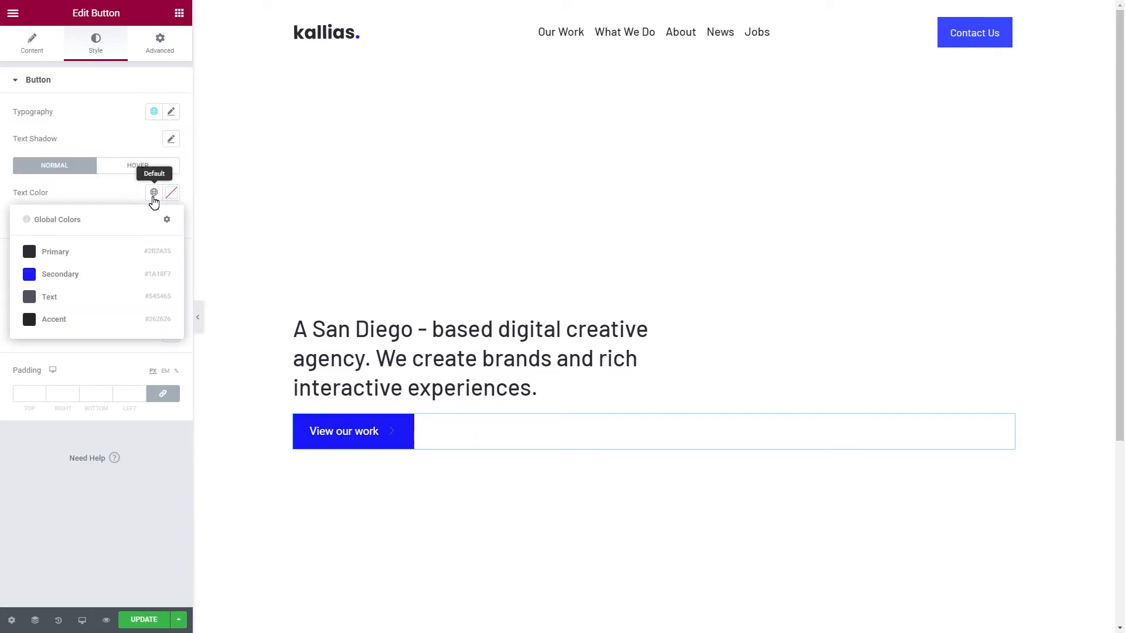
pyautogui.click(81, 298)
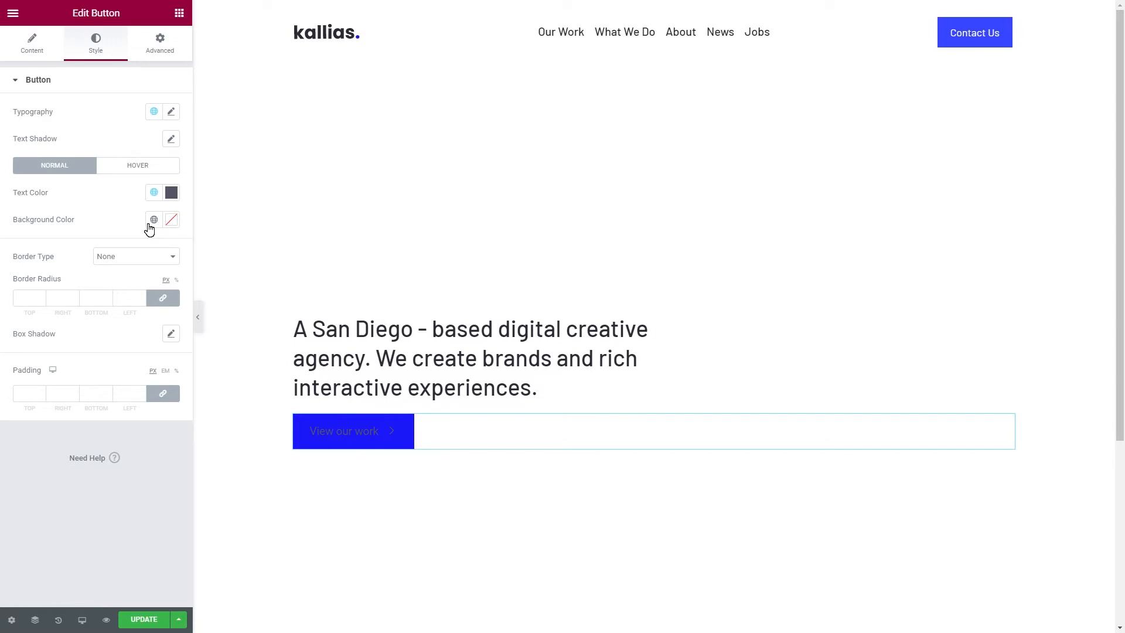
pyautogui.click(171, 220)
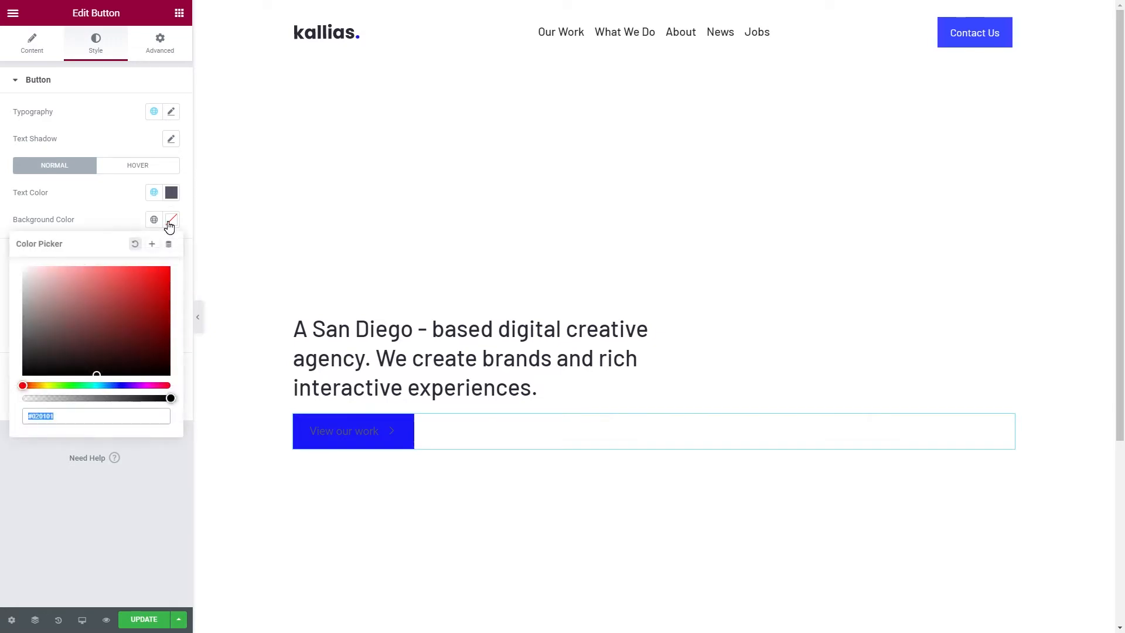
pyautogui.click(170, 398)
pyautogui.moveTo(170, 399); pyautogui.dragTo(5, 404)
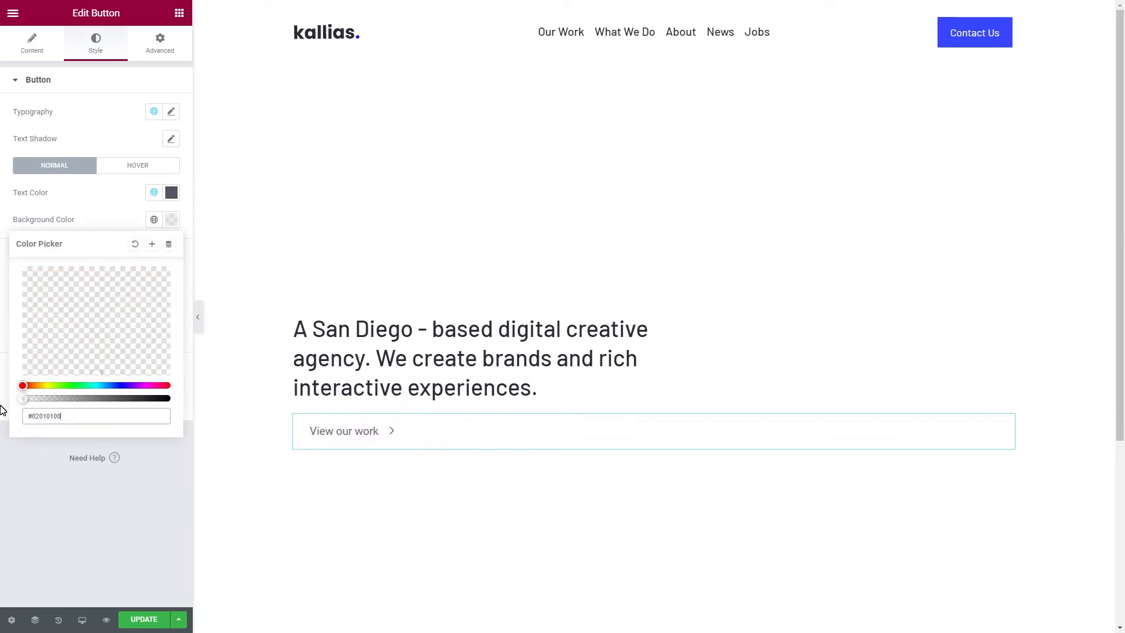
pyautogui.click(36, 450)
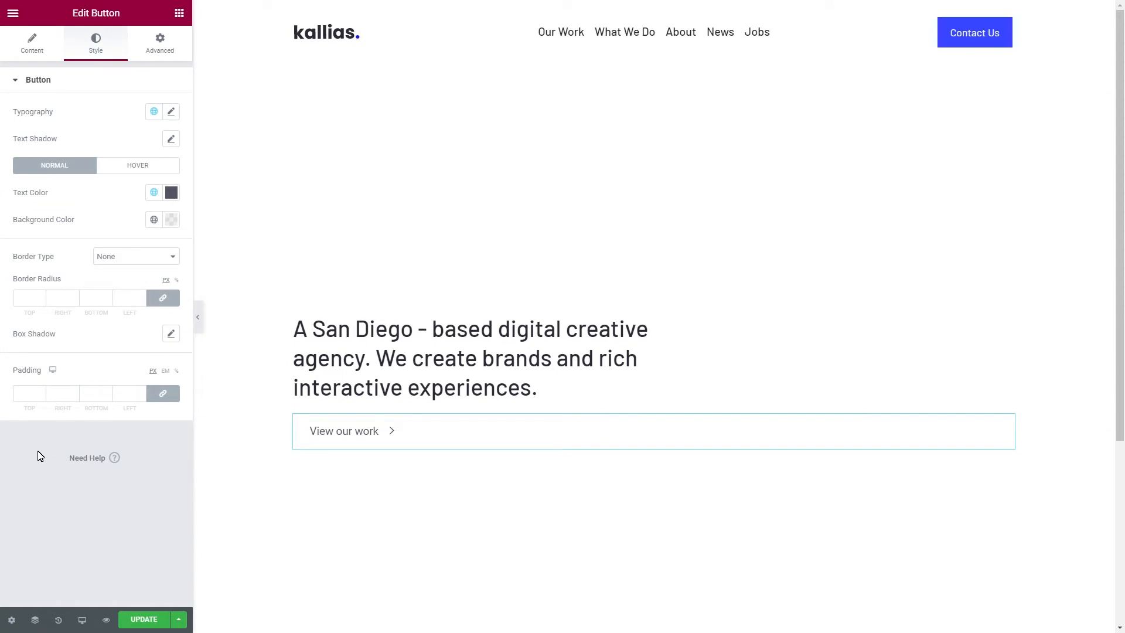
# Set the "View our work" button's padding to 0 px on all sides
pyautogui.click(28, 394)
pyautogui.write('0')
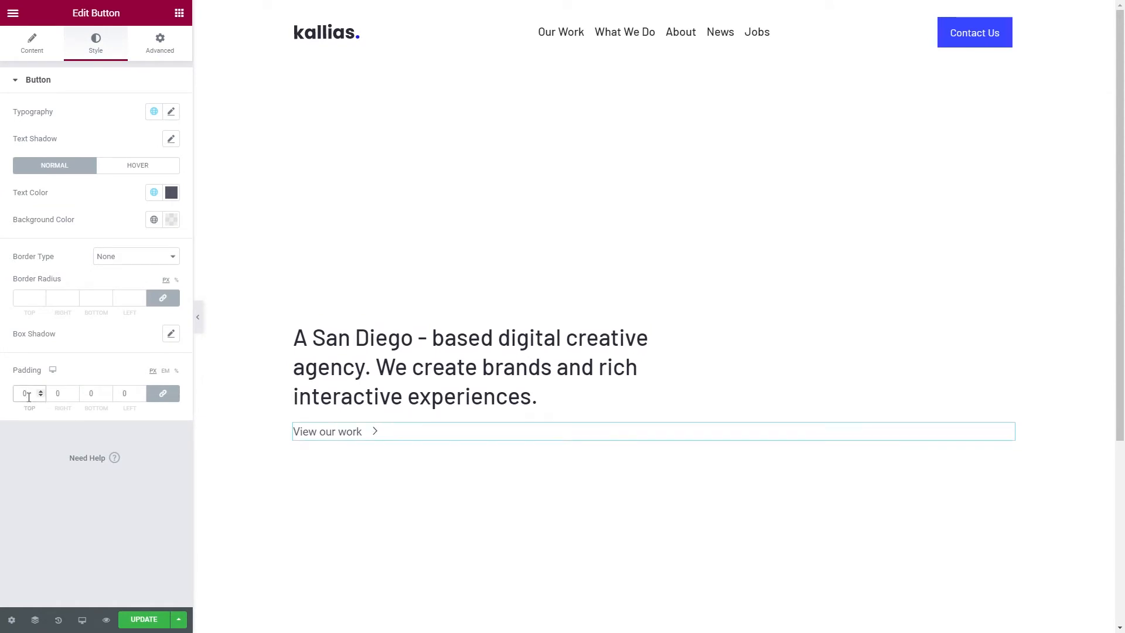
# Add a new column beside the hero's heading and button column
pyautogui.click(180, 14)
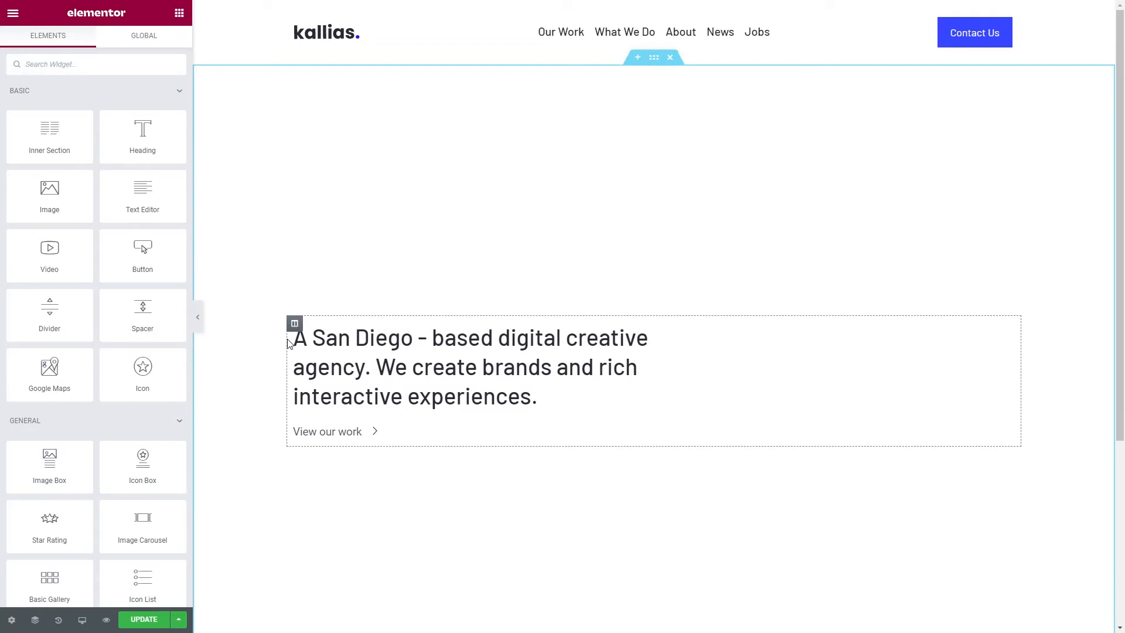
pyautogui.rightClick(298, 327)
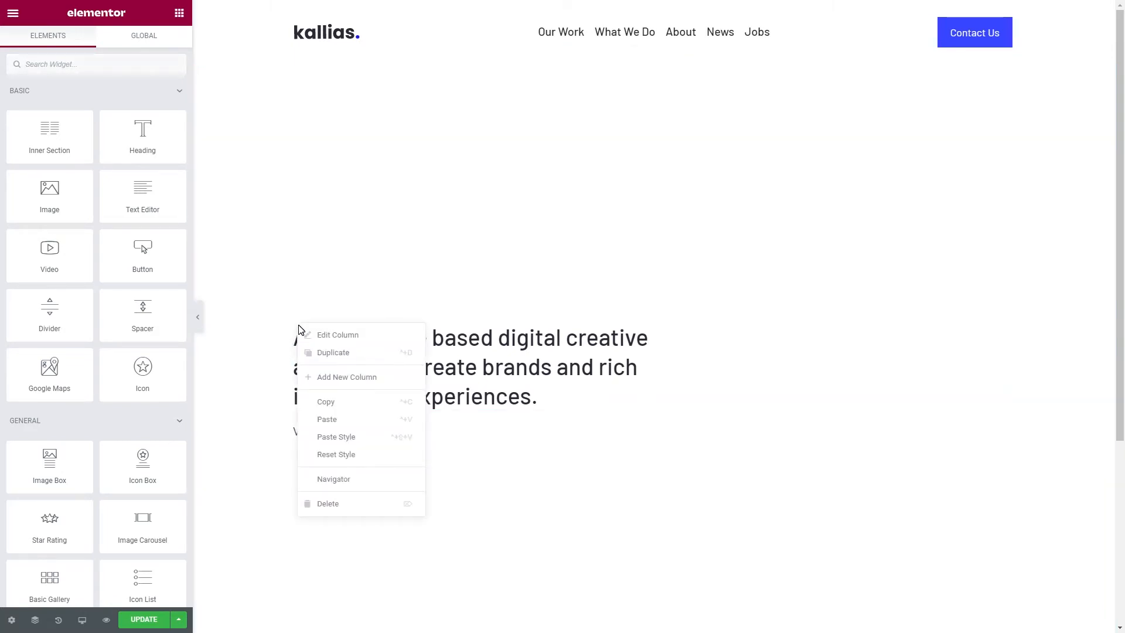
pyautogui.click(347, 382)
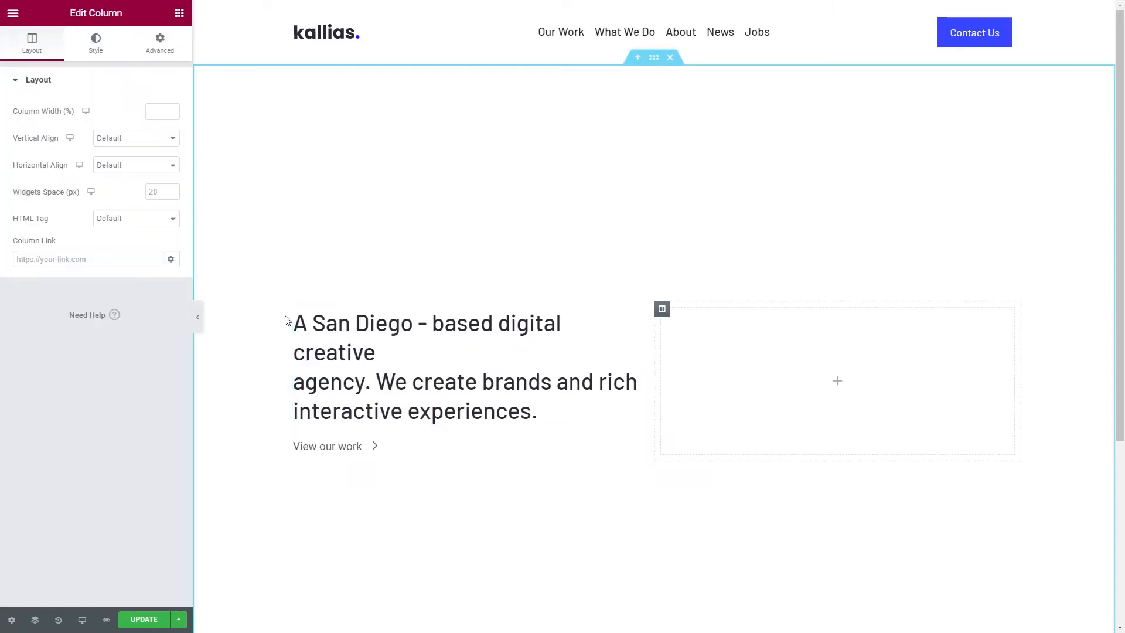
# Place an Image widget in the new hero column, using the 3D seated character picture at Full image size
pyautogui.click(179, 13)
pyautogui.moveTo(80, 191); pyautogui.dragTo(846, 352)
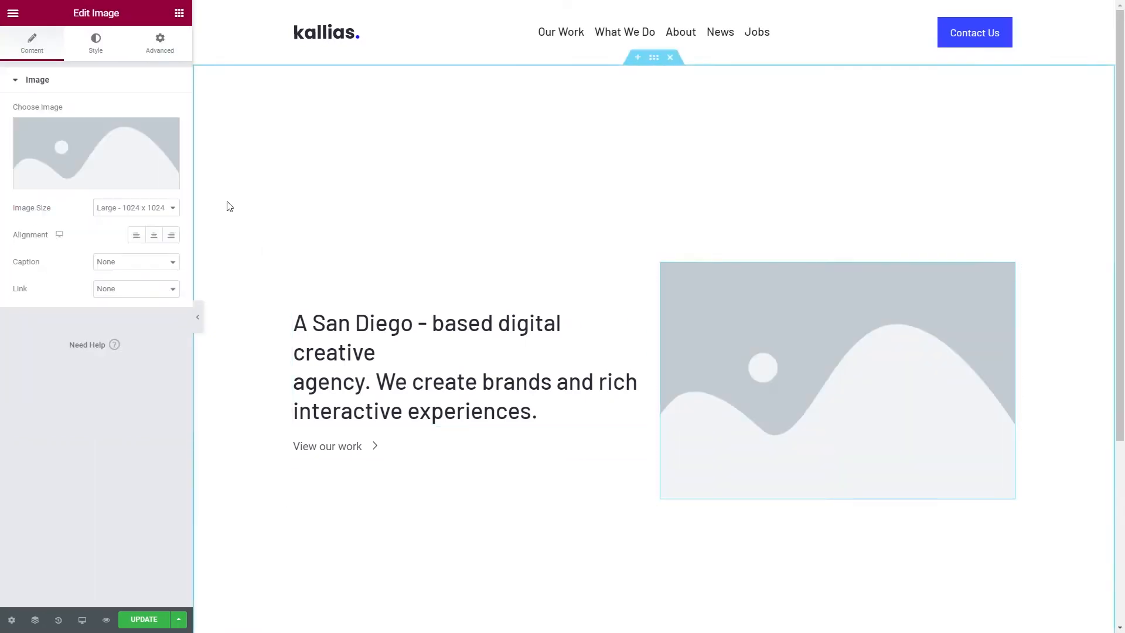
pyautogui.click(117, 169)
pyautogui.click(446, 196)
pyautogui.click(1062, 596)
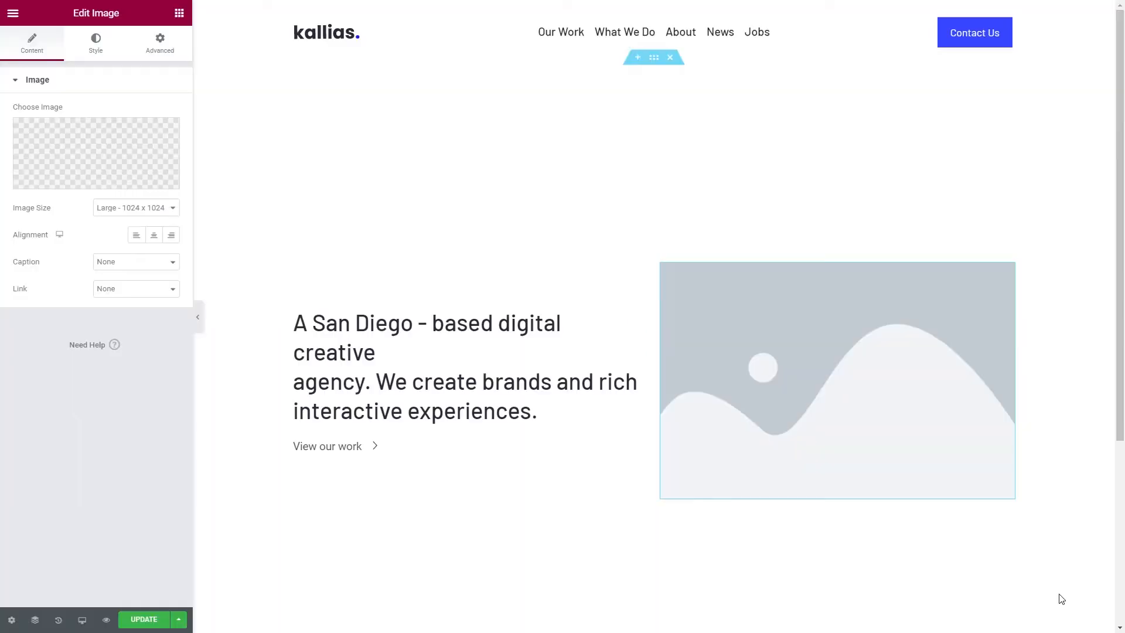
pyautogui.click(117, 209)
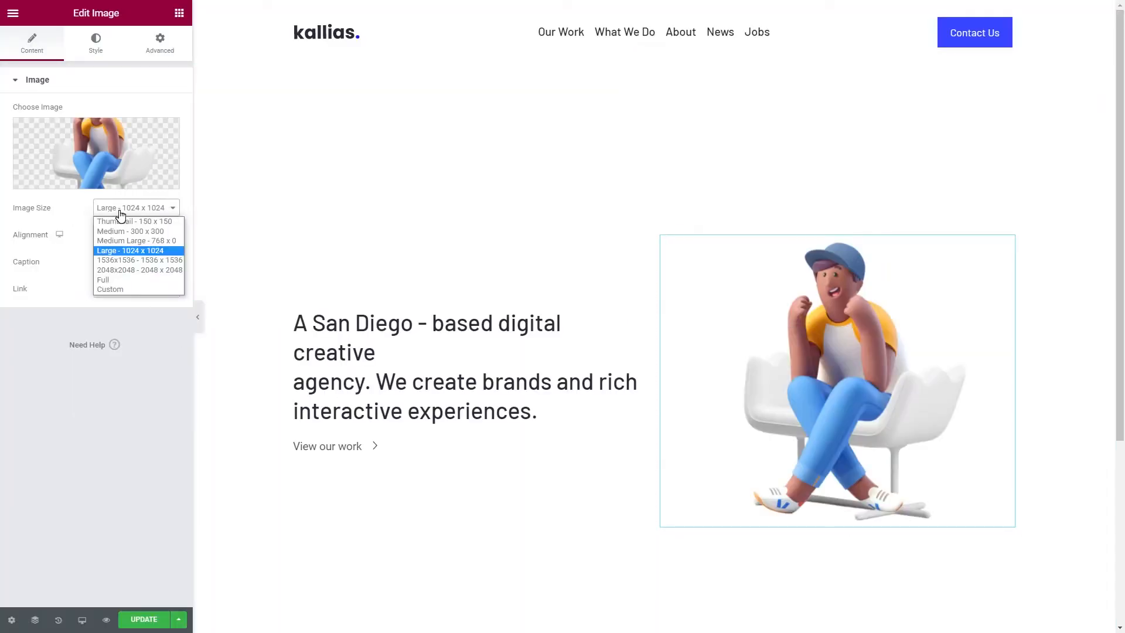
pyautogui.click(114, 283)
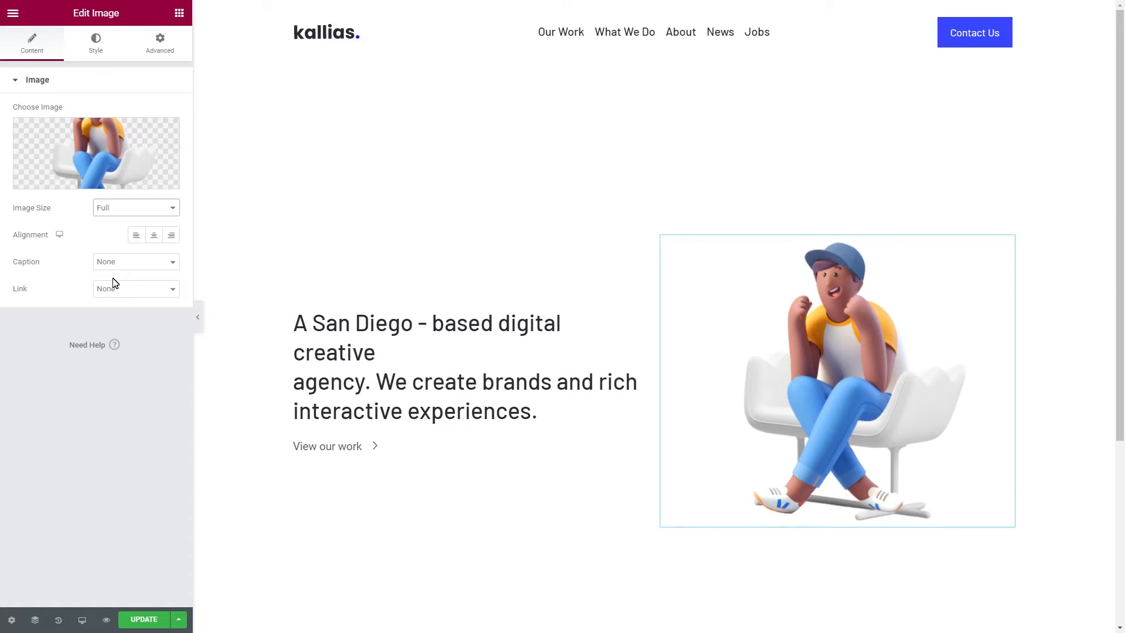
# Enable Mouse Effects on the hero image, with Mouse Track in the Opposite direction at a speed of 0.5
pyautogui.click(162, 55)
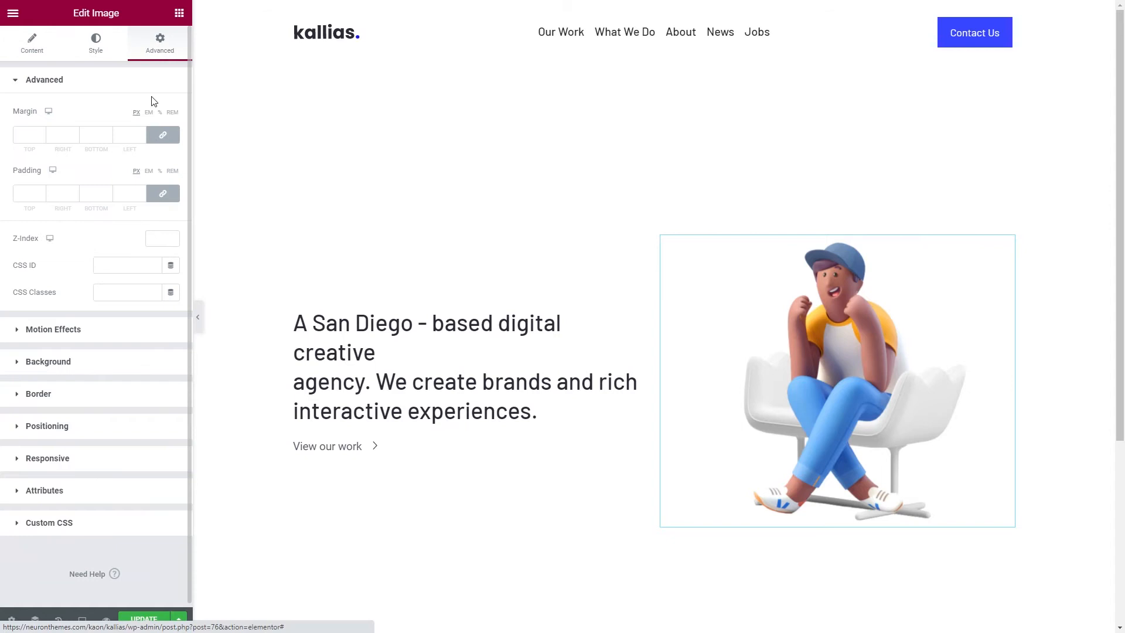
pyautogui.click(99, 332)
pyautogui.click(167, 176)
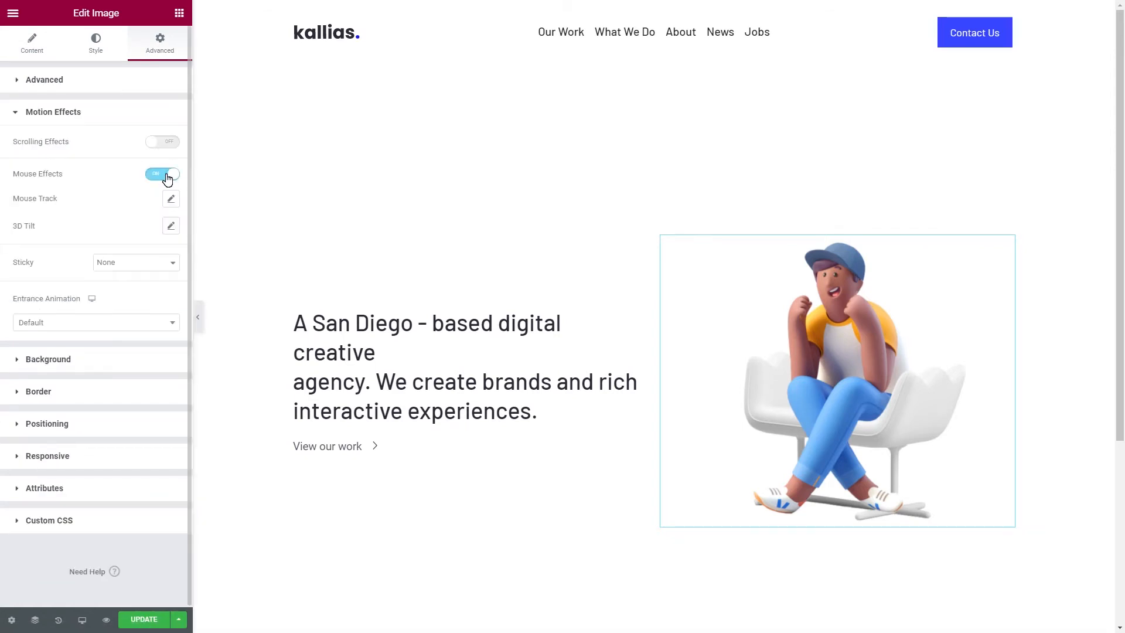
pyautogui.click(170, 199)
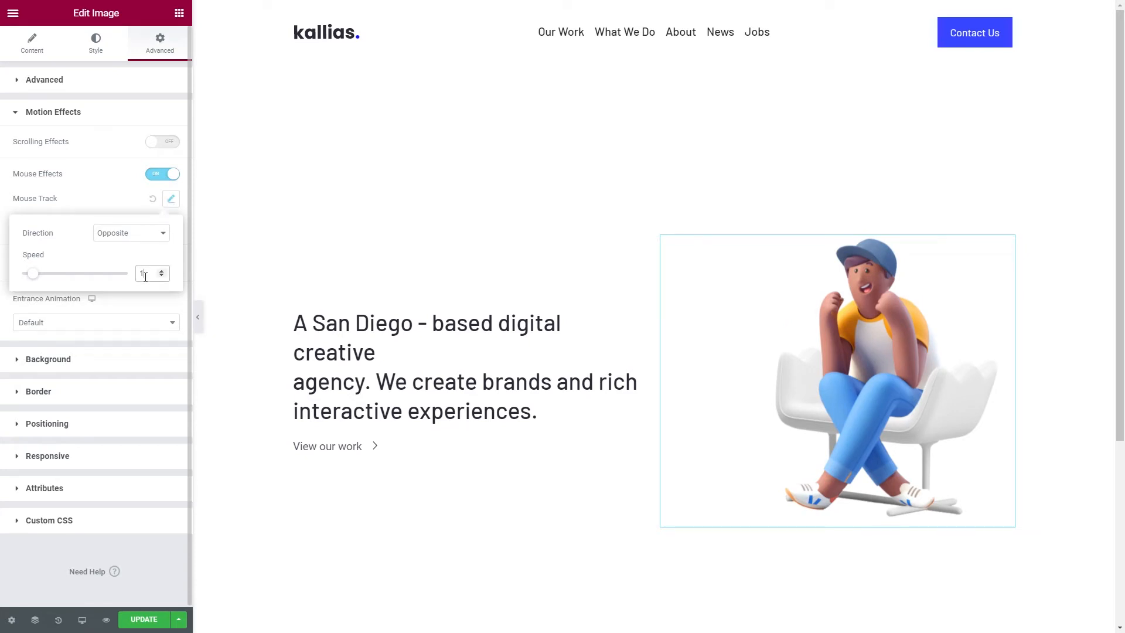
pyautogui.write('0.5')
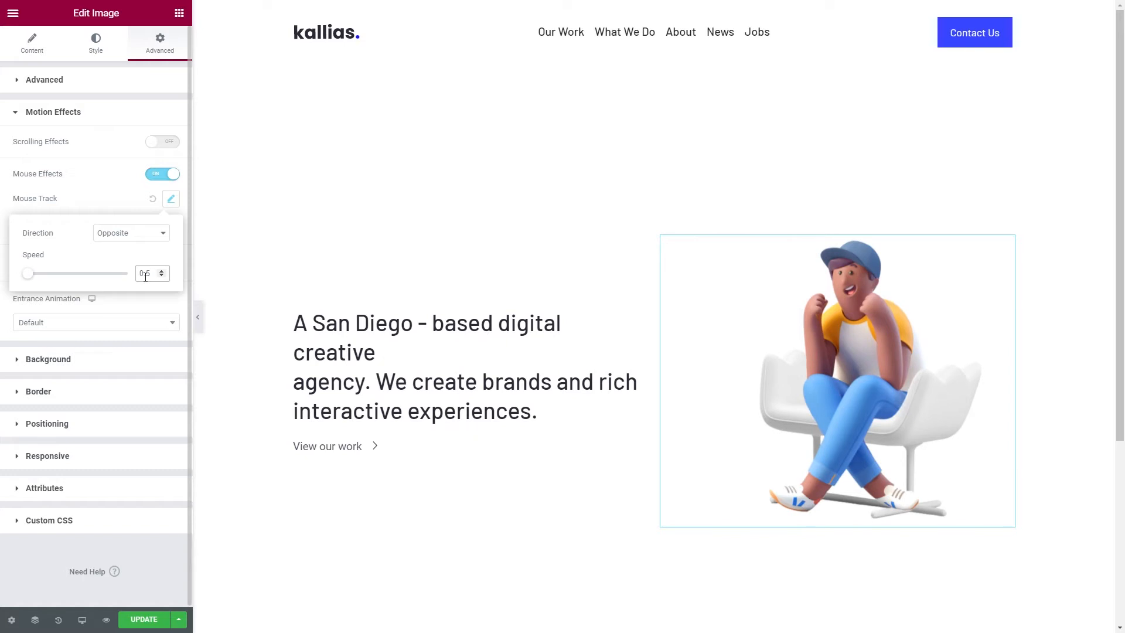
pyautogui.click(111, 209)
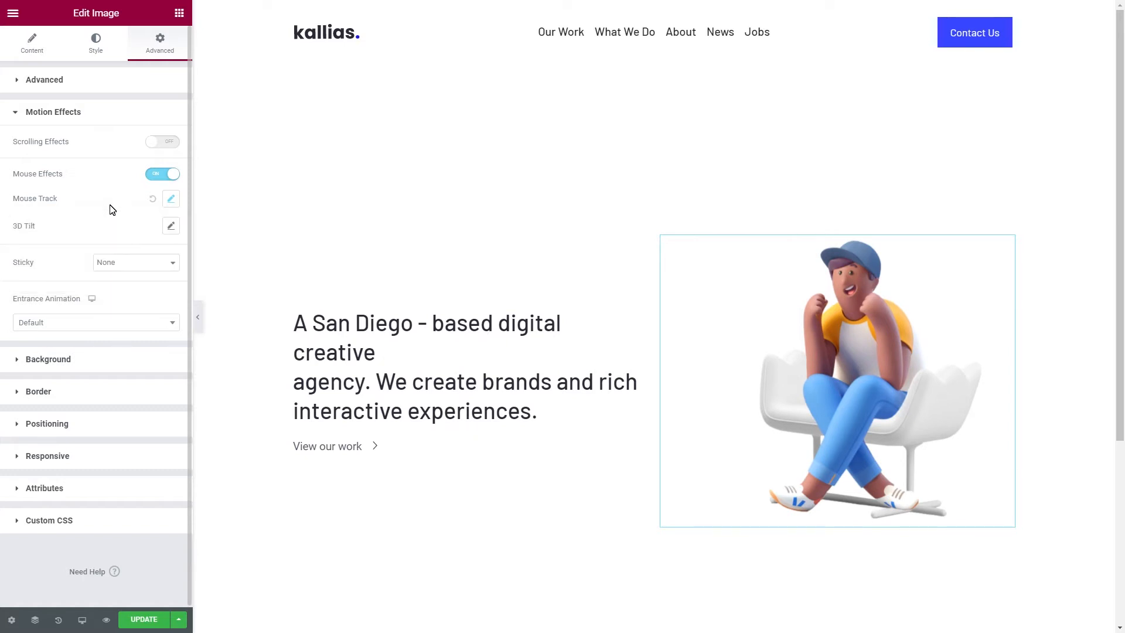
# Give the hero image a Fade In Up entrance animation with Slow duration and a 300 ms delay
pyautogui.click(110, 321)
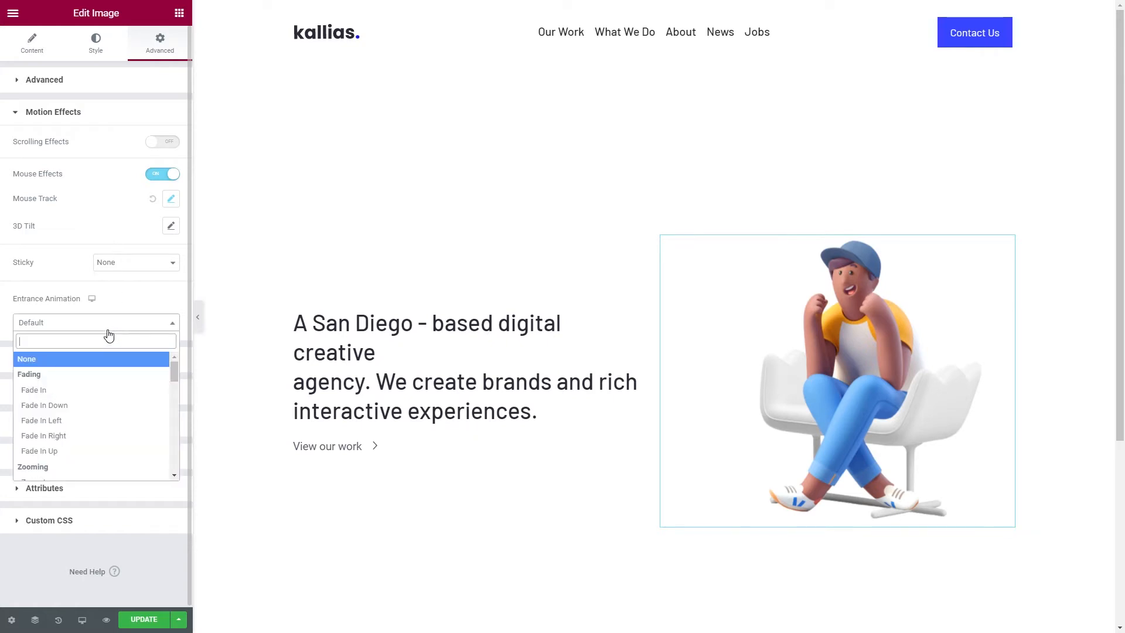
pyautogui.click(68, 451)
pyautogui.click(132, 352)
pyautogui.click(124, 360)
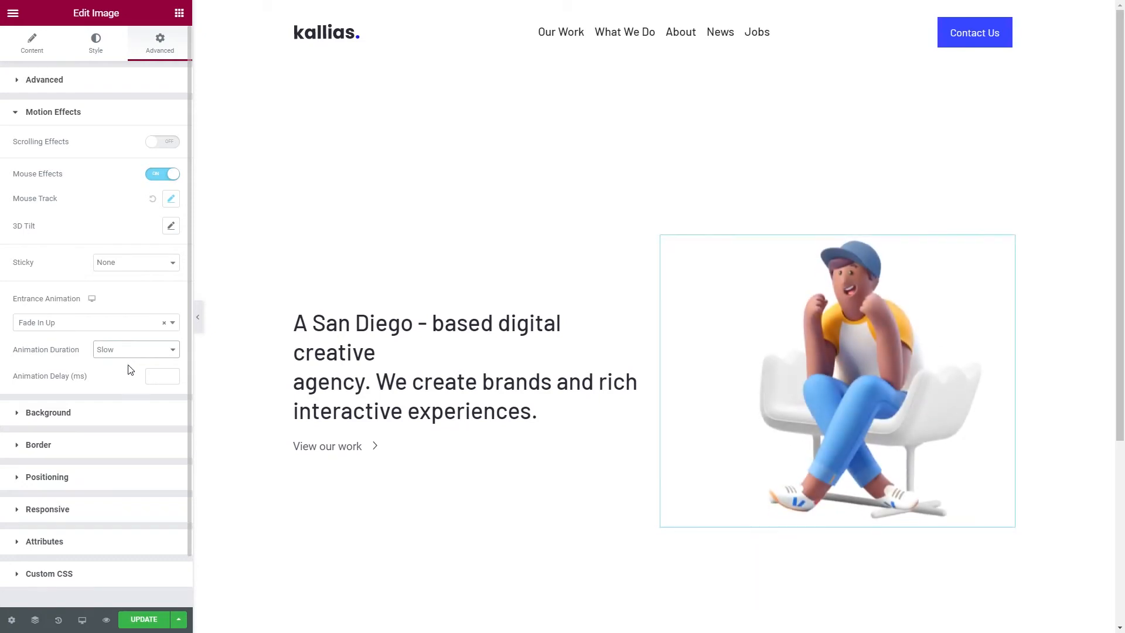
pyautogui.click(155, 376)
pyautogui.write('300')
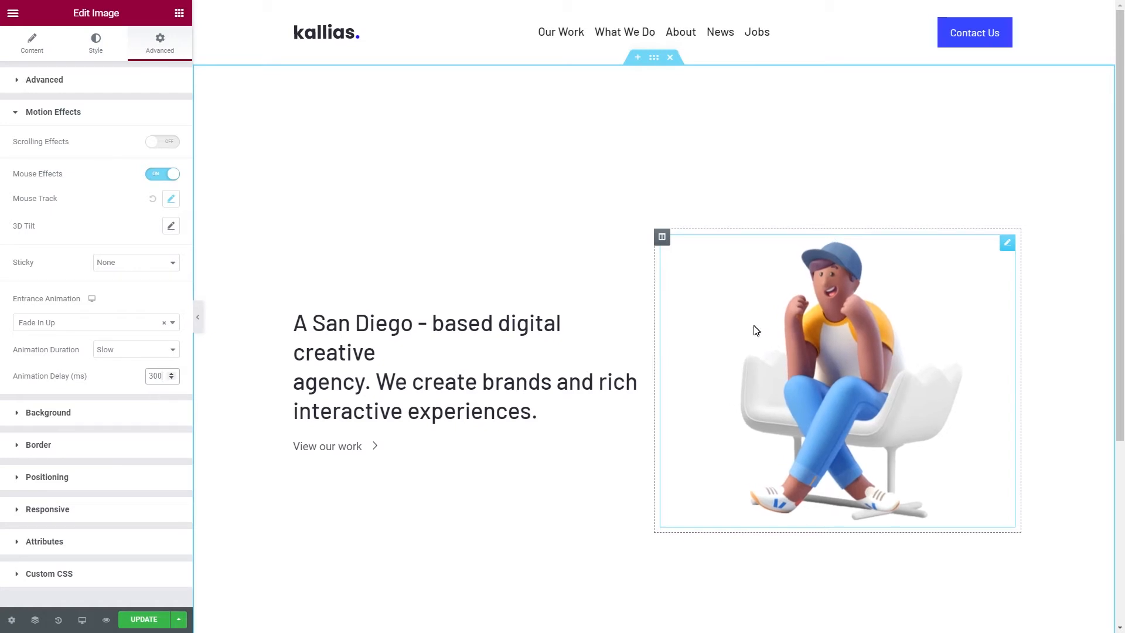
# Resize the hero columns to about 55% for the text and 45% for the image, and preview the page at full width
pyautogui.moveTo(658, 367); pyautogui.dragTo(678, 380)
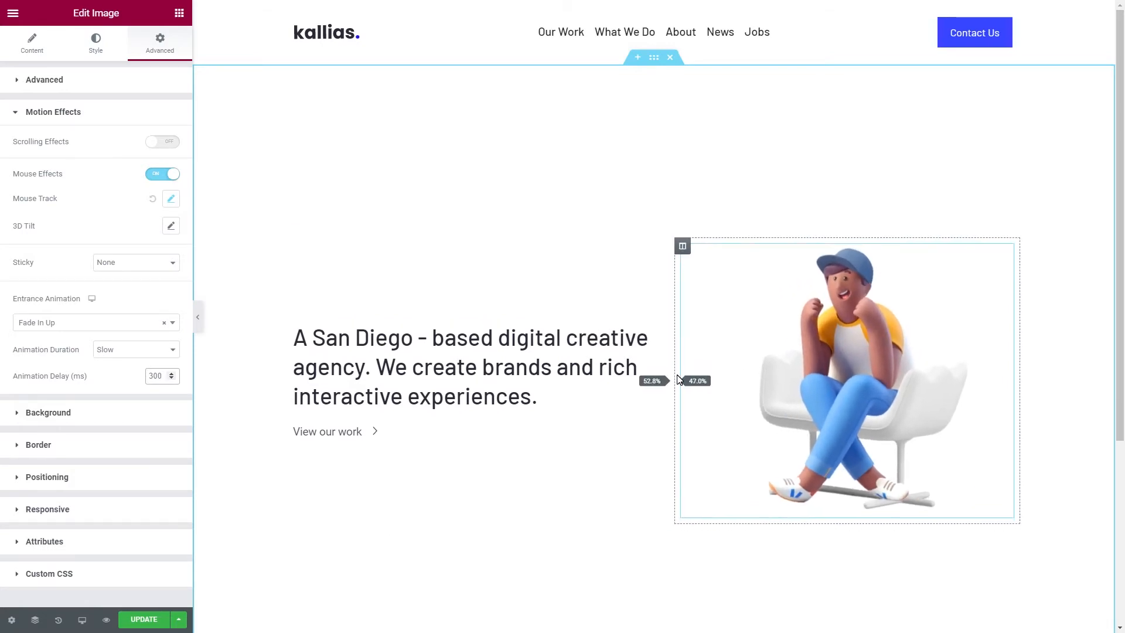
pyautogui.moveTo(678, 380); pyautogui.dragTo(695, 384)
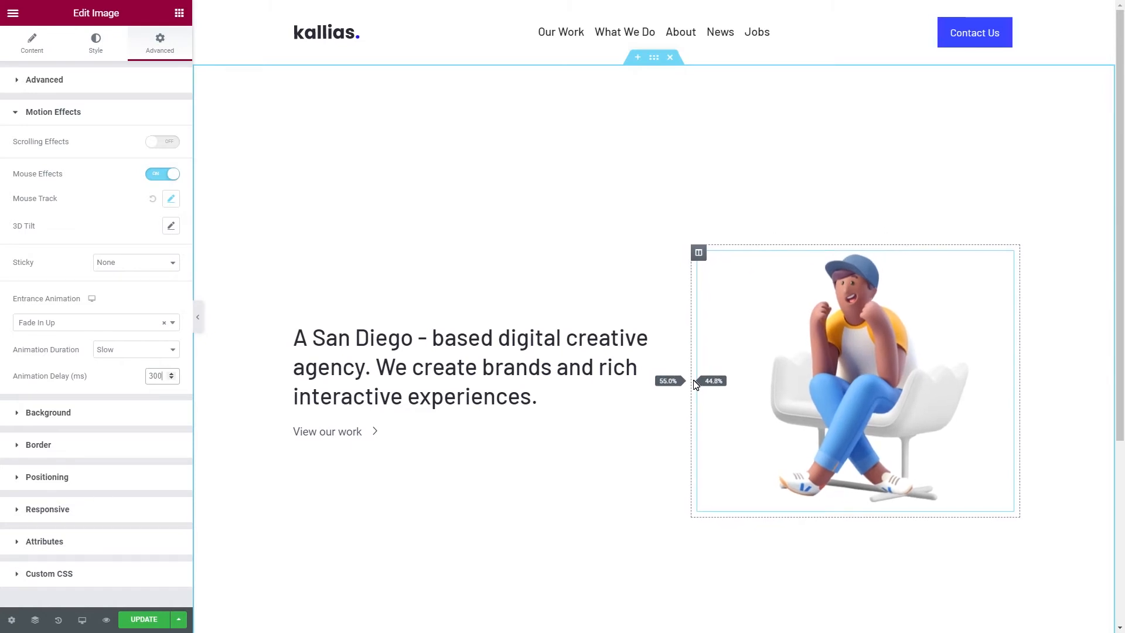
pyautogui.moveTo(695, 384); pyautogui.dragTo(697, 382)
pyautogui.click(197, 317)
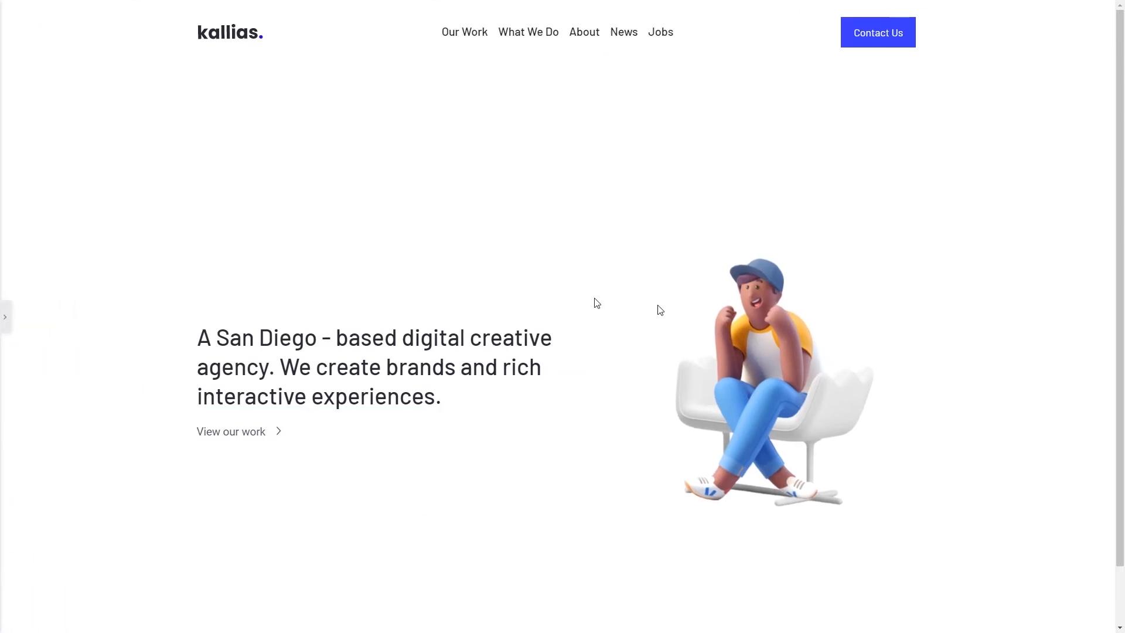
pyautogui.click(7, 319)
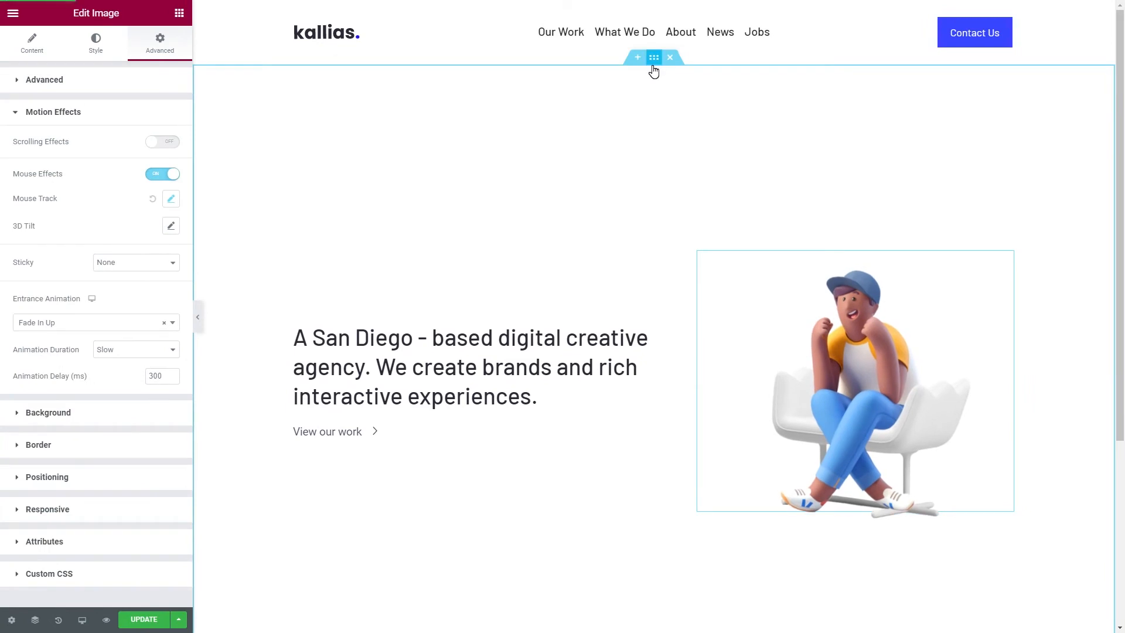
# Set the hero section's top margin alone to -120 px, unlinked from the other sides, and preview the page at full width
pyautogui.click(654, 67)
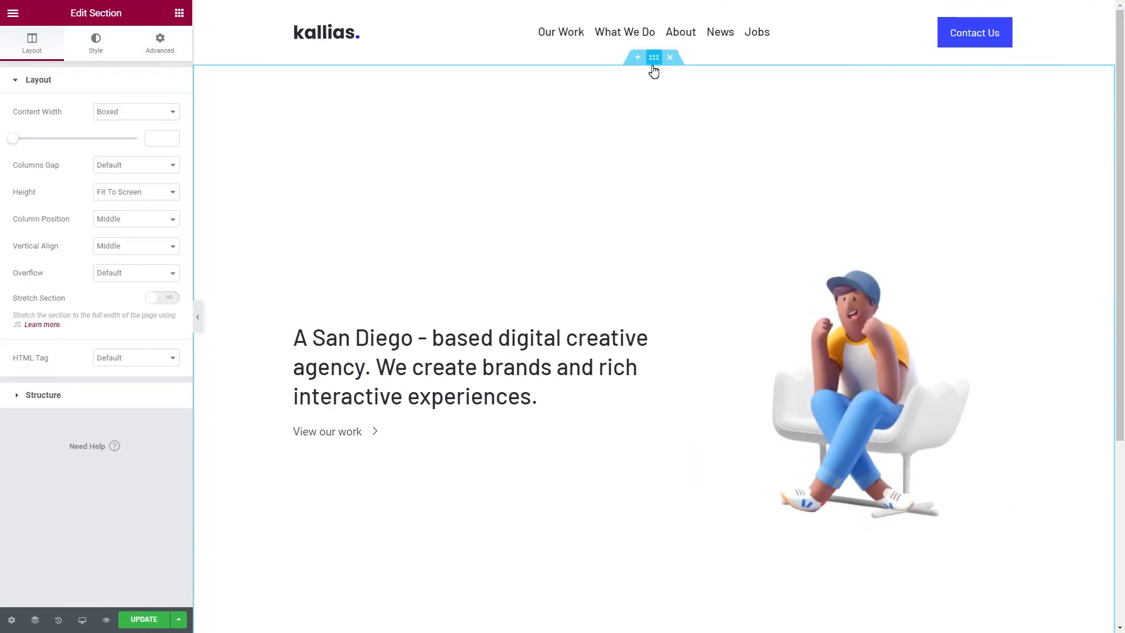
pyautogui.click(158, 47)
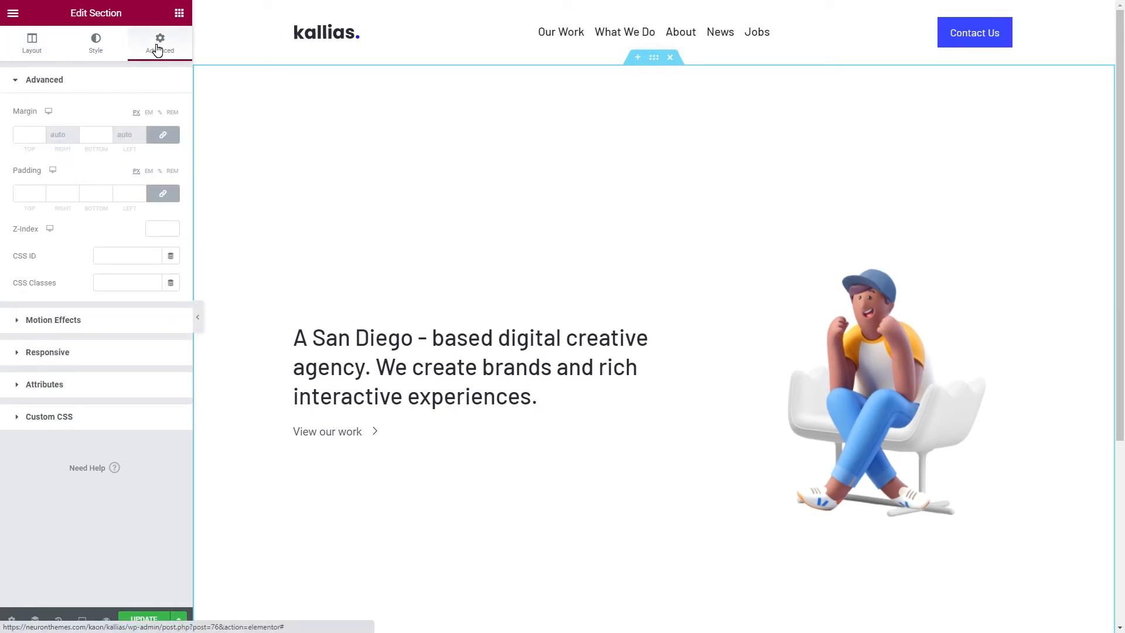
pyautogui.click(163, 135)
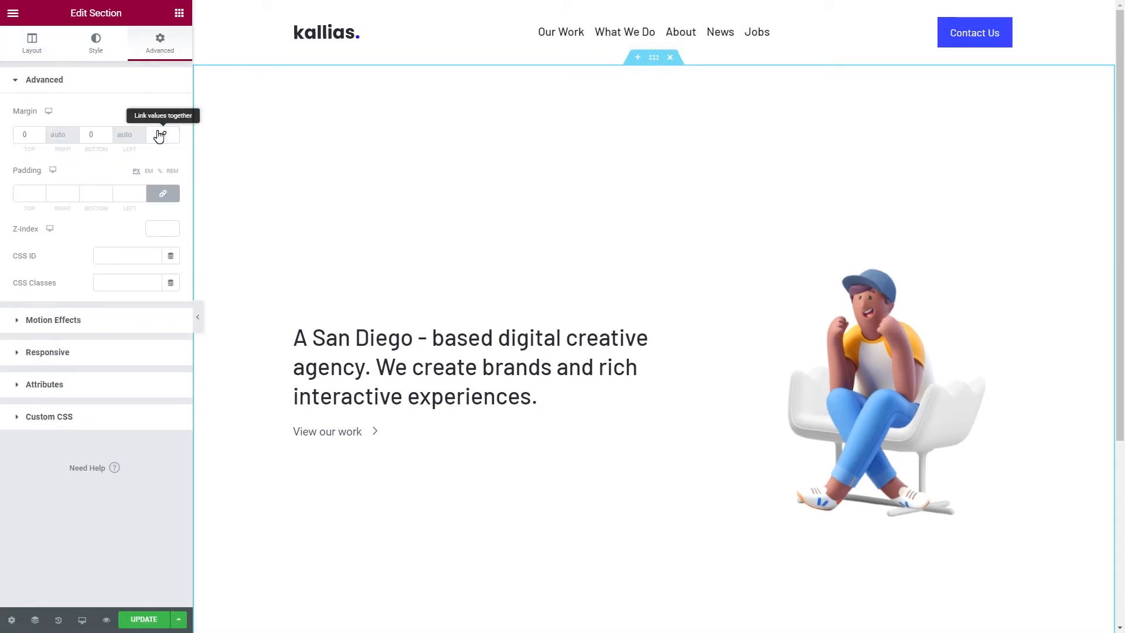
pyautogui.click(34, 136)
pyautogui.click(43, 136)
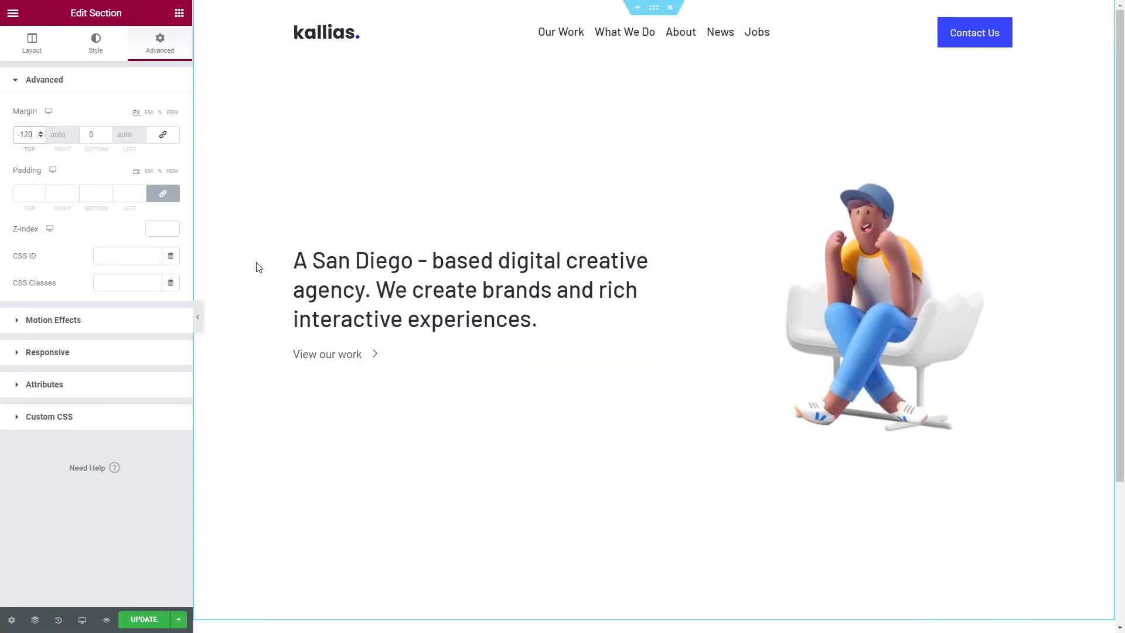
pyautogui.click(200, 317)
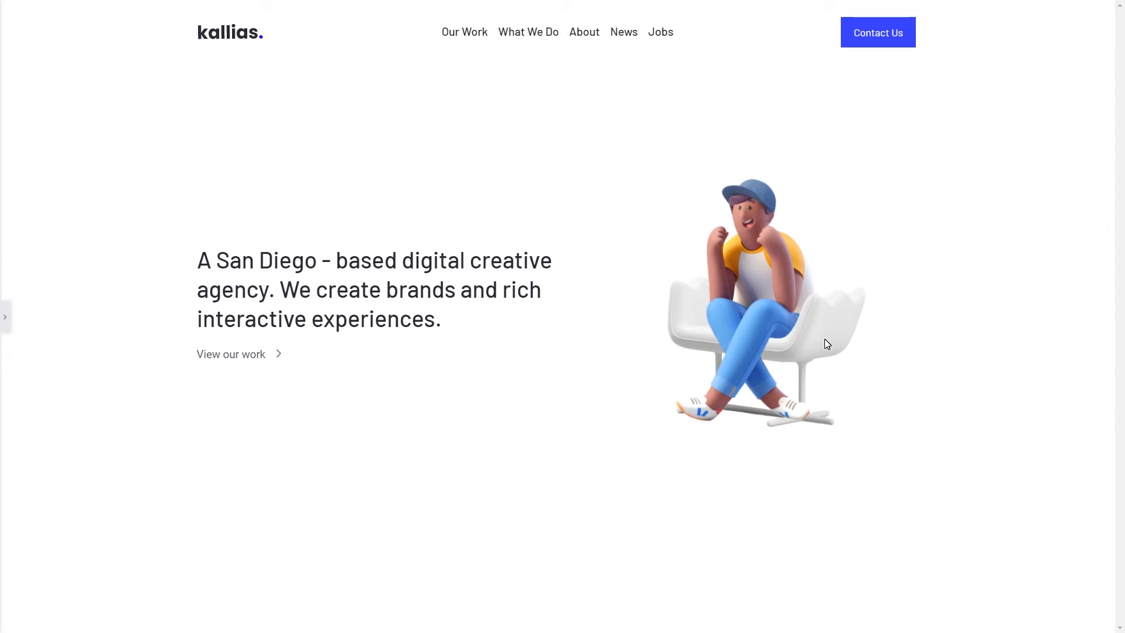
pyautogui.click(4, 317)
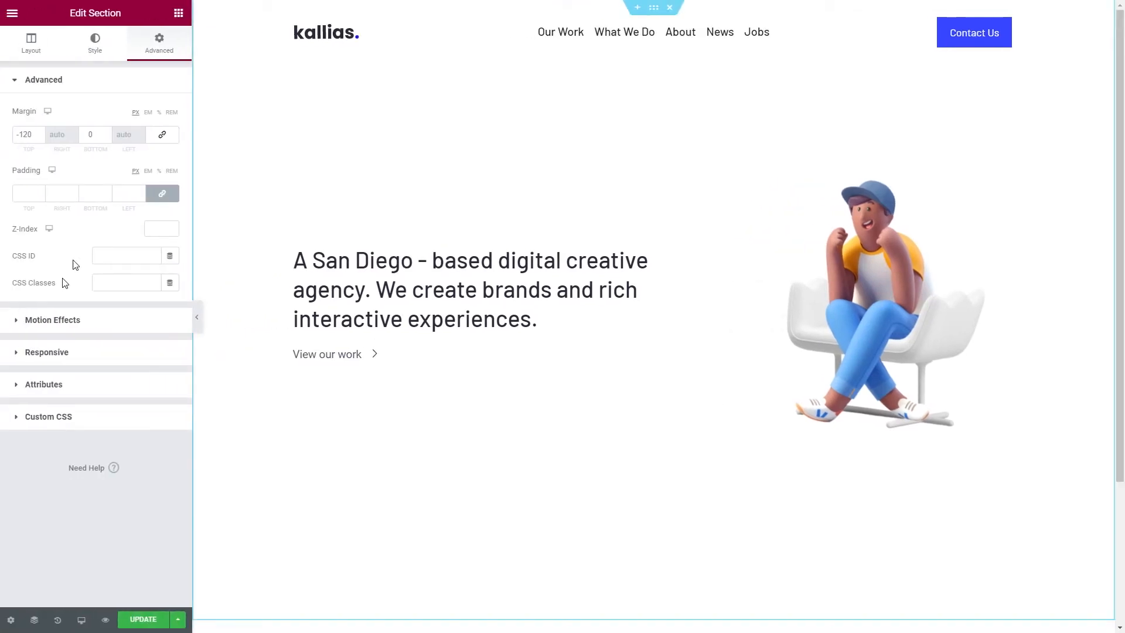
# Add a single-column section below the hero section and open its column's settings
pyautogui.click(178, 14)
pyautogui.scroll(-3, 476, 342)
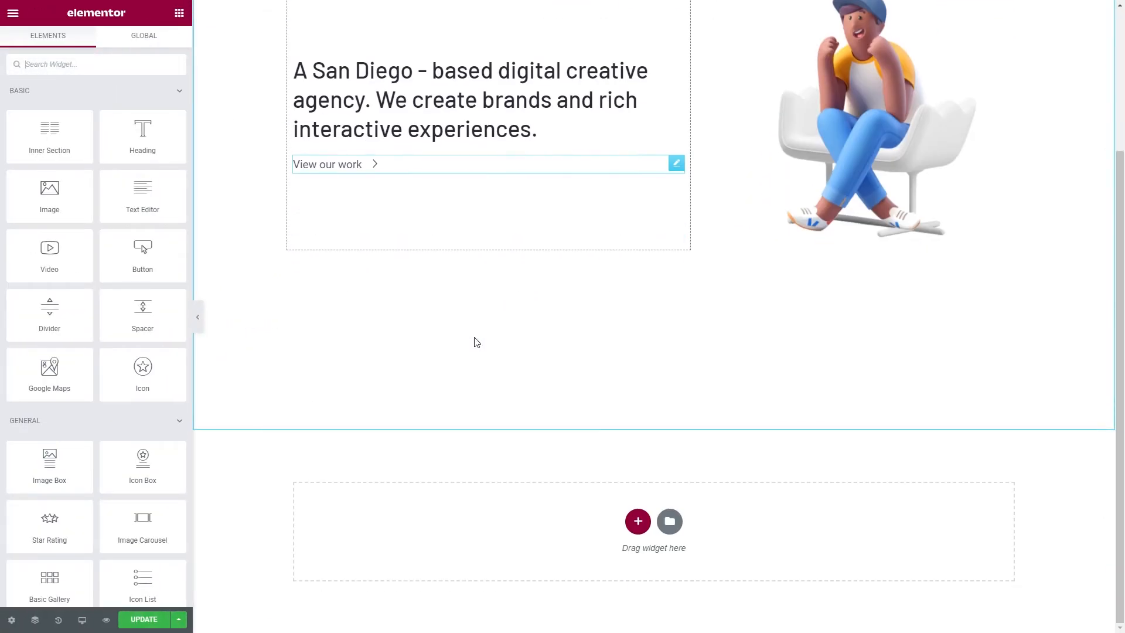
pyautogui.click(638, 521)
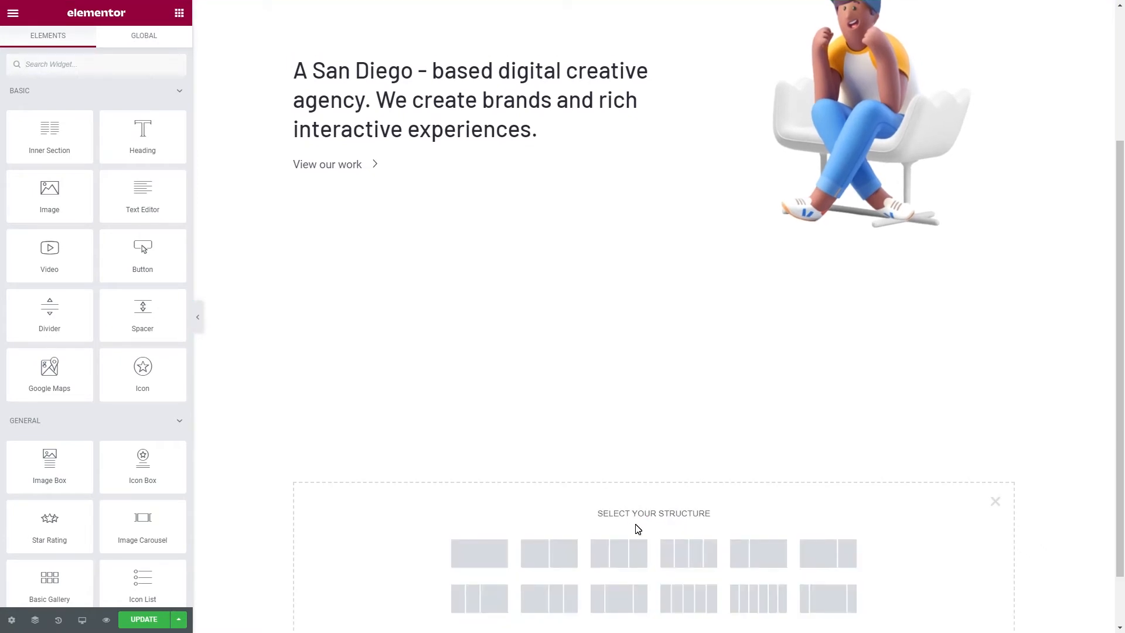
pyautogui.click(467, 552)
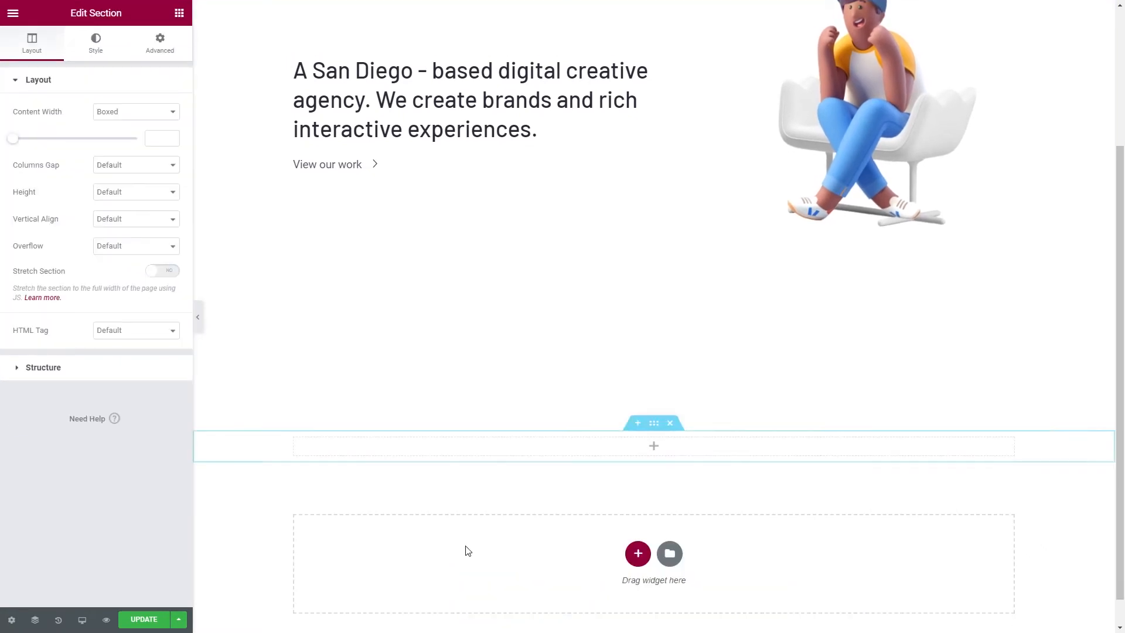
pyautogui.click(295, 445)
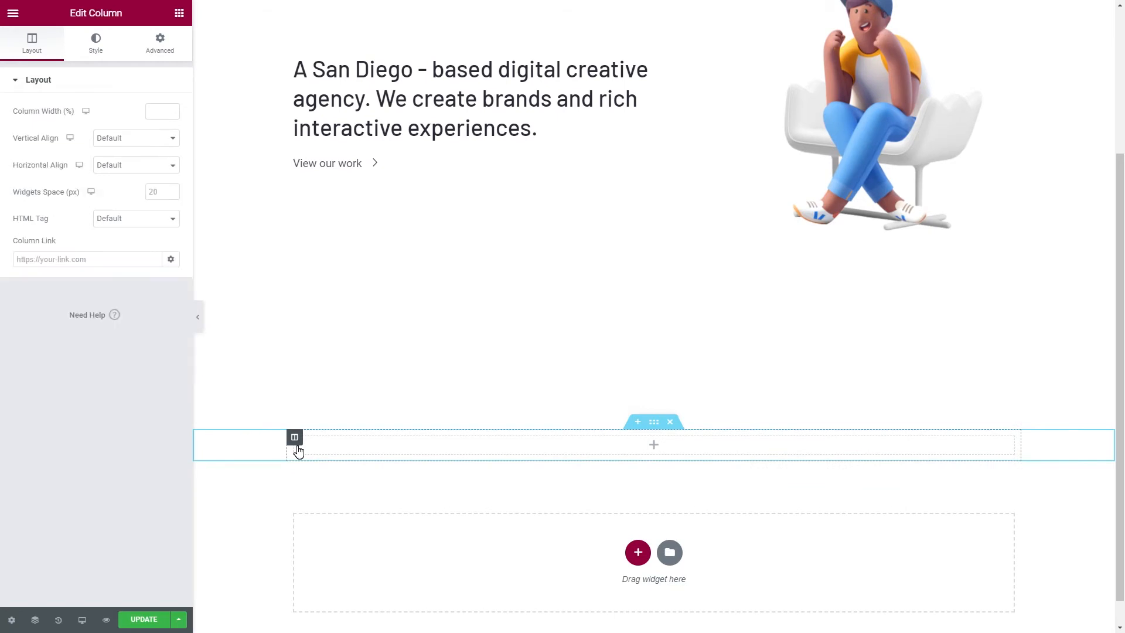
# Give the new section's column a classic background in the global Secondary color
pyautogui.click(91, 62)
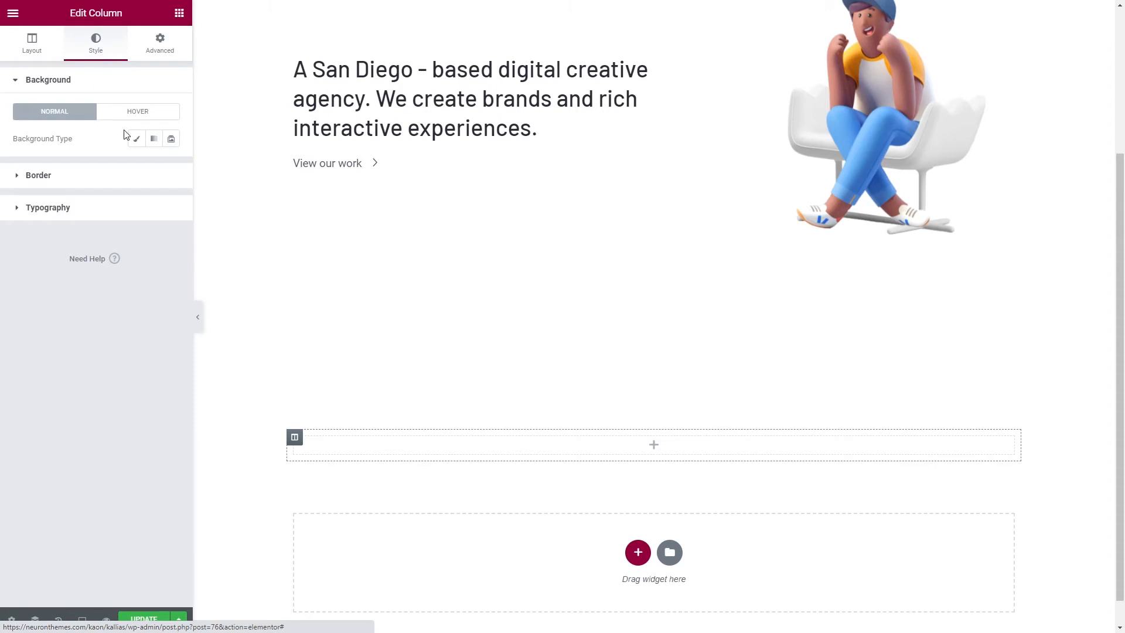
pyautogui.click(136, 139)
pyautogui.click(153, 168)
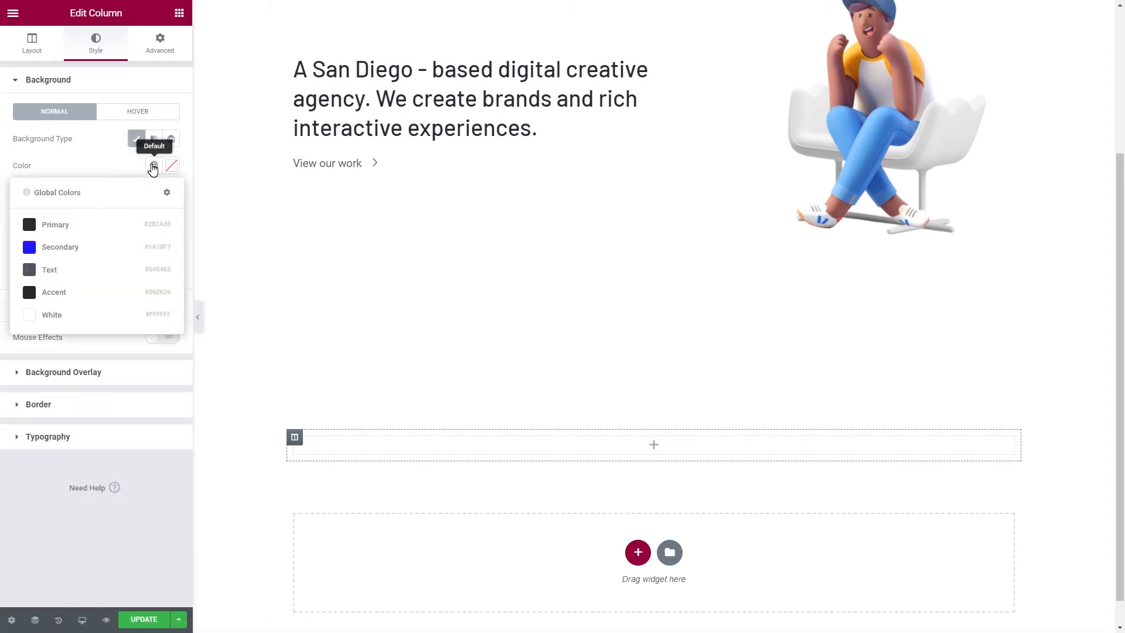
pyautogui.click(74, 247)
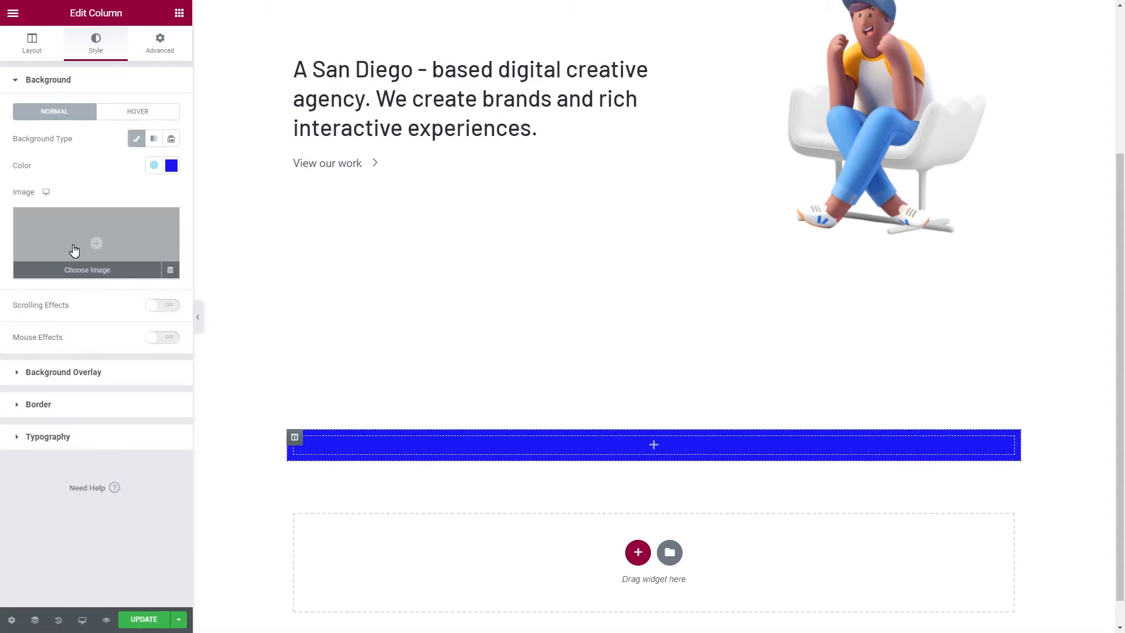
# Unlink the column's padding and set it to 44 px top and bottom and 100 px right and left
pyautogui.click(164, 44)
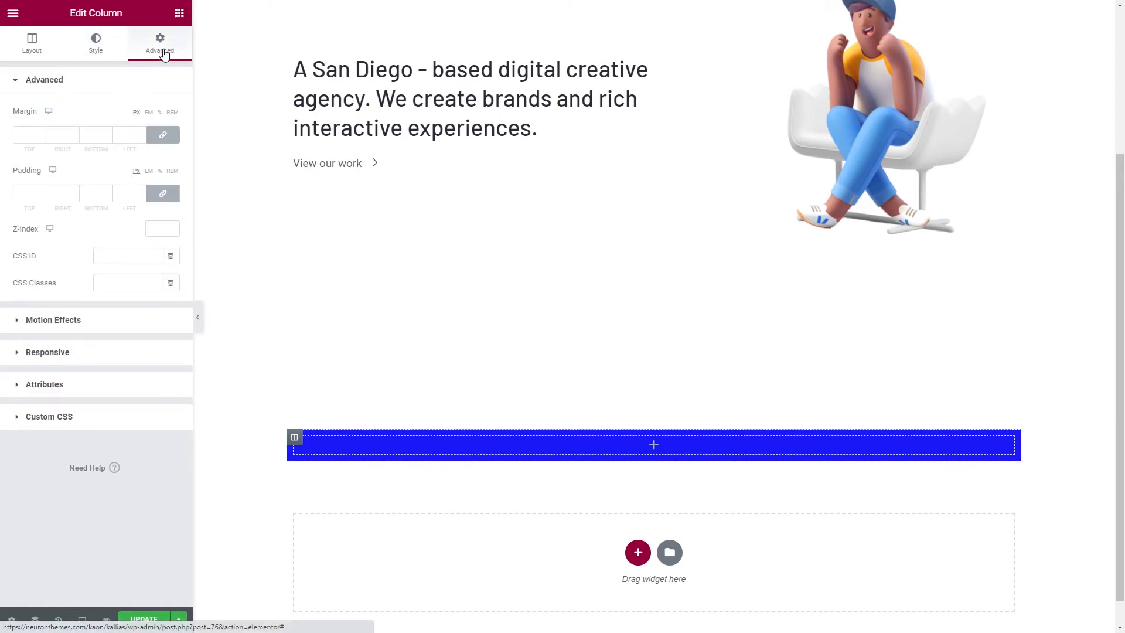
pyautogui.click(162, 193)
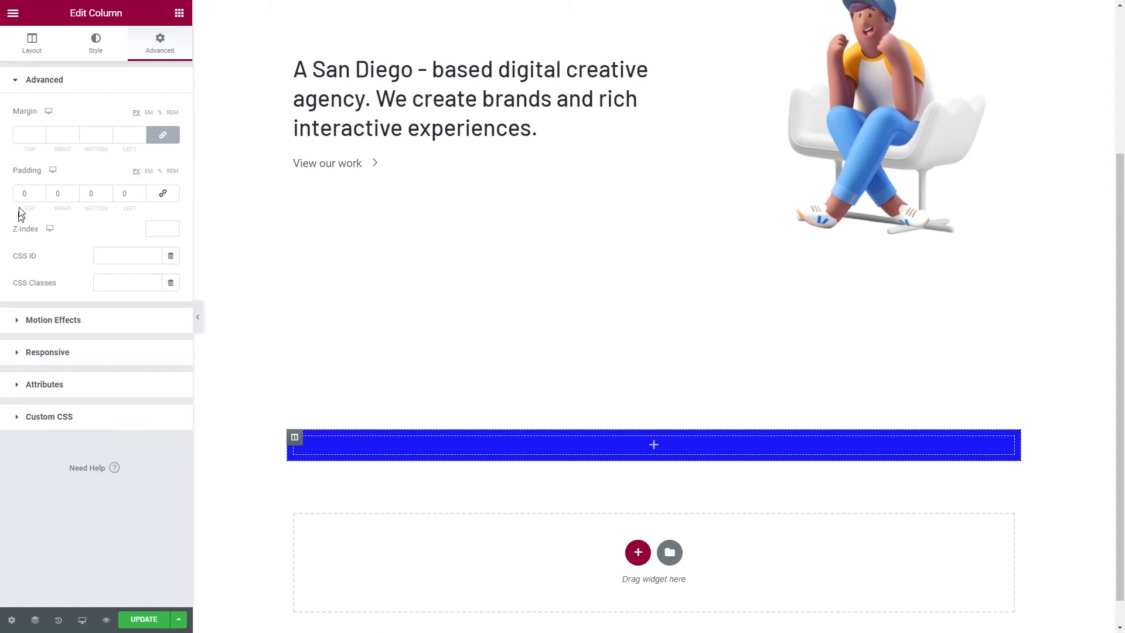
pyautogui.doubleClick(27, 194)
pyautogui.write('44')
pyautogui.click(70, 194)
pyautogui.write('100')
pyautogui.press('Tab')
pyautogui.write('44')
pyautogui.press('Tab')
pyautogui.write('100')
# Add an inner section inside the blue column and give it the 33, 66 structure
pyautogui.click(179, 13)
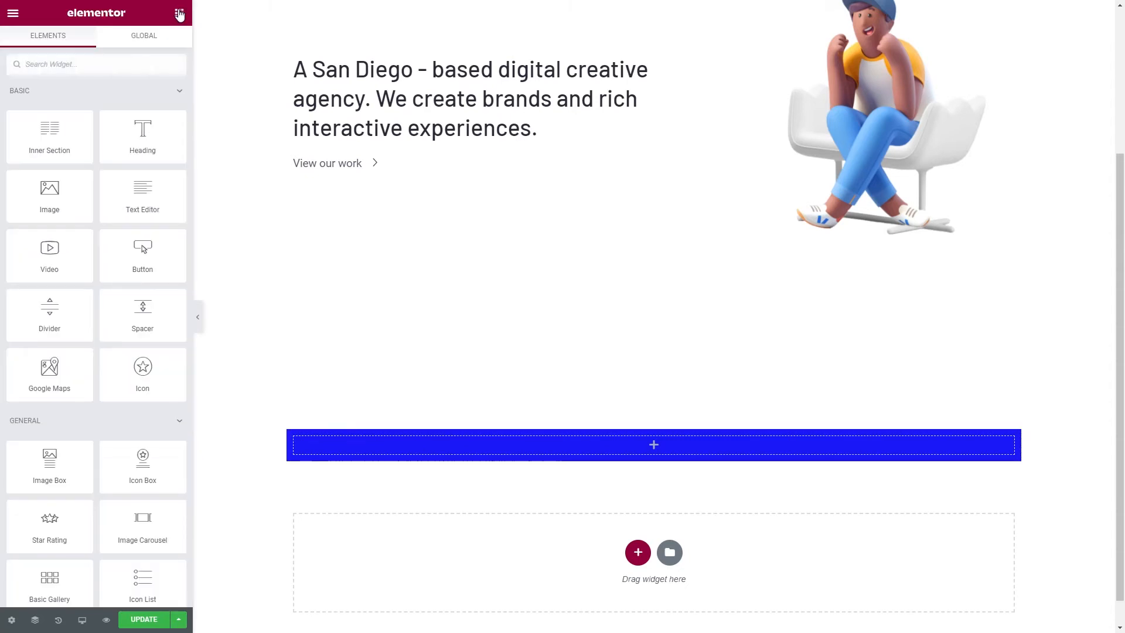
pyautogui.moveTo(71, 143); pyautogui.dragTo(398, 449)
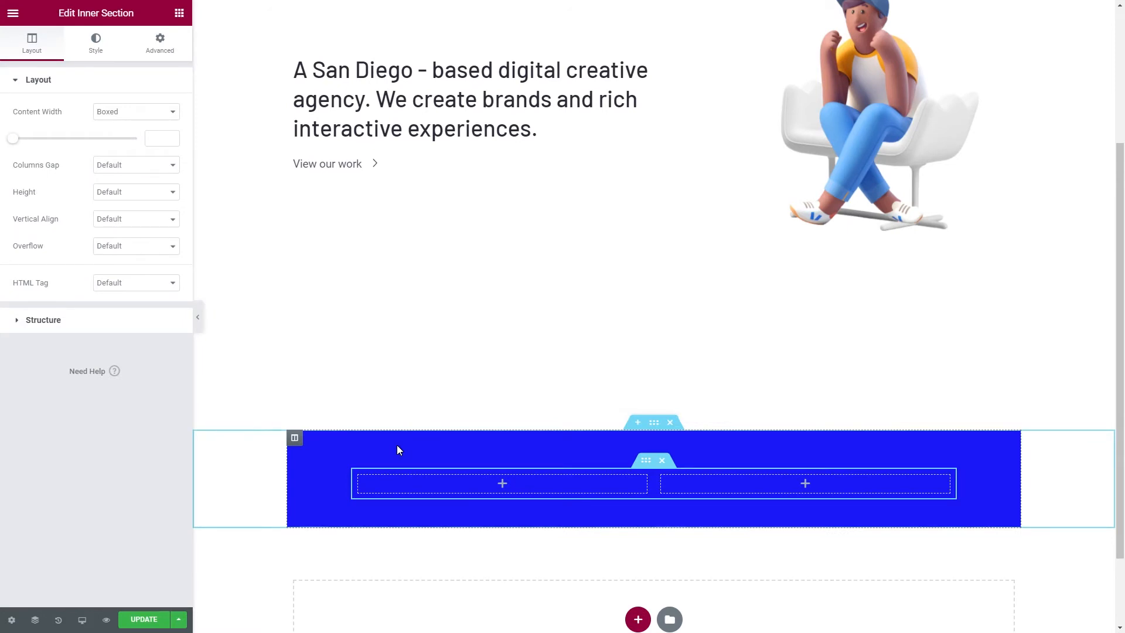
pyautogui.click(125, 326)
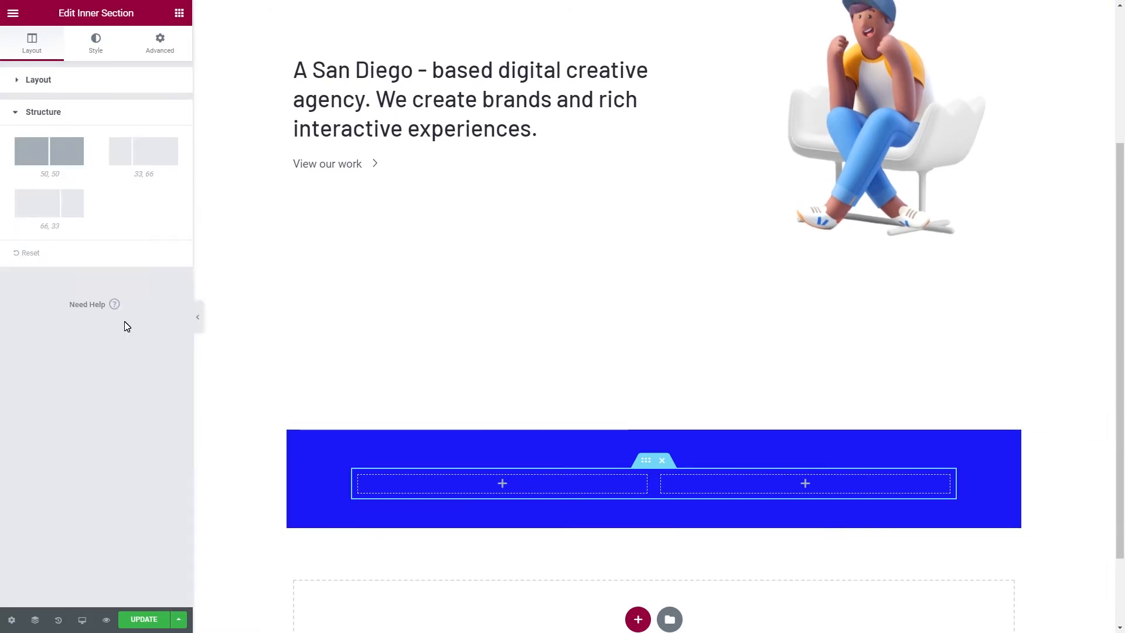
pyautogui.click(136, 162)
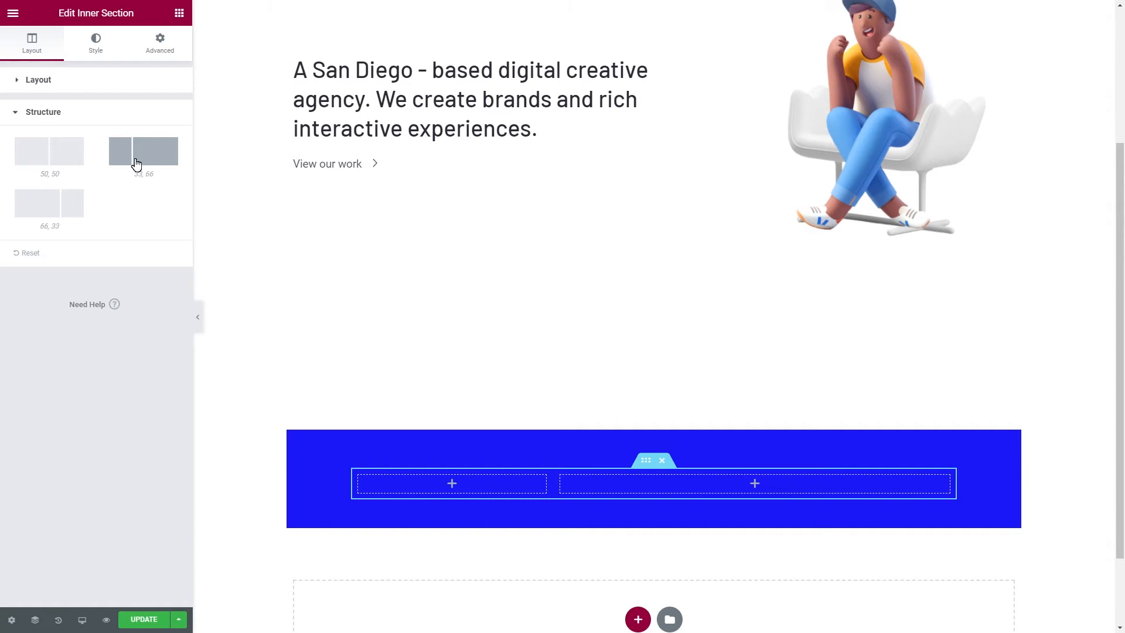
# Set the inner section's columns gap to No Gap and its vertical align to Middle
pyautogui.click(71, 92)
pyautogui.click(118, 167)
pyautogui.click(112, 184)
pyautogui.click(129, 219)
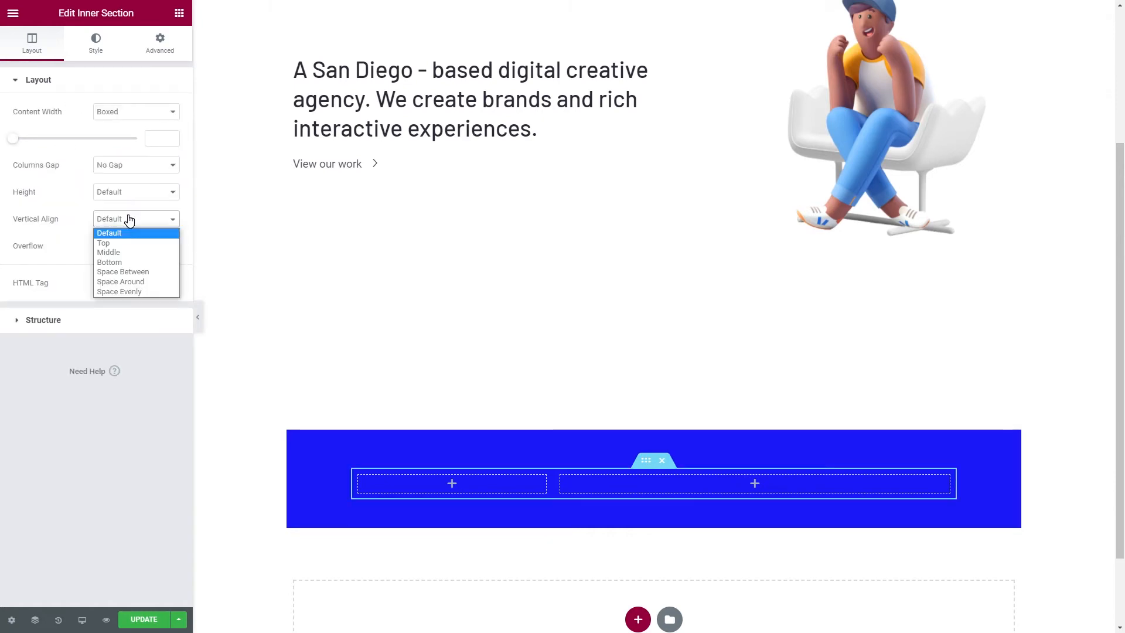
pyautogui.click(121, 253)
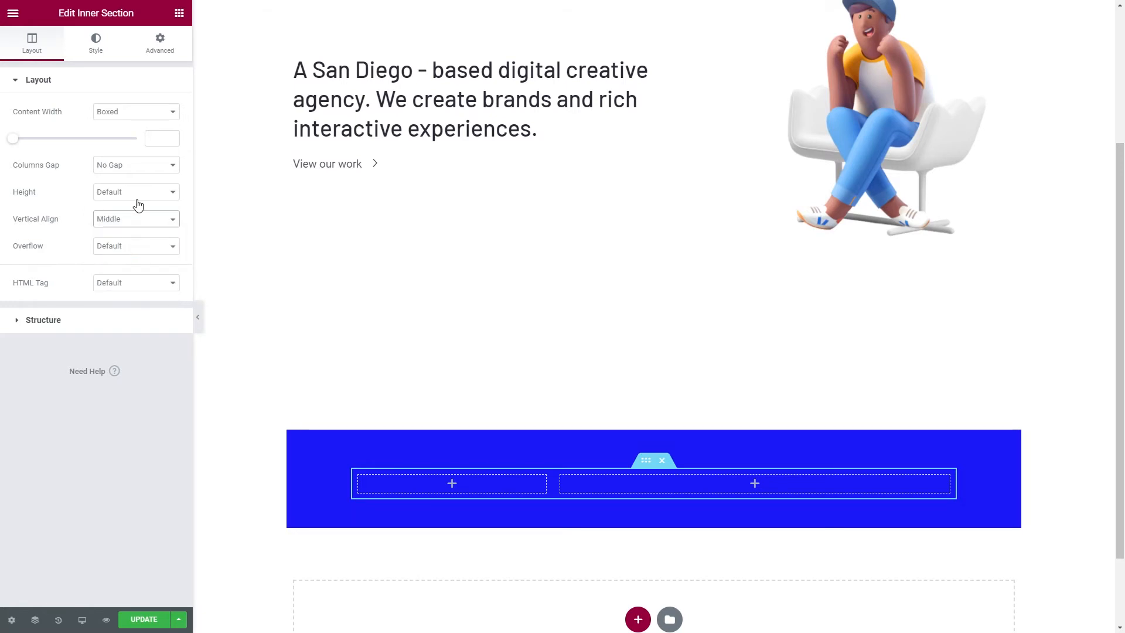
# Add a heading to the inner section's narrow column and set its HTML tag to H6
pyautogui.click(179, 13)
pyautogui.moveTo(148, 138); pyautogui.dragTo(431, 488)
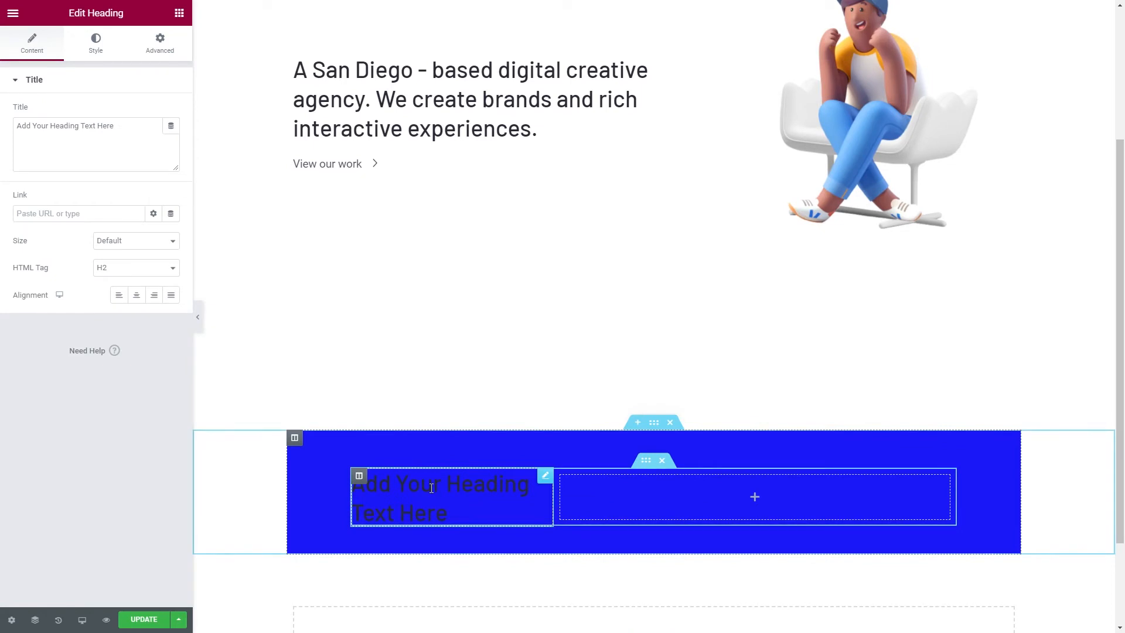
pyautogui.click(134, 268)
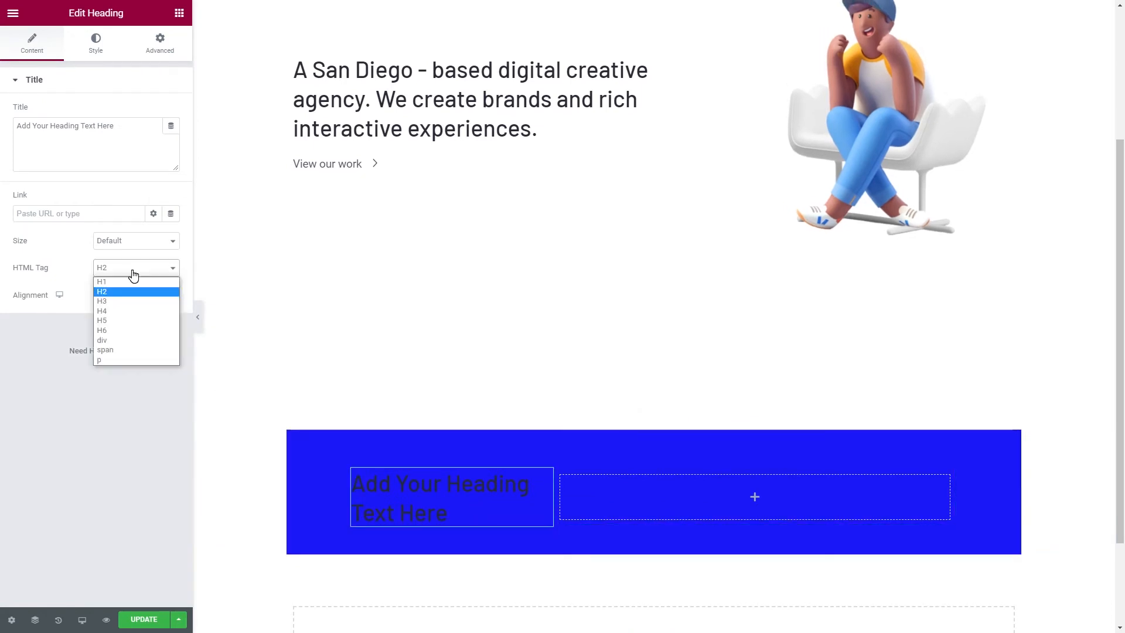
pyautogui.click(114, 331)
# Color the heading text white and save that color as a new global color named White
pyautogui.click(96, 52)
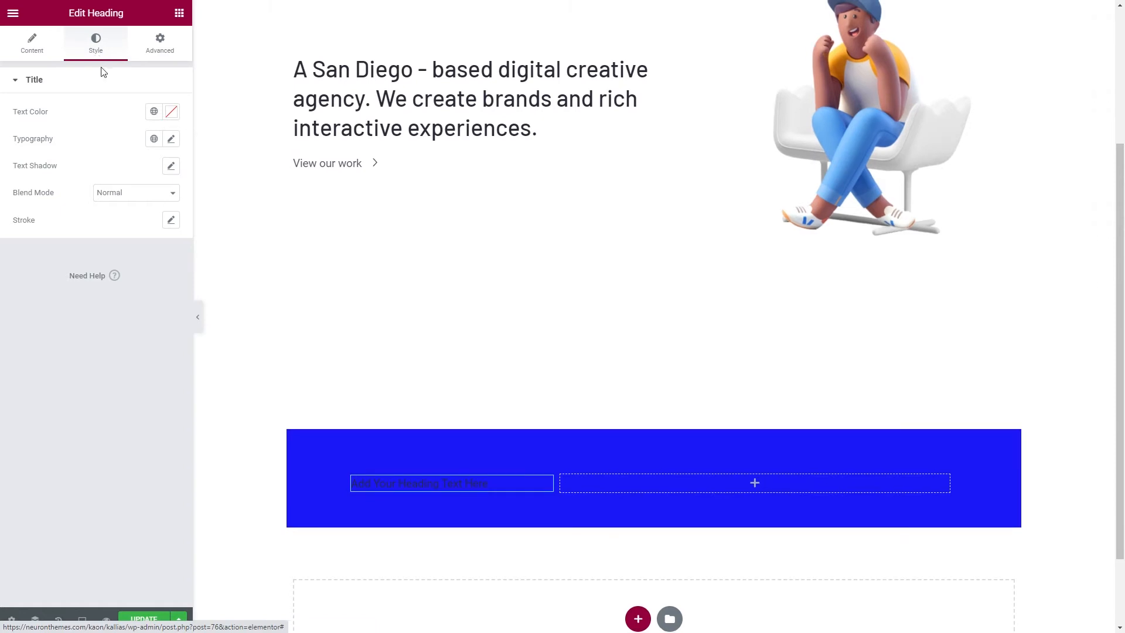
pyautogui.click(169, 113)
pyautogui.moveTo(91, 269); pyautogui.dragTo(13, 154)
pyautogui.click(151, 136)
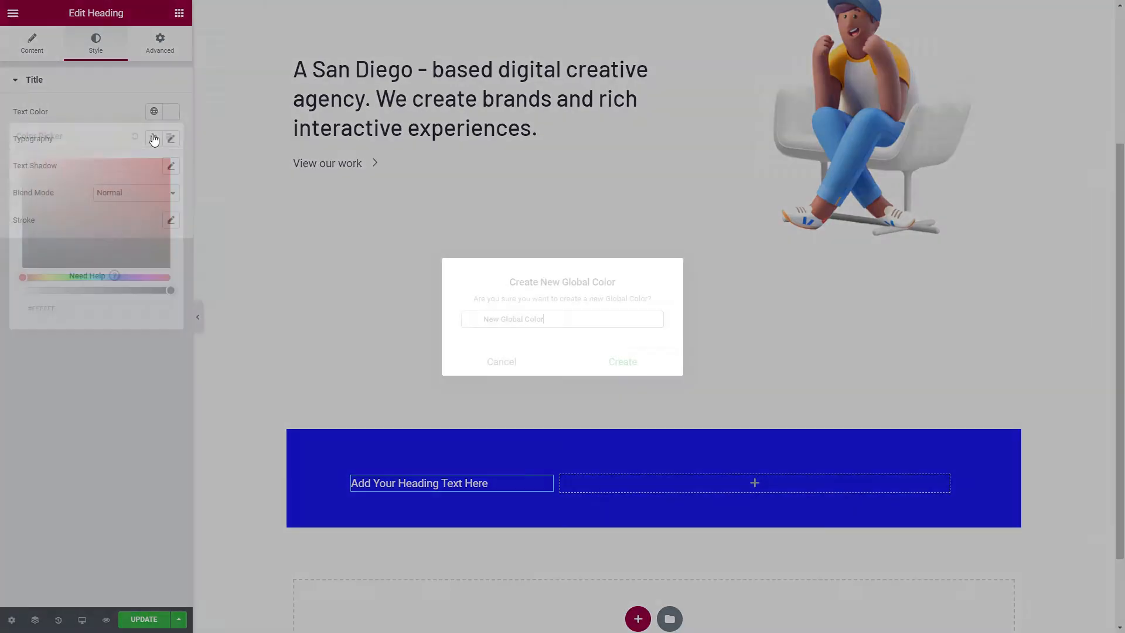
pyautogui.hotkey('ctrl', 'shift', 'Left')
pyautogui.hotkey('ctrl', 'shift', 'Left')
pyautogui.hotkey('ctrl', 'shift', 'Left')
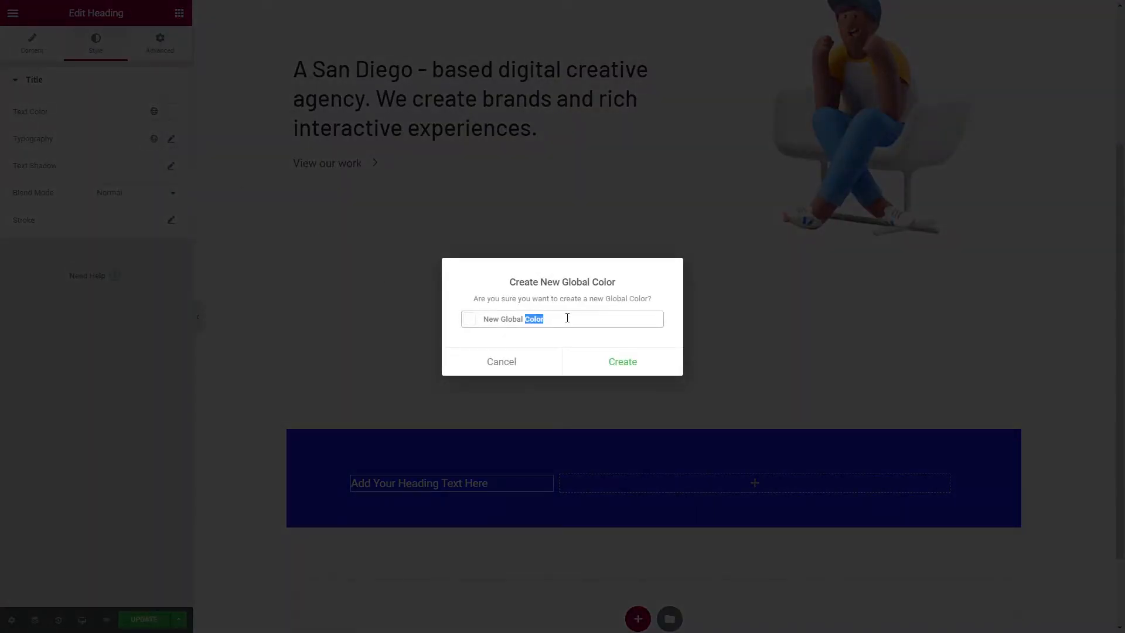
pyautogui.write('White')
pyautogui.click(622, 364)
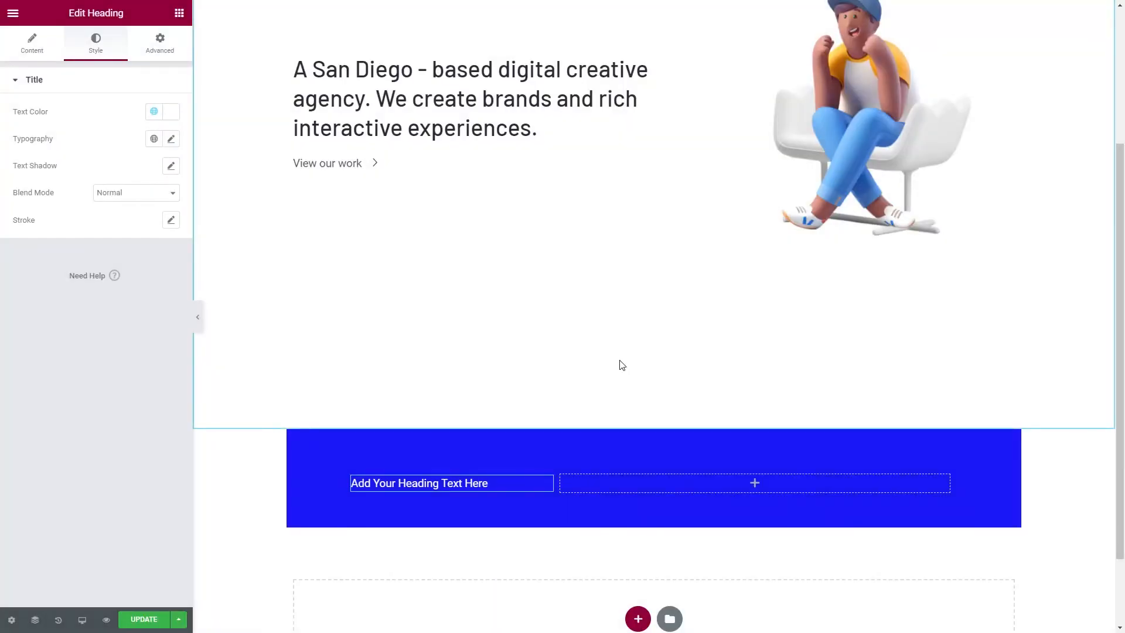
# Replace the heading's placeholder text with "Kallias is a Design Studio."
pyautogui.click(513, 483)
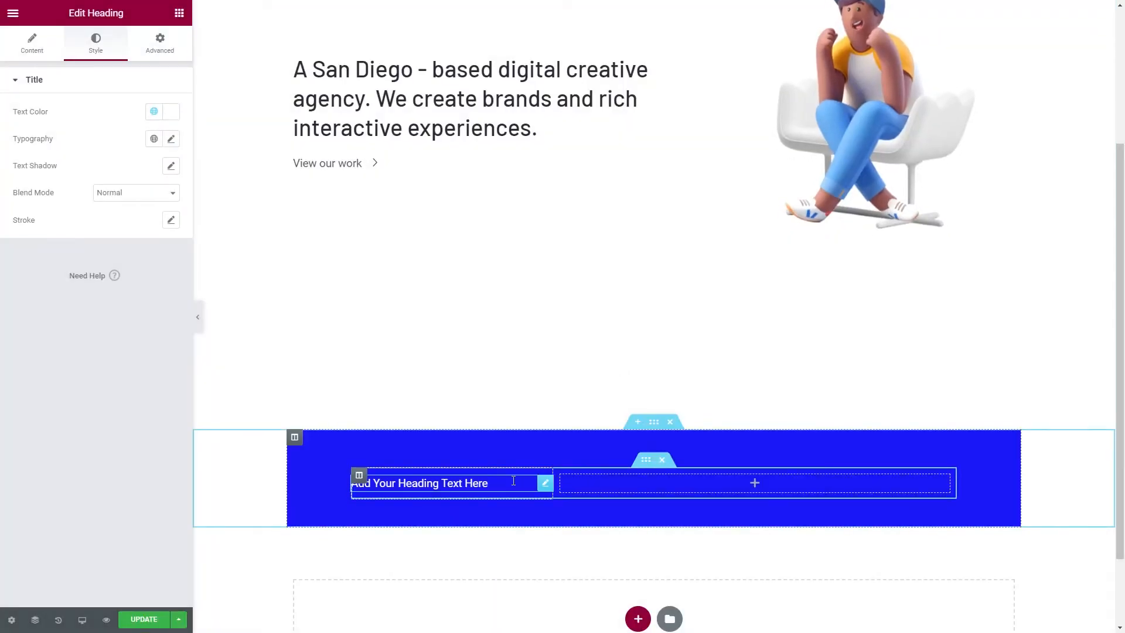
pyautogui.press('BackSpace')
pyautogui.press('BackSpace')
pyautogui.press('BackSpace')
pyautogui.press('BackSpace')
pyautogui.press('BackSpace')
pyautogui.press('BackSpace')
pyautogui.press('BackSpace')
pyautogui.press('BackSpace')
pyautogui.press('BackSpace')
pyautogui.press('BackSpace')
pyautogui.press('BackSpace')
pyautogui.press('BackSpace')
pyautogui.press('BackSpace')
pyautogui.press('BackSpace')
pyautogui.press('BackSpace')
pyautogui.press('BackSpace')
pyautogui.press('BackSpace')
pyautogui.press('BackSpace')
pyautogui.press('BackSpace')
pyautogui.press('BackSpace')
pyautogui.press('BackSpace')
pyautogui.write('R')
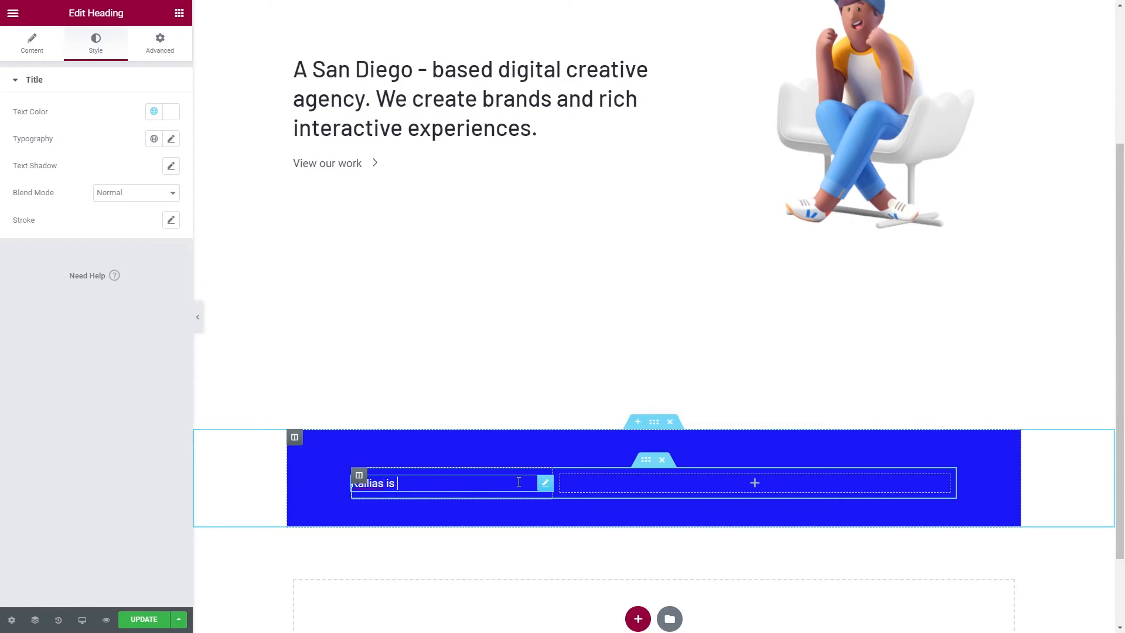
pyautogui.write('allias is a Design Studio.')
# Find the Gallery widget and place it in the inner section's wide column
pyautogui.click(179, 13)
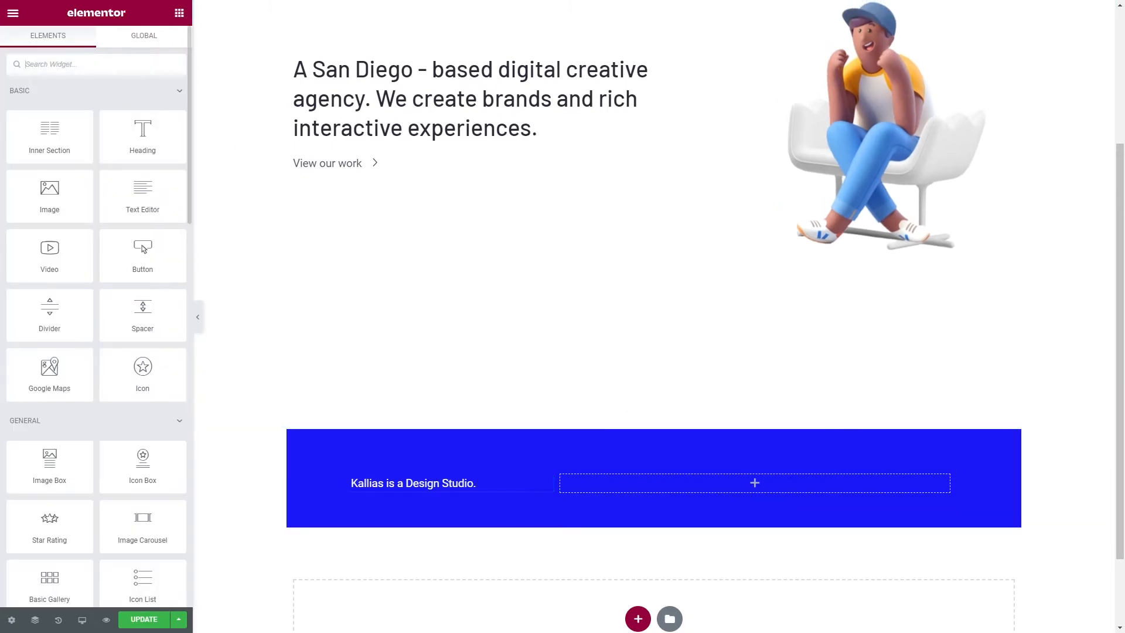
pyautogui.click(113, 59)
pyautogui.write('gall')
pyautogui.moveTo(142, 105); pyautogui.dragTo(644, 496)
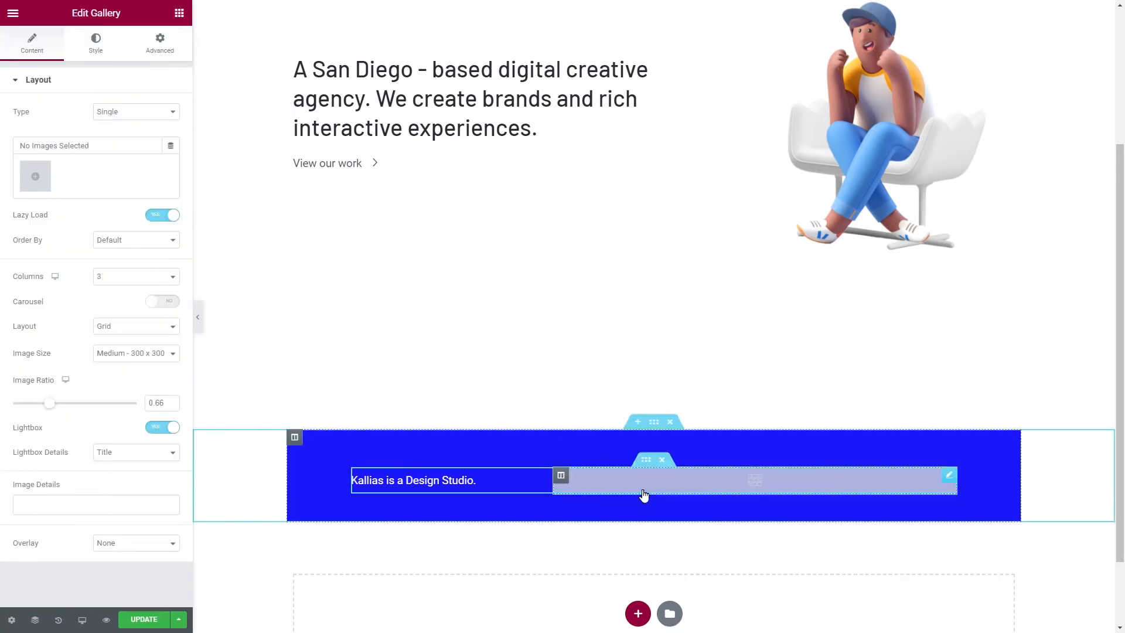
# Fill the gallery with the tailor maide, AWWWARDS, PLAIN VIEW and Deloitte logos from the media library, in that order
pyautogui.click(44, 180)
pyautogui.click(458, 184)
pyautogui.click(399, 185)
pyautogui.click(281, 182)
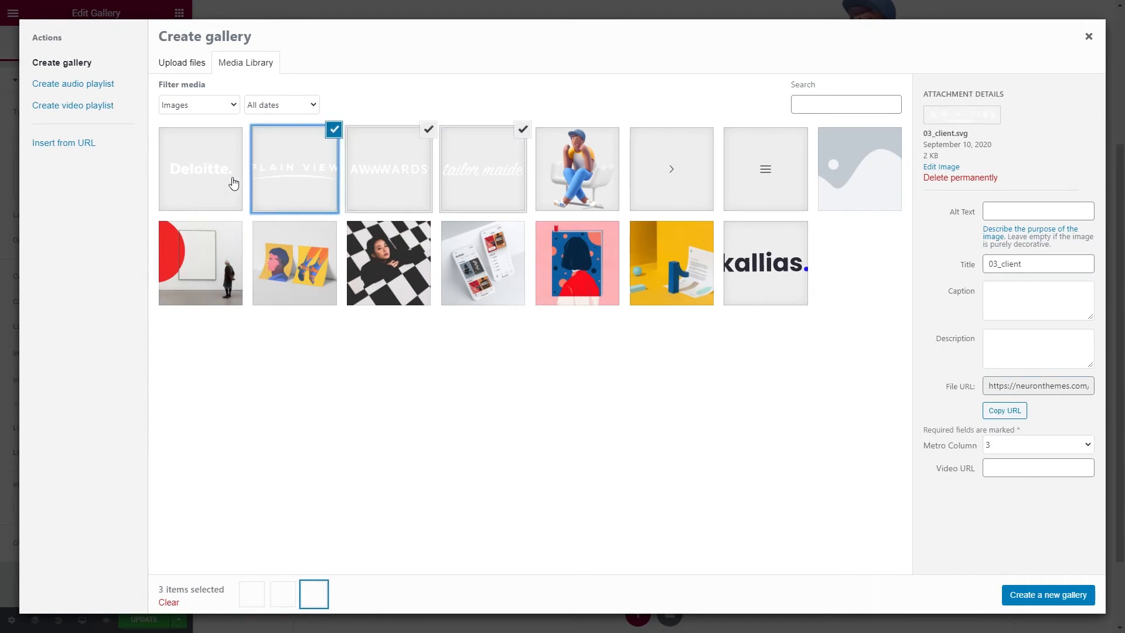
pyautogui.click(226, 182)
pyautogui.click(1065, 594)
pyautogui.click(1068, 596)
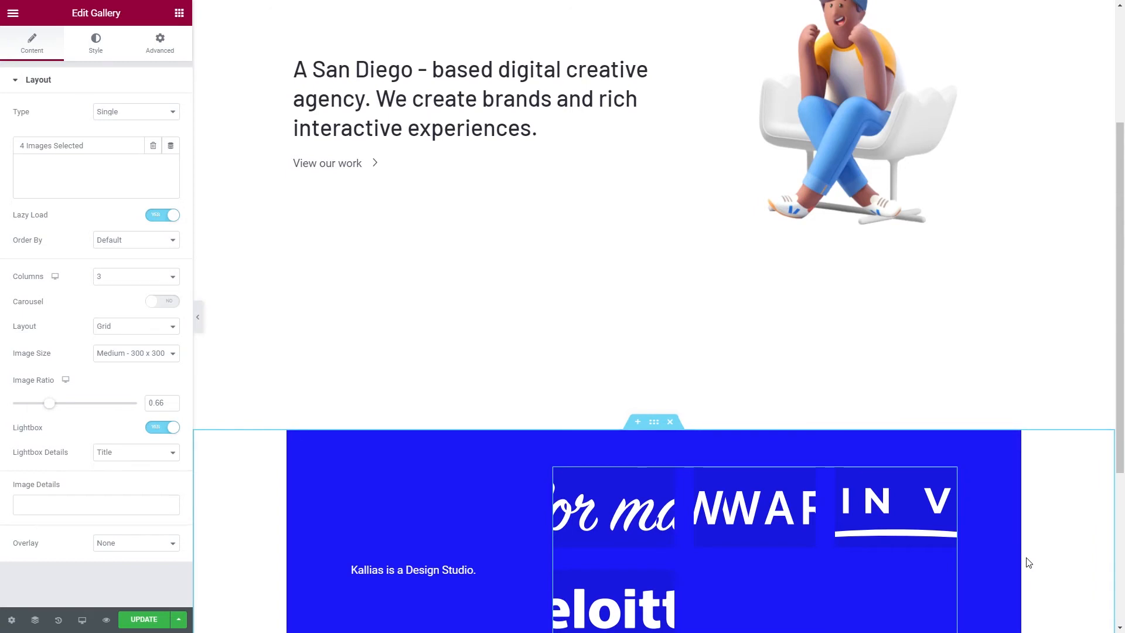
# Turn the gallery into a carousel with navigation set to None and 4 slides per view
pyautogui.click(167, 303)
pyautogui.click(171, 326)
pyautogui.click(155, 361)
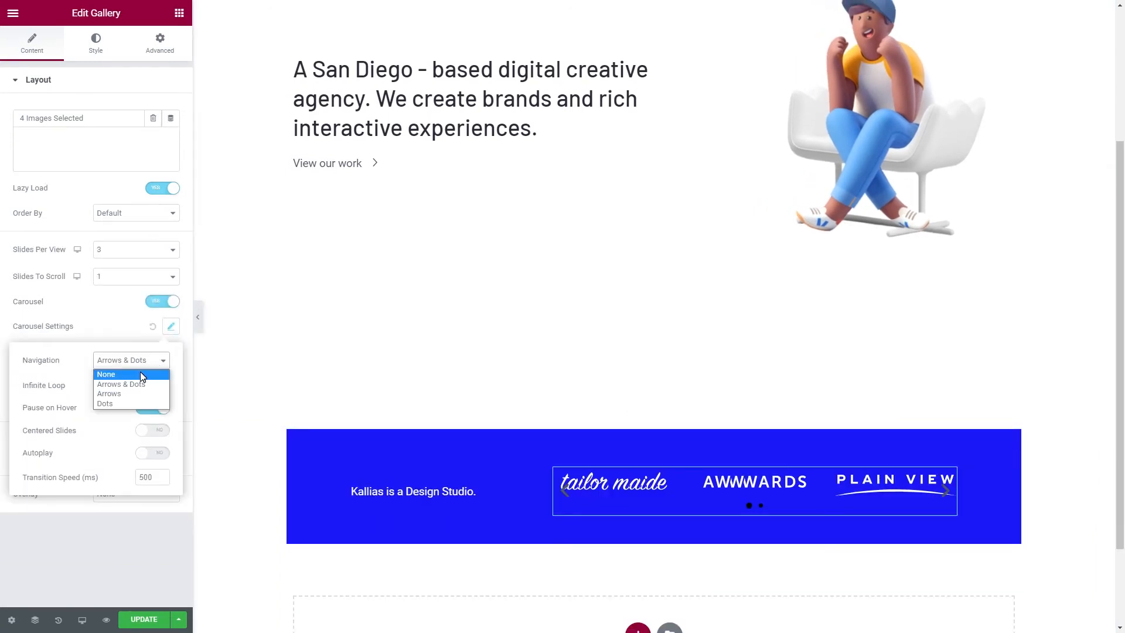
pyautogui.click(140, 375)
pyautogui.click(132, 326)
pyautogui.click(127, 259)
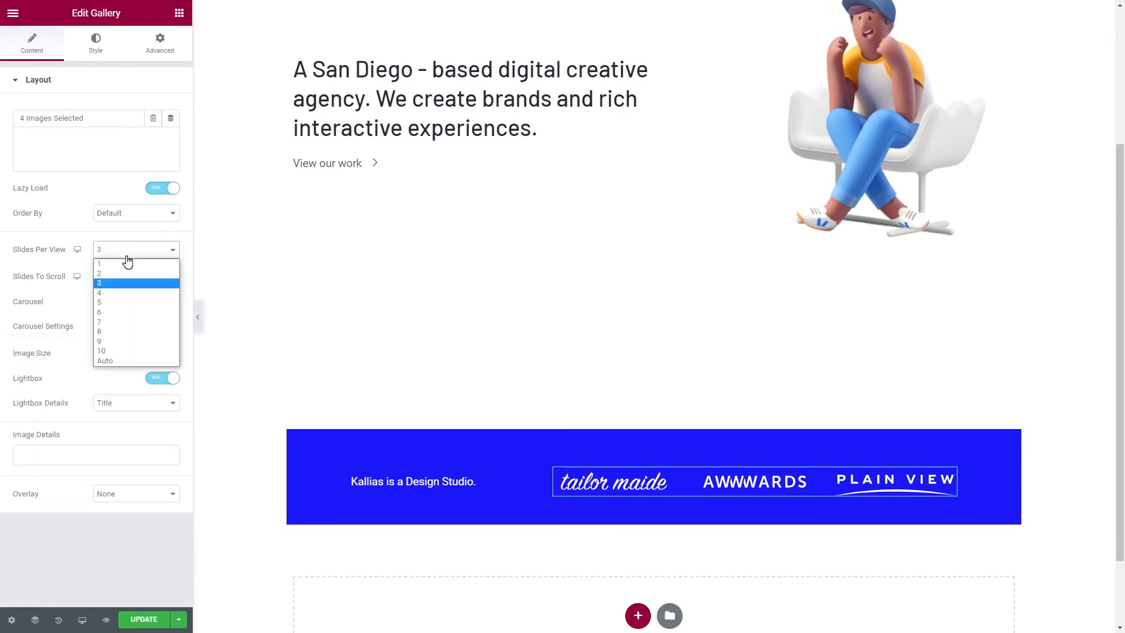
pyautogui.click(110, 292)
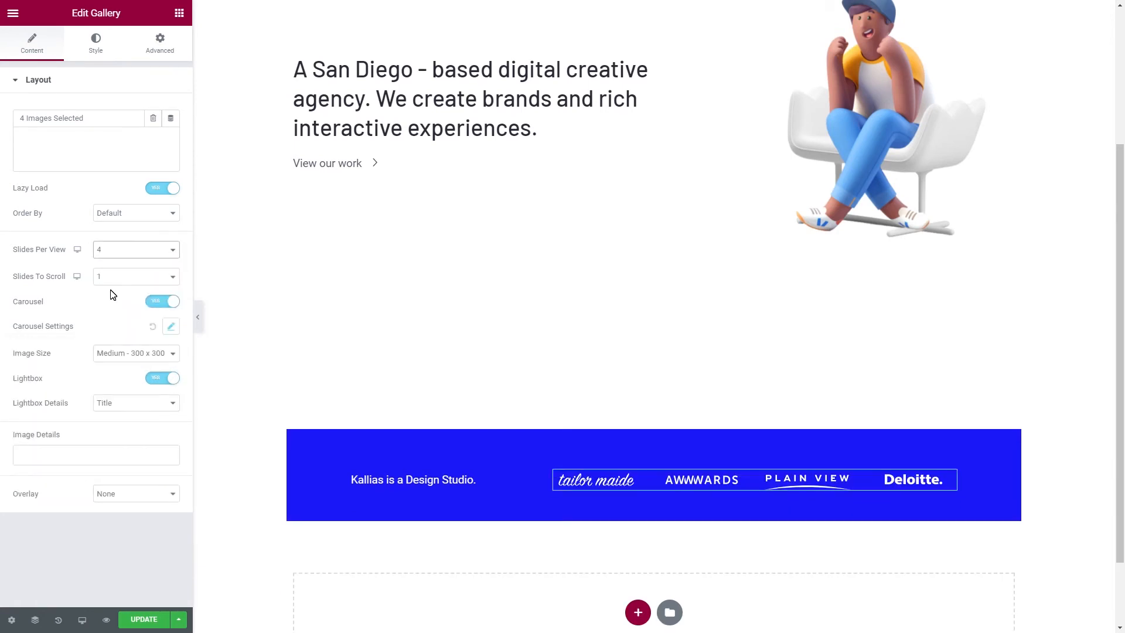
# Set the space between the gallery's logos to 65
pyautogui.click(96, 42)
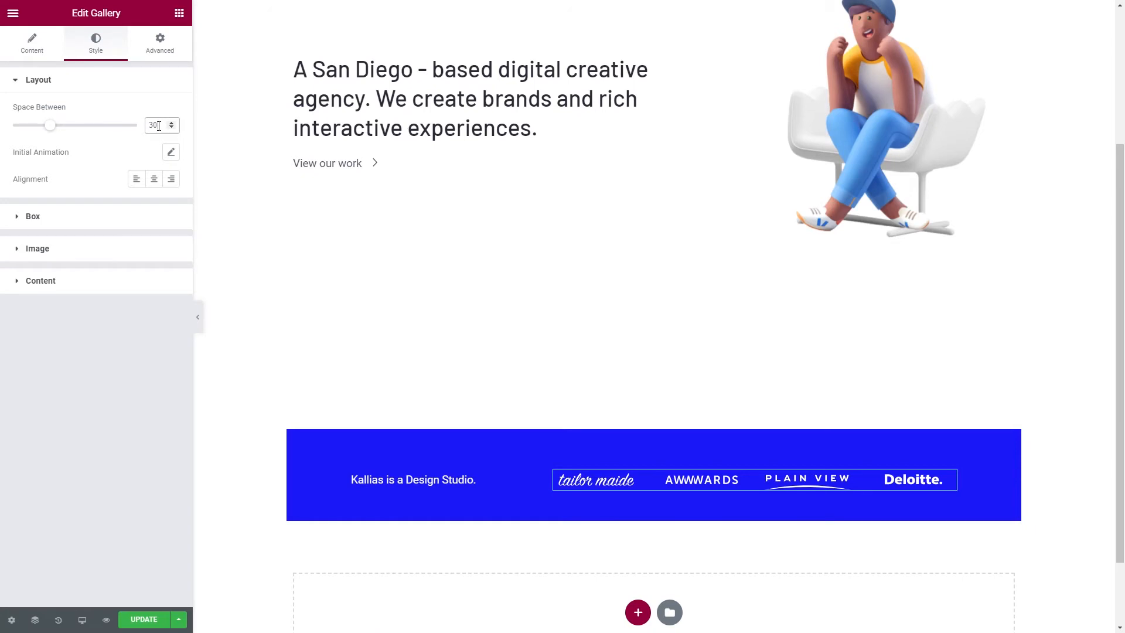
pyautogui.write('70')
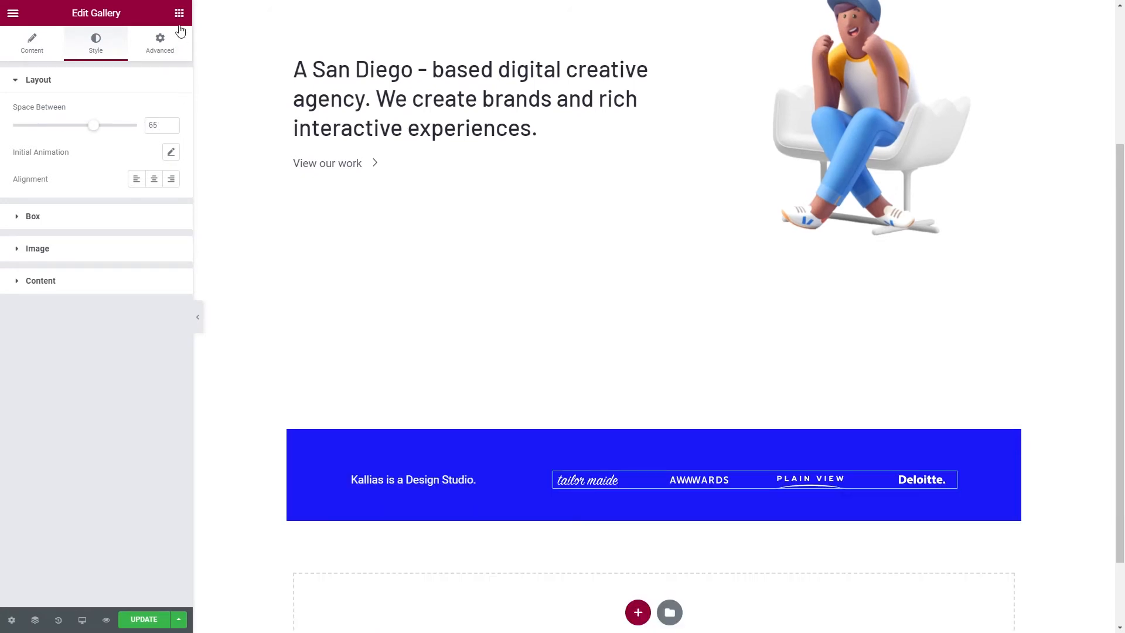
pyautogui.click(180, 12)
# Set the blue logo section's top margin alone to -115 px, unlinked from the other sides
pyautogui.click(654, 422)
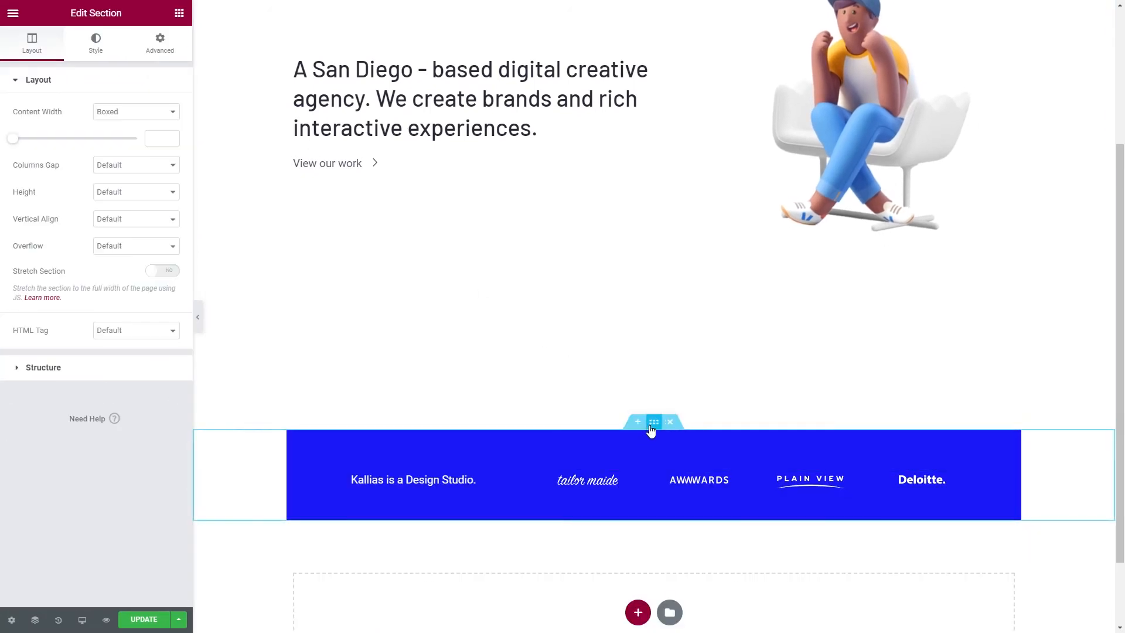
pyautogui.click(170, 53)
pyautogui.click(163, 134)
pyautogui.click(41, 137)
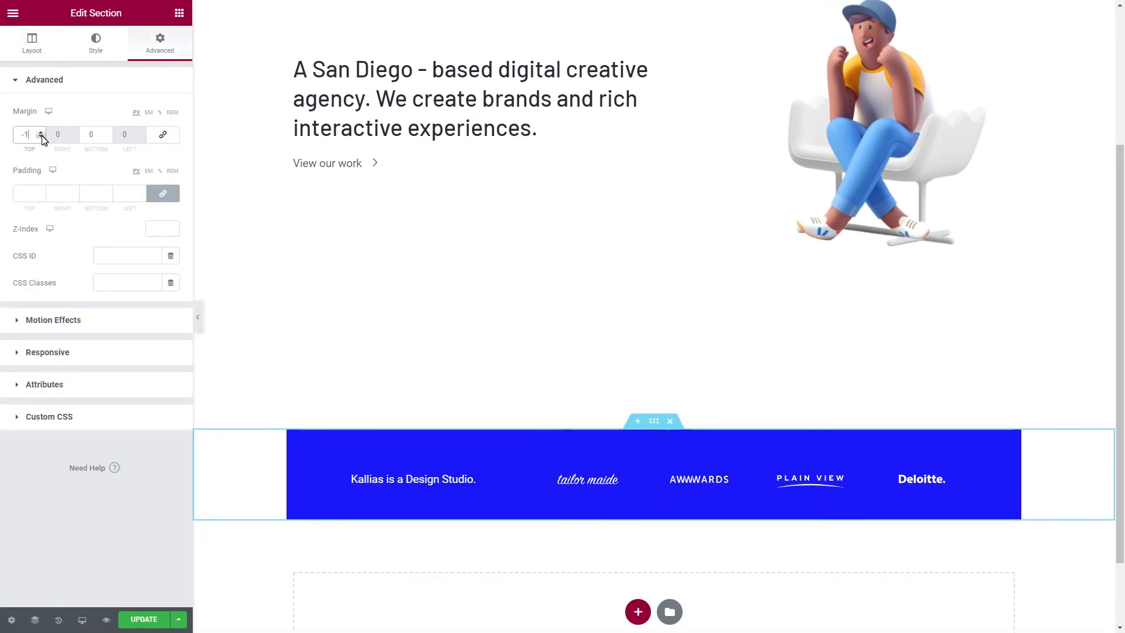
pyautogui.write('15')
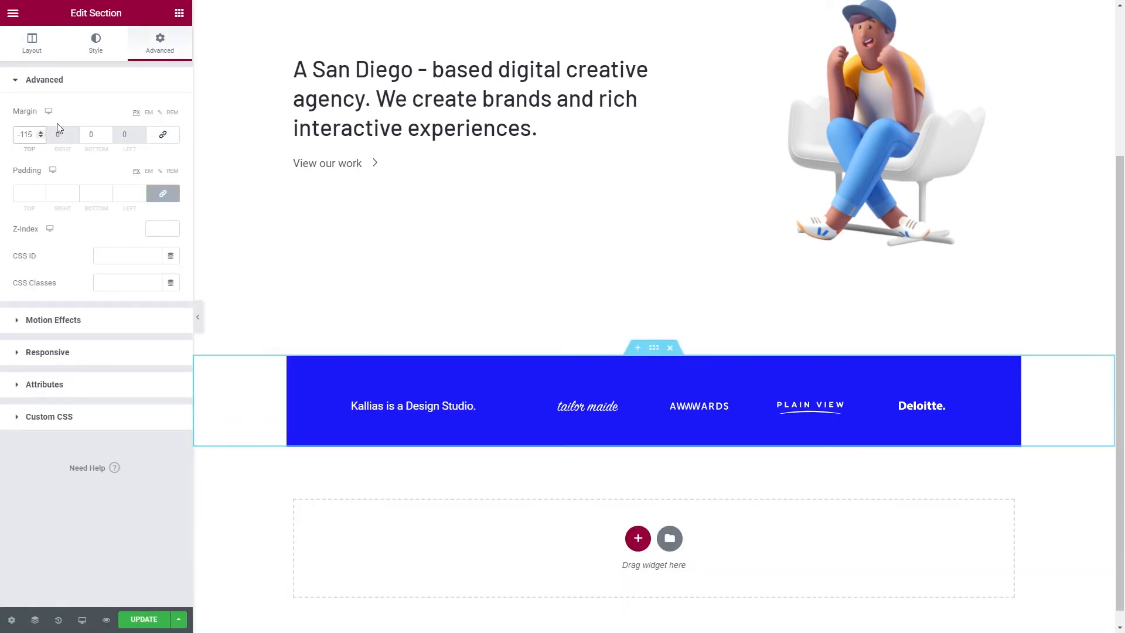
# Add a single-column section below the logo section and set its columns gap to Wider
pyautogui.click(179, 14)
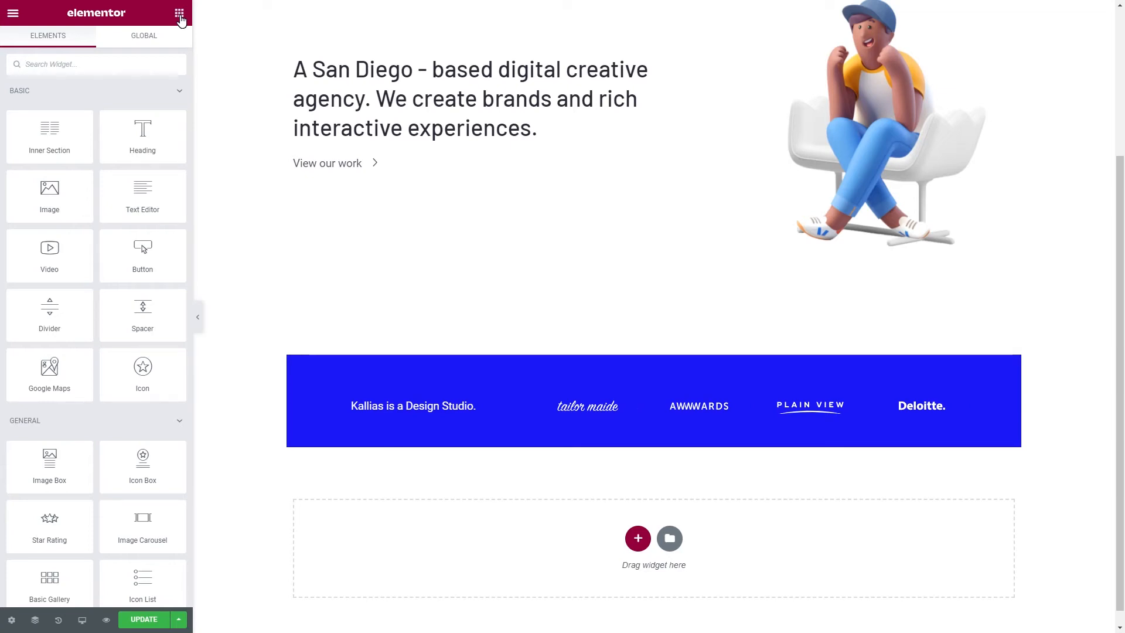
pyautogui.click(637, 538)
pyautogui.click(507, 517)
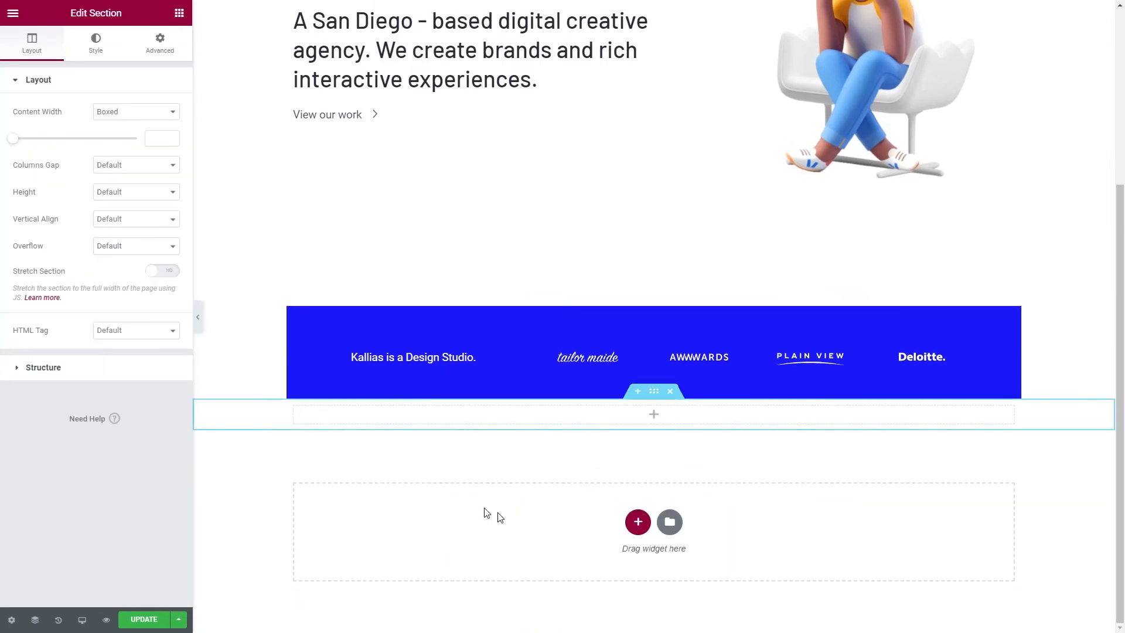
pyautogui.click(119, 167)
pyautogui.click(118, 227)
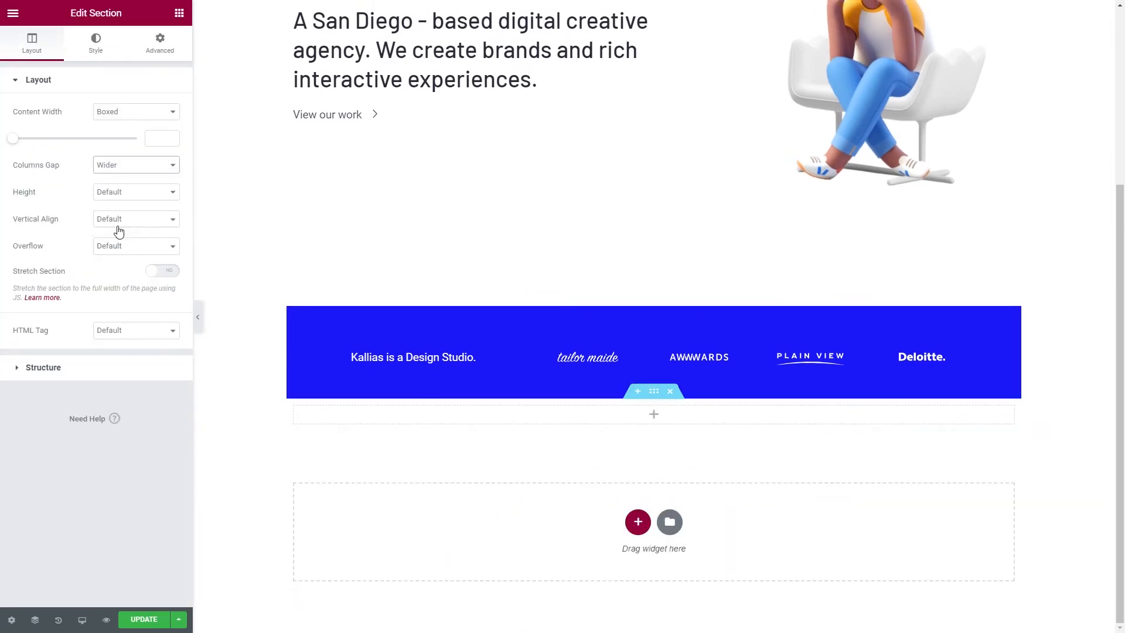
# Unlink the new section's padding and set it to 90 px at the top and 70 px at the bottom
pyautogui.click(160, 43)
pyautogui.click(163, 193)
pyautogui.click(27, 194)
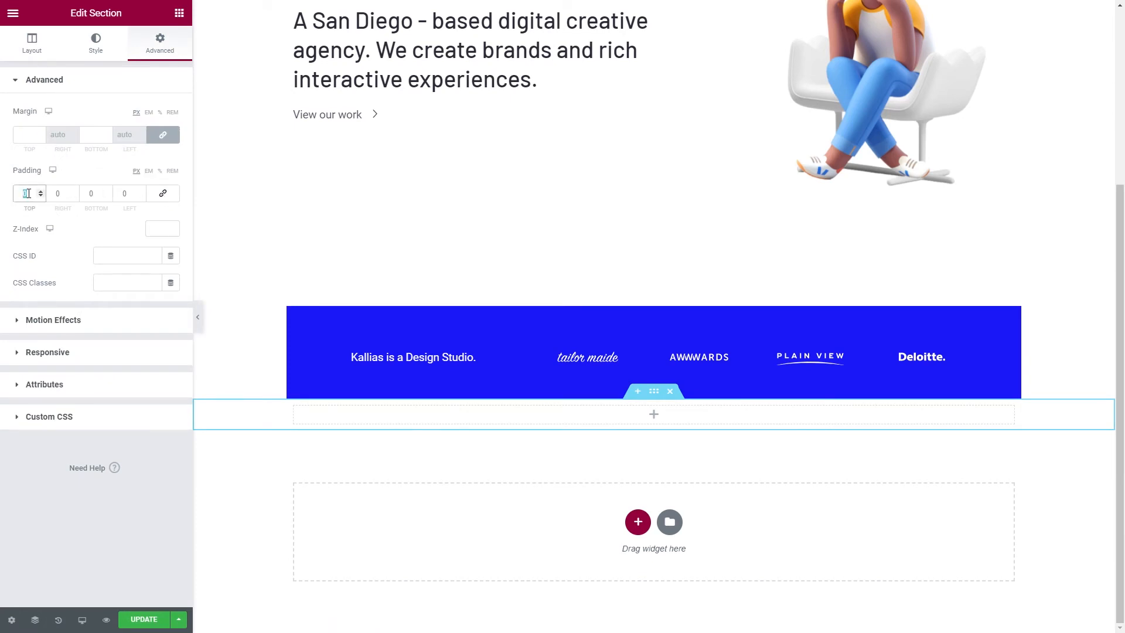
pyautogui.write('90')
pyautogui.press('Tab')
pyautogui.press('Tab')
pyautogui.write('70')
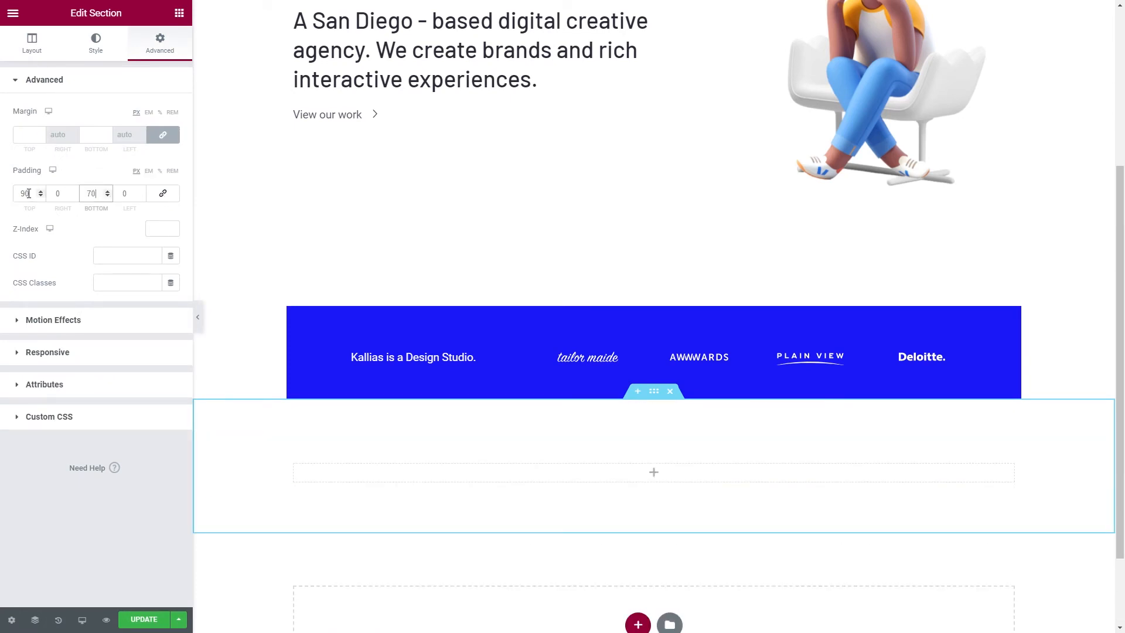
# Add an Icon Box widget to the new section and use the rounded-square icon from the media library
pyautogui.click(180, 13)
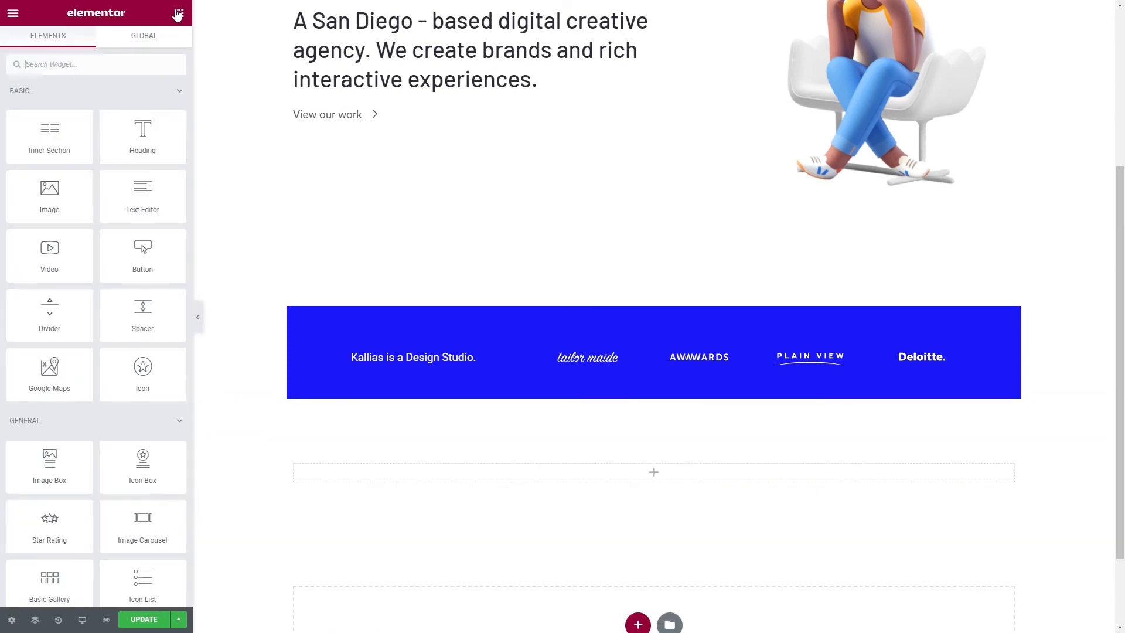
pyautogui.click(106, 62)
pyautogui.write('icon')
pyautogui.moveTo(142, 120); pyautogui.dragTo(379, 485)
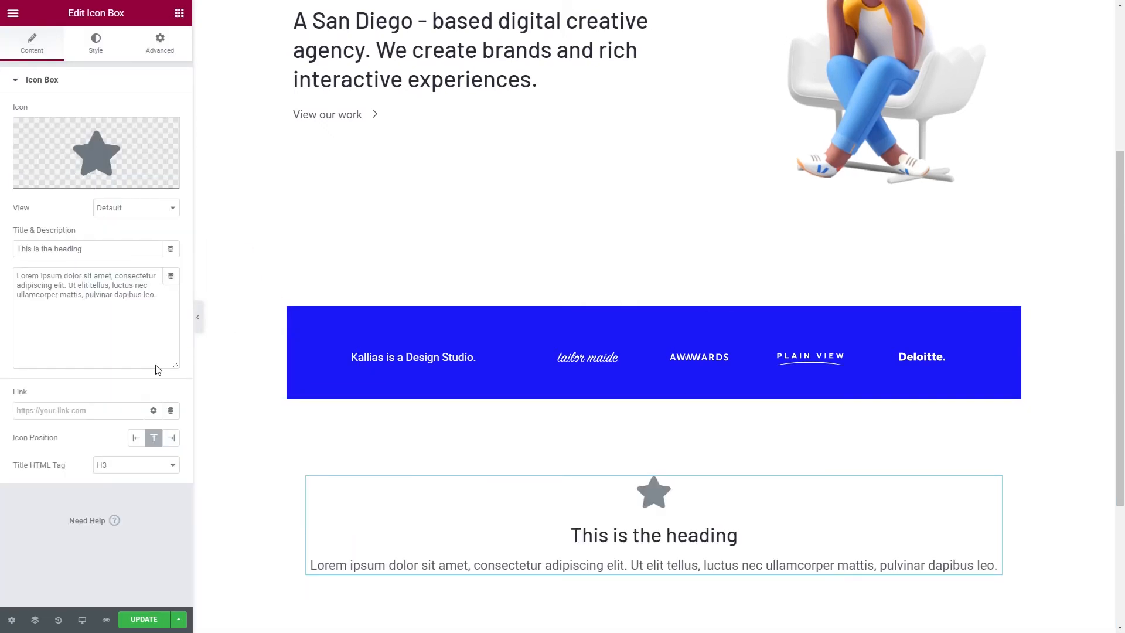
pyautogui.click(137, 185)
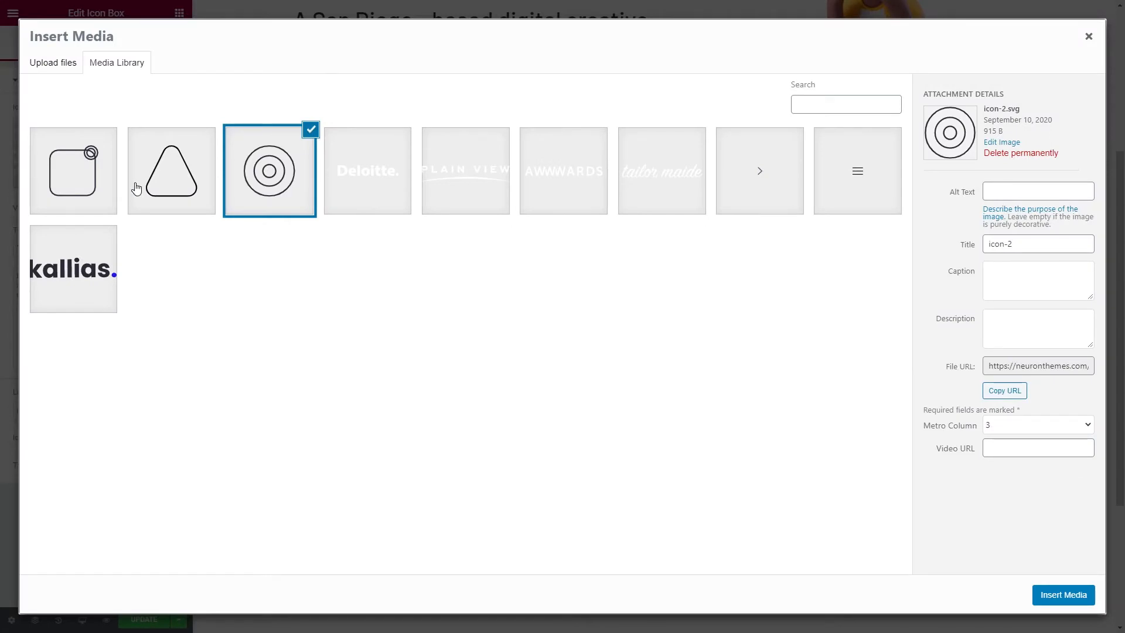
pyautogui.click(100, 191)
pyautogui.click(1063, 595)
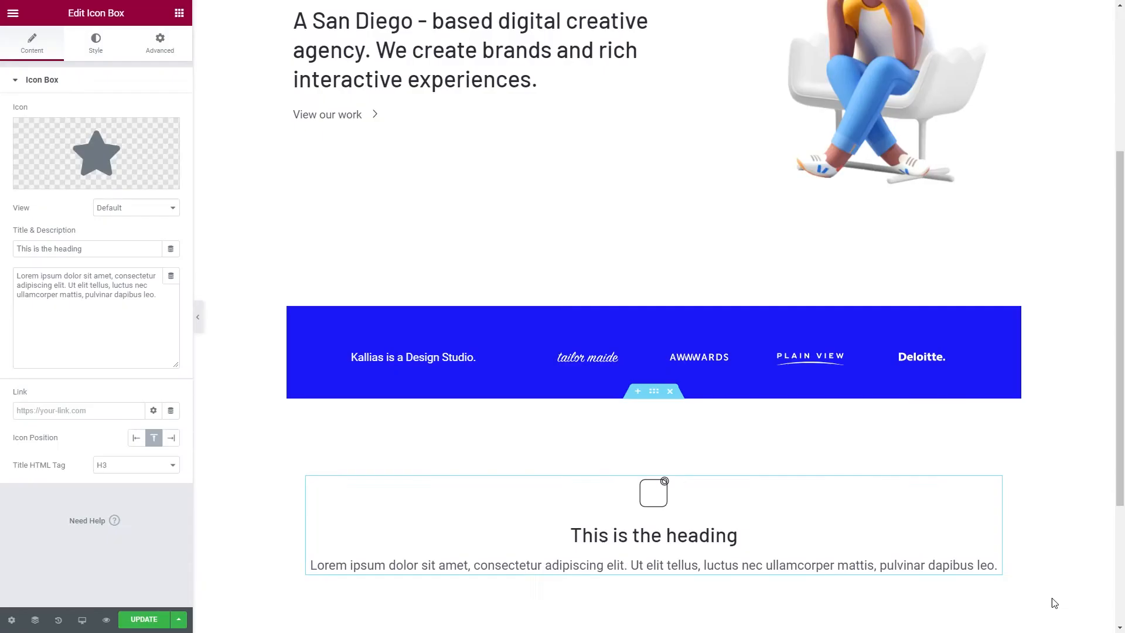
# Title the icon box "Design a new product" with the H4 tag and cut its description after "Ut elit tellus."
pyautogui.tripleClick(100, 258)
pyautogui.write('Design a new product')
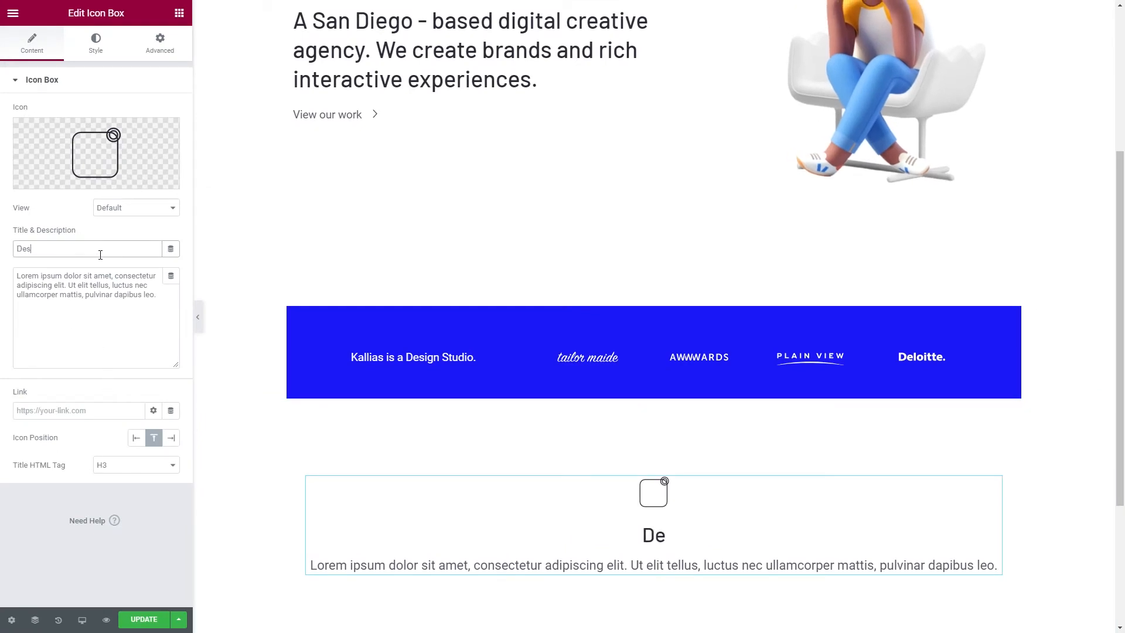
pyautogui.moveTo(159, 300); pyautogui.dragTo(108, 286)
pyautogui.press('BackSpace')
pyautogui.click(108, 465)
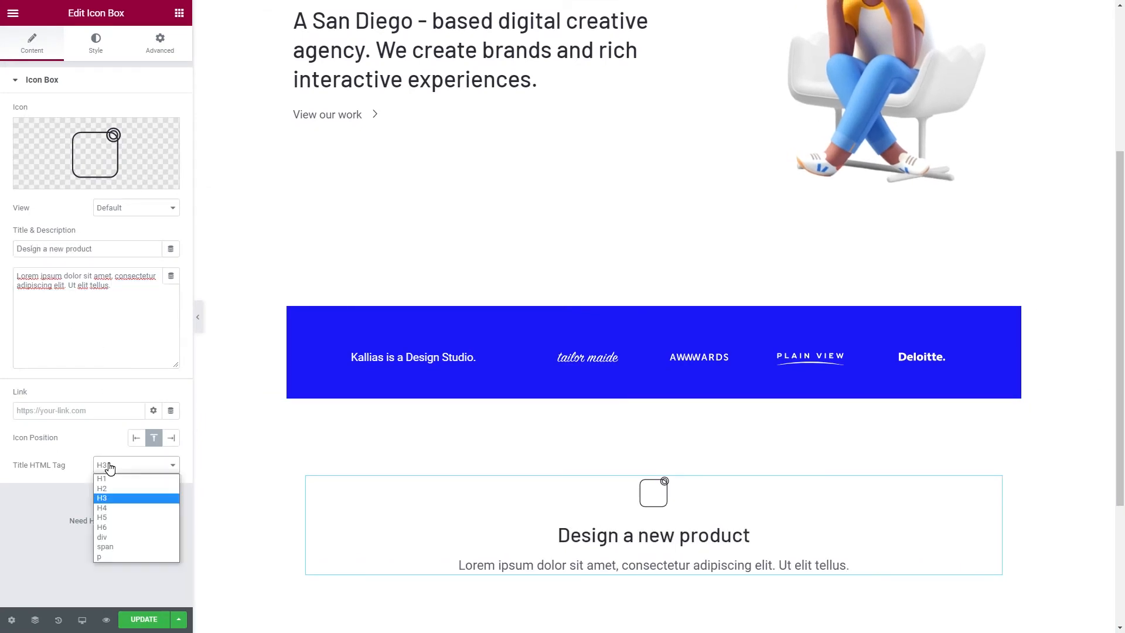
pyautogui.click(103, 508)
# Duplicate the icon box's column twice to make three columns
pyautogui.rightClick(295, 469)
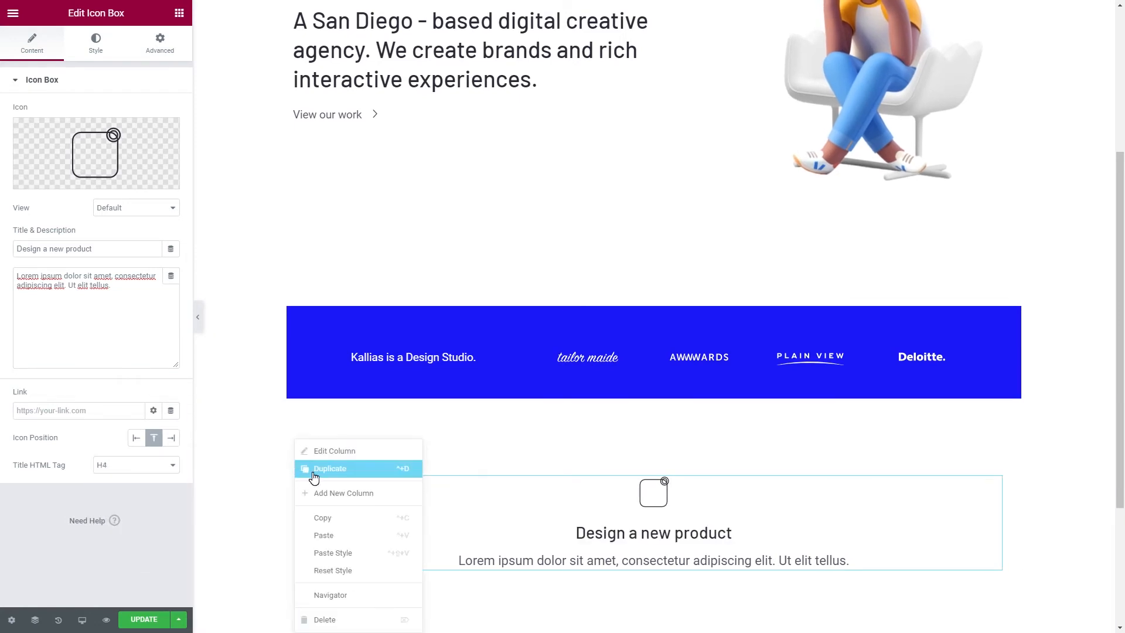
pyautogui.click(314, 472)
pyautogui.rightClick(295, 466)
pyautogui.click(316, 472)
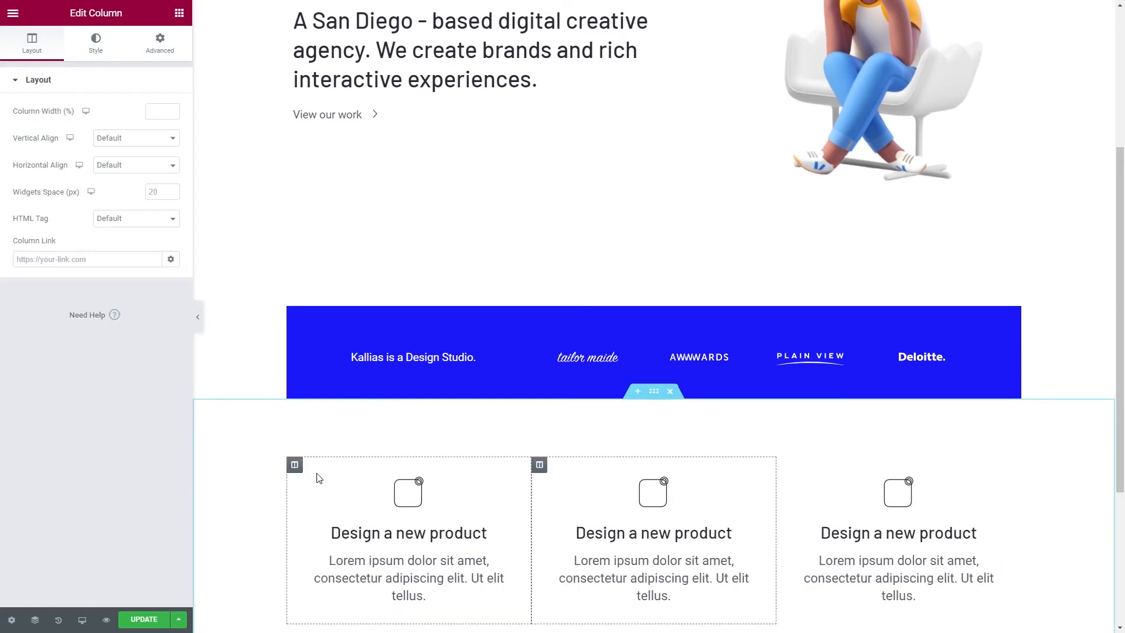
# Set the first icon box's icon spacing to 25 and its icon size to 50
pyautogui.click(502, 490)
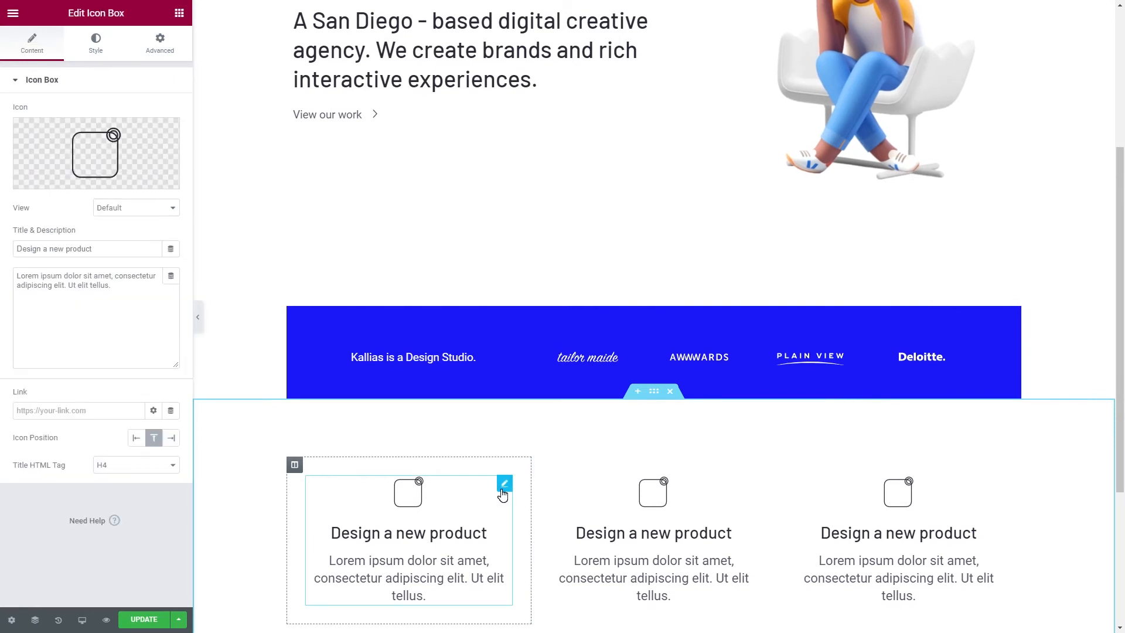
pyautogui.click(107, 50)
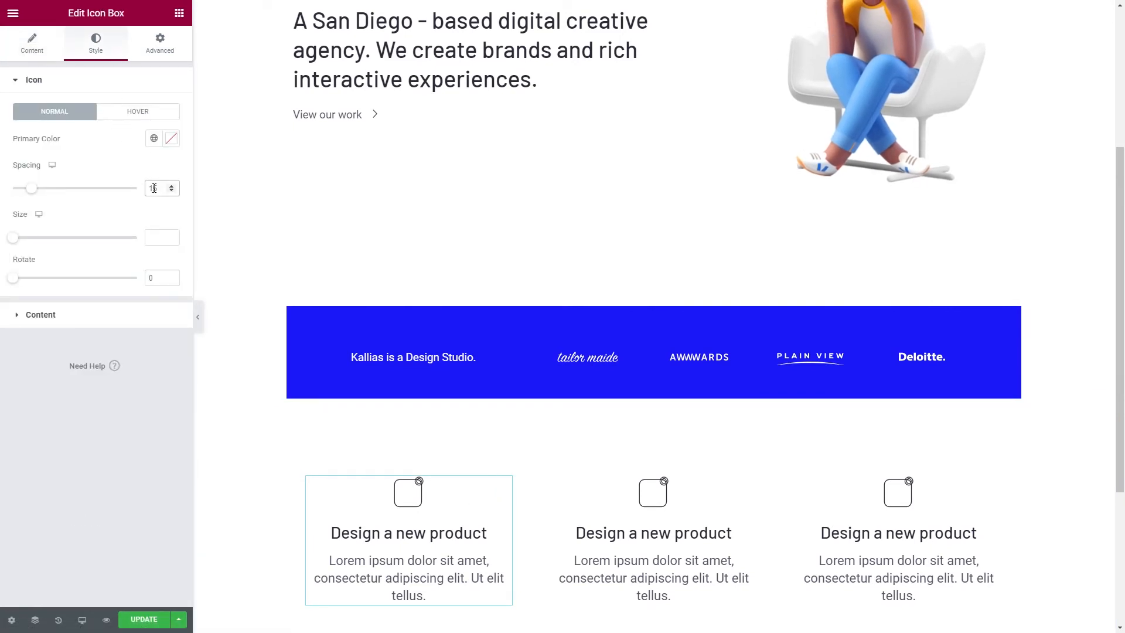
pyautogui.write('25')
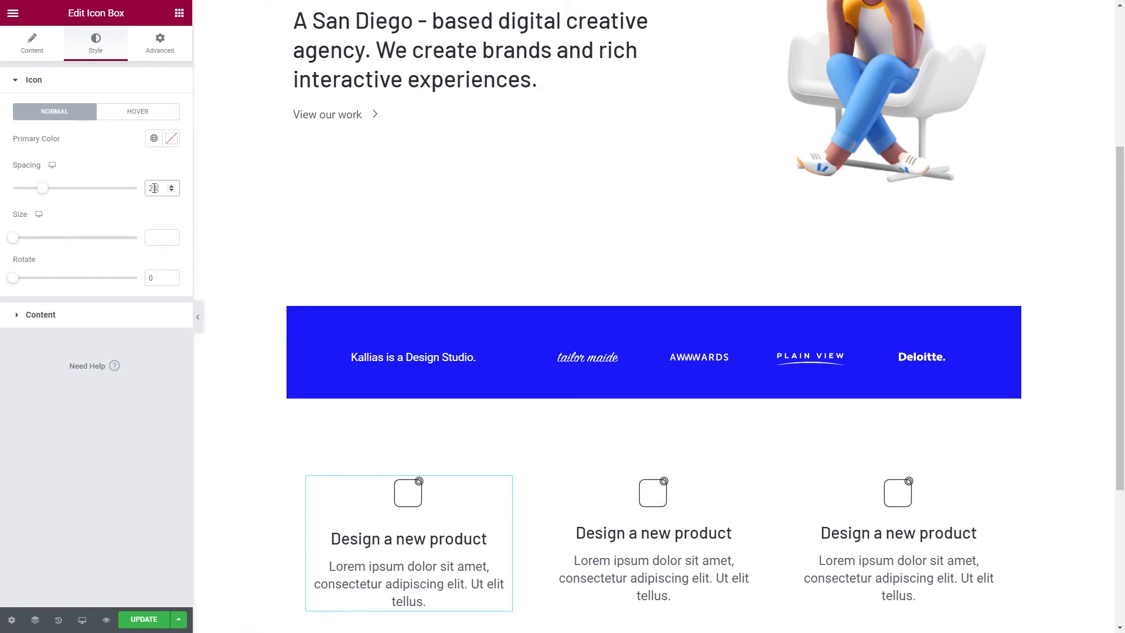
pyautogui.click(149, 236)
pyautogui.write('50')
# Left-align the first icon box's content and set its title spacing to 14
pyautogui.click(117, 316)
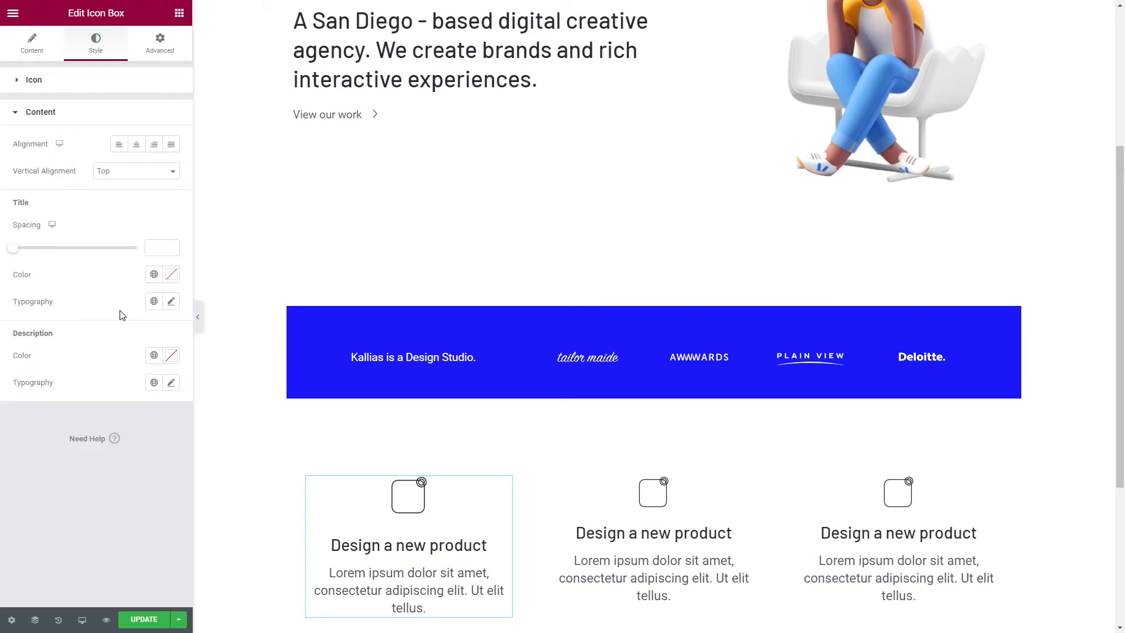
pyautogui.click(117, 148)
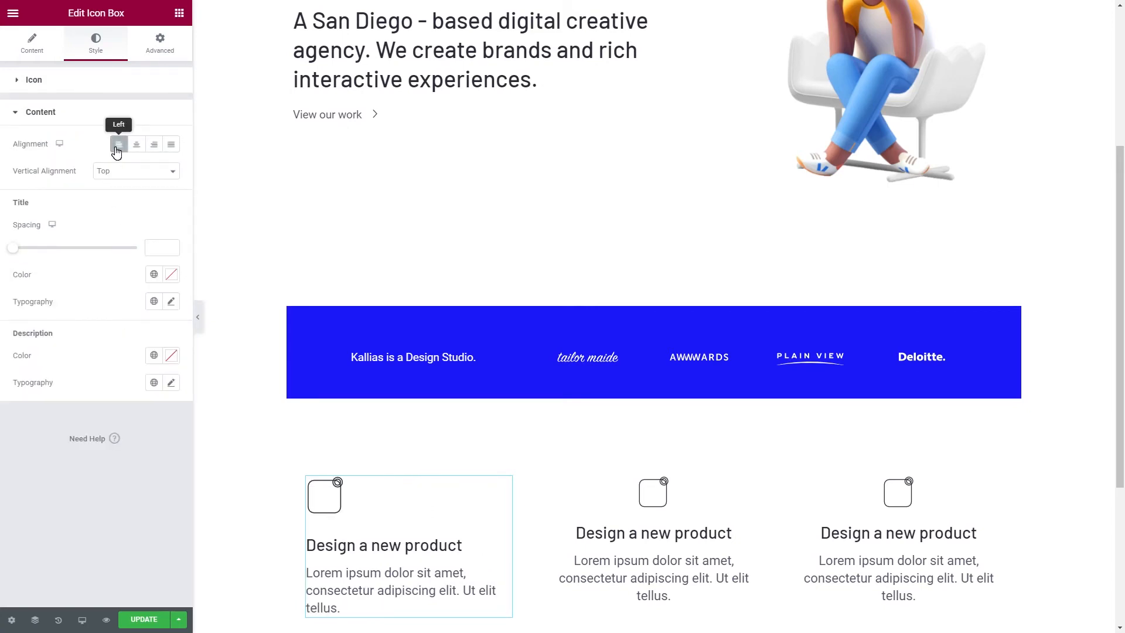
pyautogui.click(163, 247)
pyautogui.write('14')
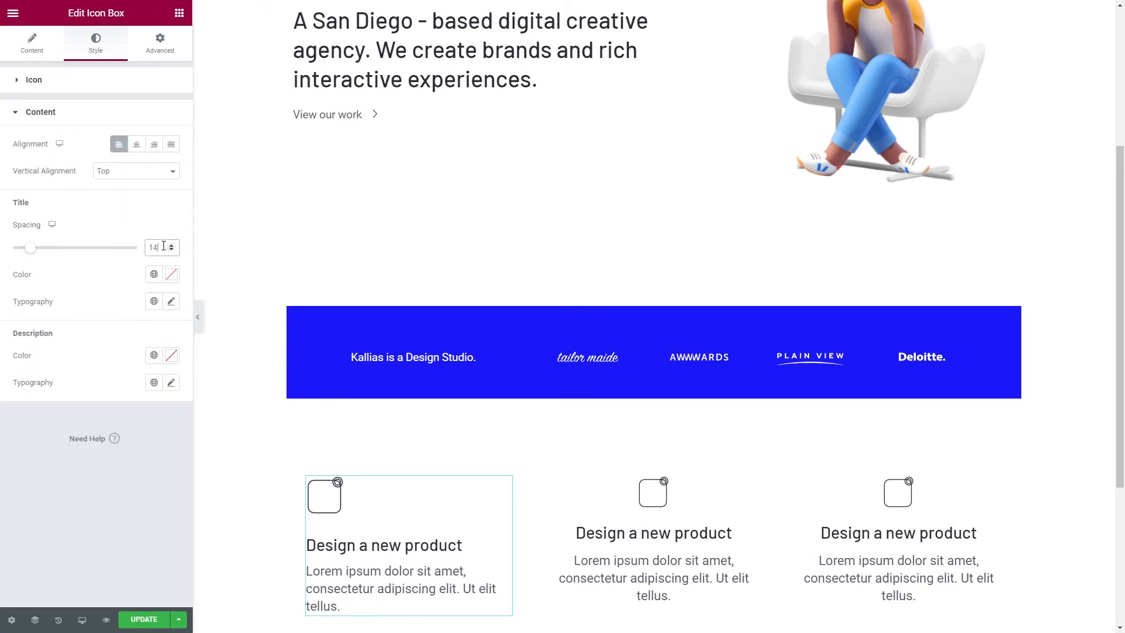
# Apply a smaller global typography preset to the first icon box's description
pyautogui.click(154, 382)
pyautogui.scroll(-3, 88, 498)
pyautogui.click(63, 588)
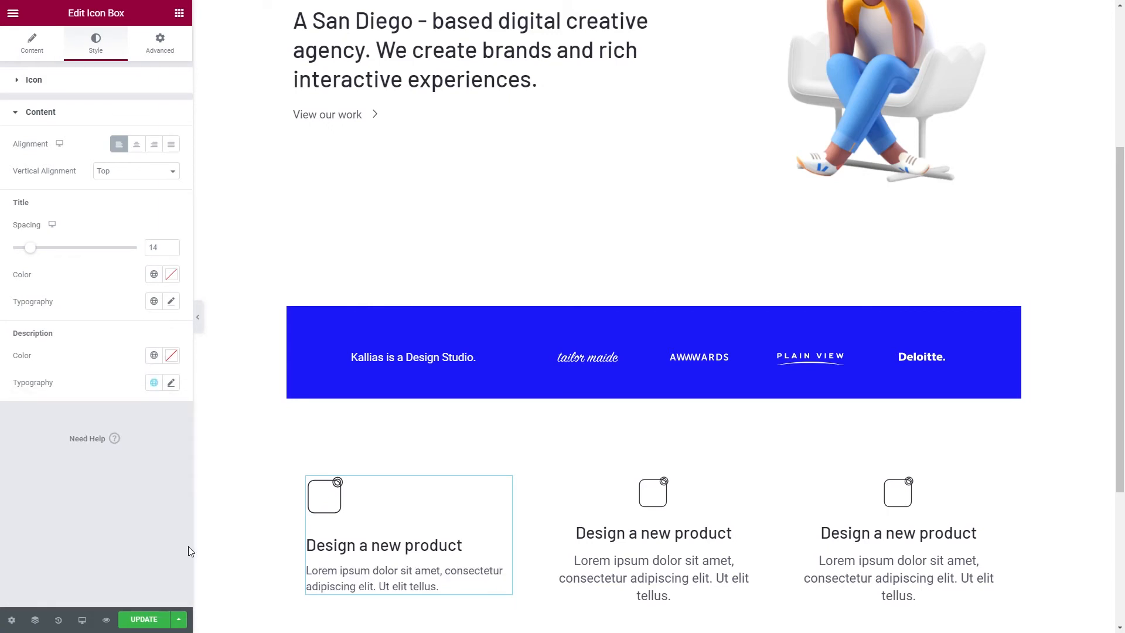
# Copy the first icon box's style onto the second and third icon boxes
pyautogui.rightClick(500, 494)
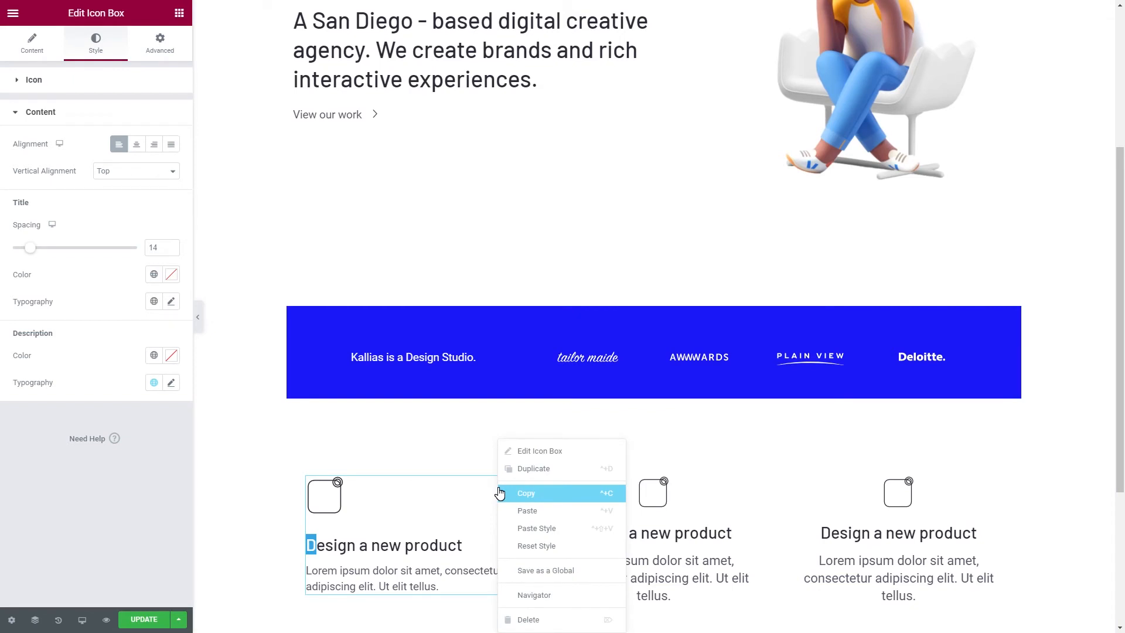
pyautogui.click(519, 494)
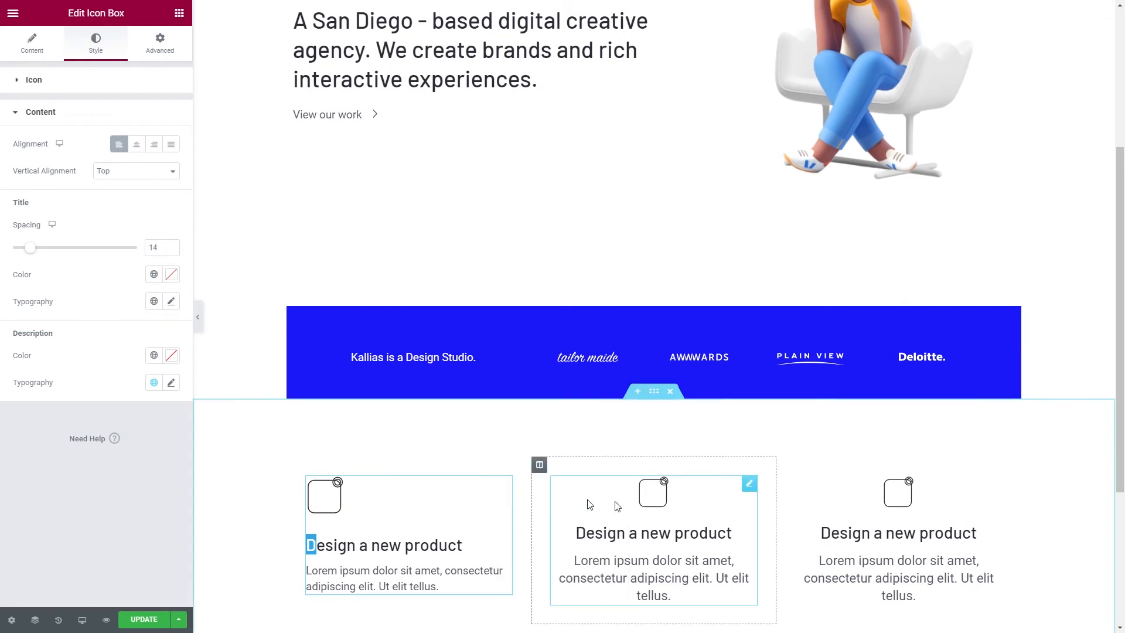
pyautogui.rightClick(749, 495)
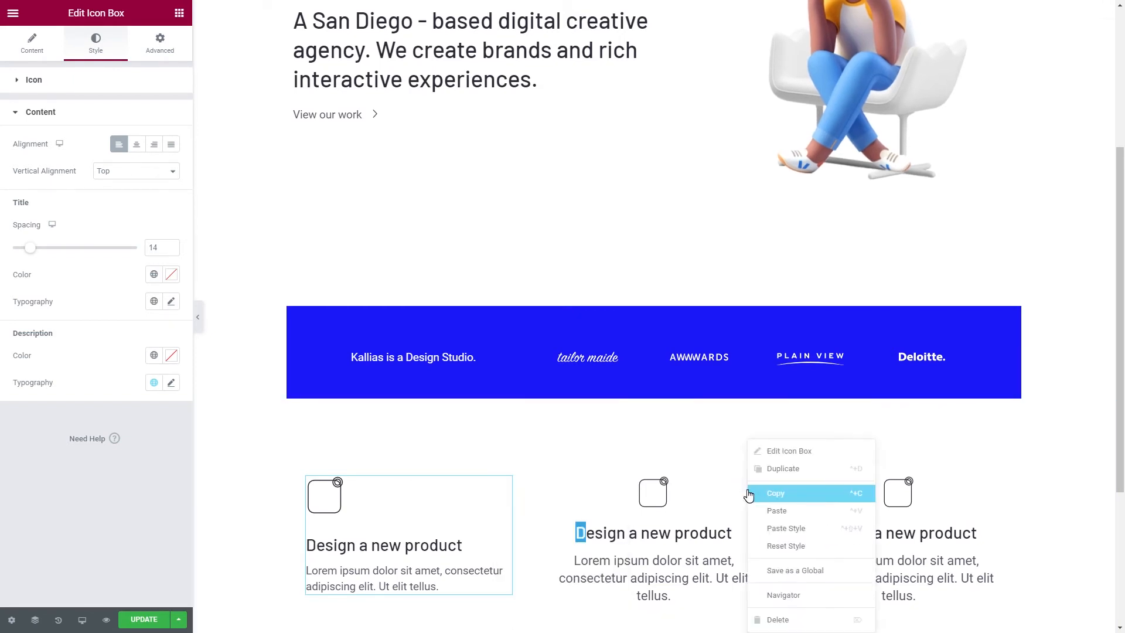
pyautogui.click(786, 531)
pyautogui.rightClick(991, 491)
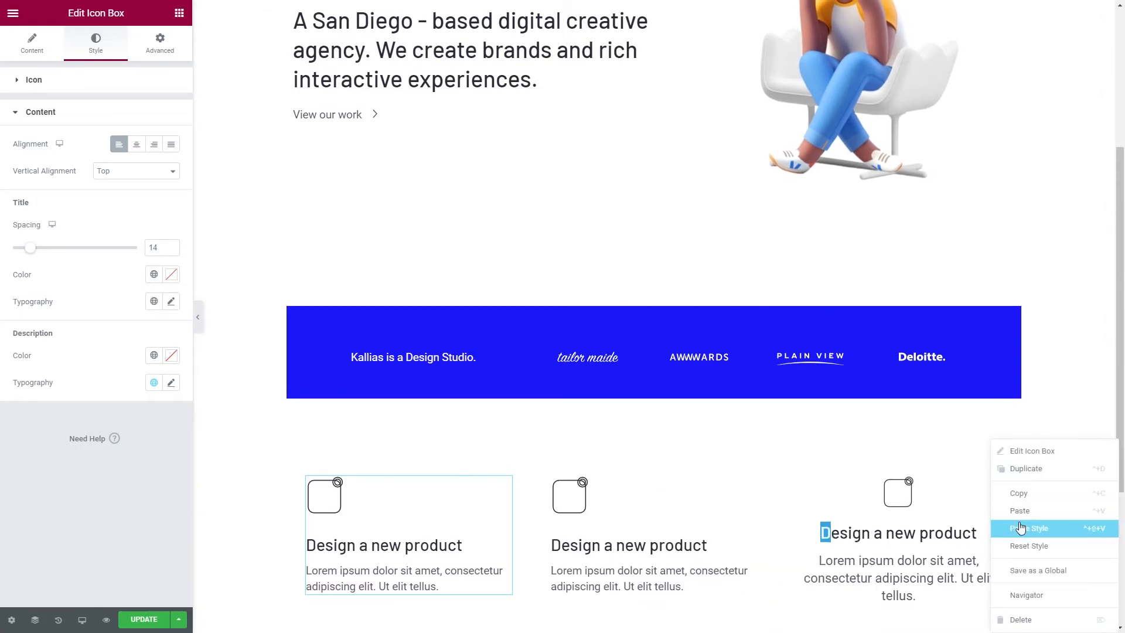
pyautogui.click(1022, 528)
# Replace the middle icon box's icon with the concentric-circles icon from the media library
pyautogui.click(595, 516)
pyautogui.click(111, 161)
pyautogui.click(276, 197)
pyautogui.click(281, 199)
pyautogui.click(307, 209)
pyautogui.click(1044, 599)
# Replace the middle icon box's title with "Improve an existing product"
pyautogui.click(701, 547)
pyautogui.press('BackSpace')
pyautogui.press('BackSpace')
pyautogui.press('BackSpace')
pyautogui.press('BackSpace')
pyautogui.press('BackSpace')
pyautogui.press('BackSpace')
pyautogui.press('BackSpace')
pyautogui.press('BackSpace')
pyautogui.press('BackSpace')
pyautogui.press('BackSpace')
pyautogui.press('BackSpace')
pyautogui.press('BackSpace')
pyautogui.press('BackSpace')
pyautogui.press('BackSpace')
pyautogui.press('BackSpace')
pyautogui.press('BackSpace')
pyautogui.press('BackSpace')
pyautogui.press('BackSpace')
pyautogui.press('BackSpace')
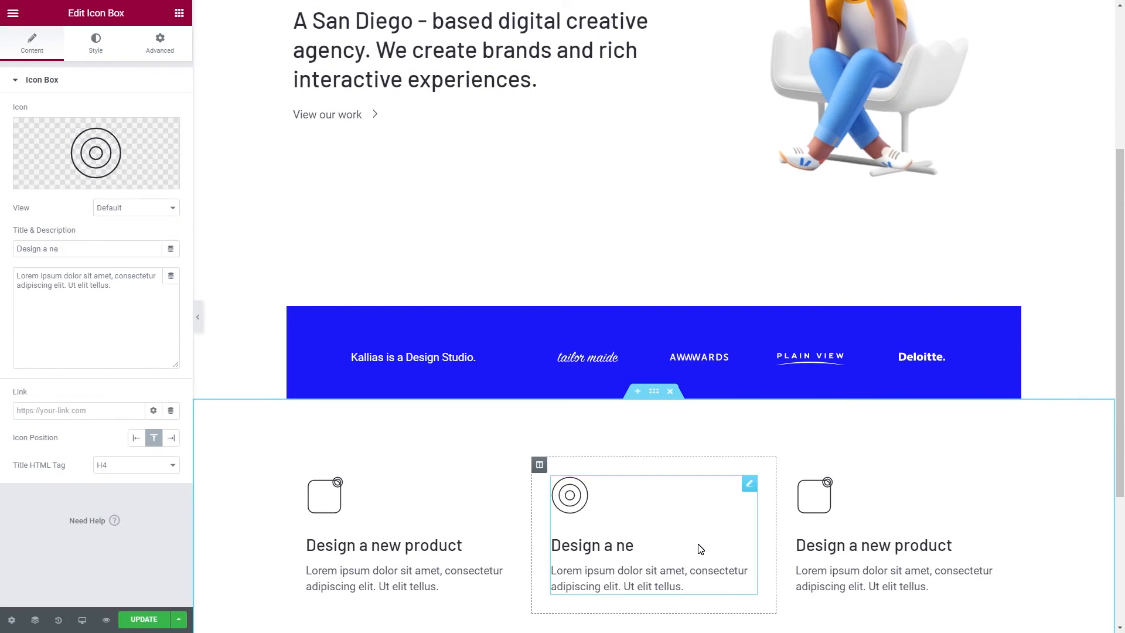
pyautogui.press('BackSpace')
pyautogui.write('Improve an existing')
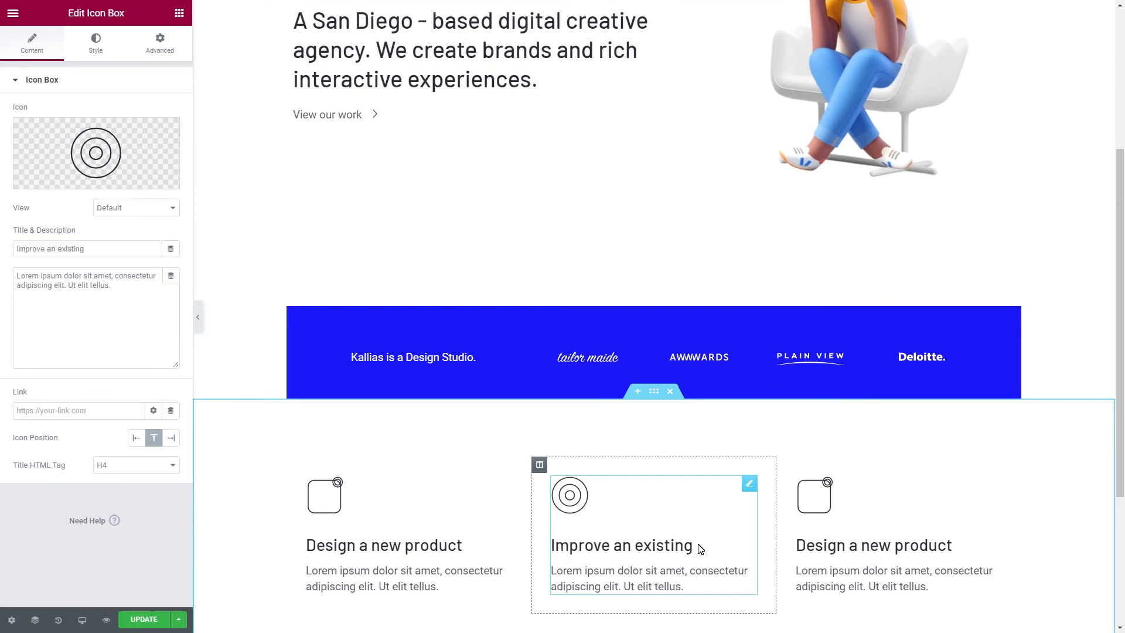
pyautogui.press('Return')
pyautogui.write('product')
pyautogui.click(684, 606)
# Replace the third icon box's icon with the rounded-triangle icon from the media library
pyautogui.click(850, 527)
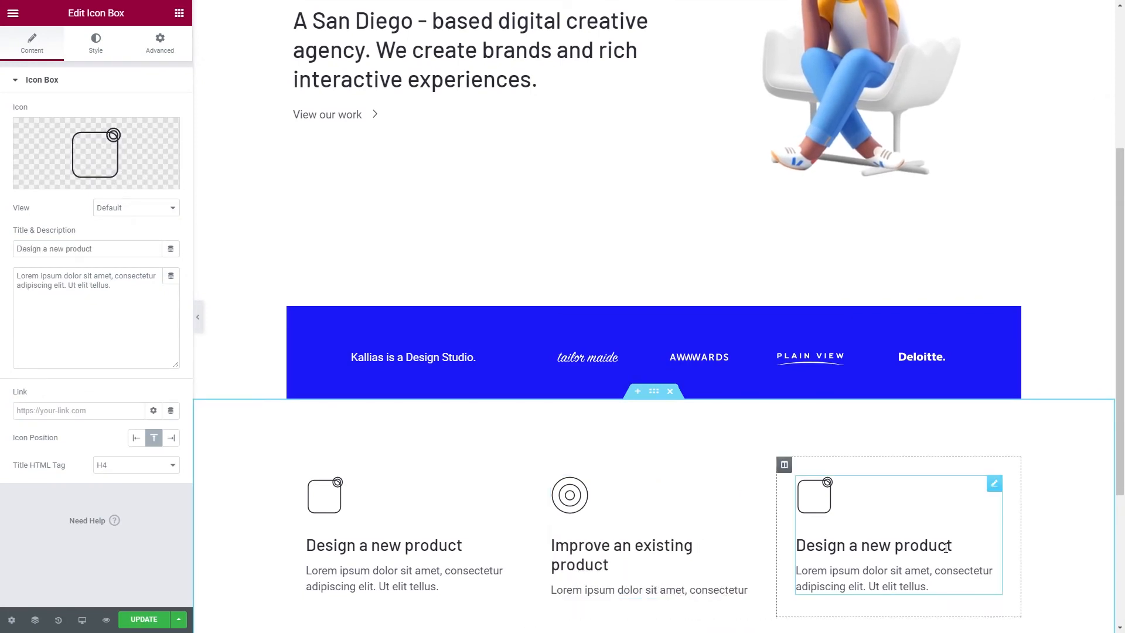
pyautogui.click(96, 153)
pyautogui.click(152, 176)
pyautogui.click(1049, 591)
# Replace the third icon box's title with "Product consulting" and preview the page without the editor panel
pyautogui.click(952, 547)
pyautogui.press('BackSpace')
pyautogui.press('BackSpace')
pyautogui.press('BackSpace')
pyautogui.press('BackSpace')
pyautogui.press('BackSpace')
pyautogui.press('BackSpace')
pyautogui.press('BackSpace')
pyautogui.press('BackSpace')
pyautogui.press('BackSpace')
pyautogui.press('BackSpace')
pyautogui.press('BackSpace')
pyautogui.press('BackSpace')
pyautogui.press('BackSpace')
pyautogui.press('BackSpace')
pyautogui.press('BackSpace')
pyautogui.press('BackSpace')
pyautogui.press('BackSpace')
pyautogui.press('BackSpace')
pyautogui.press('BackSpace')
pyautogui.press('BackSpace')
pyautogui.write('Product consulting')
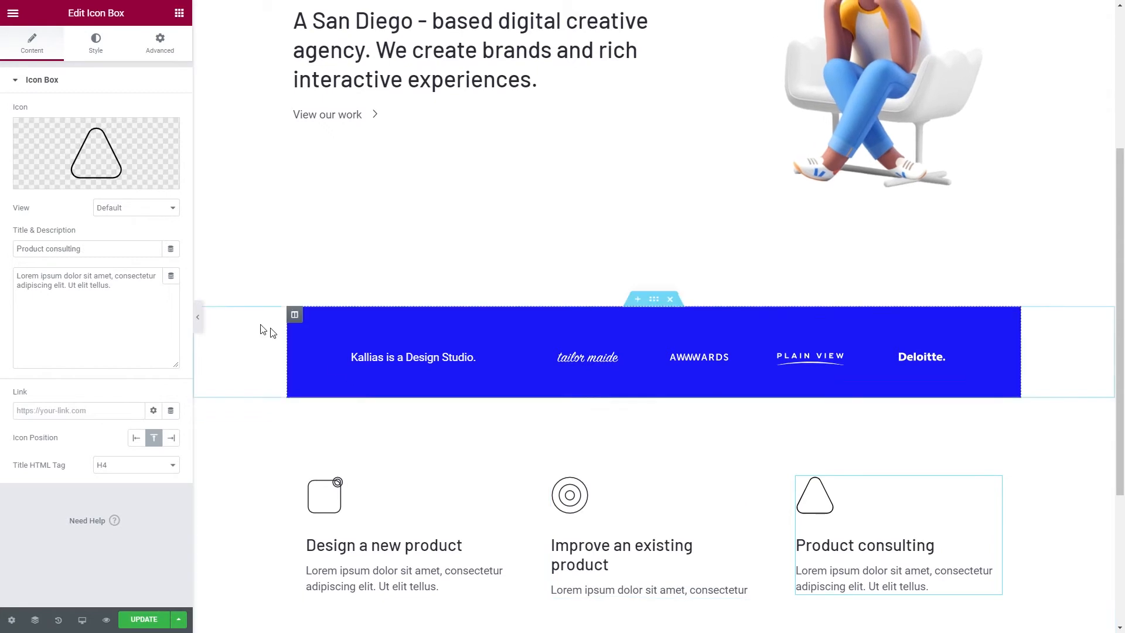
pyautogui.click(197, 317)
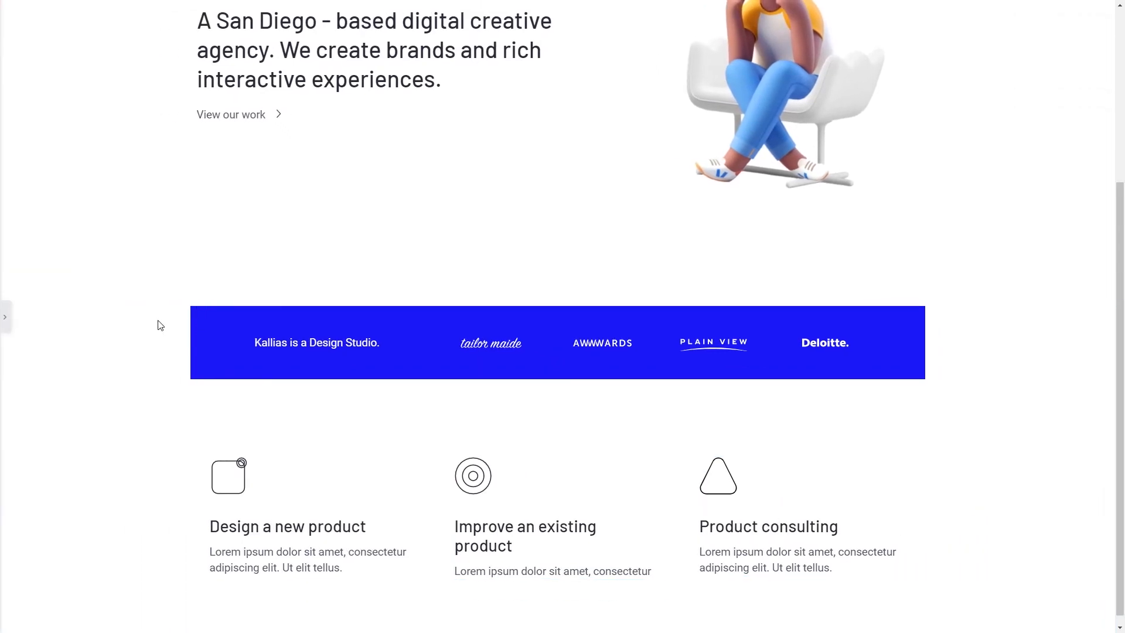
pyautogui.click(5, 317)
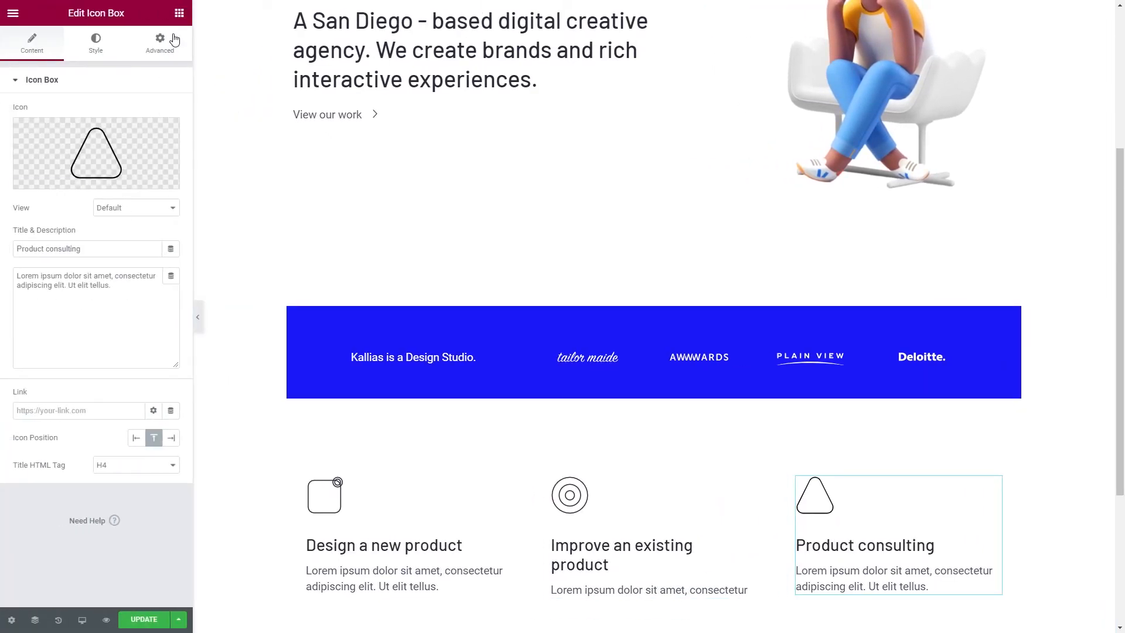
# Add a single-column section below the icon boxes and set its boxed content width to 1300
pyautogui.click(179, 14)
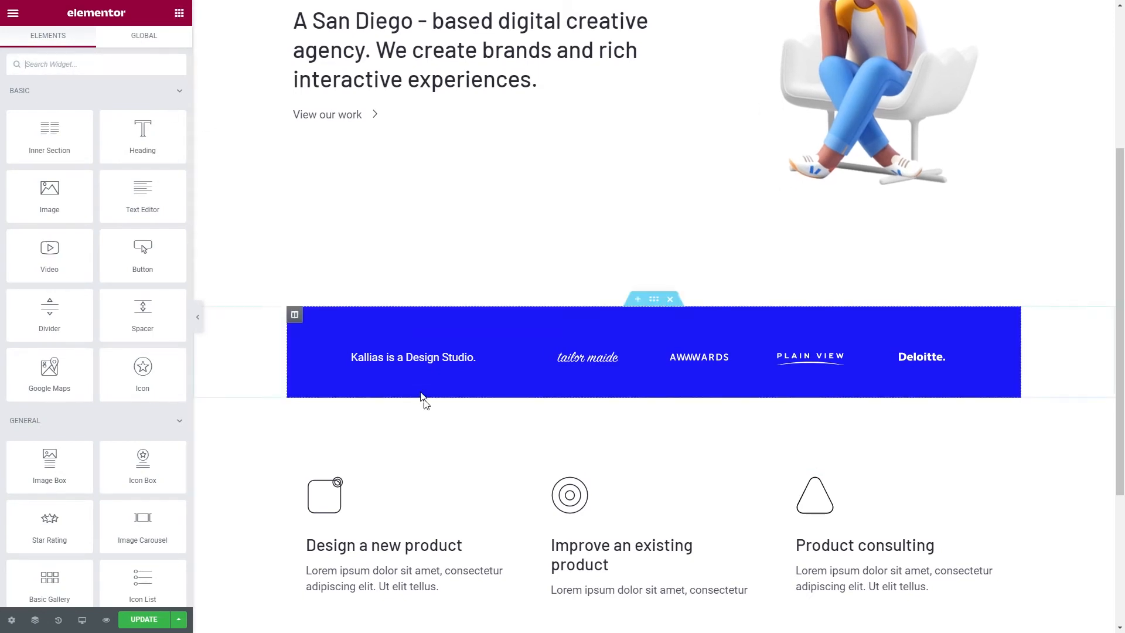
pyautogui.scroll(-3, 433, 422)
pyautogui.scroll(-1, 443, 436)
pyautogui.click(628, 521)
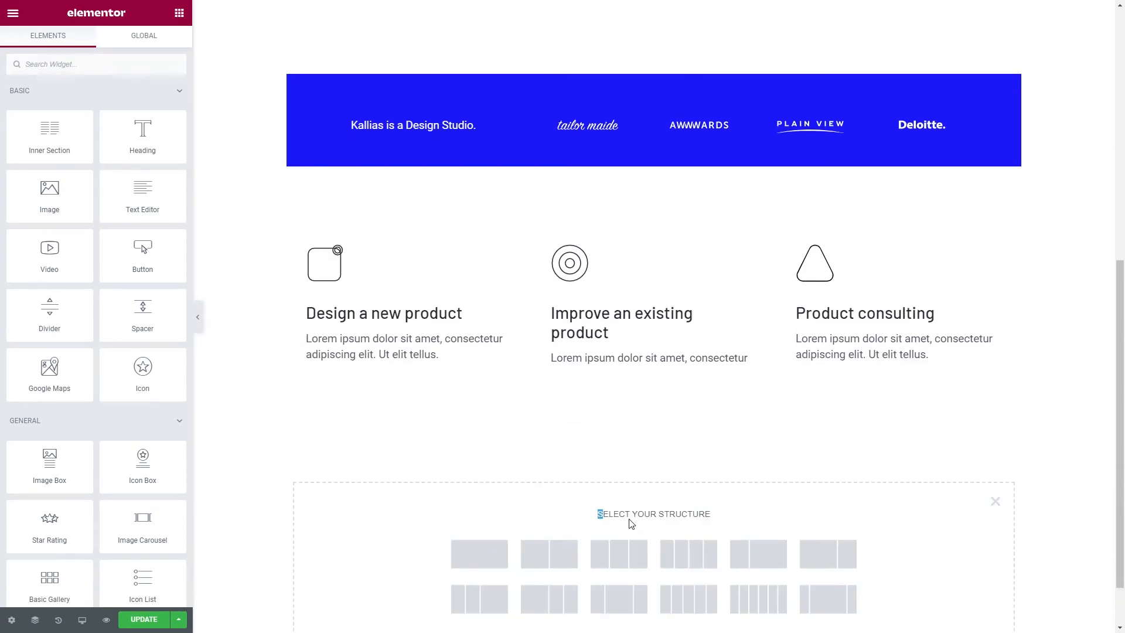
pyautogui.click(490, 562)
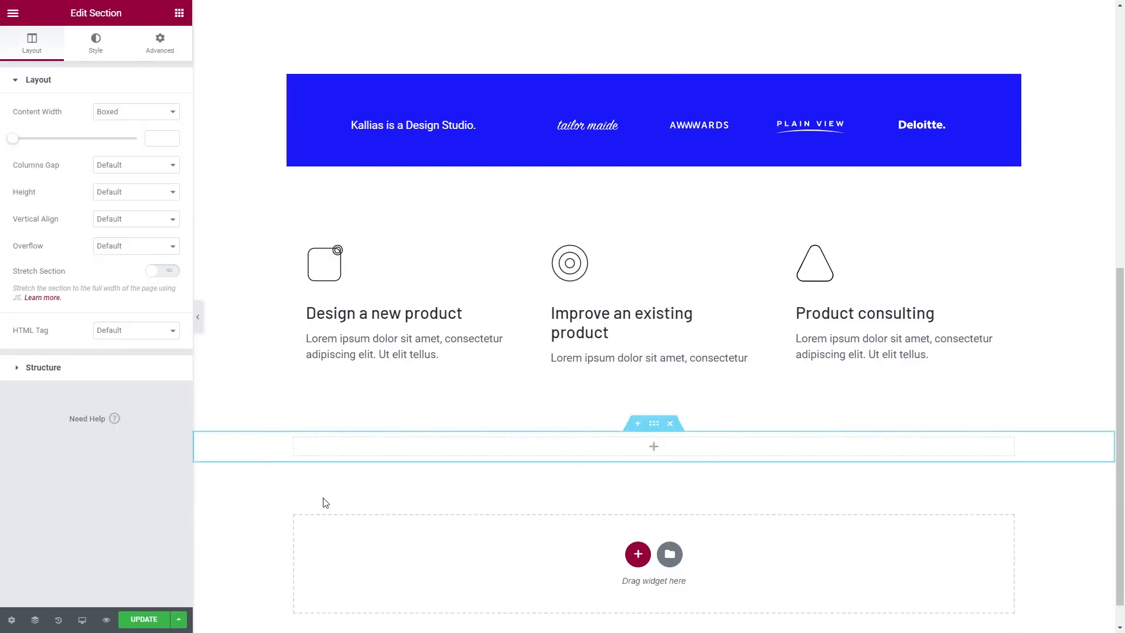
pyautogui.click(159, 138)
pyautogui.write('1300')
# Change the new column's widgets space and give it a classic background in the near-black global color
pyautogui.click(243, 440)
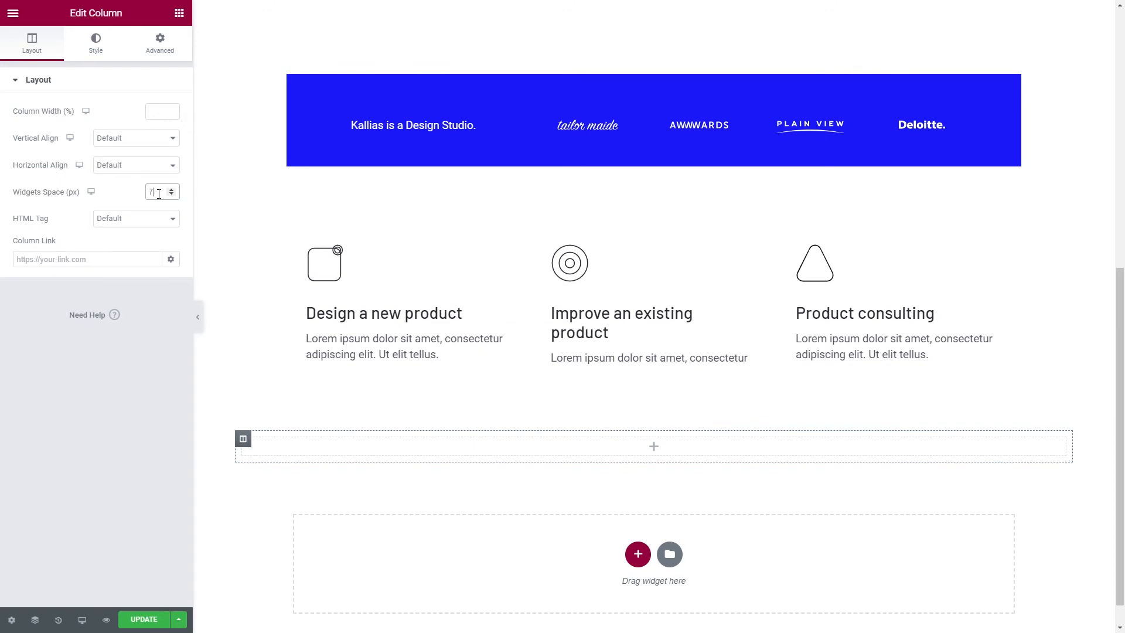
pyautogui.click(96, 42)
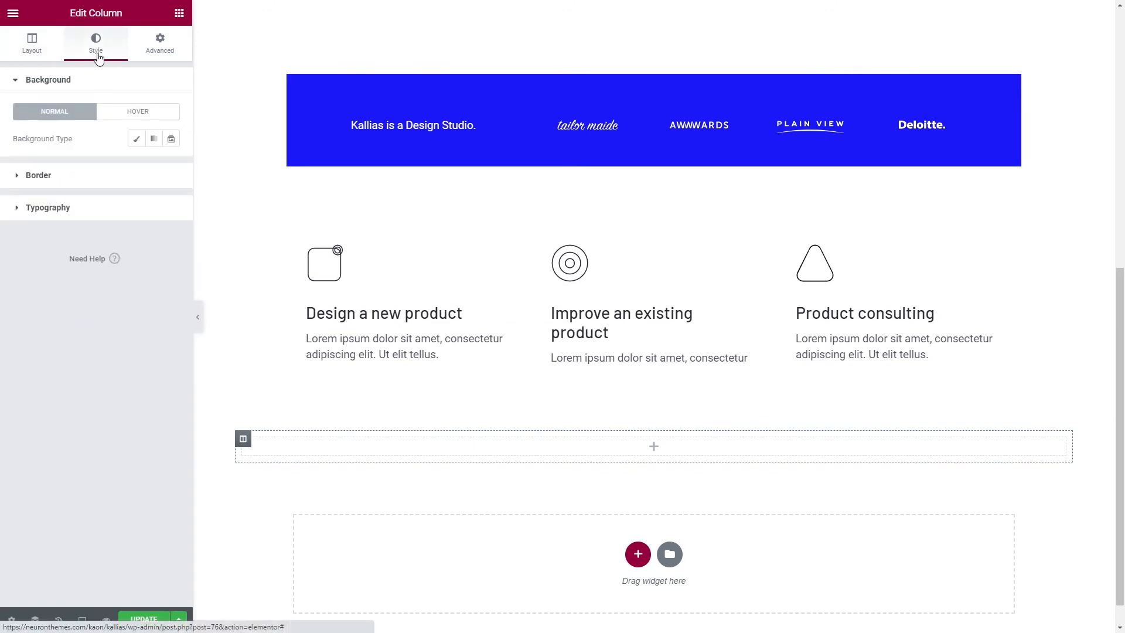
pyautogui.click(135, 140)
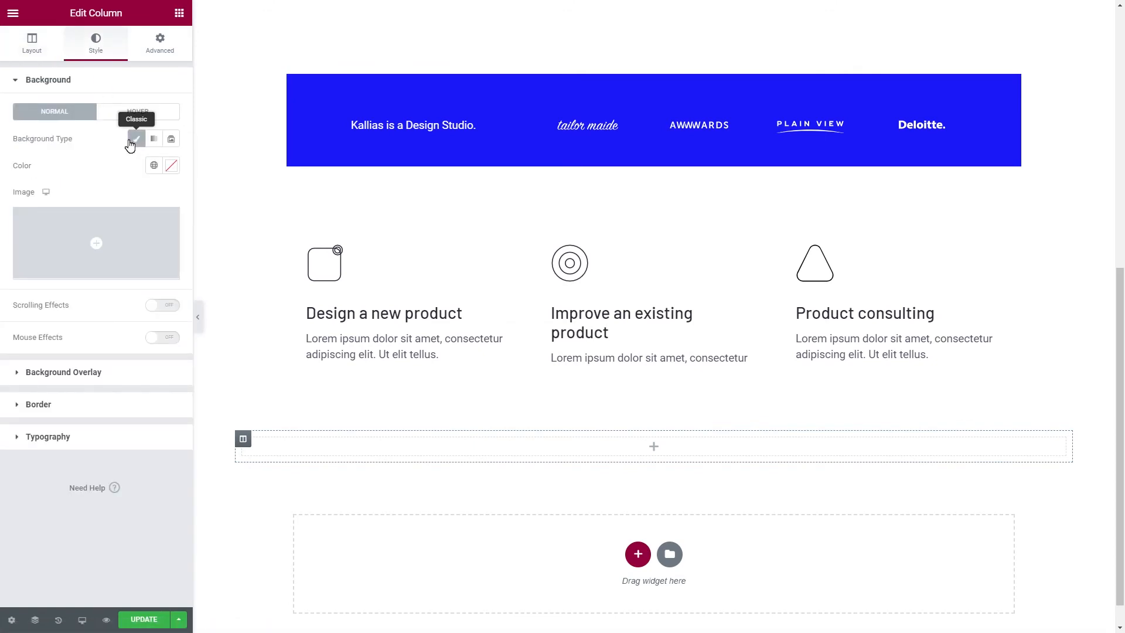
pyautogui.click(153, 164)
pyautogui.click(75, 293)
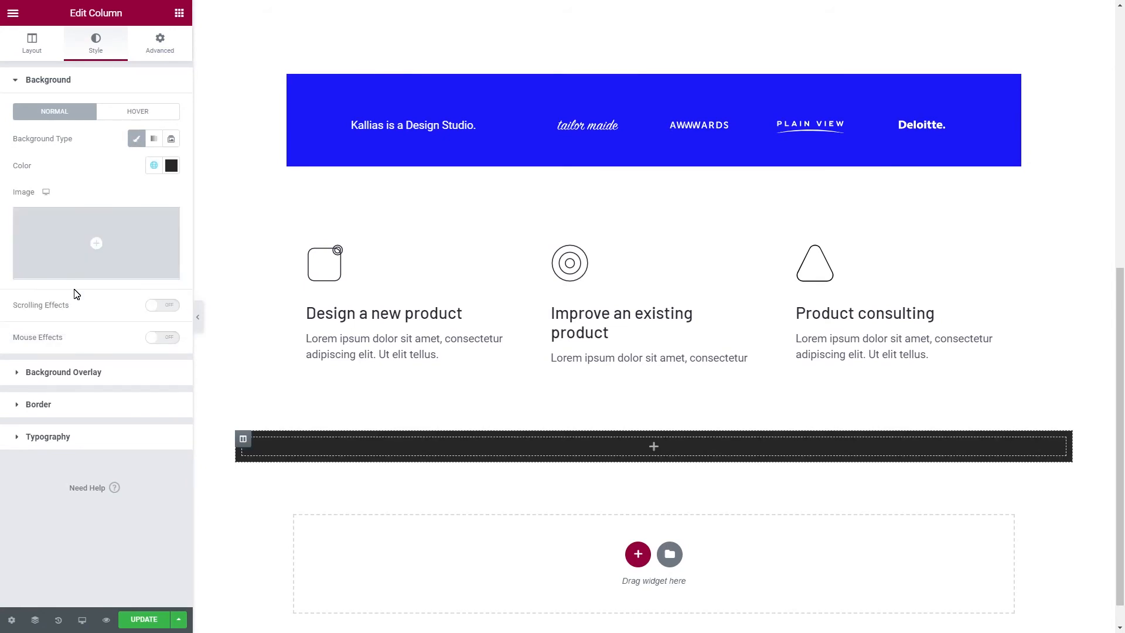
# Set the dark column's padding to 80 top, 100 right, 90 bottom and 100 left, with the sides unlinked
pyautogui.click(159, 44)
pyautogui.moveTo(18, 195); pyautogui.dragTo(30, 197)
pyautogui.write('80')
pyautogui.press('Tab')
pyautogui.press('Tab')
pyautogui.press('Tab')
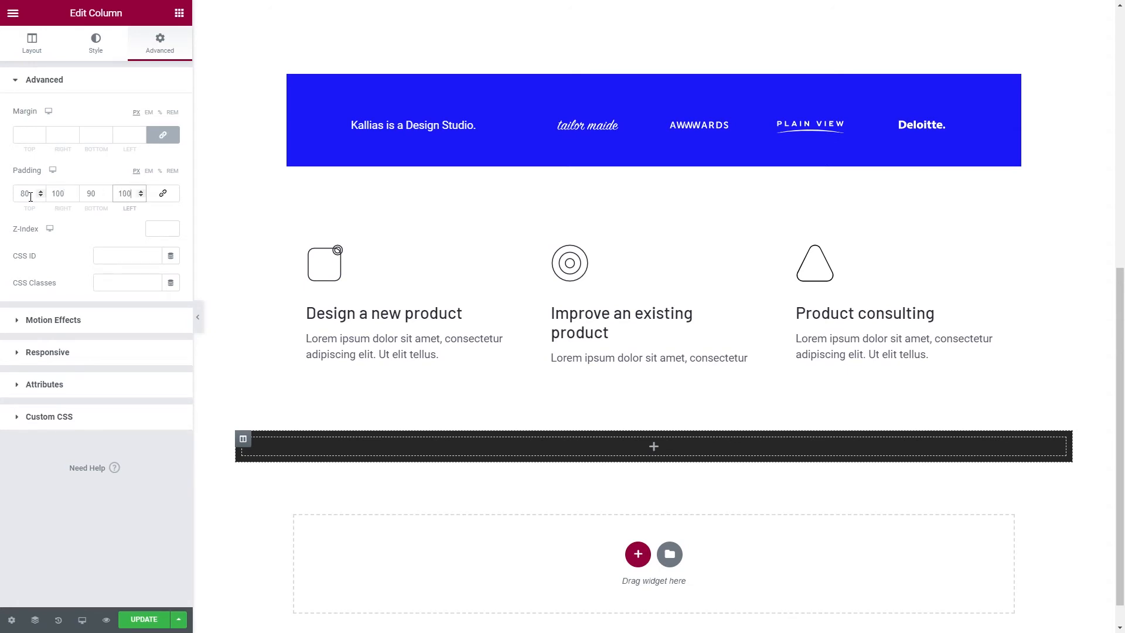
# Add a Heading widget to the dark column, with the H6 HTML tag and center alignment
pyautogui.click(179, 13)
pyautogui.moveTo(145, 134); pyautogui.dragTo(328, 449)
pyautogui.click(117, 268)
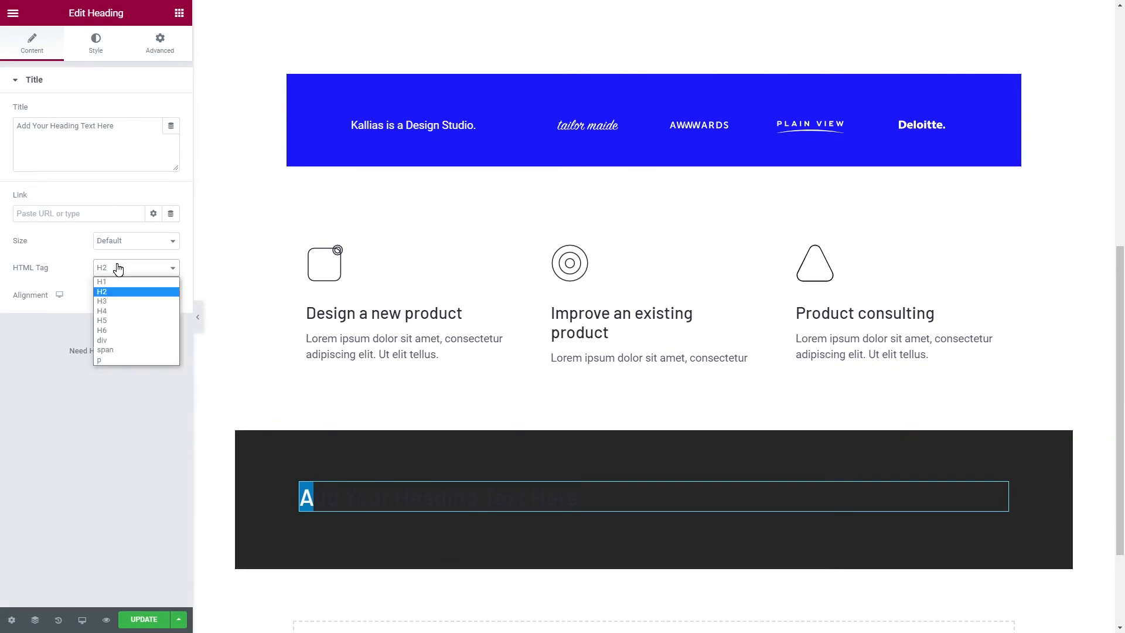
pyautogui.click(117, 330)
pyautogui.click(137, 295)
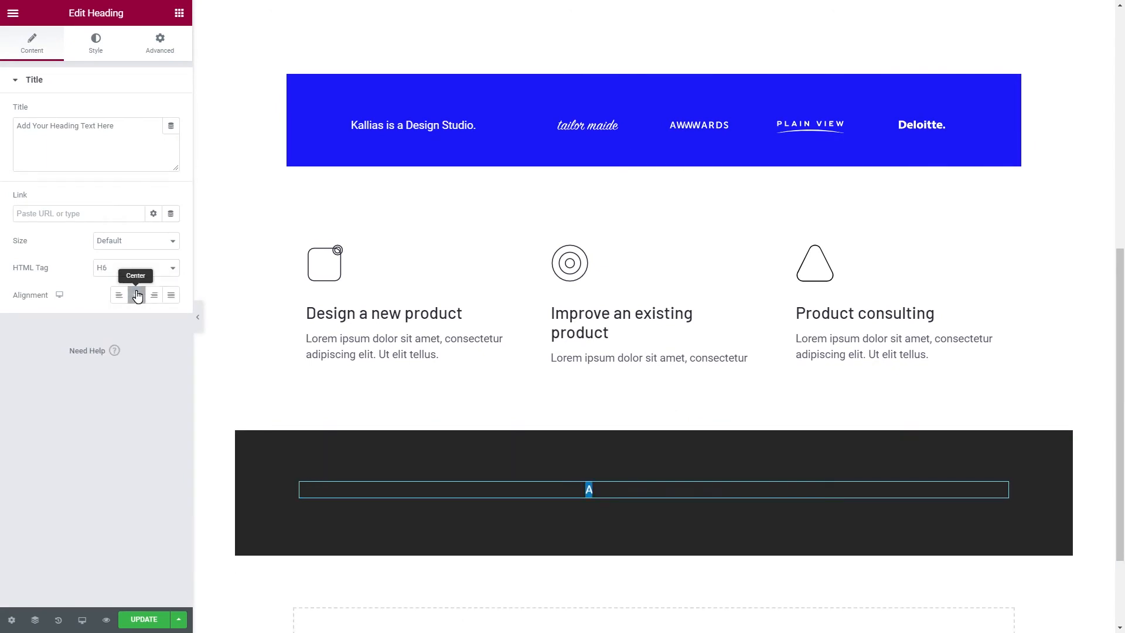
# Set the heading's text color to the white global color
pyautogui.click(98, 52)
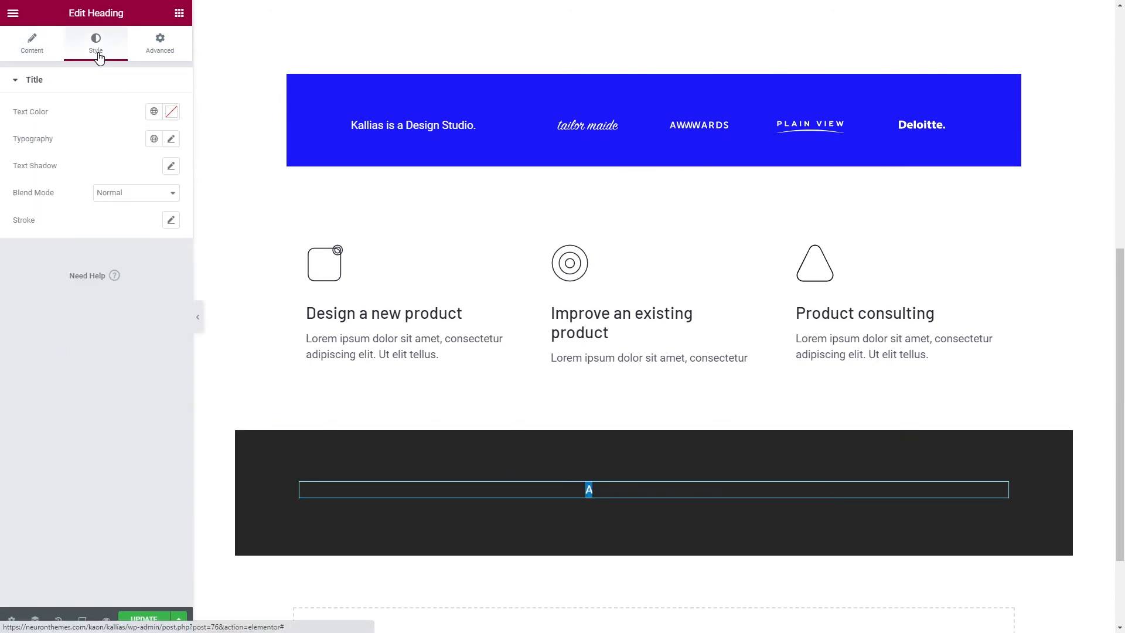
pyautogui.click(153, 112)
pyautogui.click(73, 263)
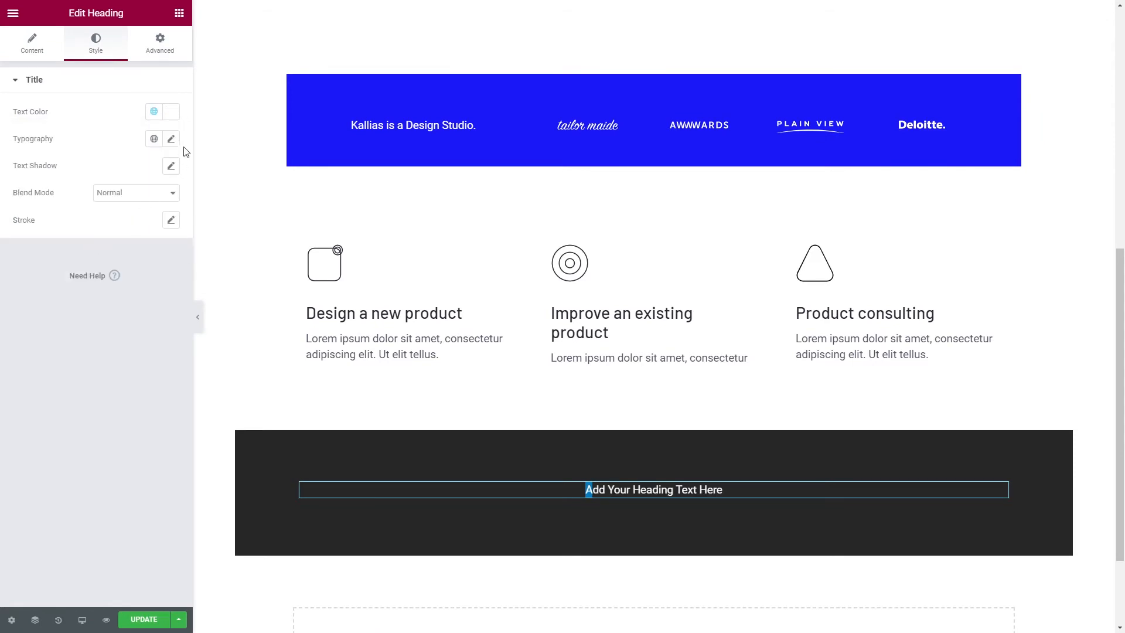
# Set the heading's typography to Barlow, size 15 px, weight 600, uppercase, with letter spacing 2
pyautogui.click(172, 139)
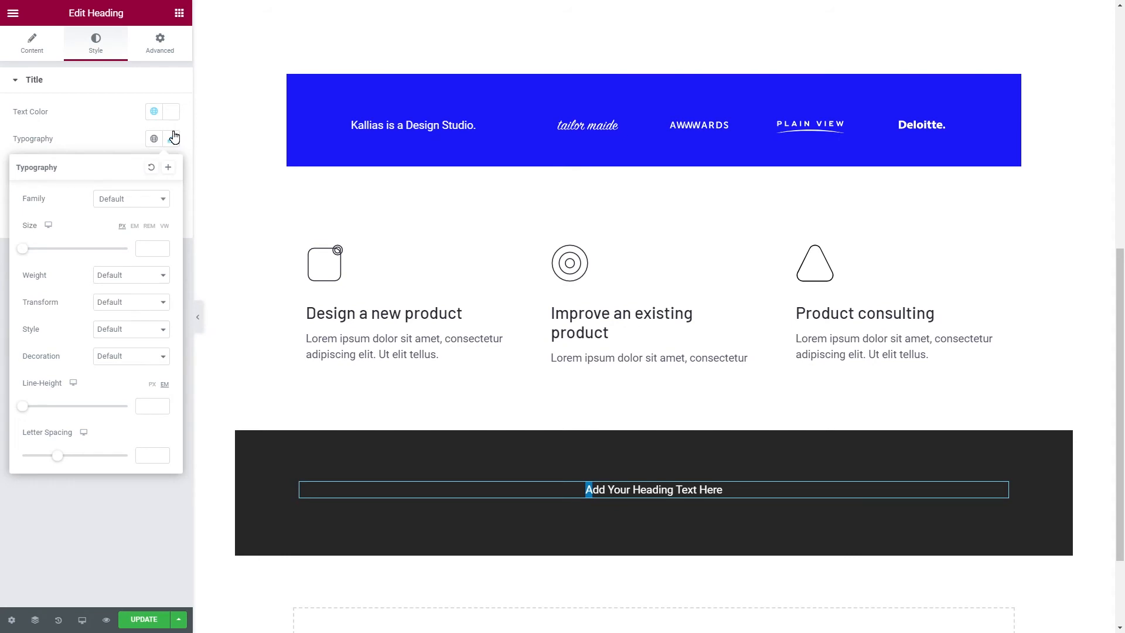
pyautogui.click(141, 199)
pyautogui.write('bar')
pyautogui.click(120, 253)
pyautogui.click(141, 250)
pyautogui.write('15')
pyautogui.click(132, 275)
pyautogui.click(125, 340)
pyautogui.click(125, 302)
pyautogui.click(121, 320)
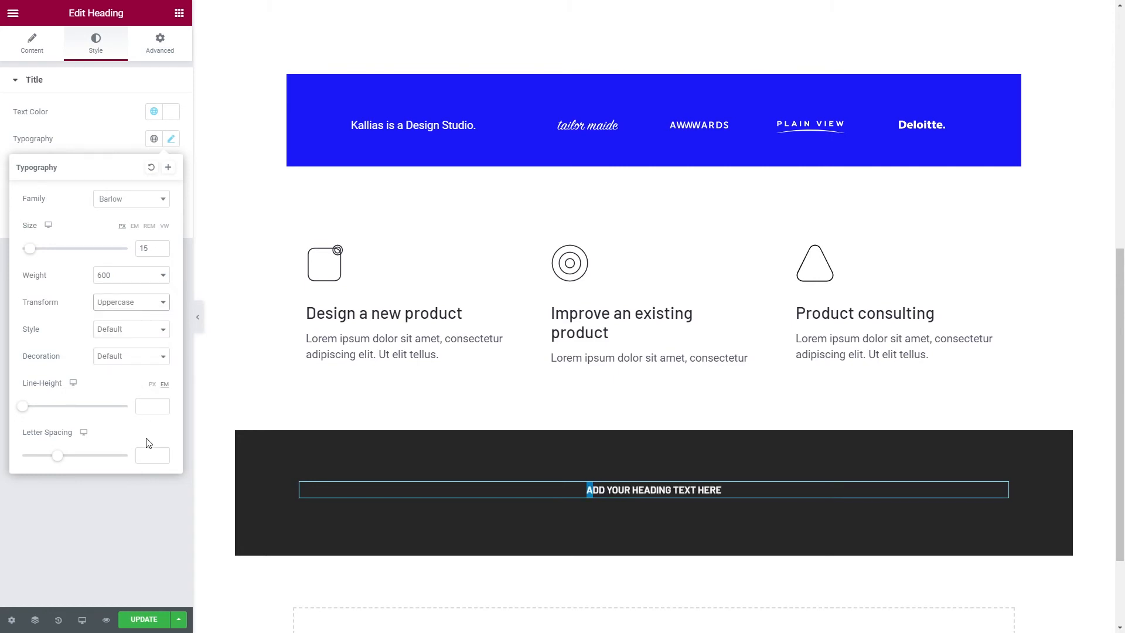
pyautogui.click(148, 456)
pyautogui.write('2')
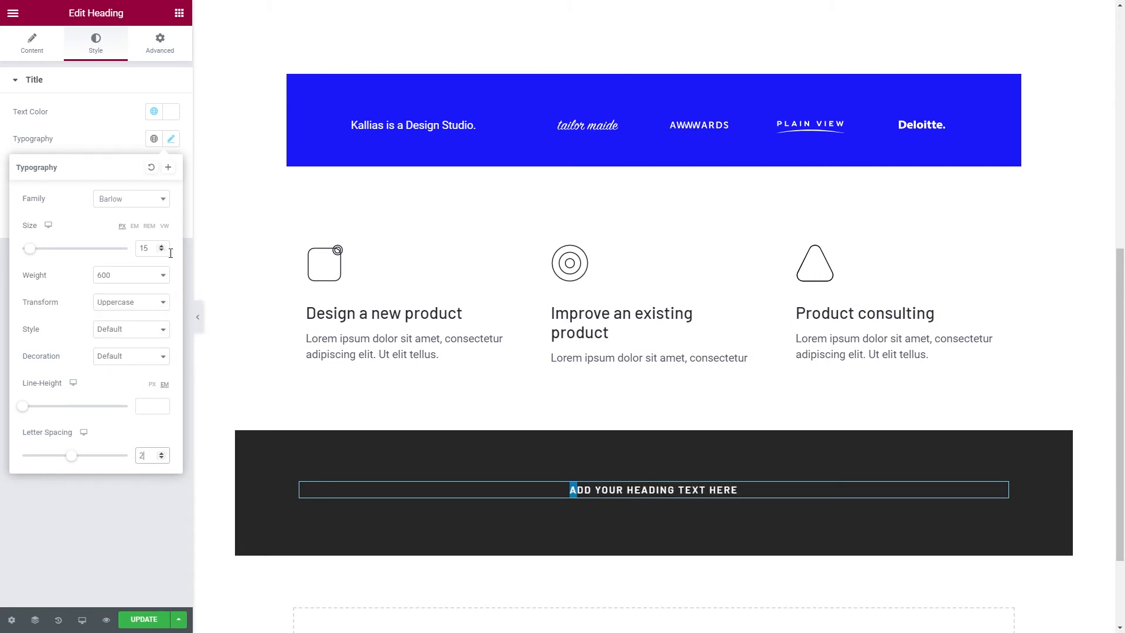
# Save the heading's typography as a new global font named "Subtitle"
pyautogui.click(168, 167)
pyautogui.write('Subtitle')
pyautogui.click(607, 358)
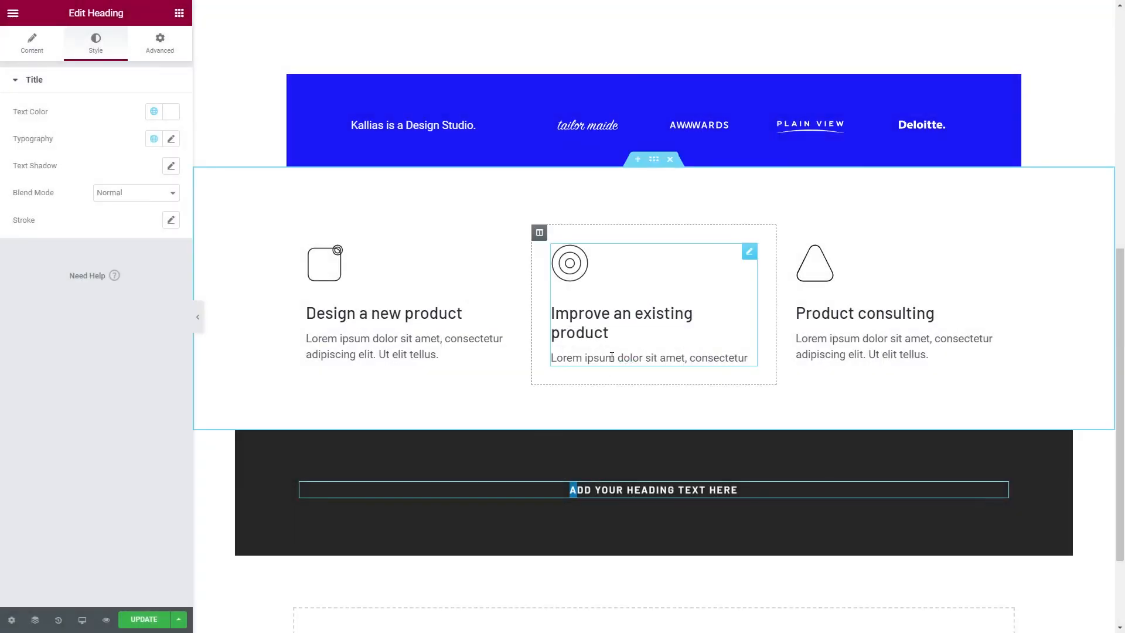
# Replace the placeholder text of the heading in the dark column with "OUR WORK"
pyautogui.click(738, 490)
pyautogui.hotkey('ctrl', 'a')
pyautogui.press('BackSpace')
pyautogui.write('OUR WORK')
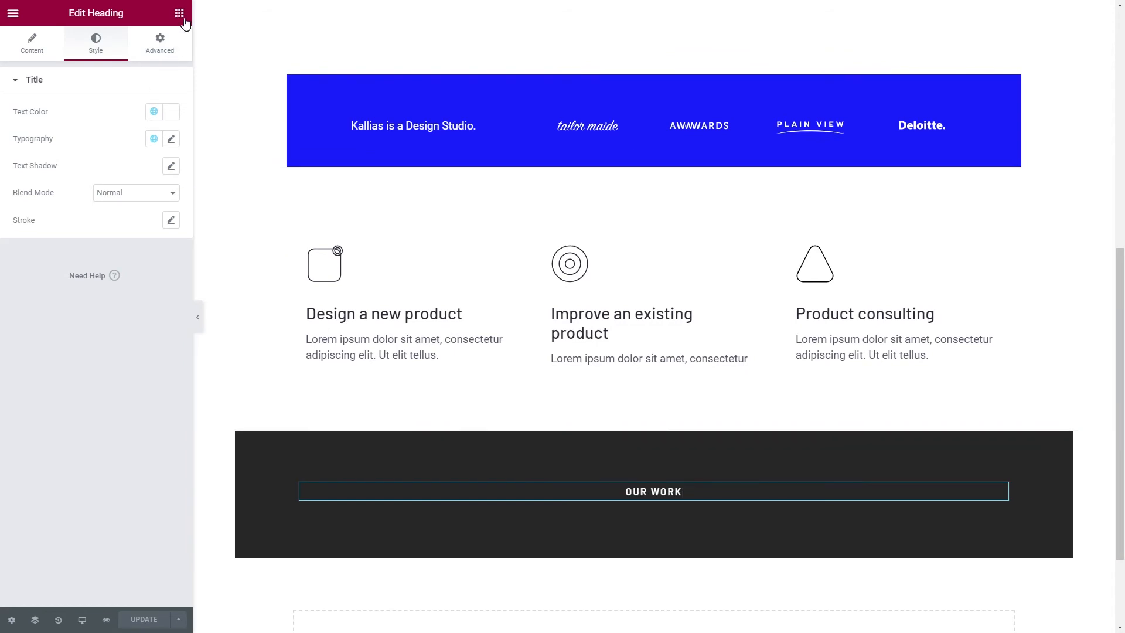
# Find the Posts widget and place it below the "OUR WORK" heading in the dark column
pyautogui.click(179, 13)
pyautogui.write('posts')
pyautogui.moveTo(142, 106); pyautogui.dragTo(650, 505)
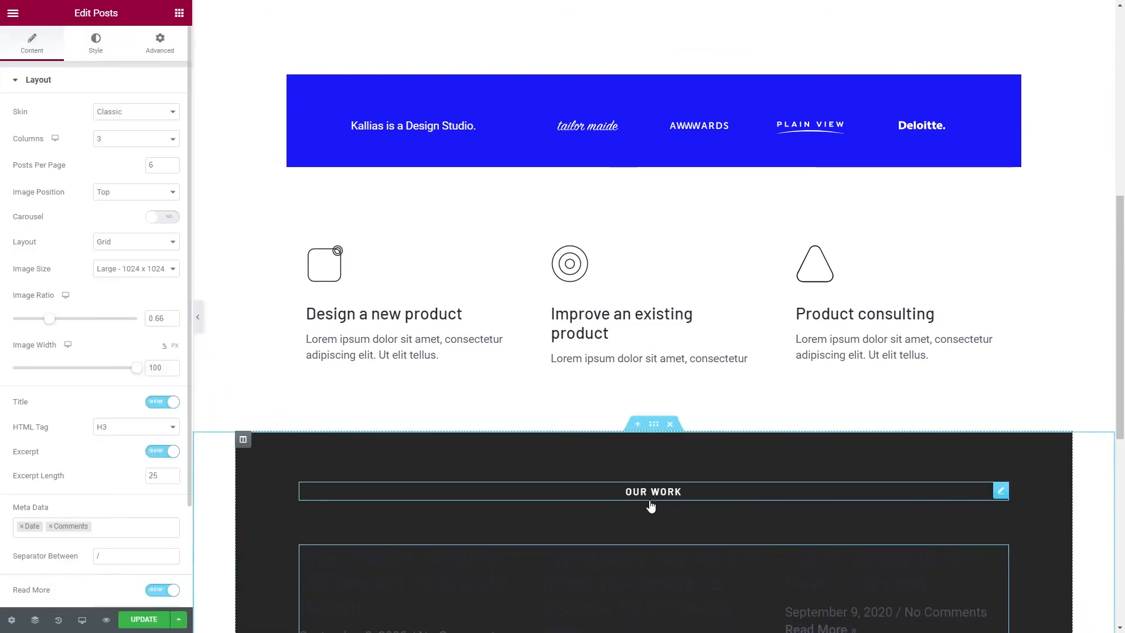
pyautogui.scroll(-4, 650, 505)
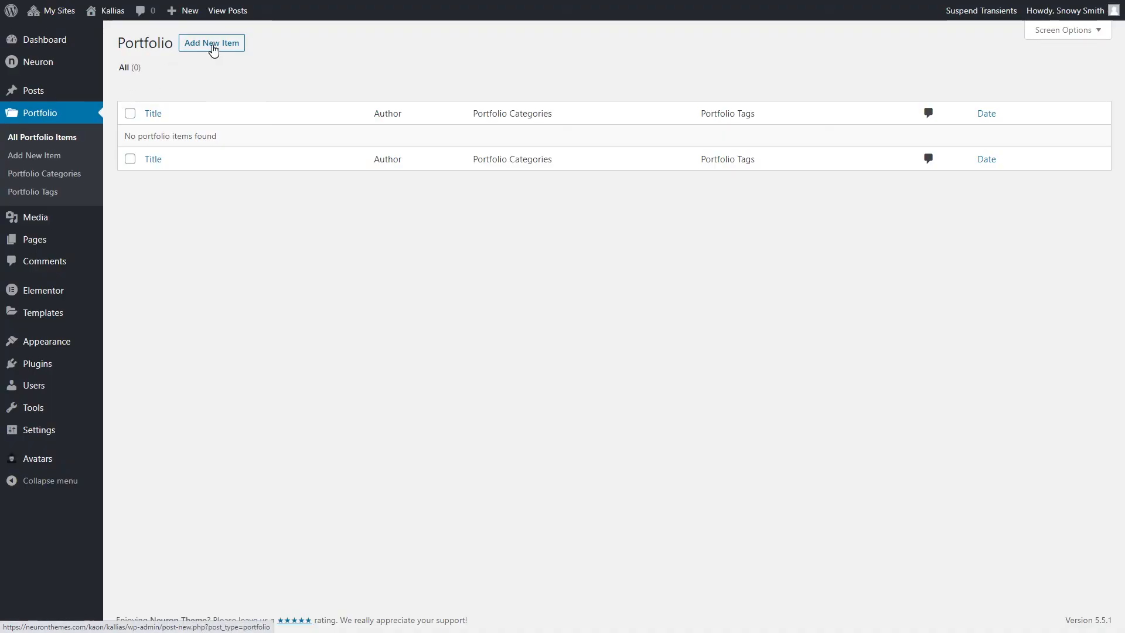
# In the WordPress dashboard, create a portfolio item titled "Deep Yellow" and paste the prepared "The brief" content into its body
pyautogui.click(211, 42)
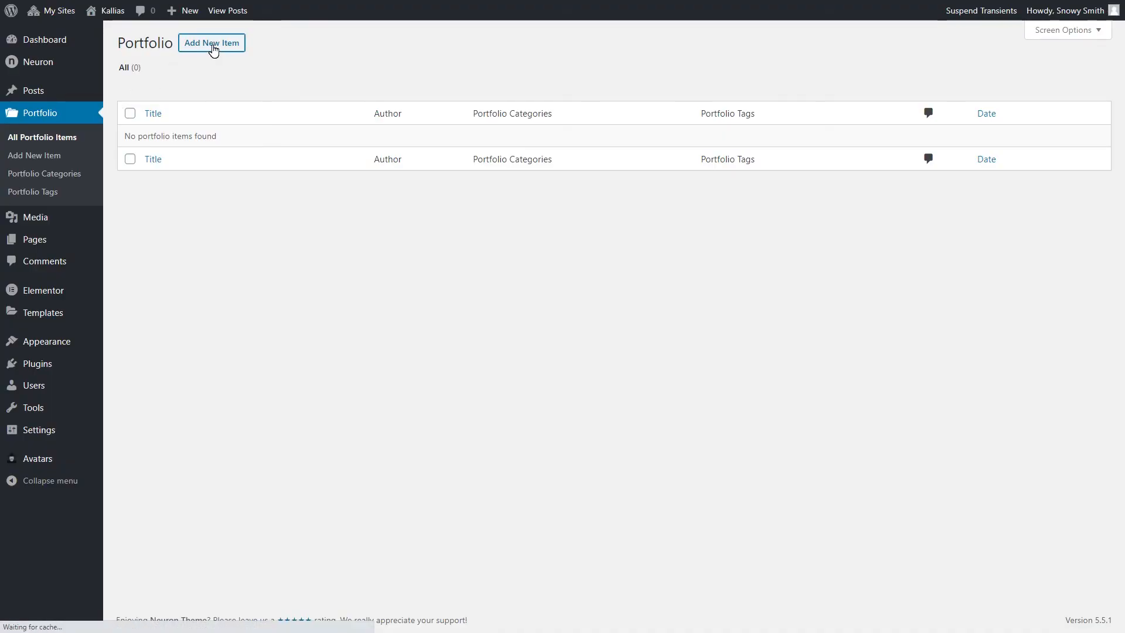
pyautogui.write('Deep Yellow')
pyautogui.click(297, 147)
pyautogui.hotkey('ctrl', 'v')
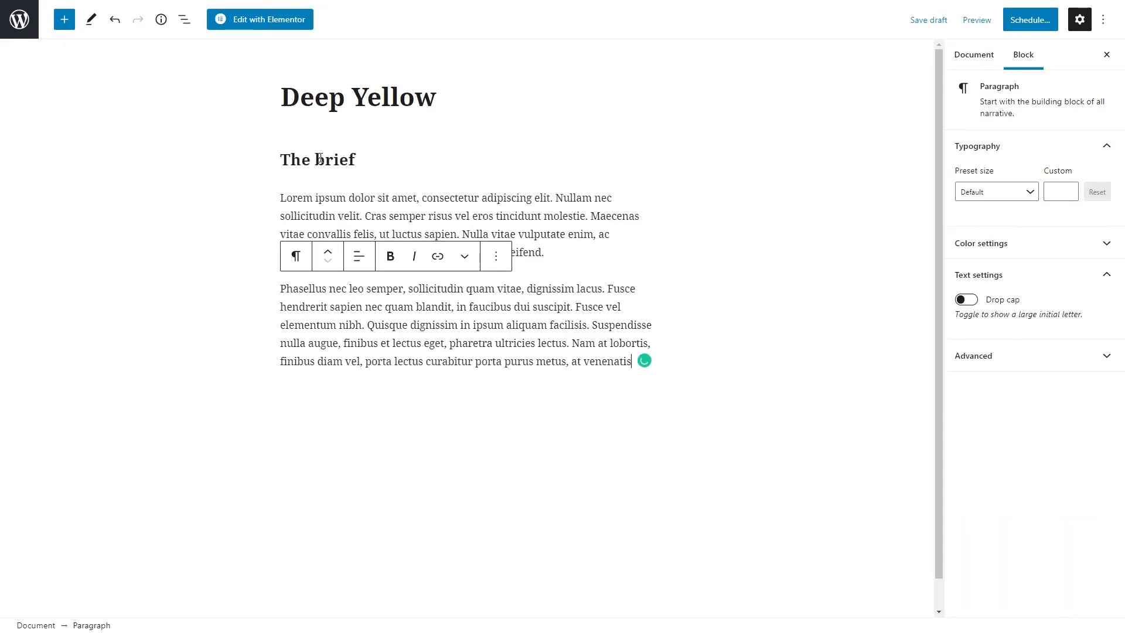
# Set item-2.jpg from the media library as the portfolio item's featured image
pyautogui.click(973, 54)
pyautogui.click(983, 217)
pyautogui.click(1035, 351)
pyautogui.scroll(-10, 809, 340)
pyautogui.click(97, 539)
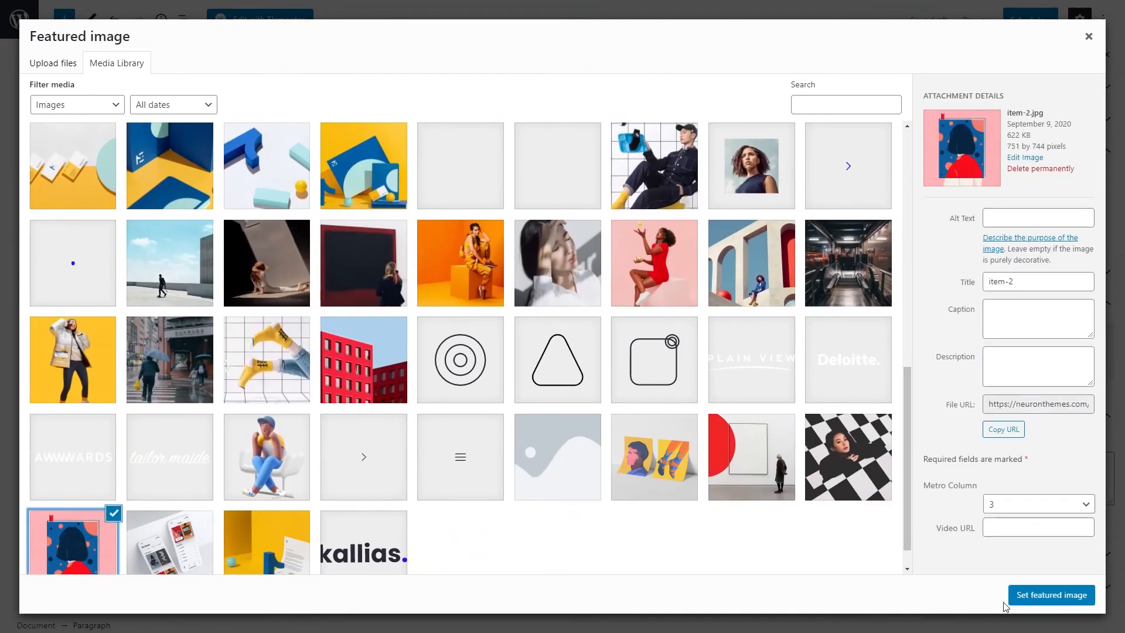
pyautogui.click(1051, 594)
# Fill in a placeholder excerpt for the portfolio item, schedule it for immediate publishing and leave the post editor
pyautogui.click(1013, 567)
pyautogui.write('Apent gravida id non et cras habitasse integrer imperdiet quis')
pyautogui.click(1030, 19)
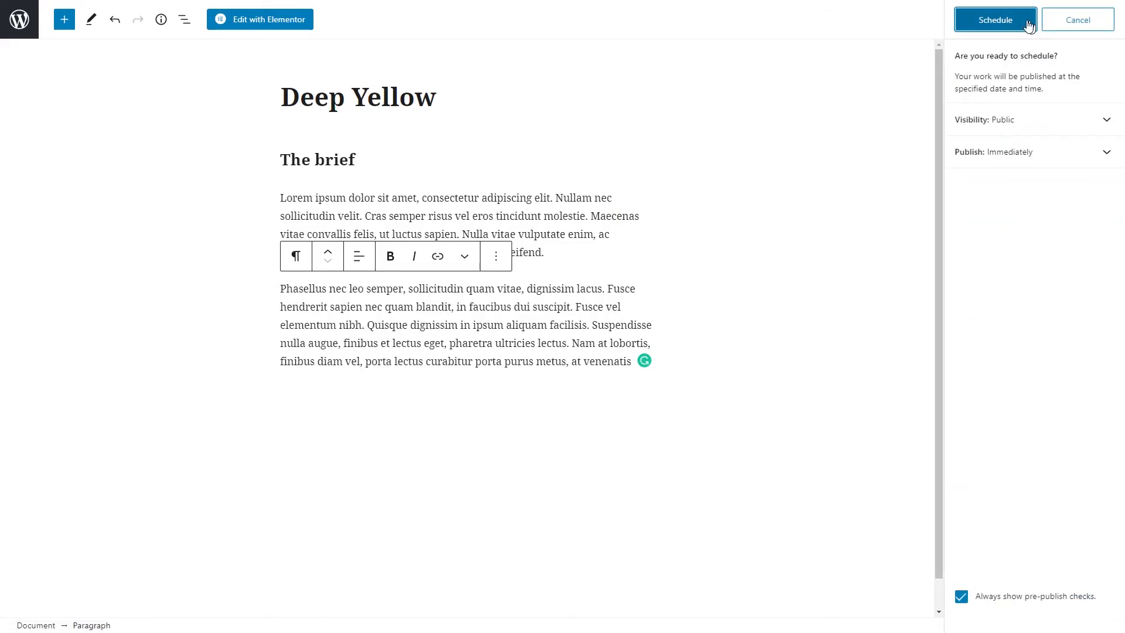
pyautogui.click(1013, 20)
pyautogui.click(1101, 23)
pyautogui.click(20, 21)
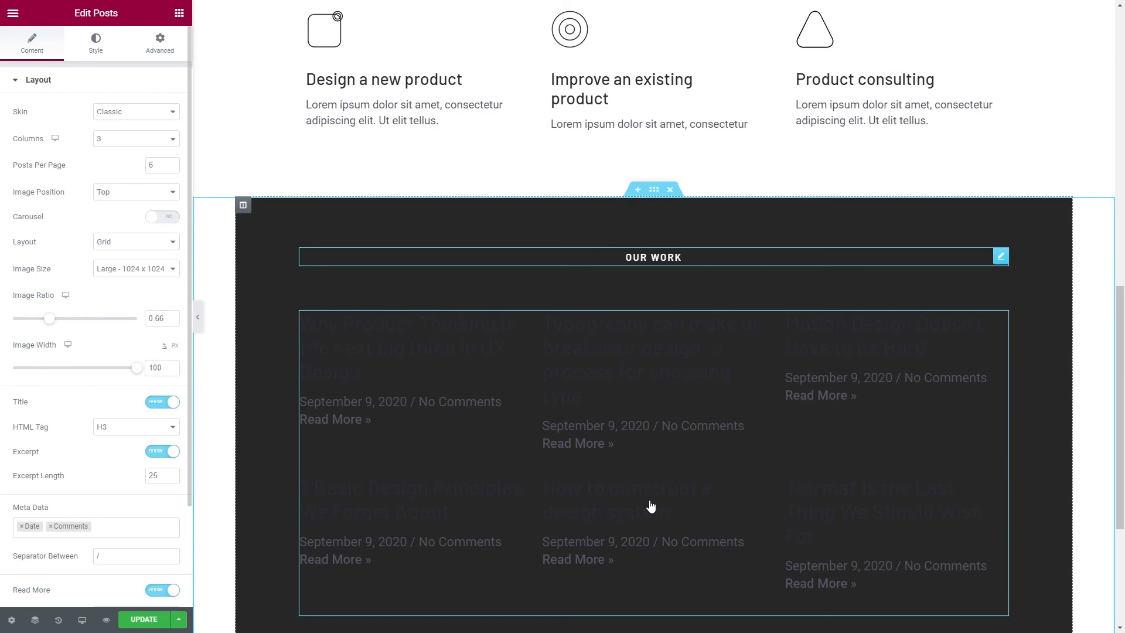
# Back in Elementor, set the Posts widget's query source to Portfolio and its order to Ascending
pyautogui.click(54, 86)
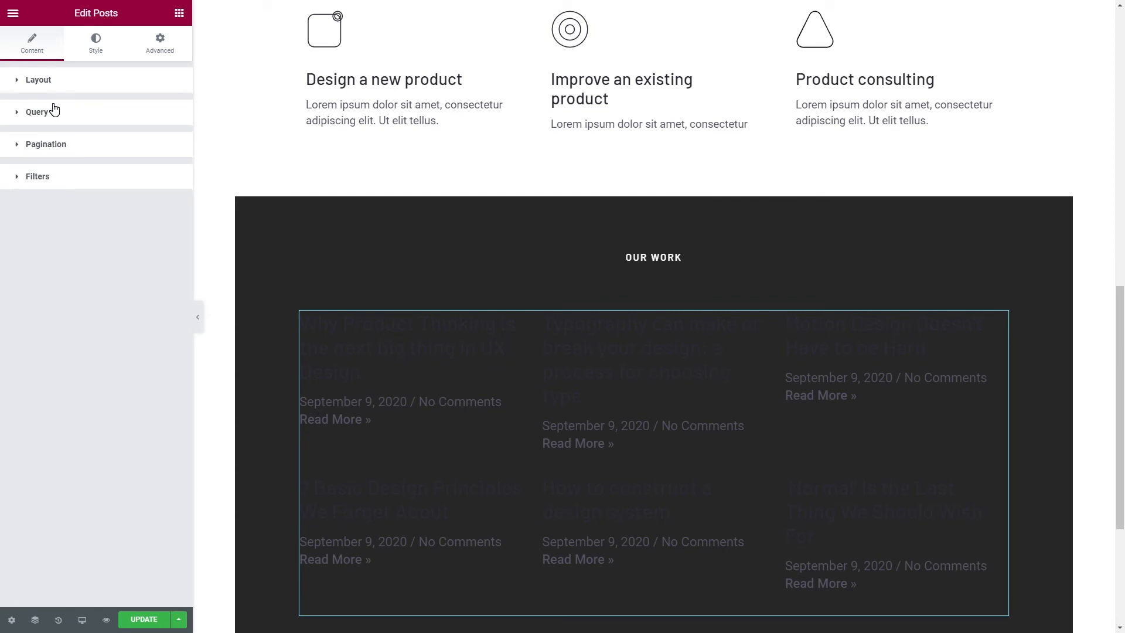
pyautogui.click(54, 112)
pyautogui.click(110, 144)
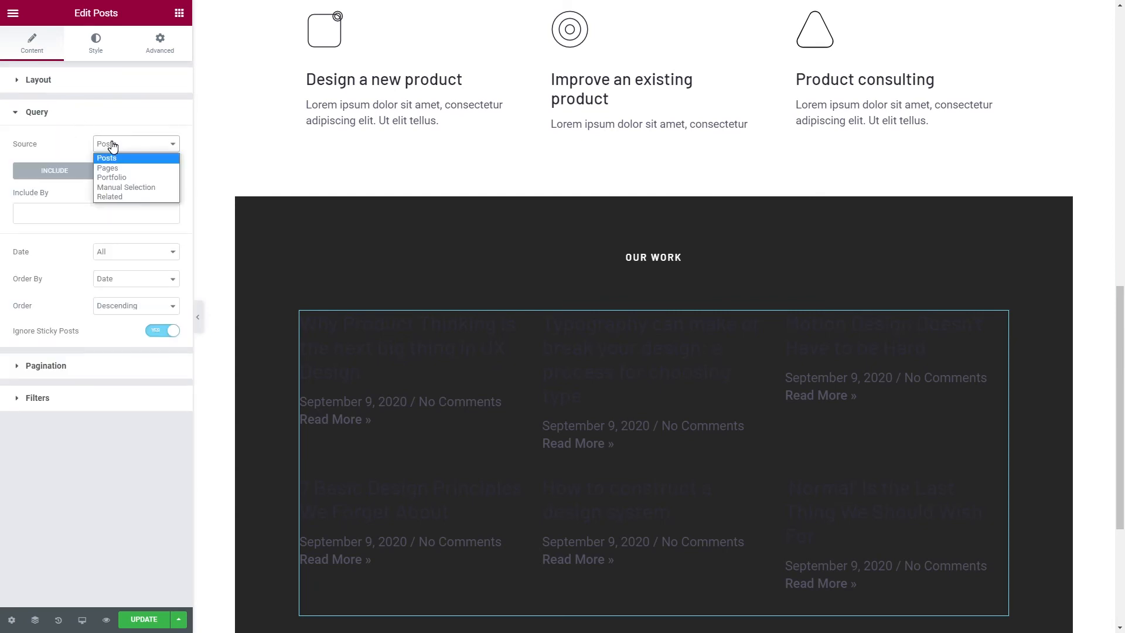
pyautogui.click(120, 177)
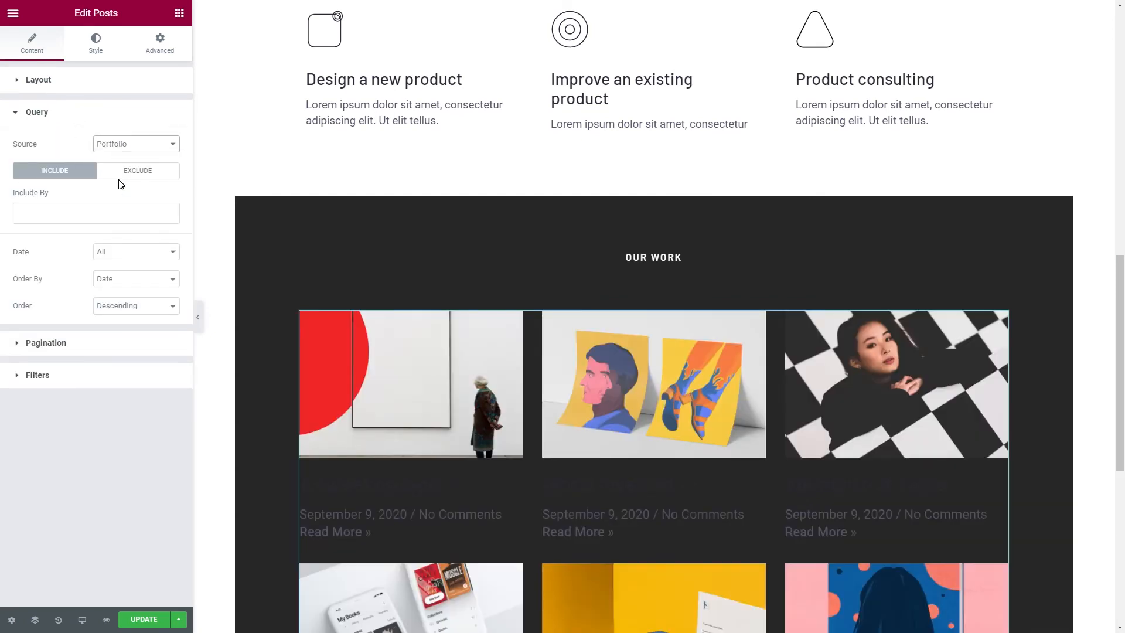
pyautogui.click(116, 309)
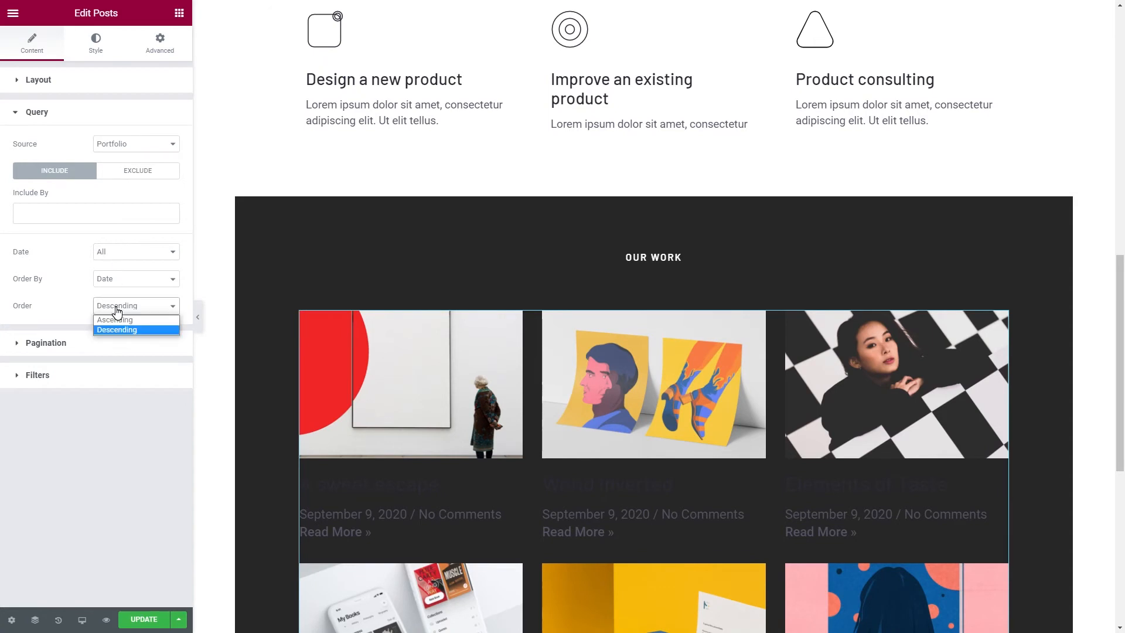
pyautogui.click(116, 317)
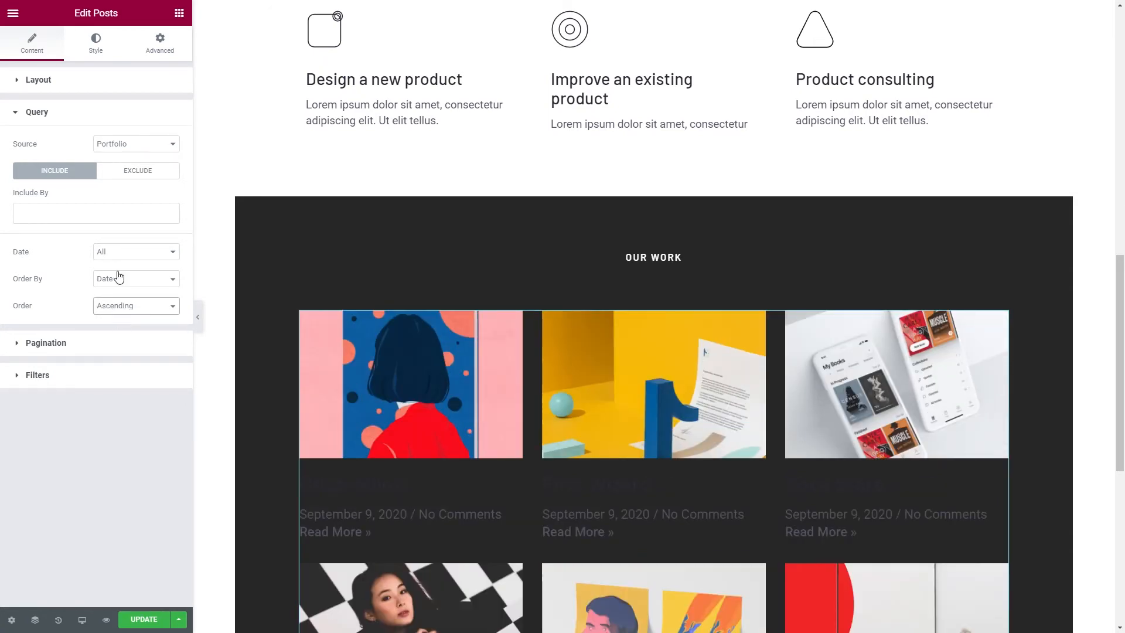
# Turn the portfolio grid into a carousel with slides per view on Auto and a custom width of 70
pyautogui.click(82, 77)
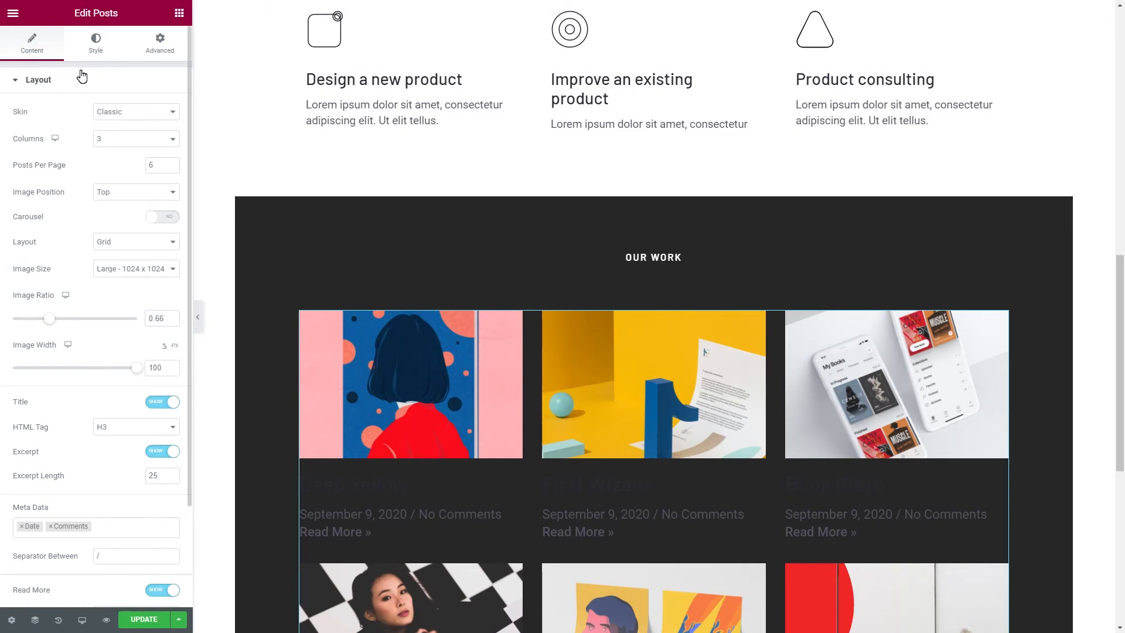
pyautogui.click(162, 217)
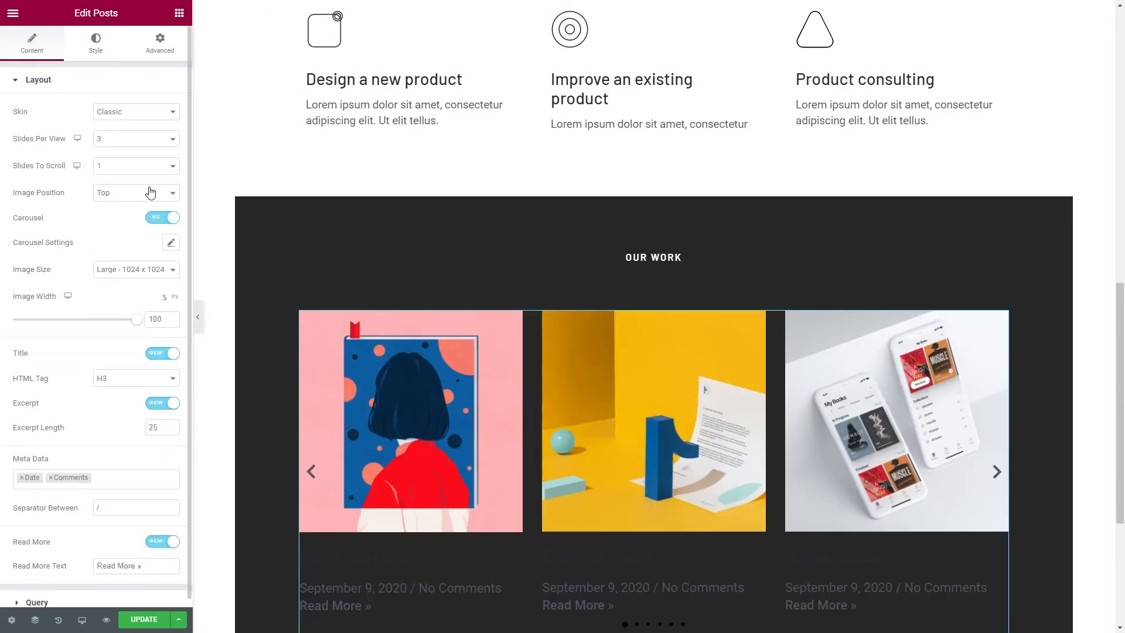
pyautogui.click(122, 141)
pyautogui.click(110, 247)
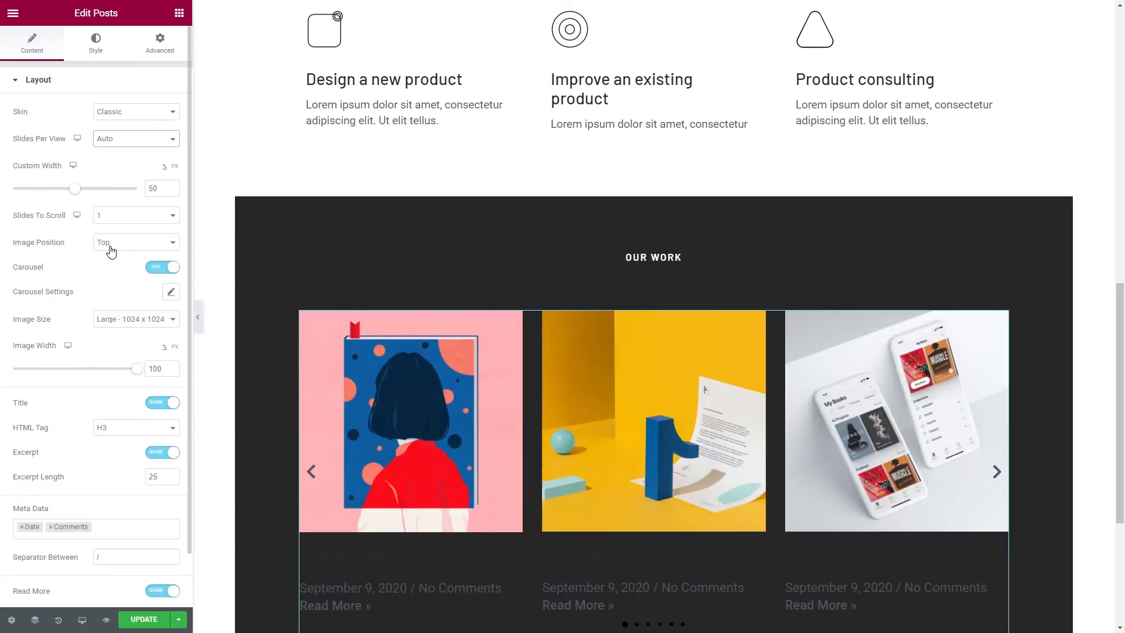
pyautogui.doubleClick(159, 189)
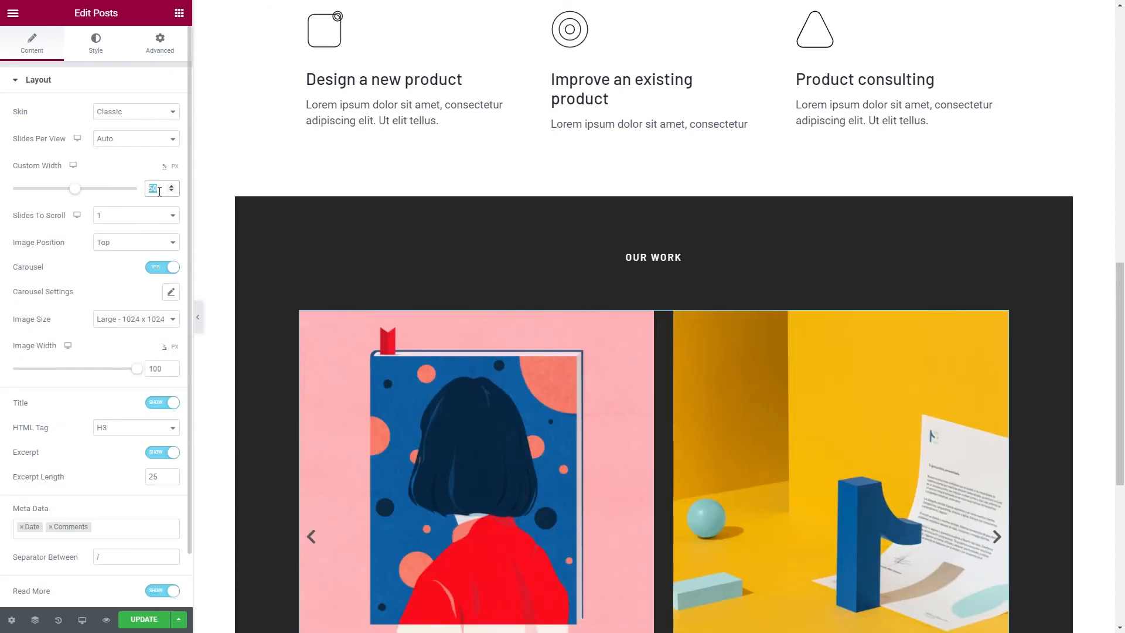
pyautogui.write('70')
# Set the carousel's image position to Left and its navigation to Dots only
pyautogui.click(135, 243)
pyautogui.click(123, 265)
pyautogui.scroll(-3, 283, 294)
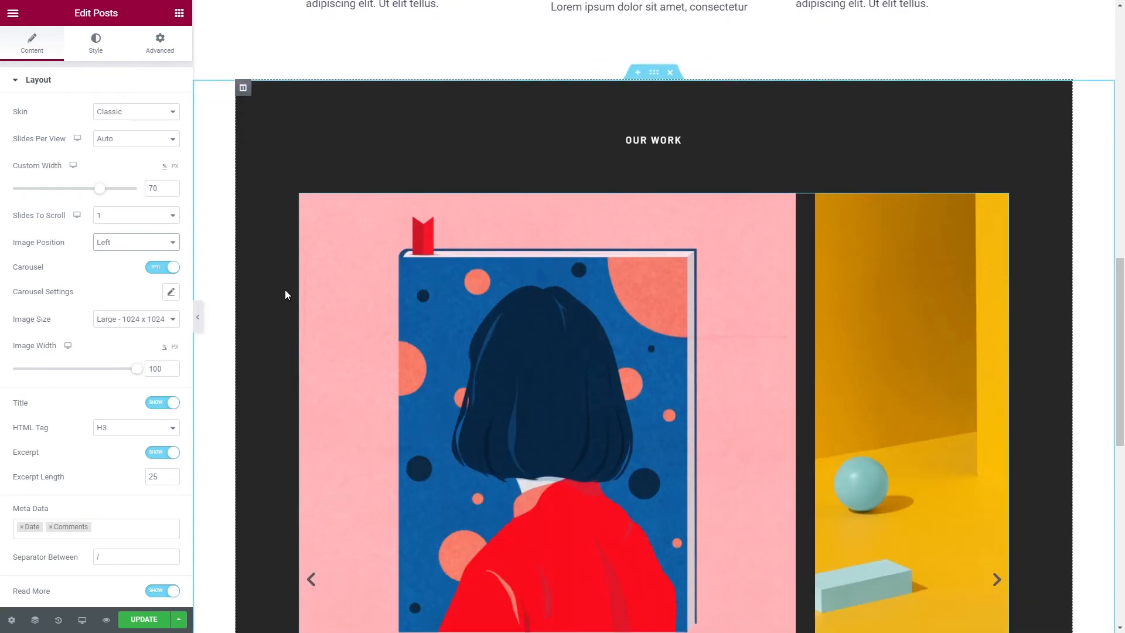
pyautogui.click(172, 293)
pyautogui.click(167, 329)
pyautogui.click(111, 370)
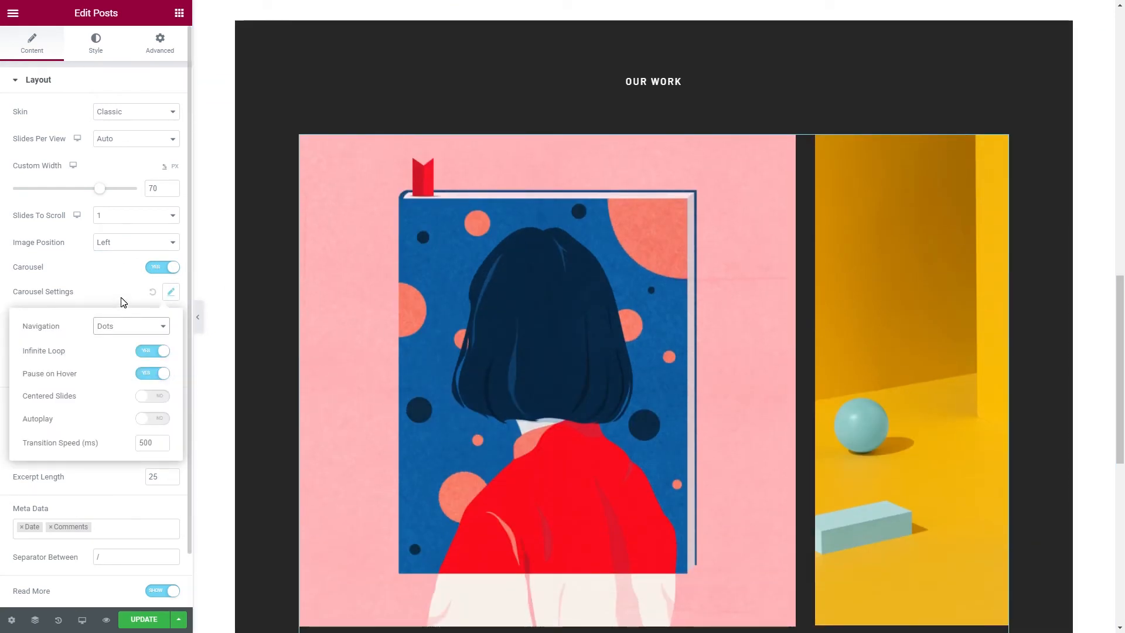
pyautogui.click(121, 303)
# Set the carousel's image size to Full and its image width to 400 px
pyautogui.click(123, 319)
pyautogui.click(104, 390)
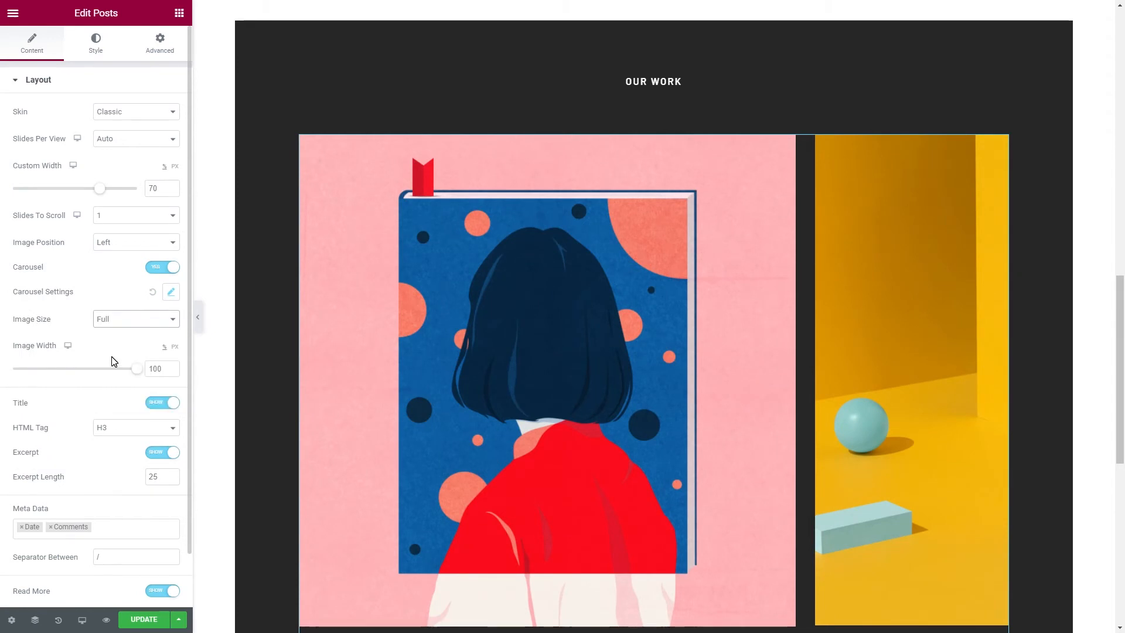
pyautogui.doubleClick(157, 369)
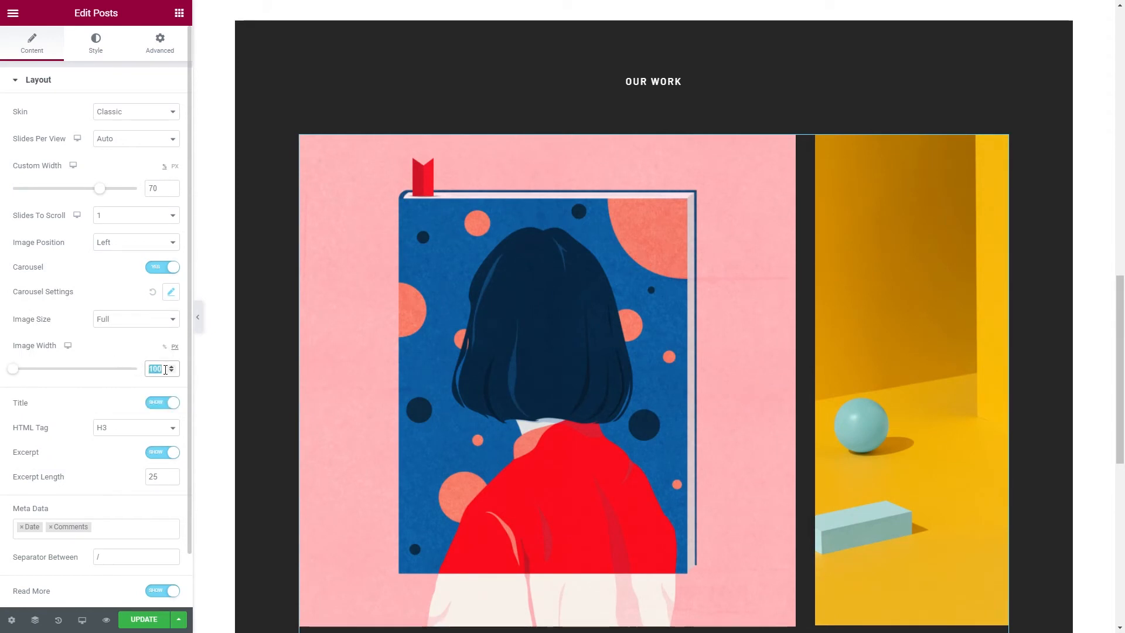
pyautogui.write('400')
# Set the post titles' HTML tag to H1 and hide the excerpt
pyautogui.click(125, 433)
pyautogui.click(117, 444)
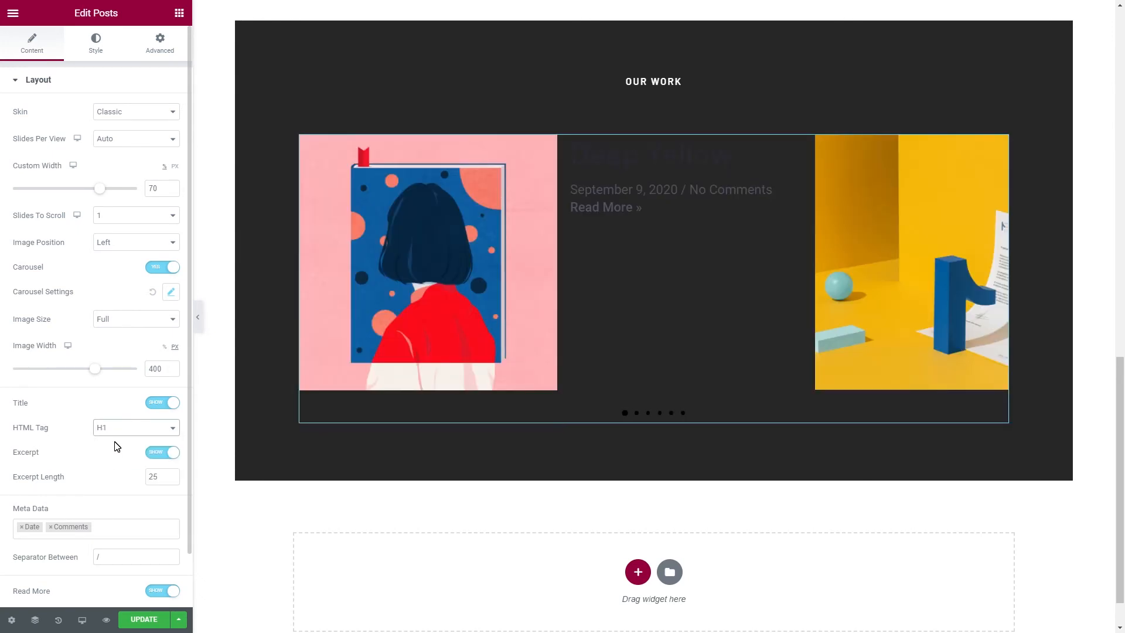
pyautogui.click(157, 454)
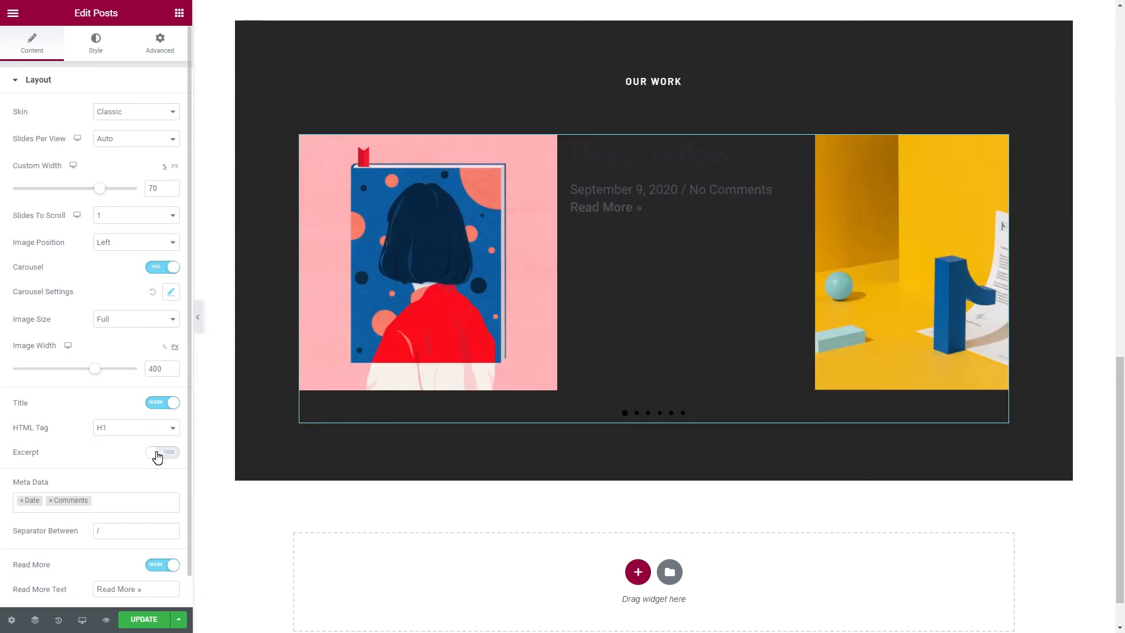
# Replace the Date and Comments meta data with Terms, using the Portfolio Categories taxonomy
pyautogui.scroll(-1, 142, 460)
pyautogui.click(21, 468)
pyautogui.click(21, 468)
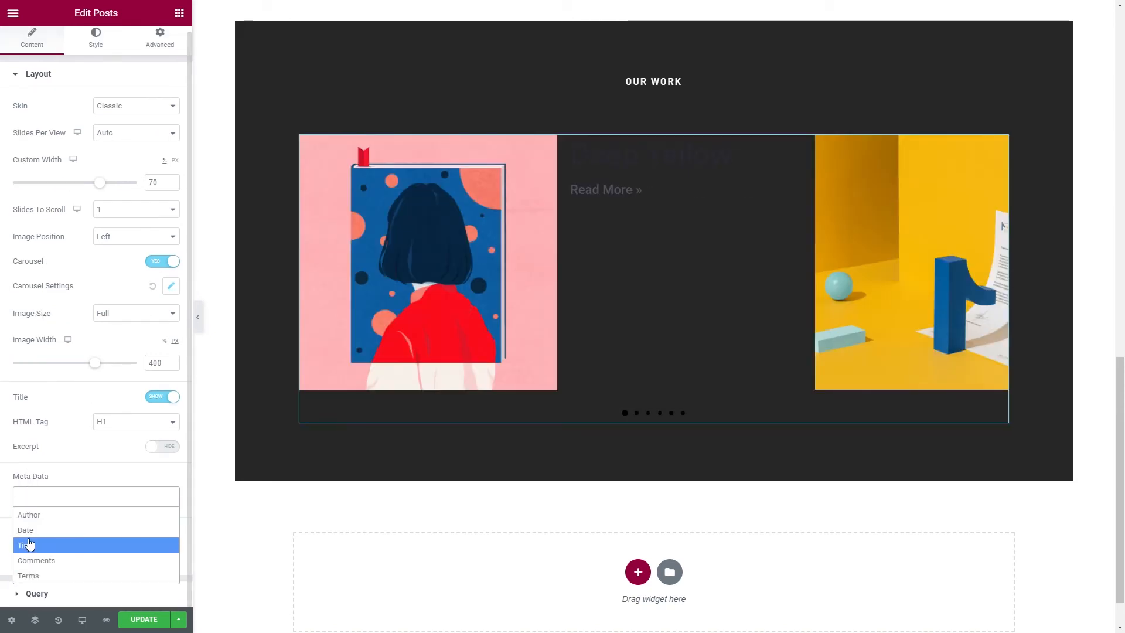
pyautogui.click(31, 575)
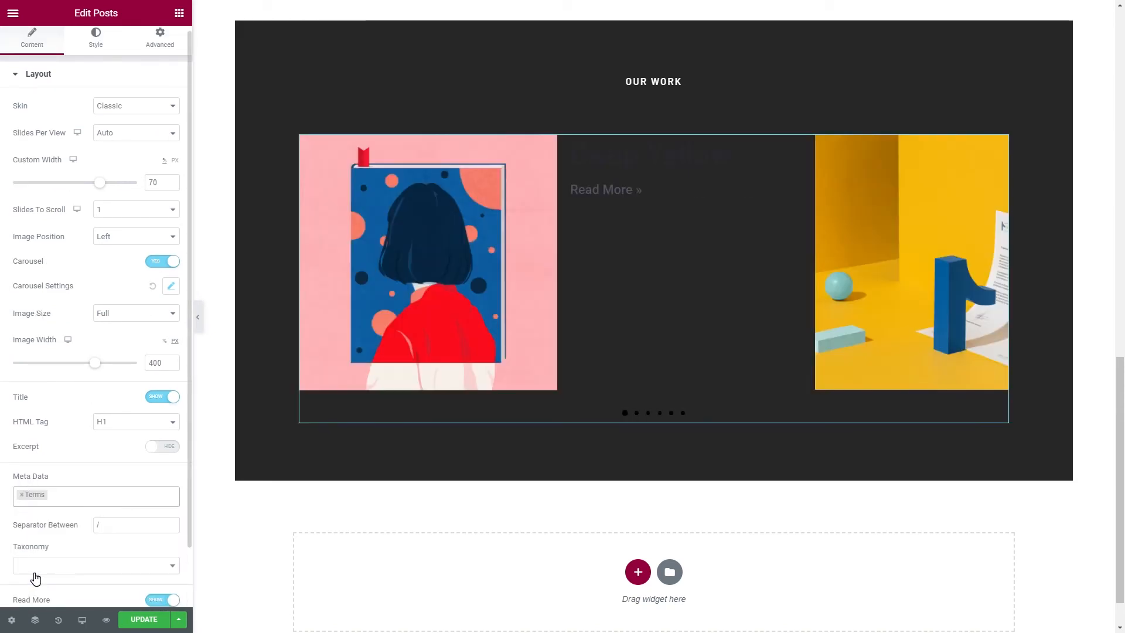
pyautogui.click(36, 568)
pyautogui.click(65, 532)
pyautogui.scroll(-2, 69, 534)
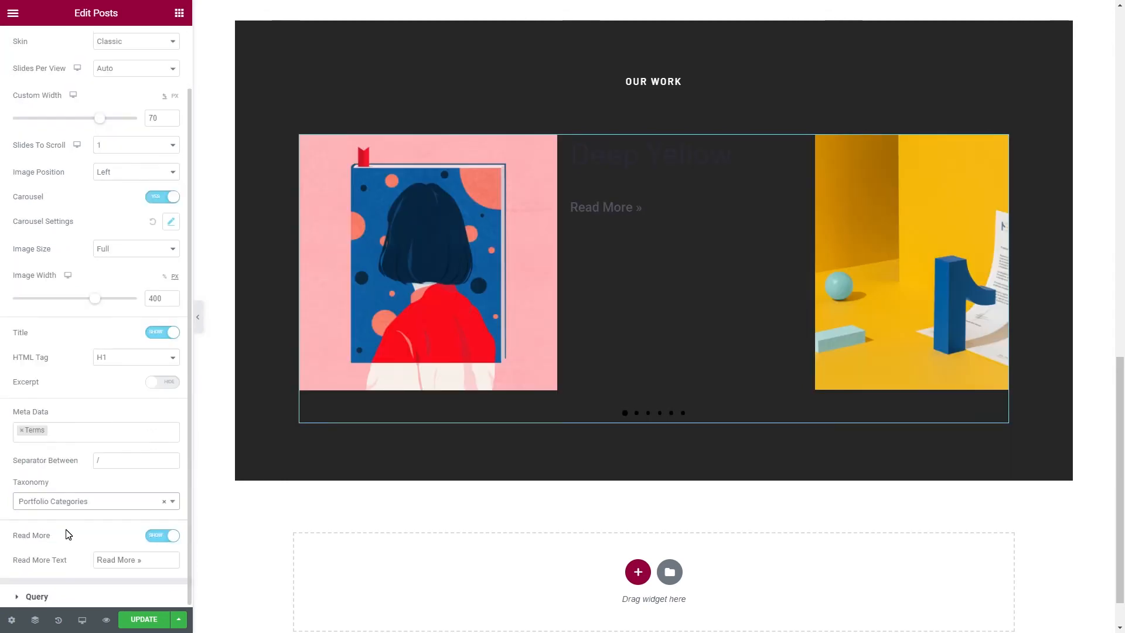
# Change the Read More text of the portfolio carousel to "Show Project"
pyautogui.click(151, 558)
pyautogui.hotkey('ctrl', 'a')
pyautogui.write('Show Project')
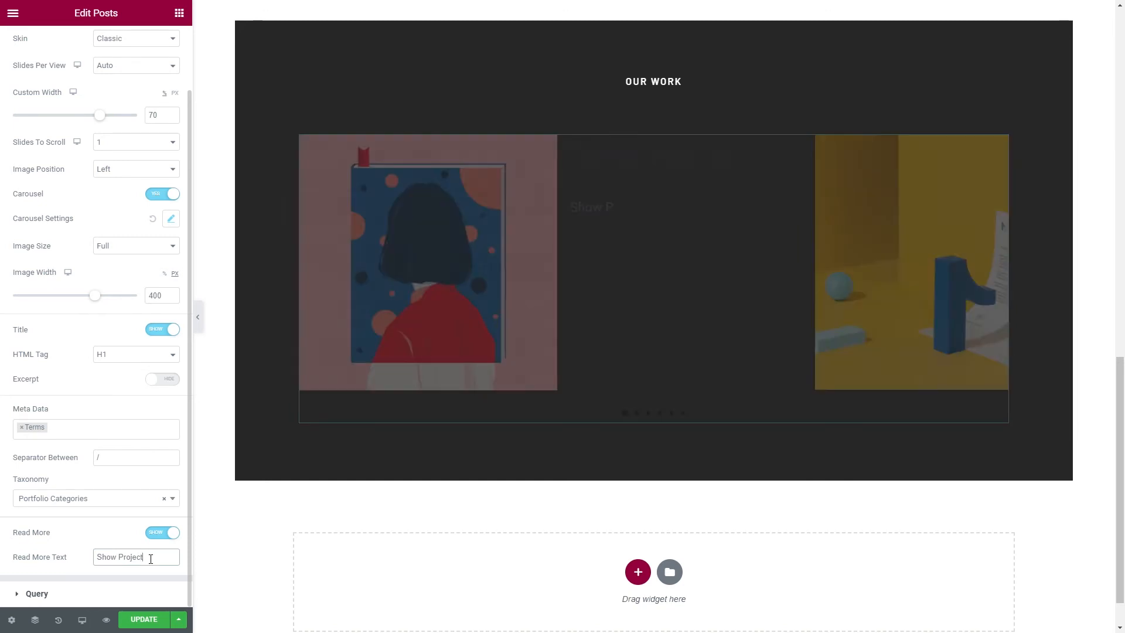
# Set the space between the carousel's posts to 60
pyautogui.scroll(2, 138, 445)
pyautogui.click(96, 50)
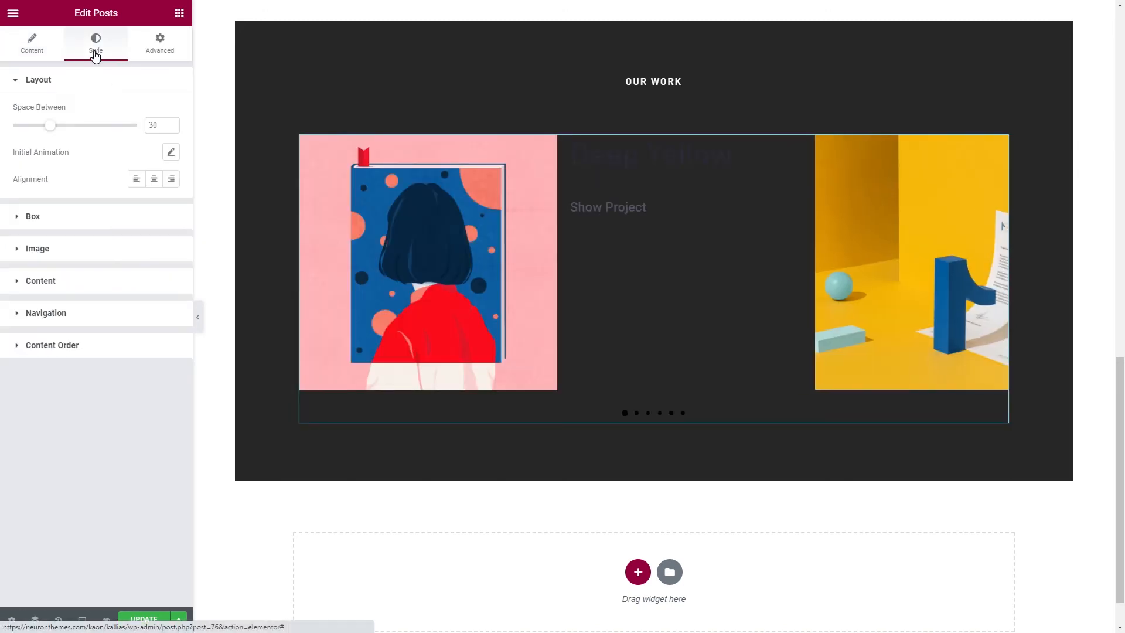
pyautogui.doubleClick(155, 125)
pyautogui.write('60')
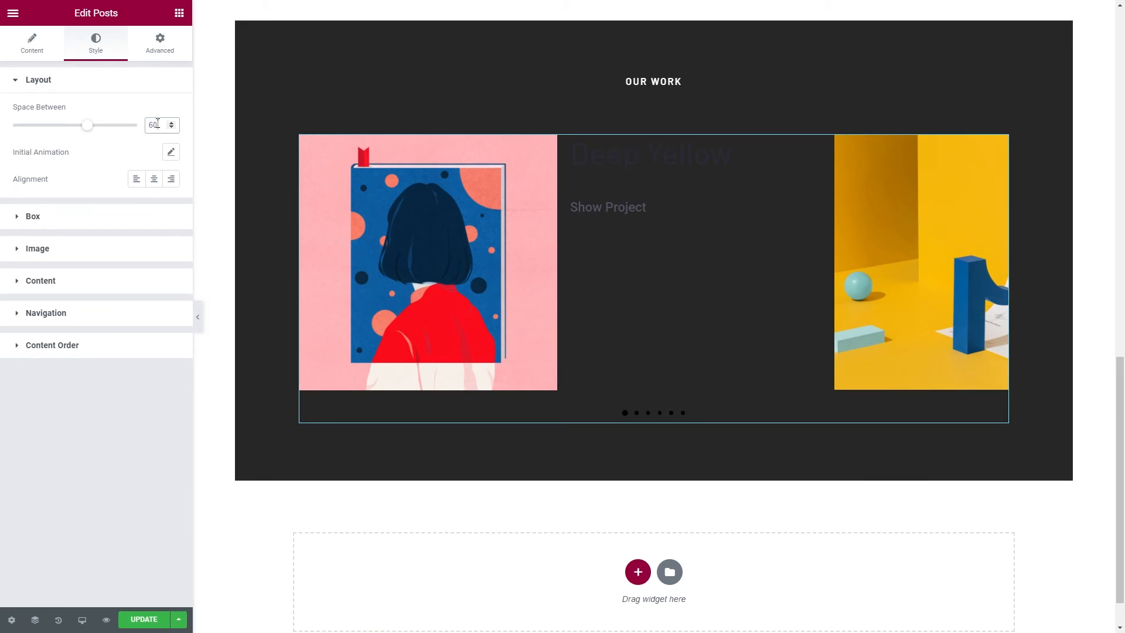
# Set the post boxes' content padding, unlinked, to 60 top, 20 right, 0 bottom and 50 left
pyautogui.click(139, 223)
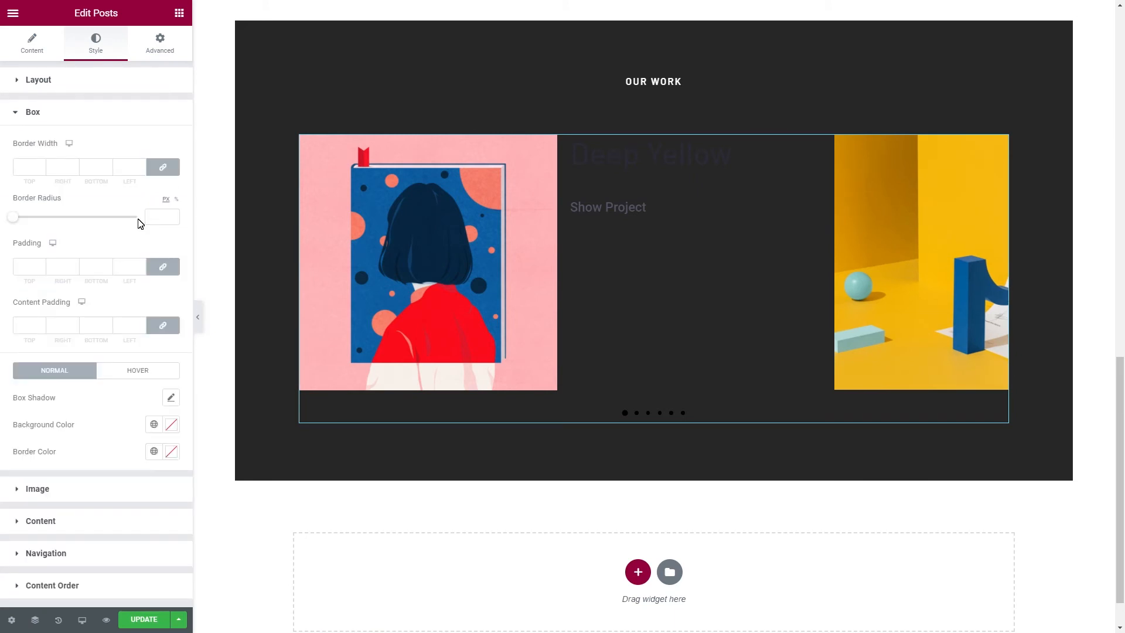
pyautogui.click(163, 325)
pyautogui.click(23, 326)
pyautogui.write('60')
pyautogui.press('Tab')
pyautogui.write('20')
pyautogui.press('Tab')
pyautogui.press('Tab')
pyautogui.write('50')
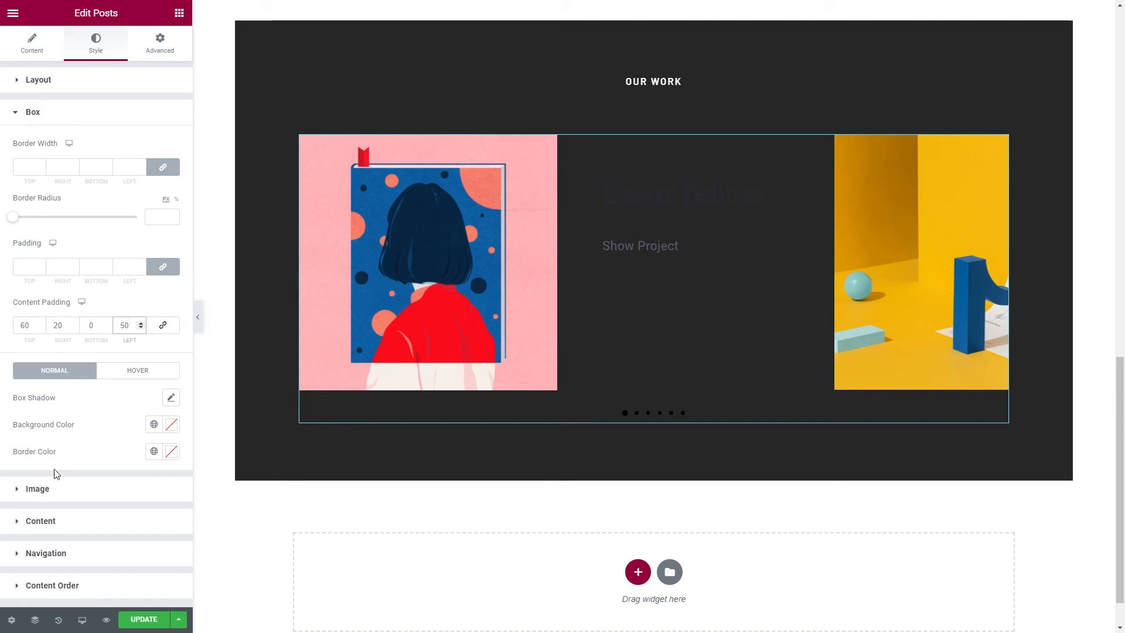
# Set the spacing of the carousel's post images to 0
pyautogui.click(56, 492)
pyautogui.click(152, 249)
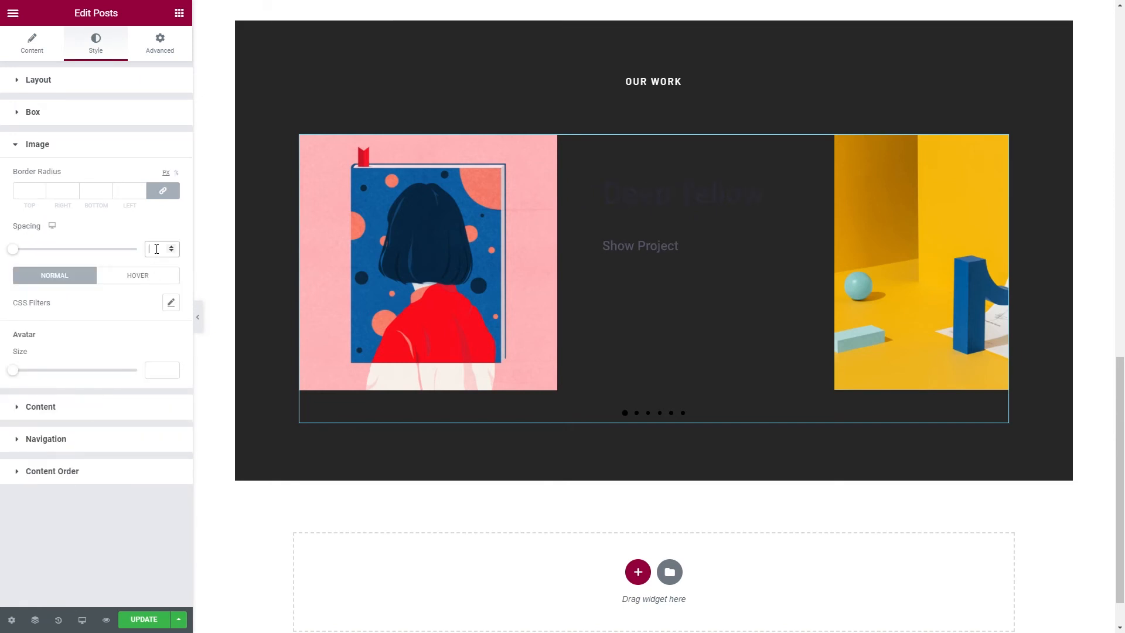
pyautogui.write('0')
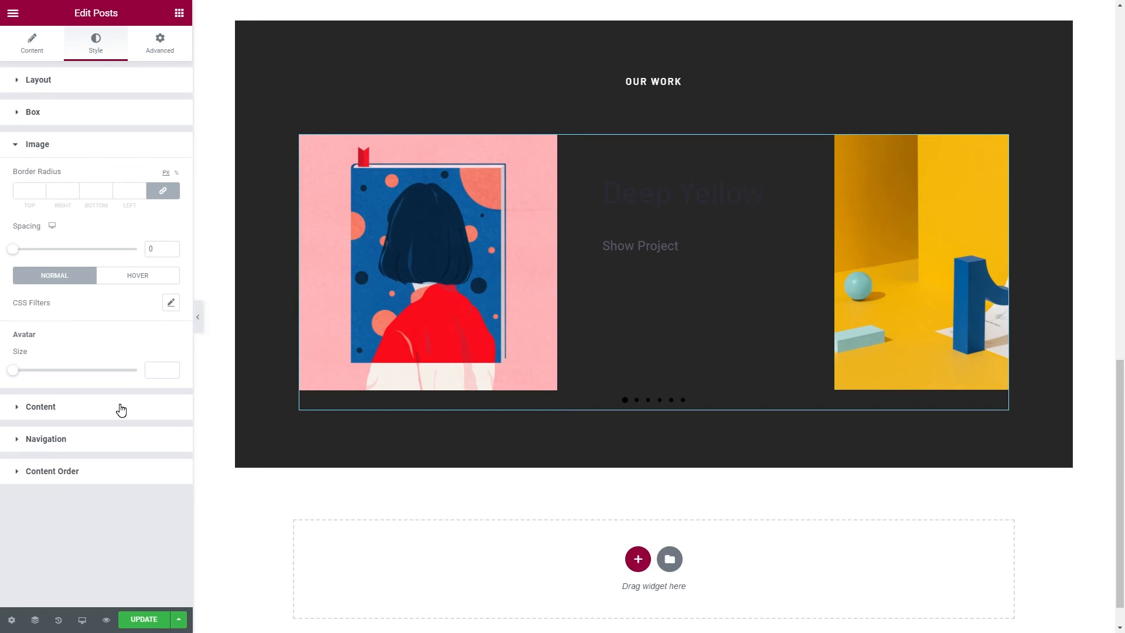
# Apply the White global color to the post titles
pyautogui.click(121, 407)
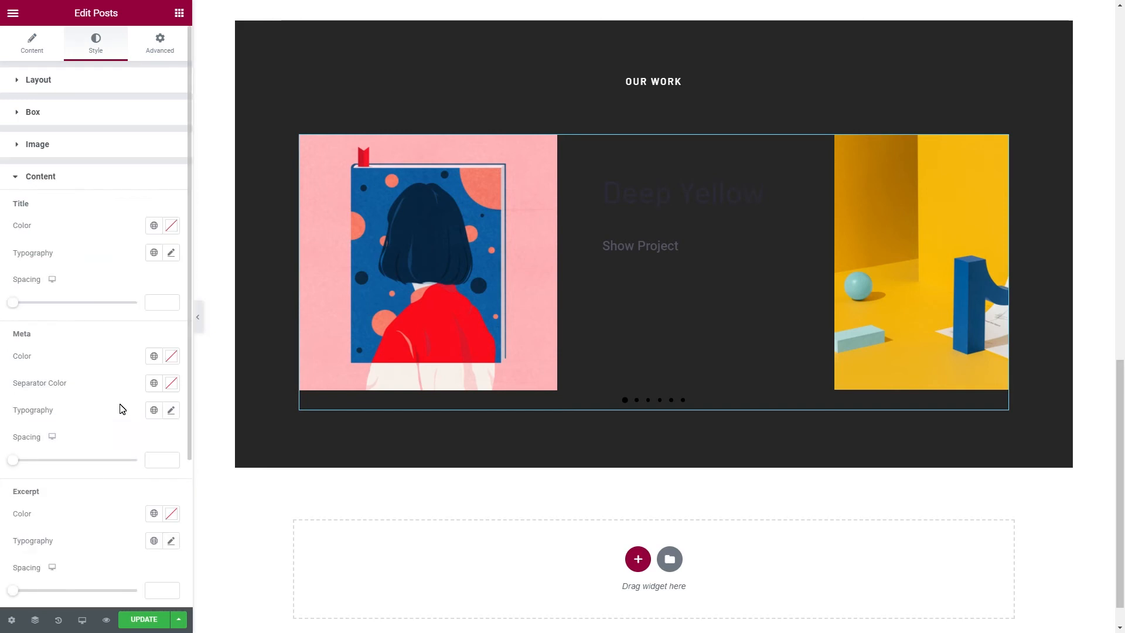
pyautogui.click(154, 225)
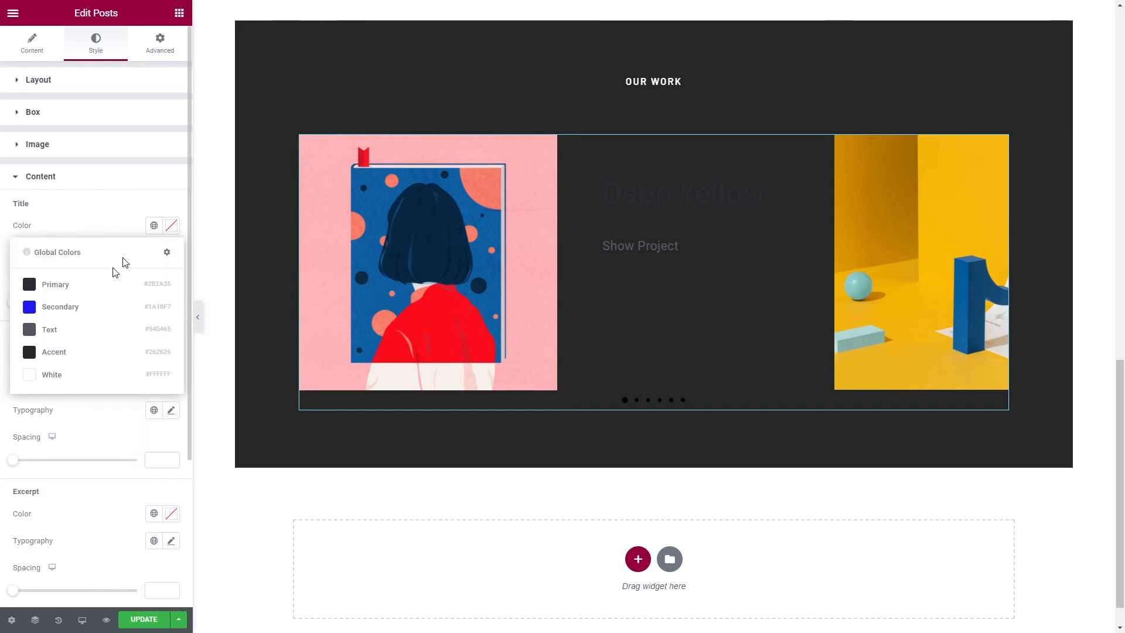
pyautogui.click(56, 373)
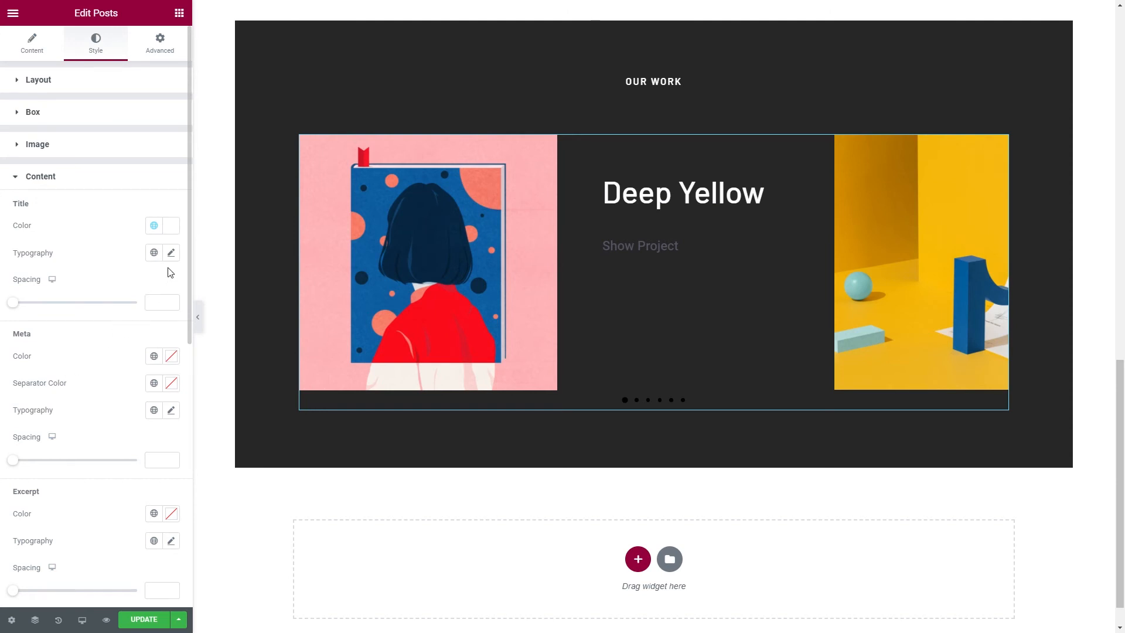
# Set the post title typography to Barlow, size 80 px, weight 700 and line-height 1 em
pyautogui.click(171, 252)
pyautogui.click(144, 313)
pyautogui.write('bar')
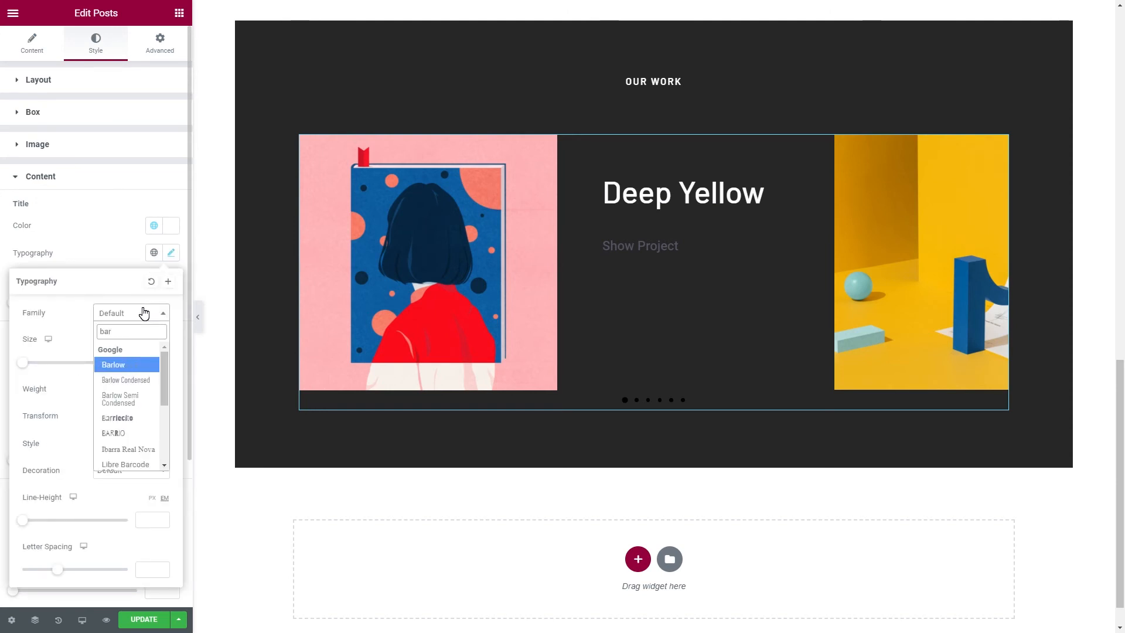
pyautogui.click(121, 364)
pyautogui.click(146, 361)
pyautogui.write('80')
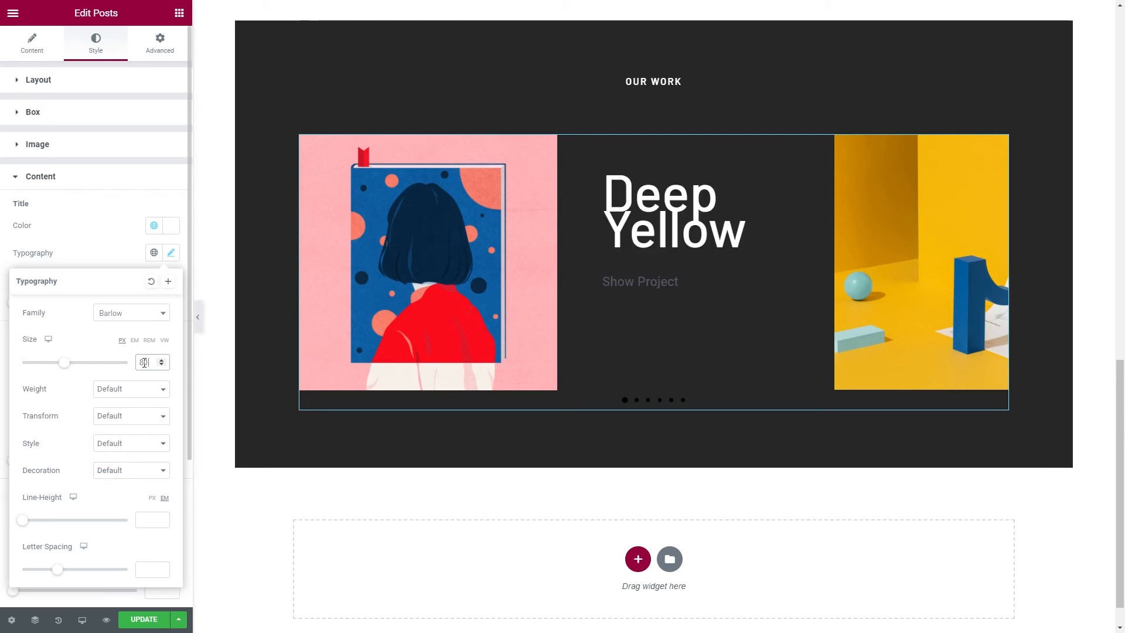
pyautogui.click(130, 393)
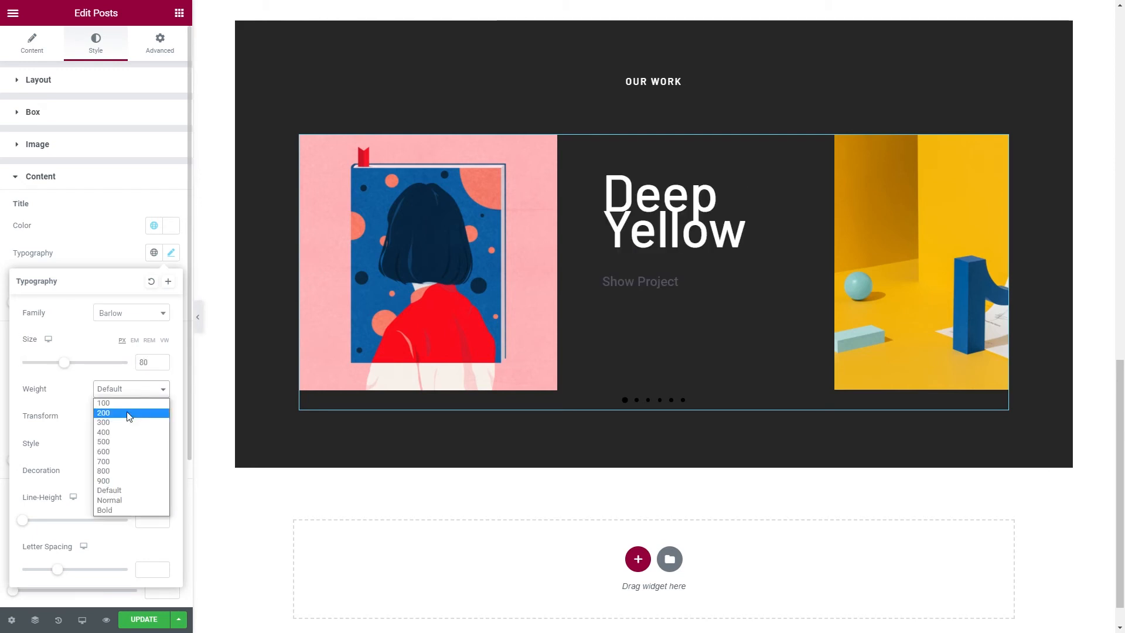
pyautogui.click(124, 462)
pyautogui.click(150, 515)
pyautogui.write('1')
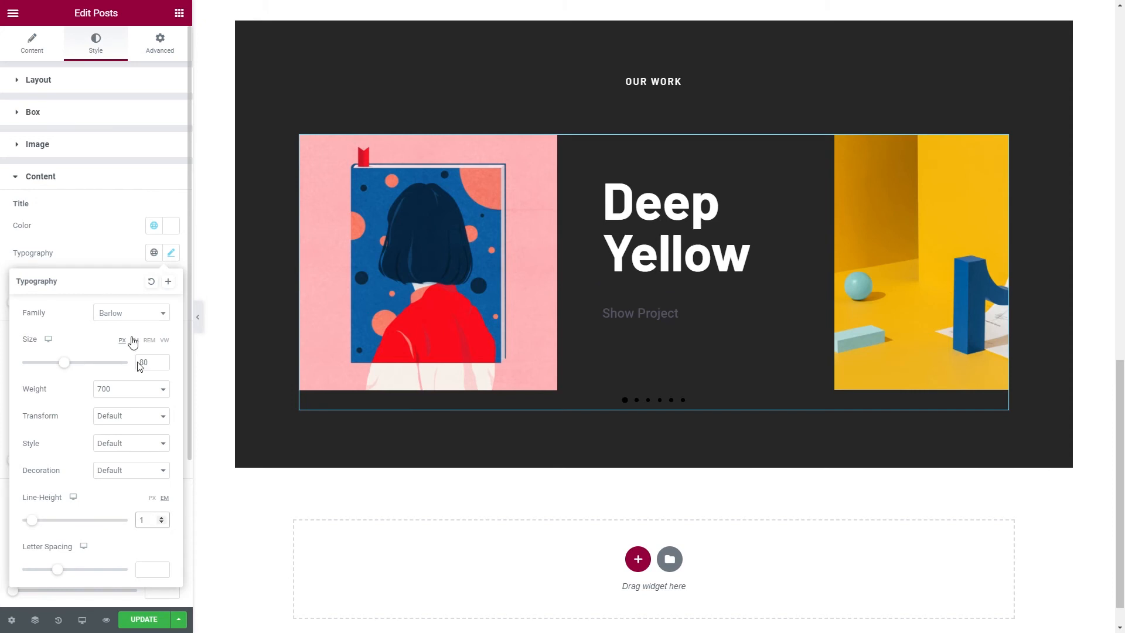
# Set the spacing of the post titles to 32
pyautogui.click(123, 254)
pyautogui.click(156, 303)
pyautogui.write('32')
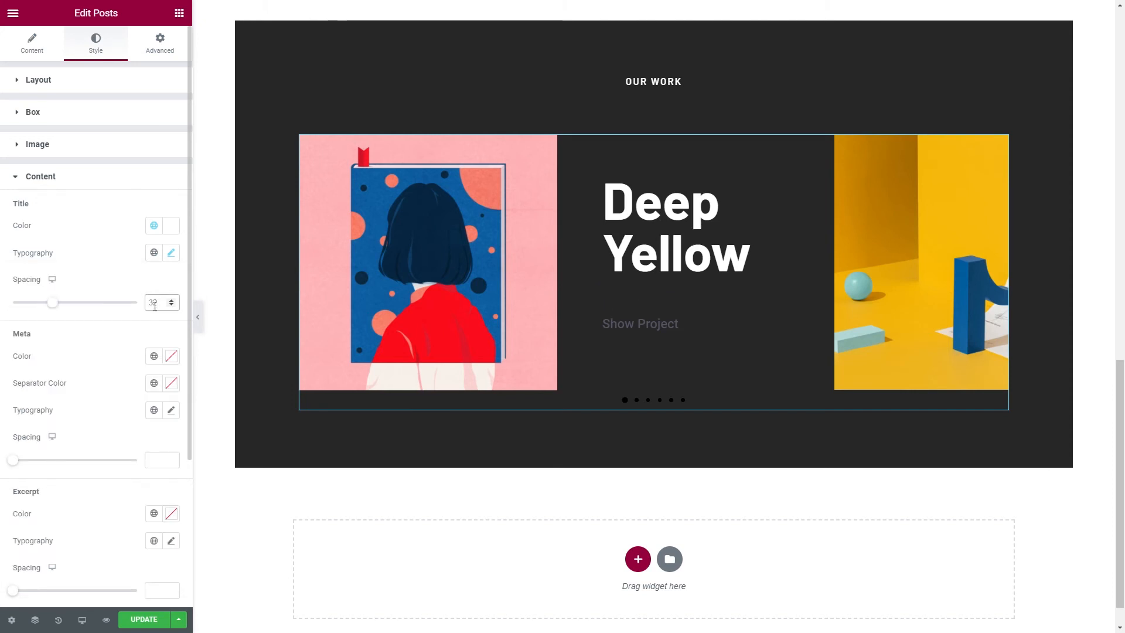
# Give the meta data the White global color, the bold uppercase global typography and a spacing of 20
pyautogui.click(153, 356)
pyautogui.click(65, 506)
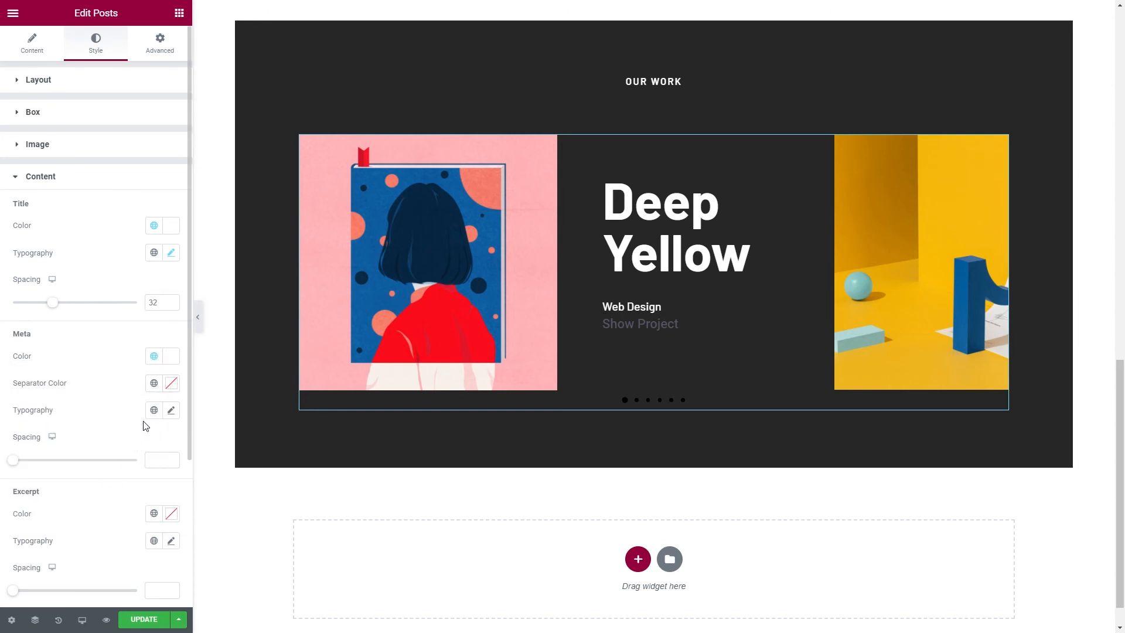
pyautogui.click(153, 409)
pyautogui.scroll(-3, 93, 563)
pyautogui.click(80, 610)
pyautogui.click(156, 460)
pyautogui.write('20')
# Apply the White global color and a small bold global typography to the Read More link
pyautogui.scroll(-3, 122, 474)
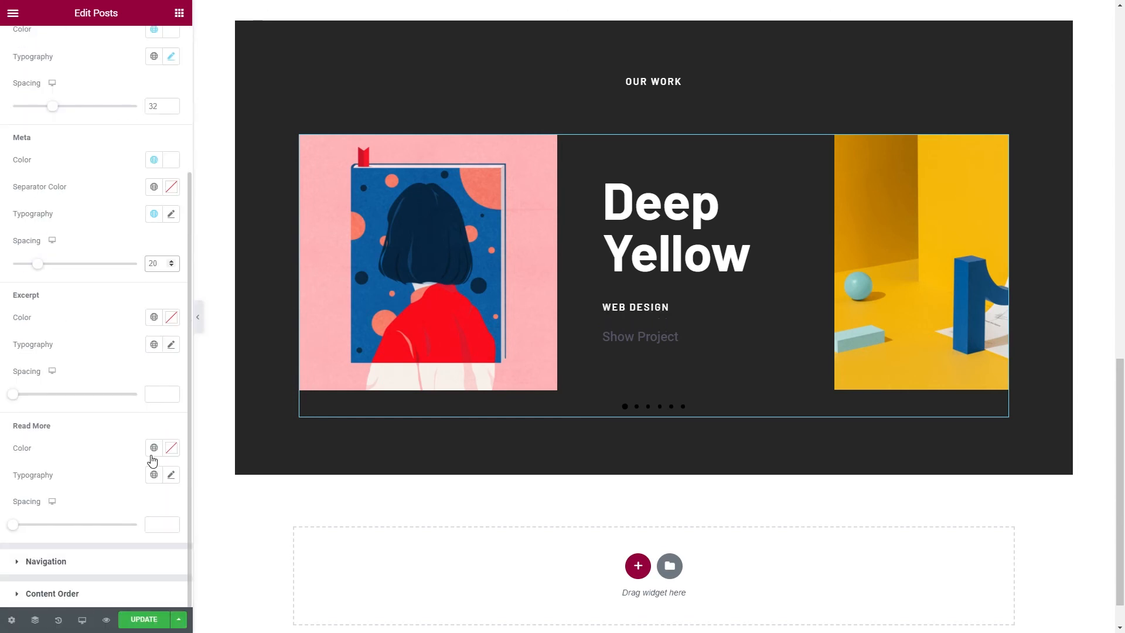
pyautogui.click(154, 447)
pyautogui.click(68, 595)
pyautogui.click(154, 475)
pyautogui.scroll(-2, 88, 404)
pyautogui.click(88, 404)
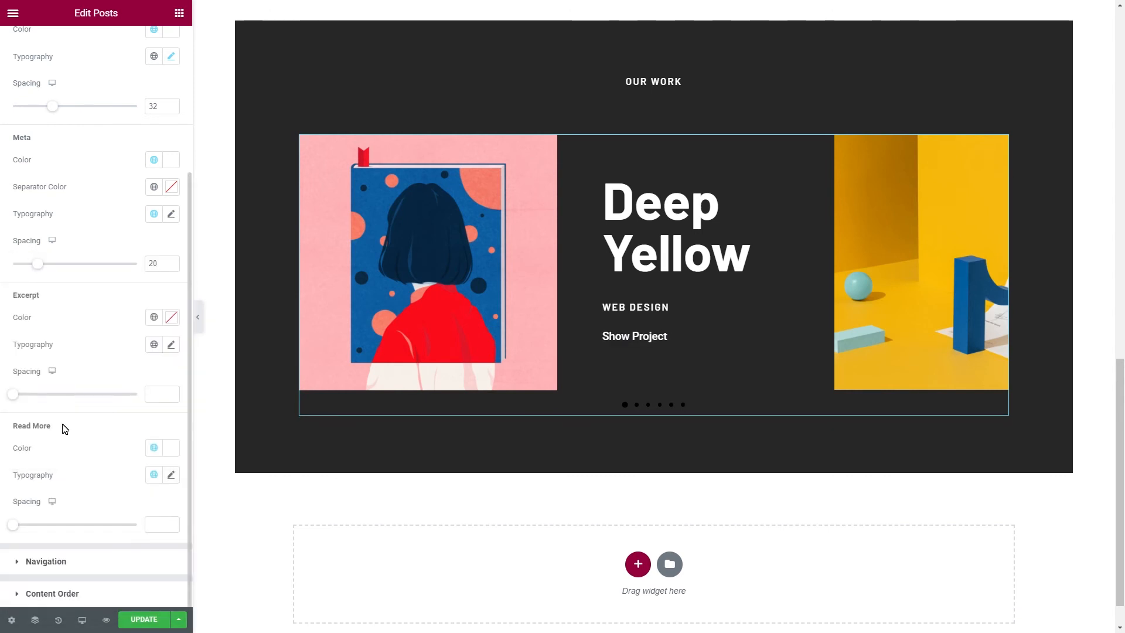
# Switch the carousel's navigation dots to the Progress style with a spacing of 60
pyautogui.click(84, 561)
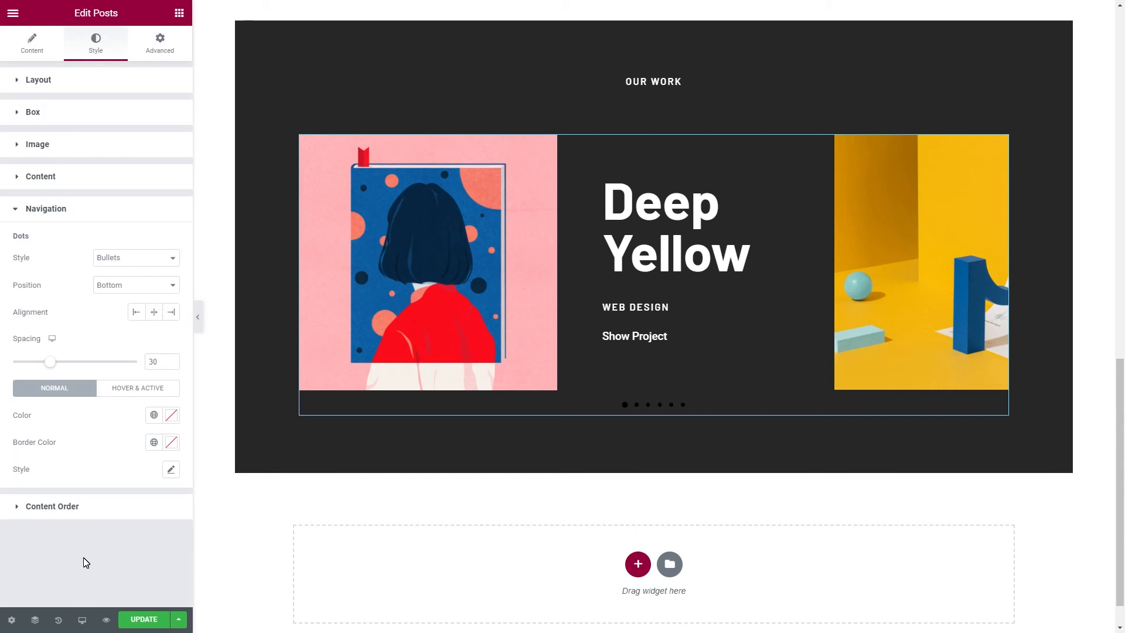
pyautogui.click(115, 258)
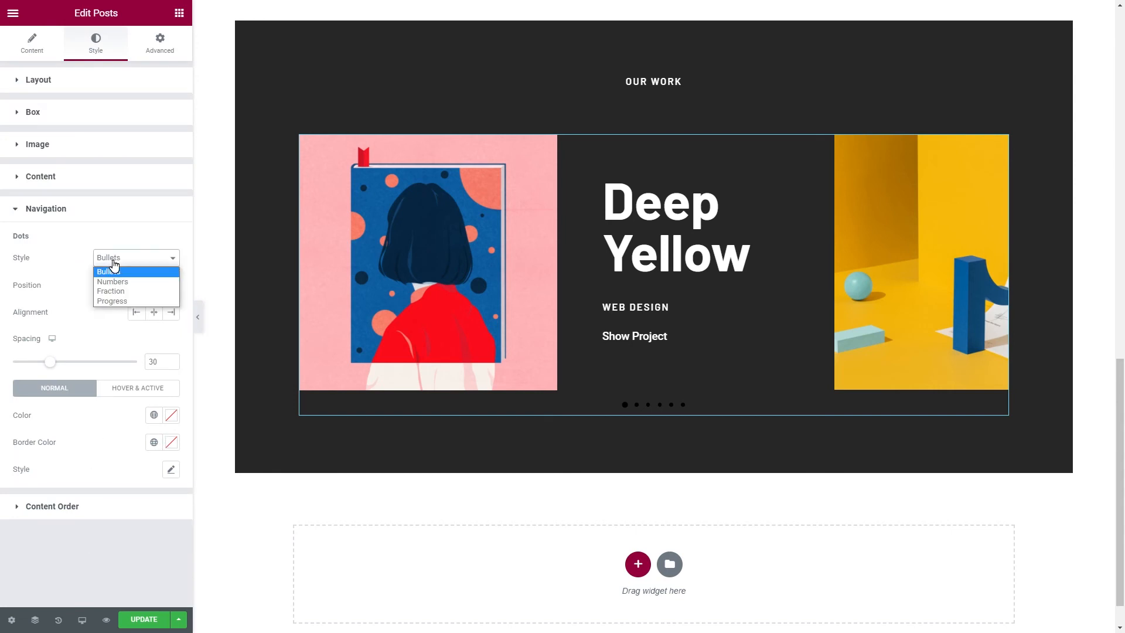
pyautogui.click(123, 301)
pyautogui.press('BackSpace')
pyautogui.press('BackSpace')
pyautogui.write('60')
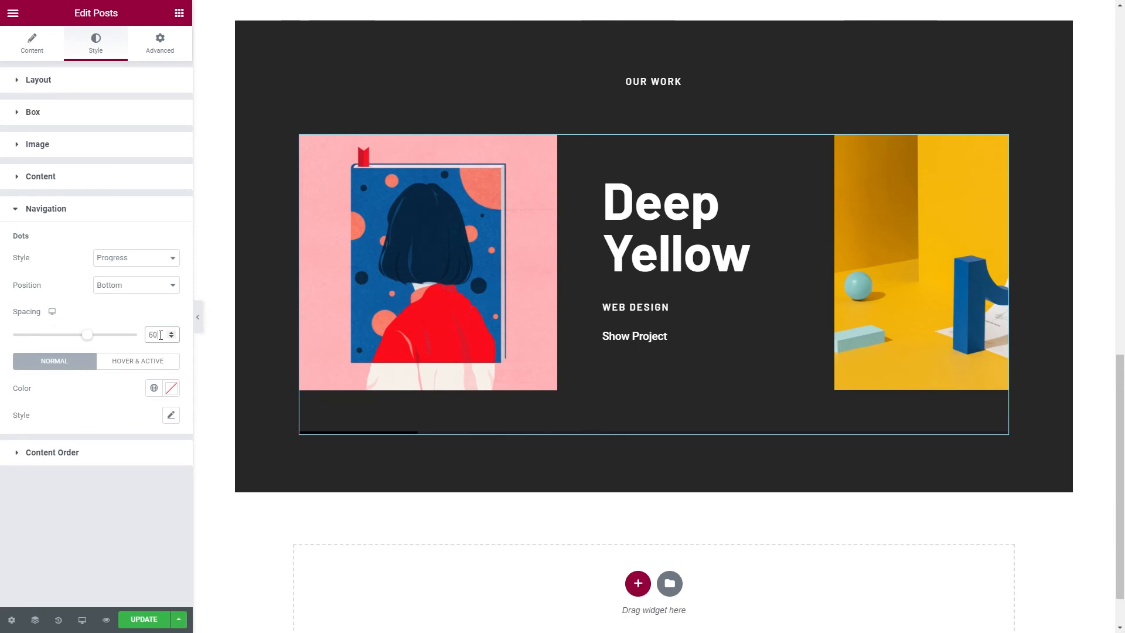
# Set the progress bar's normal color to #515151 and its height to 1 px
pyautogui.click(170, 389)
pyautogui.write('#515151')
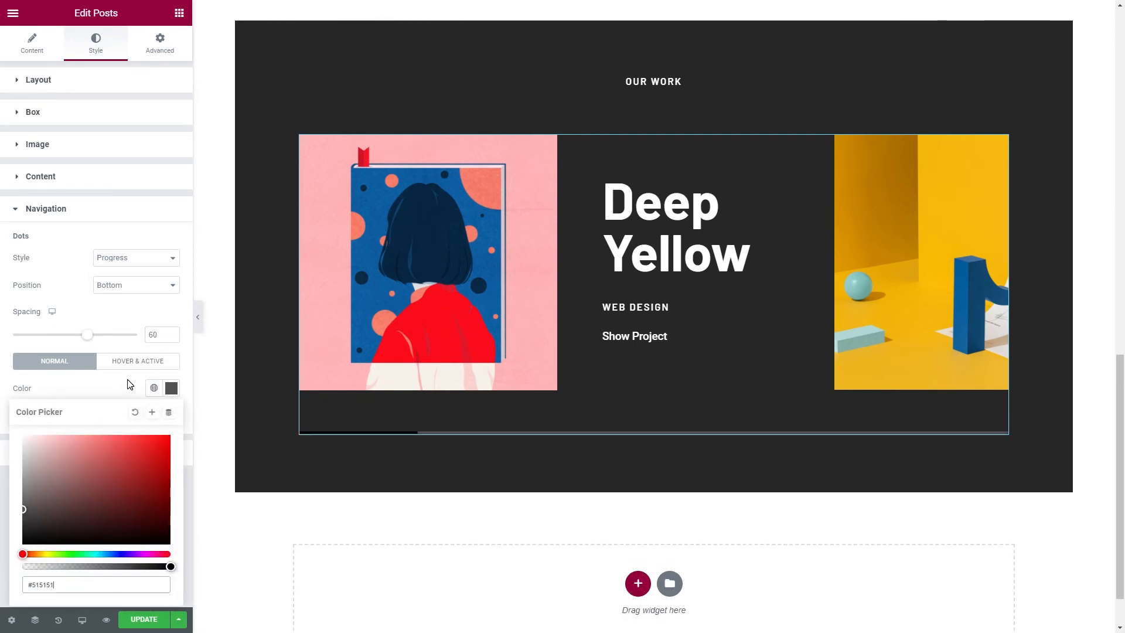
pyautogui.click(128, 382)
pyautogui.click(171, 415)
pyautogui.click(149, 503)
pyautogui.write('1')
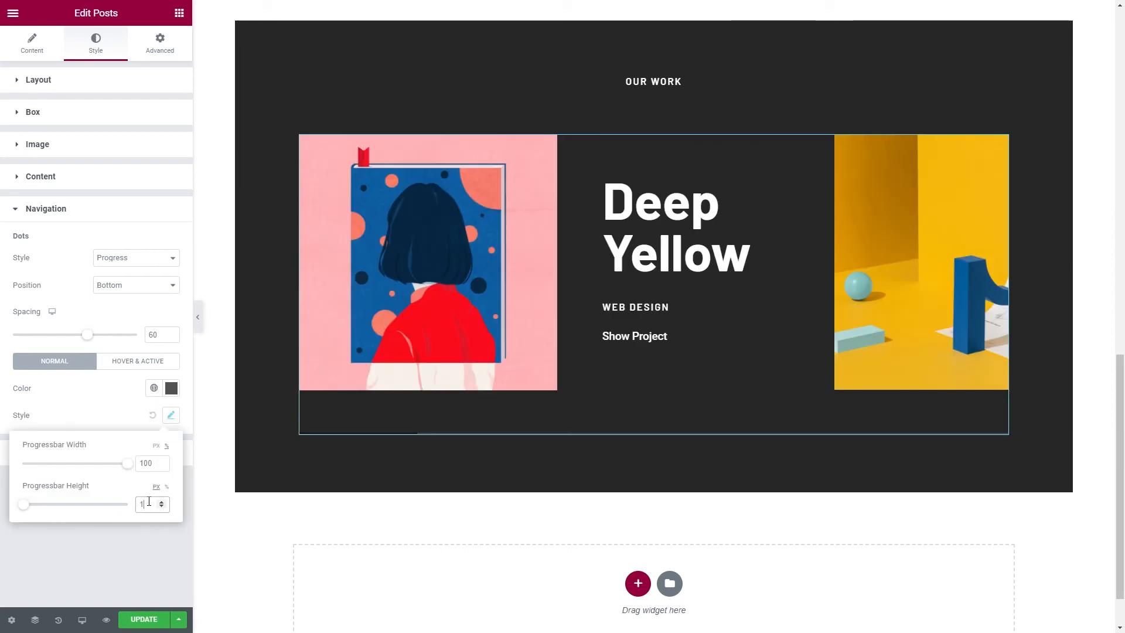
# Apply the White global color to the progress bar's hover and active state
pyautogui.click(130, 367)
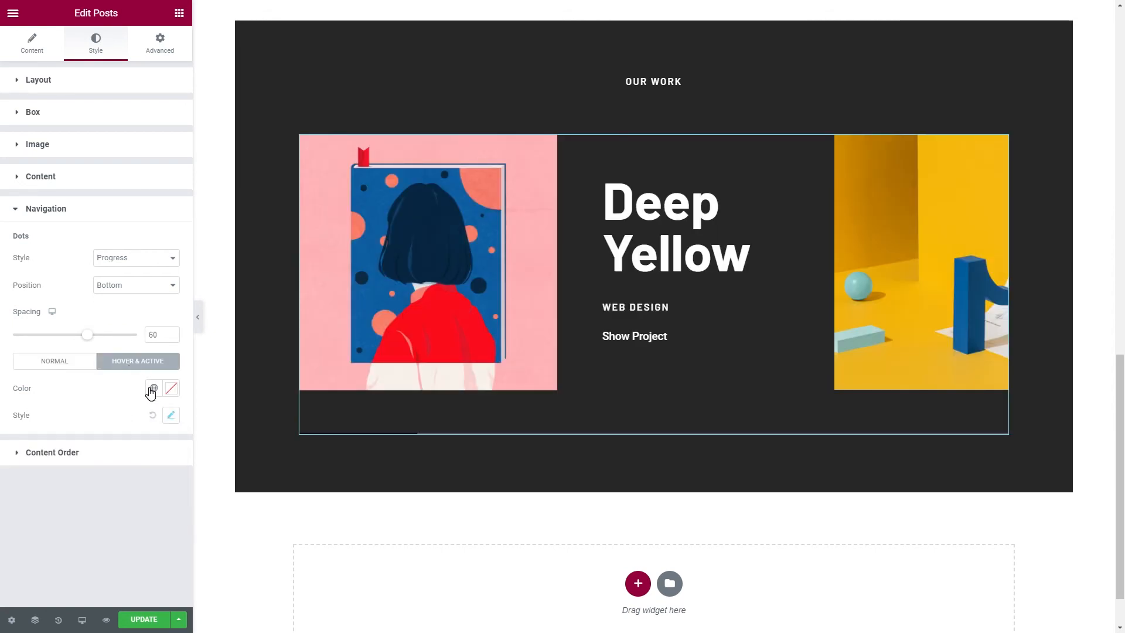
pyautogui.click(151, 389)
pyautogui.click(75, 536)
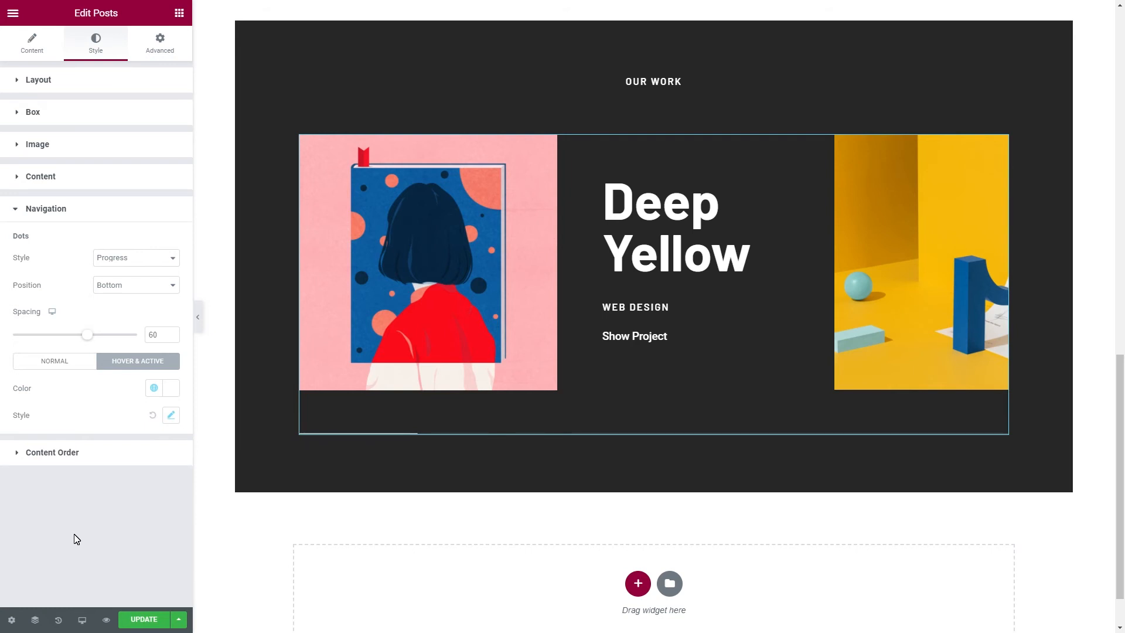
# Allow content ordering in the carousel and move the meta data above the title
pyautogui.click(75, 458)
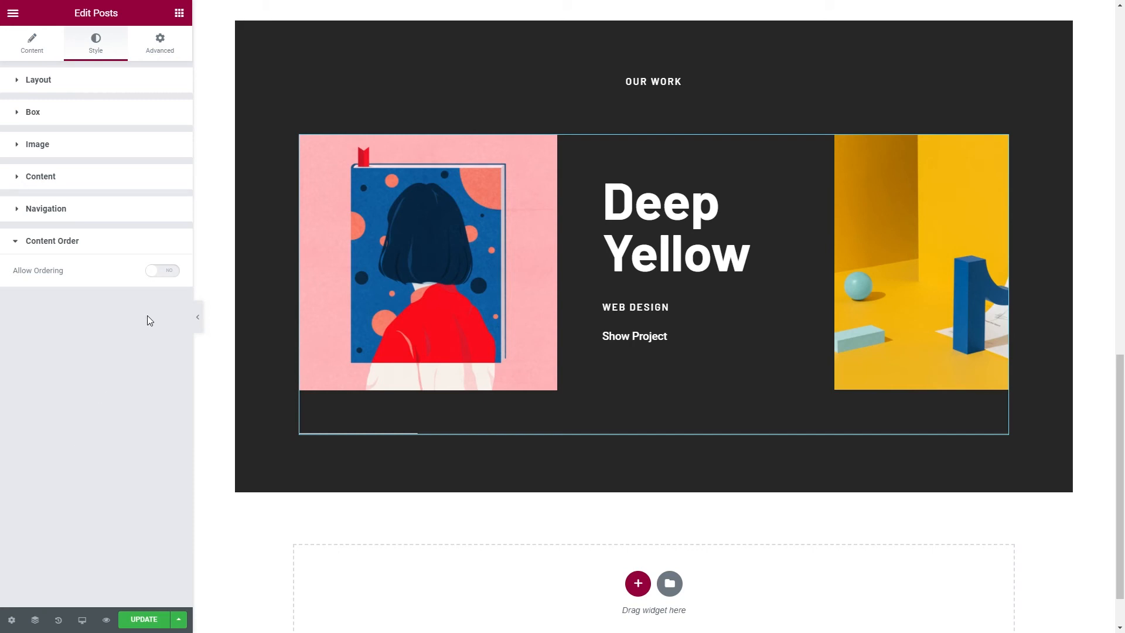
pyautogui.click(171, 271)
pyautogui.moveTo(115, 342); pyautogui.dragTo(110, 307)
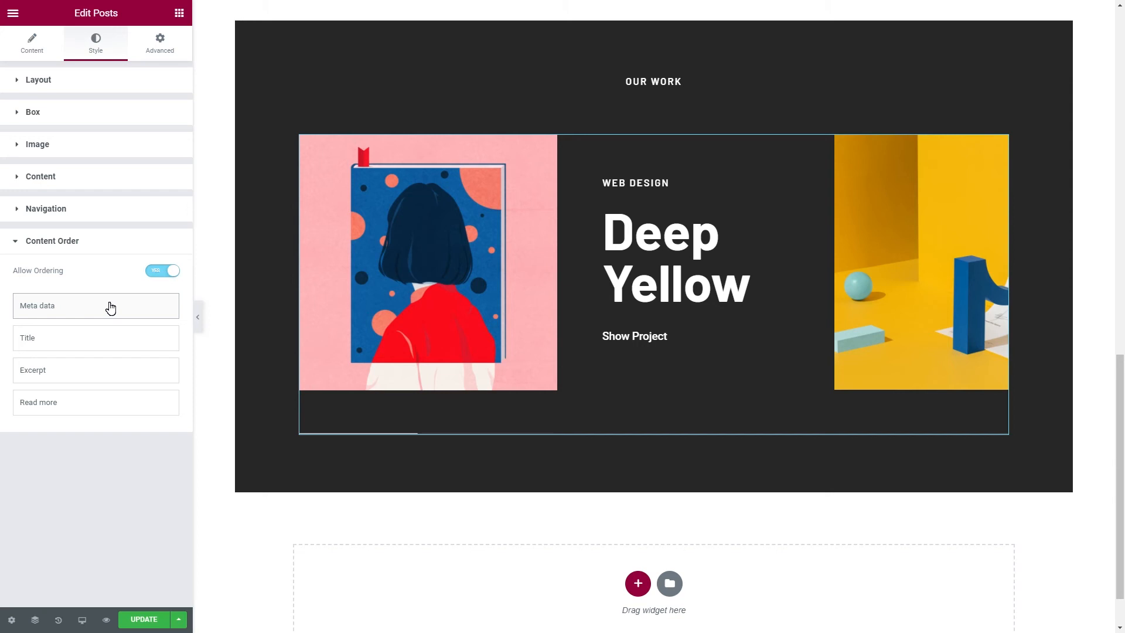
# Preview the "Our Work" carousel with the editing panel hidden, and bring the panel back
pyautogui.click(179, 13)
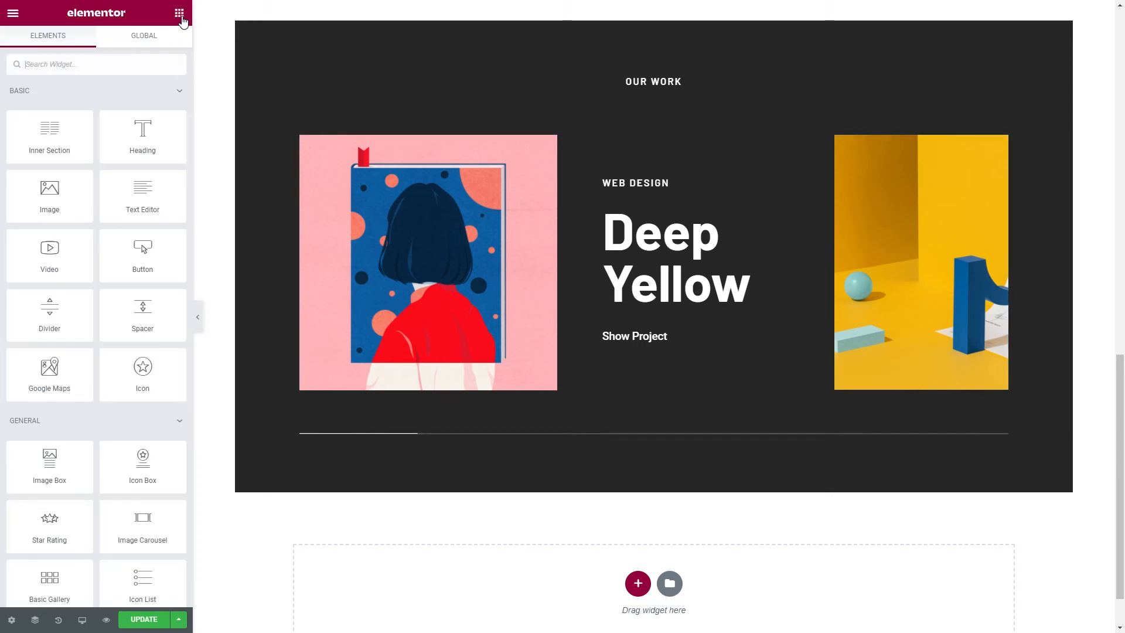
pyautogui.click(198, 317)
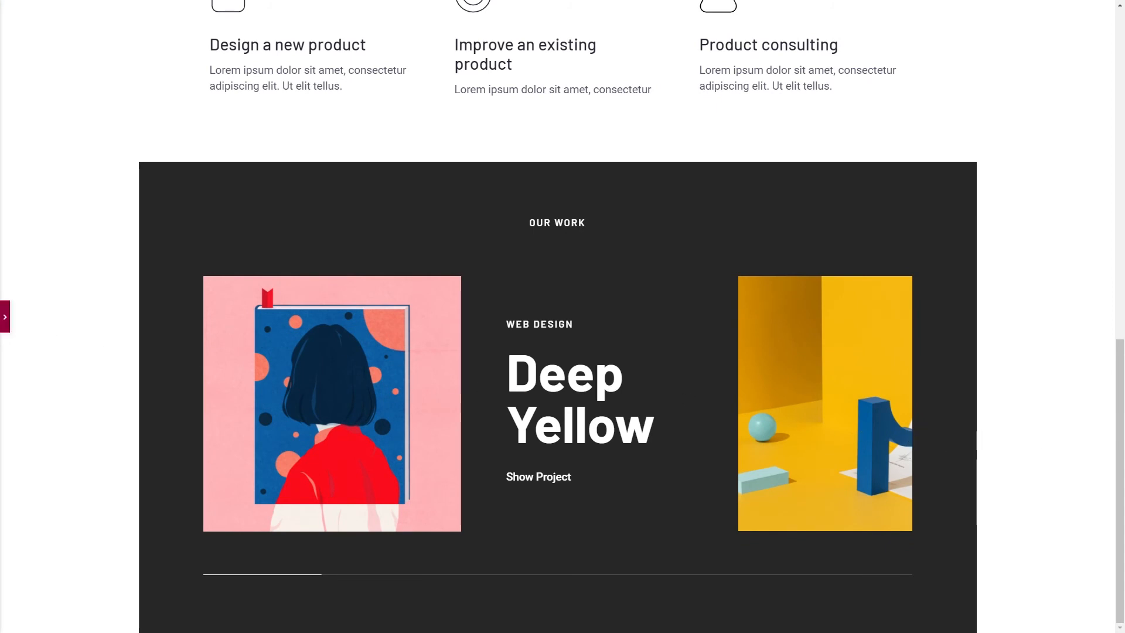
pyautogui.click(4, 316)
# Set the boxed content width of the blue client logos section to 1300
pyautogui.scroll(3, 406, 316)
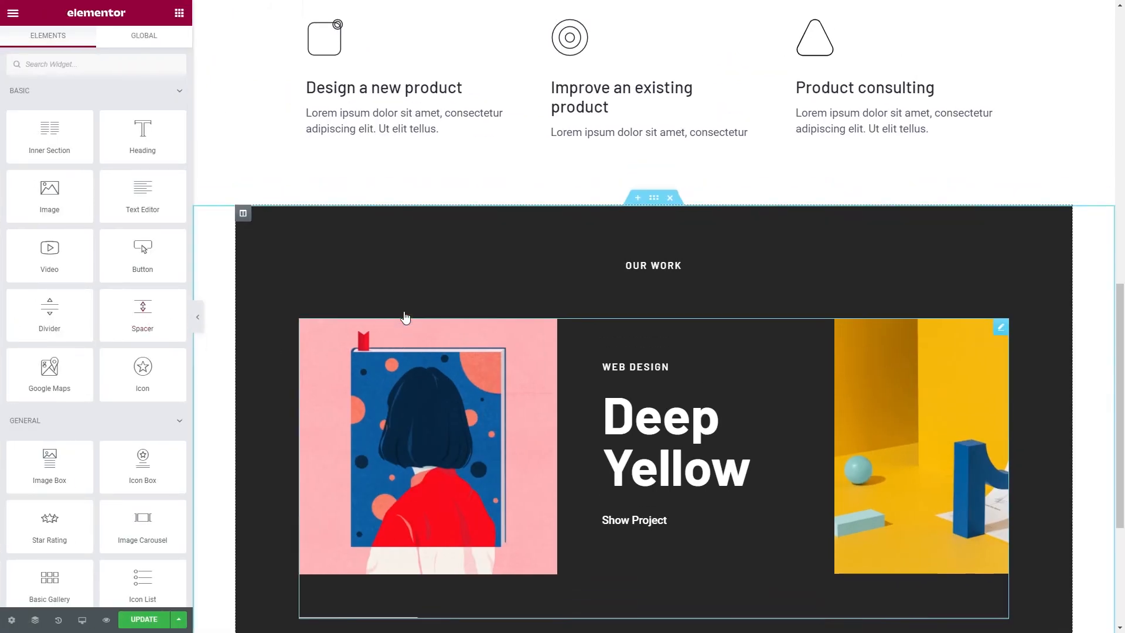
pyautogui.scroll(4, 407, 316)
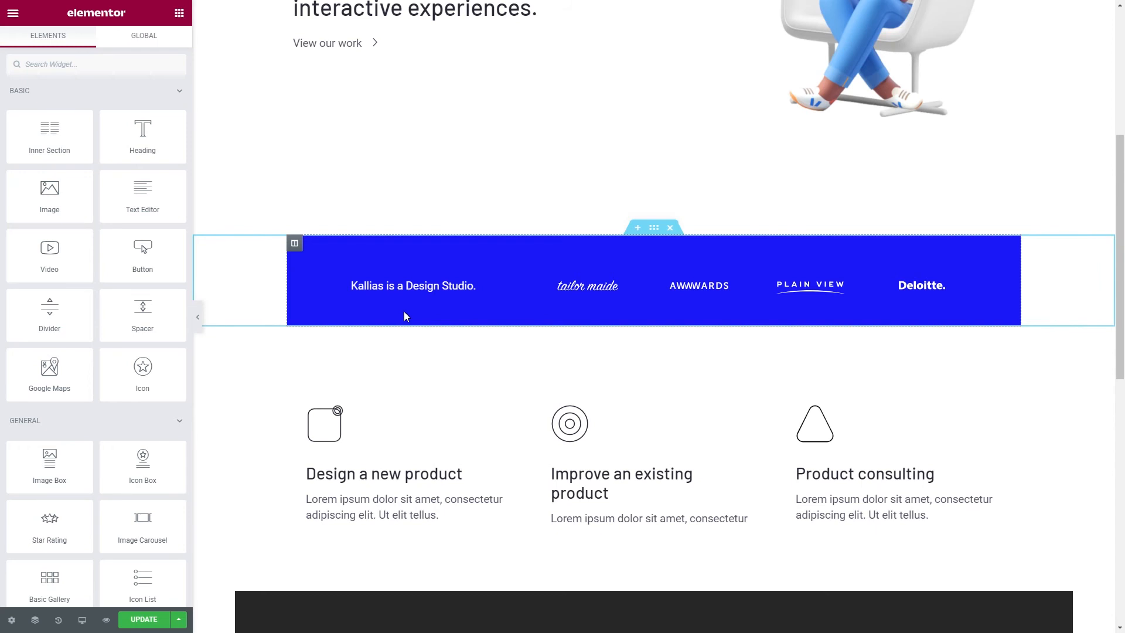
pyautogui.click(654, 228)
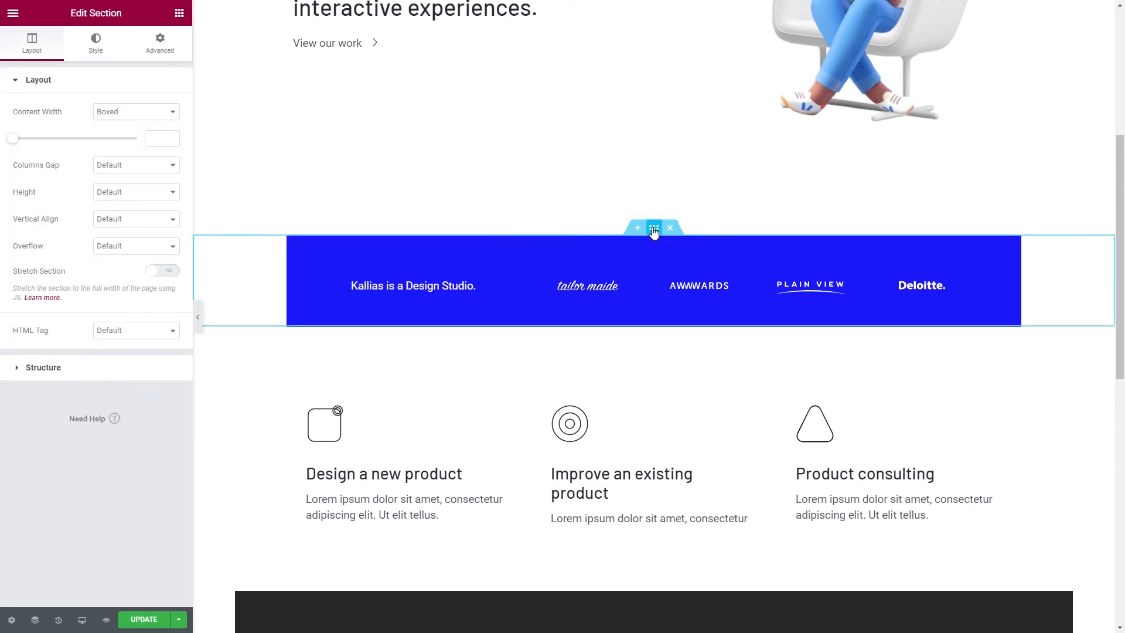
pyautogui.click(162, 140)
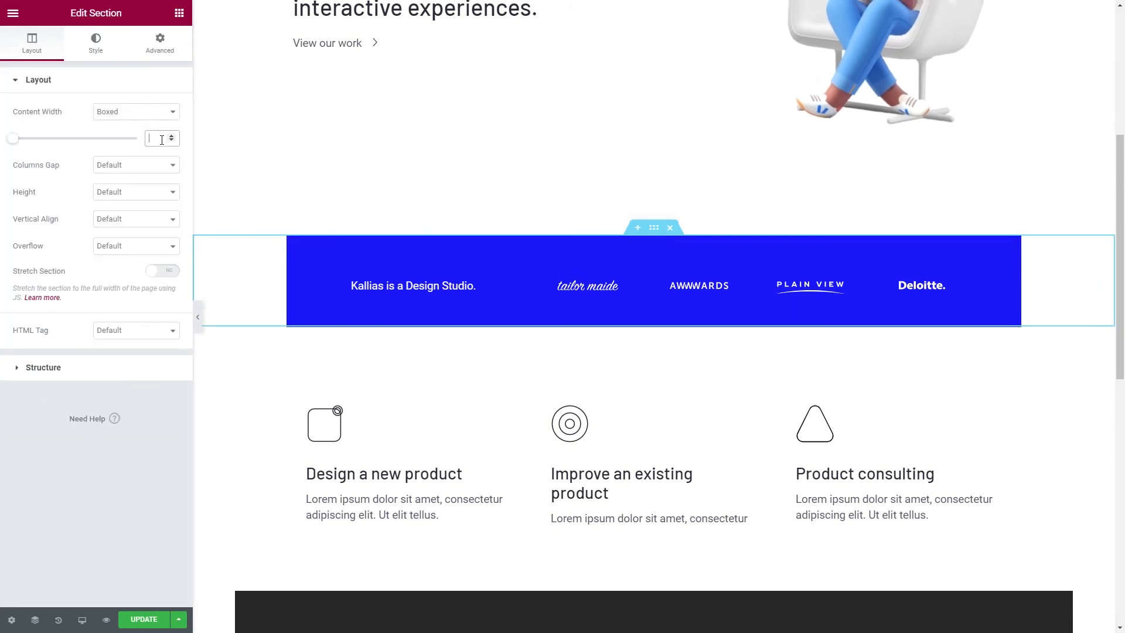
pyautogui.write('1300')
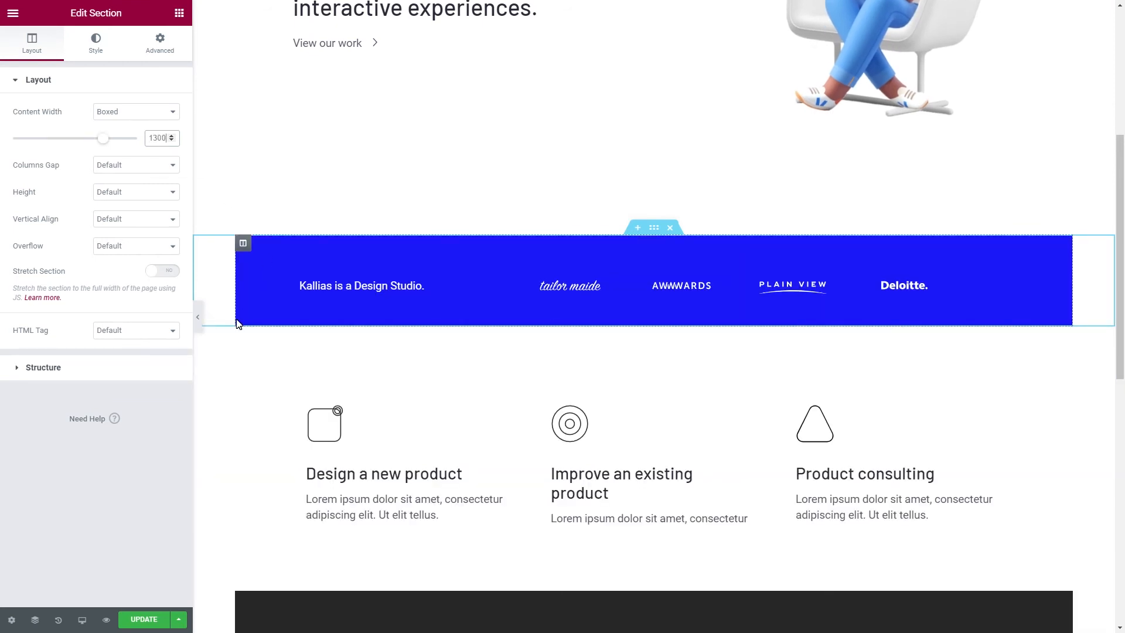
# Review the page down to the "Our Work" section with the editing panel hidden, and reopen the widget list
pyautogui.click(197, 319)
pyautogui.scroll(-7, 55, 318)
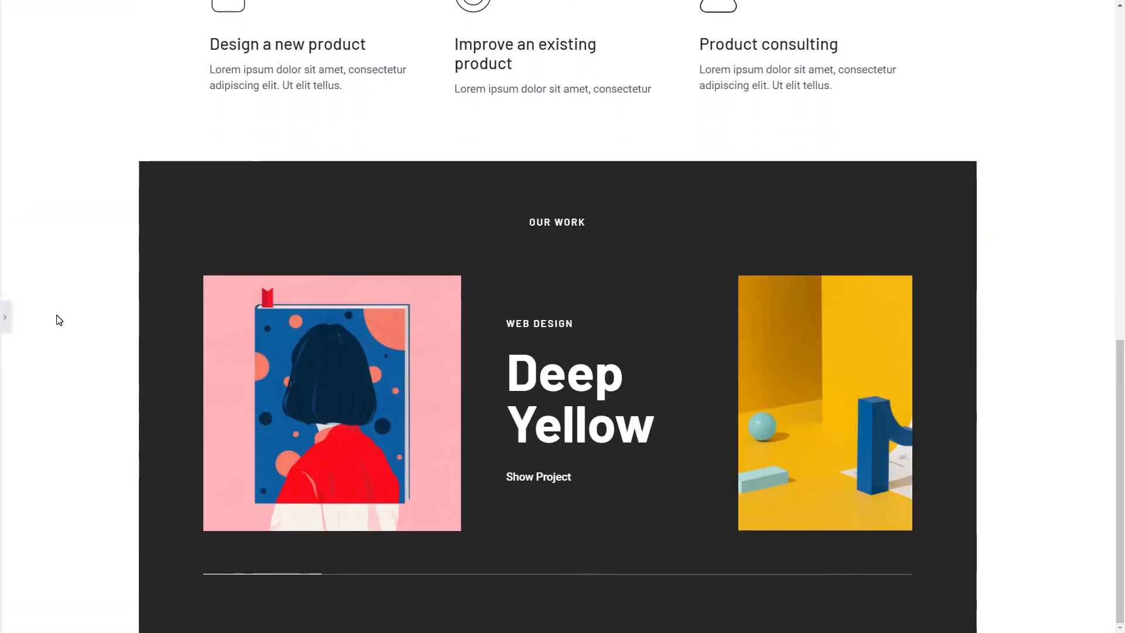
pyautogui.click(6, 319)
pyautogui.click(174, 18)
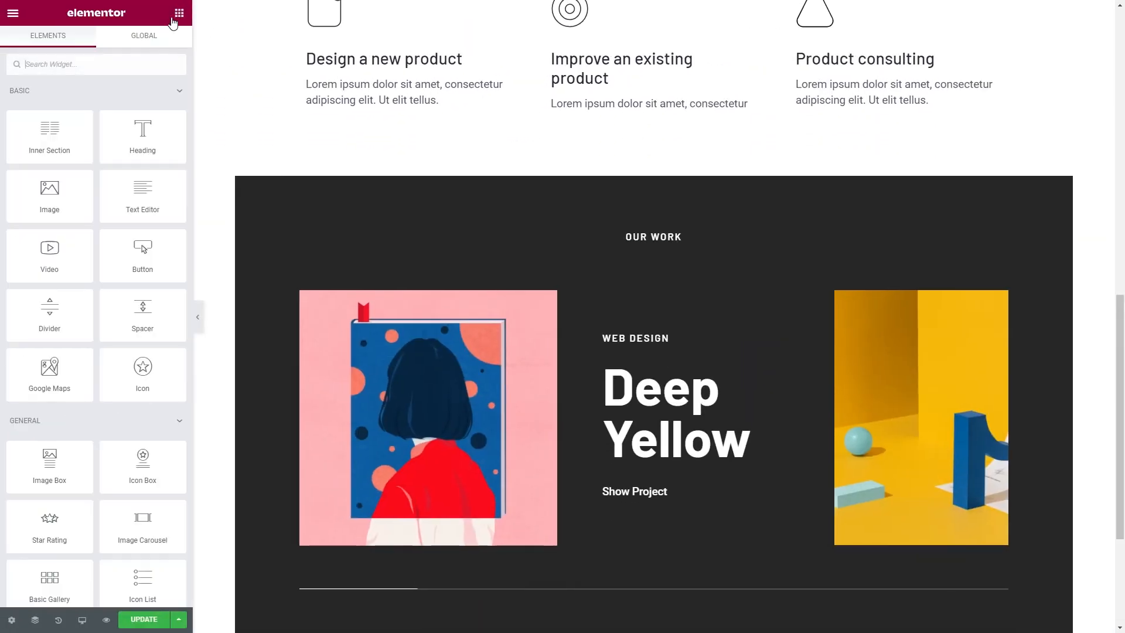
# Add a single-column section below the "Our Work" section and give it the global Secondary color as its classic background
pyautogui.scroll(-4, 301, 208)
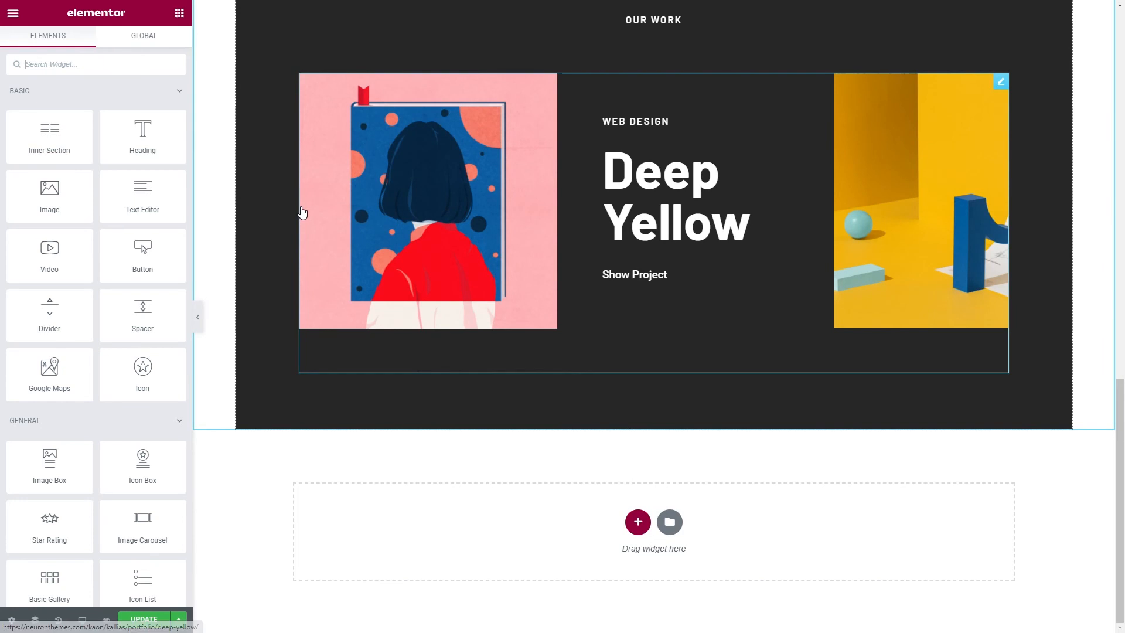
pyautogui.click(636, 520)
pyautogui.click(477, 556)
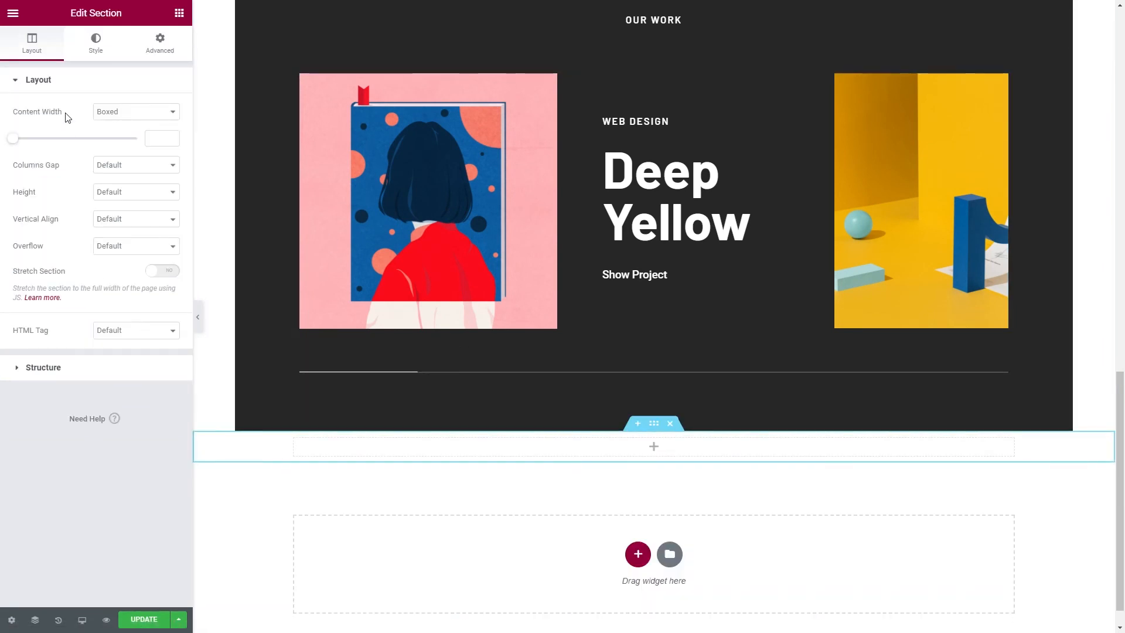
pyautogui.click(100, 39)
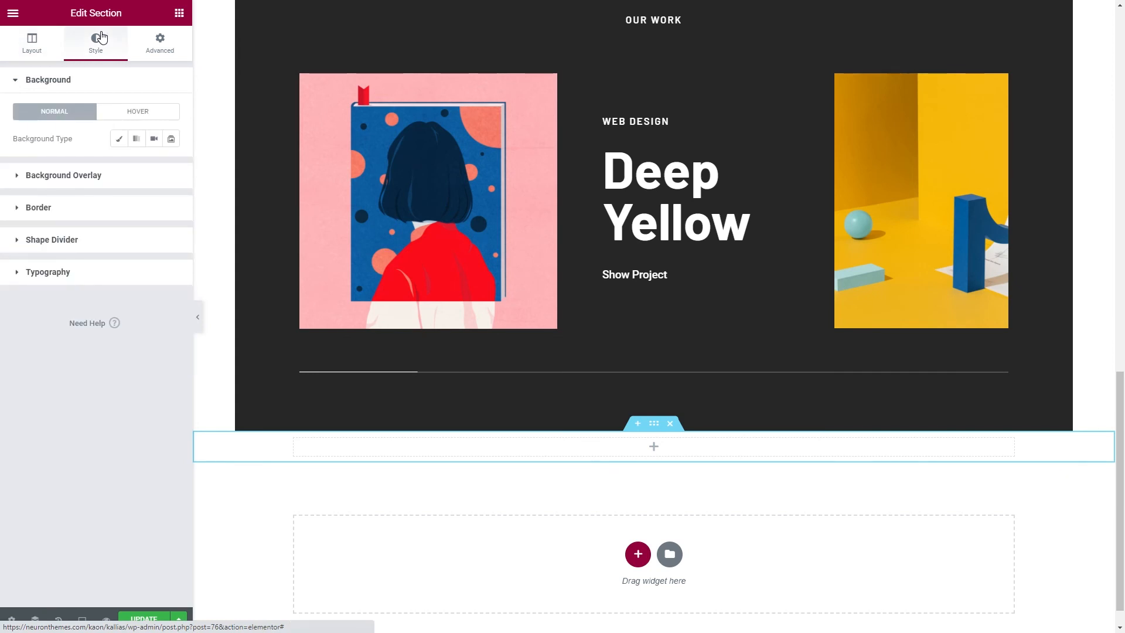
pyautogui.click(117, 139)
pyautogui.click(154, 165)
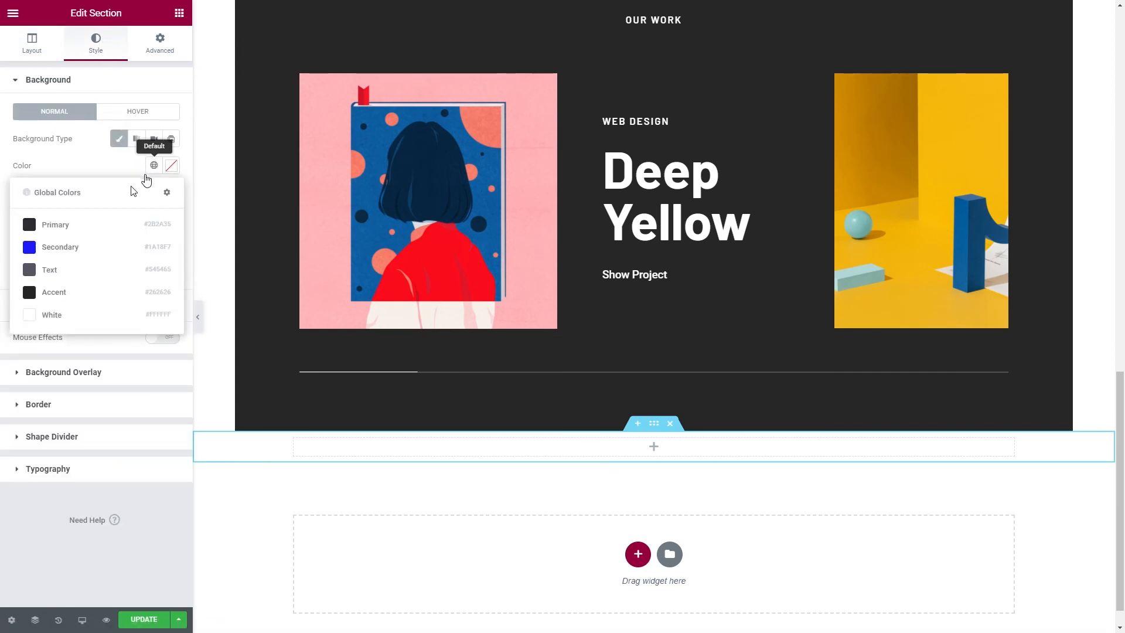
pyautogui.click(93, 247)
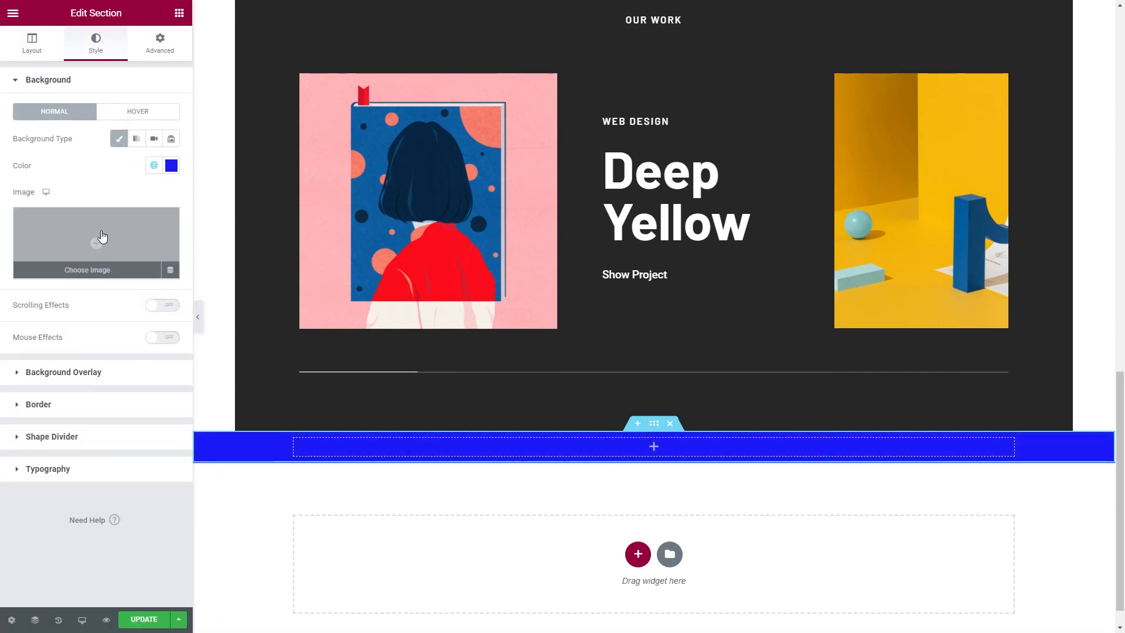
# Unlink the new blue section's padding values and set the top padding to 300 and the bottom padding to 90
pyautogui.click(160, 42)
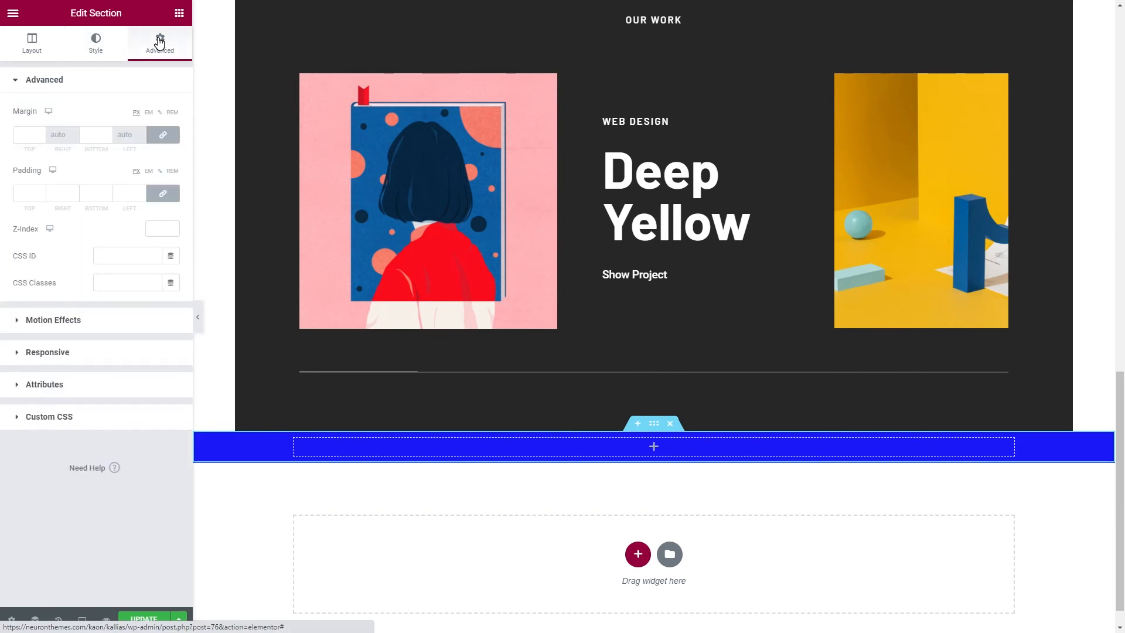
pyautogui.click(163, 193)
pyautogui.click(28, 193)
pyautogui.write('30')
pyautogui.press('Tab')
pyautogui.press('Tab')
pyautogui.write('90')
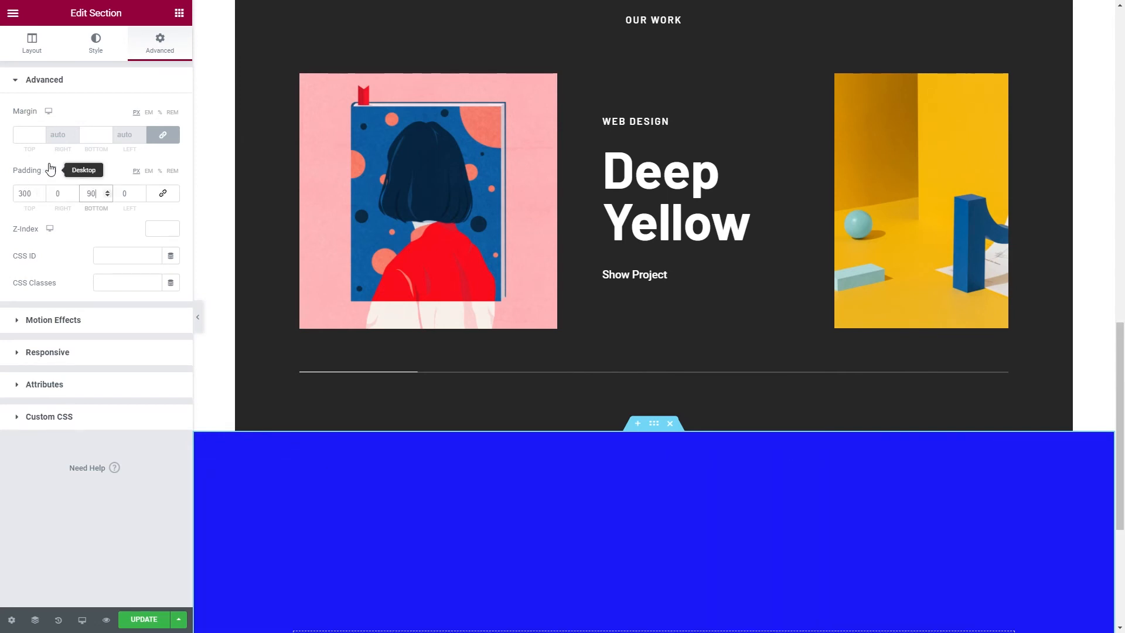
# Unlink the blue section's margin values and set its top margin to -200
pyautogui.click(160, 140)
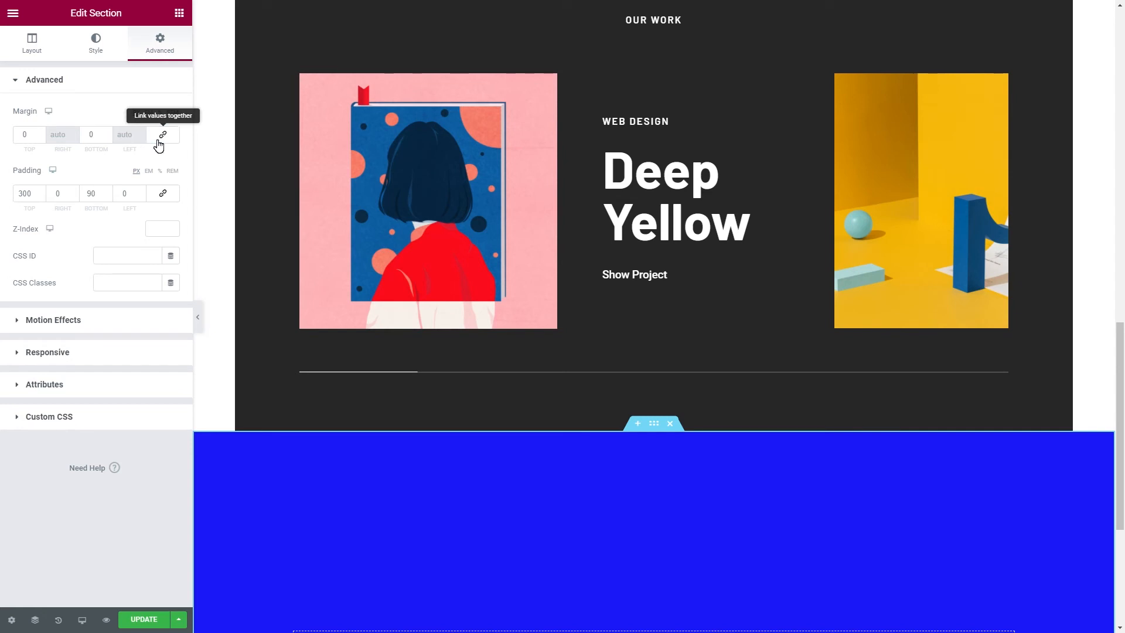
pyautogui.click(41, 138)
pyautogui.click(41, 137)
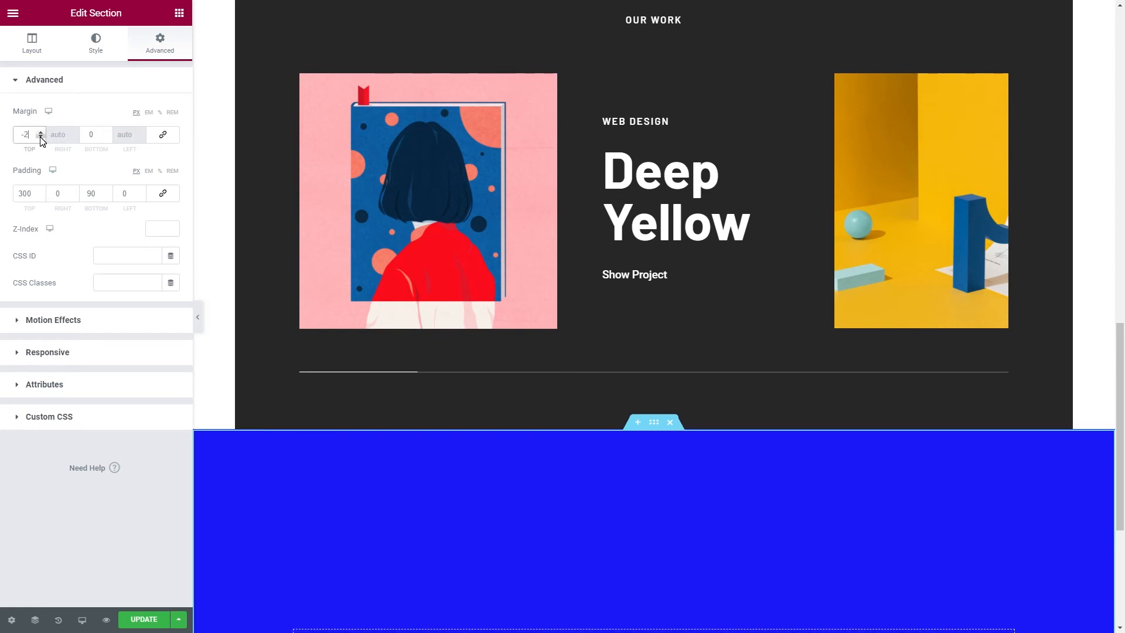
pyautogui.write('00')
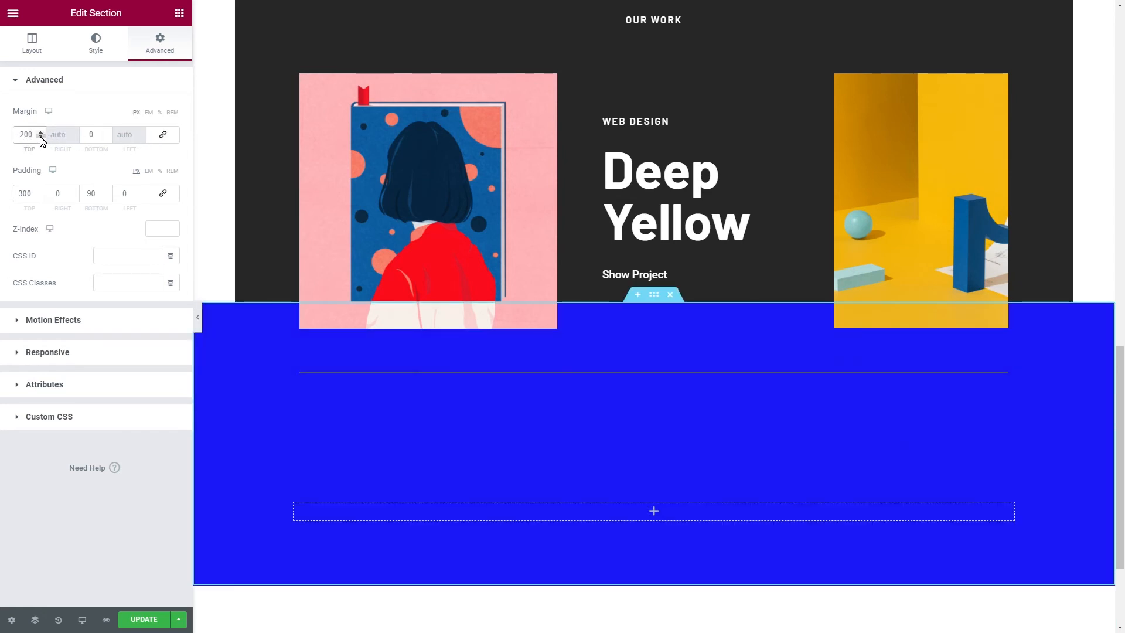
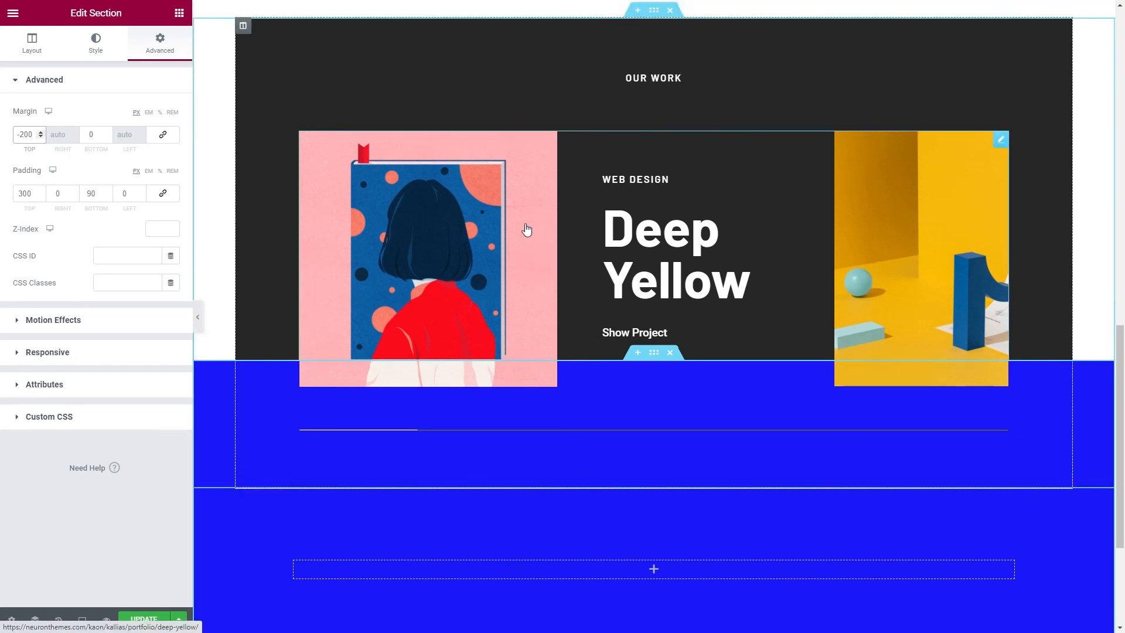
# Set the z-index of the "Our Work" section to 9 so it sits in front of the blue section
pyautogui.scroll(3, 633, 170)
pyautogui.click(654, 129)
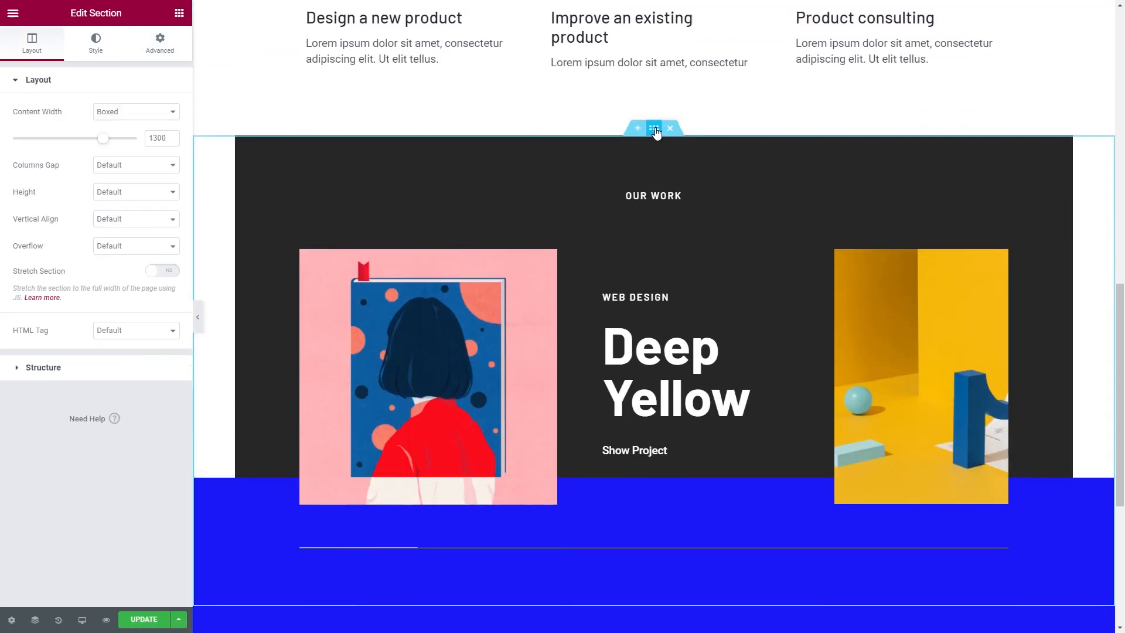
pyautogui.click(160, 44)
pyautogui.click(159, 234)
pyautogui.write('9')
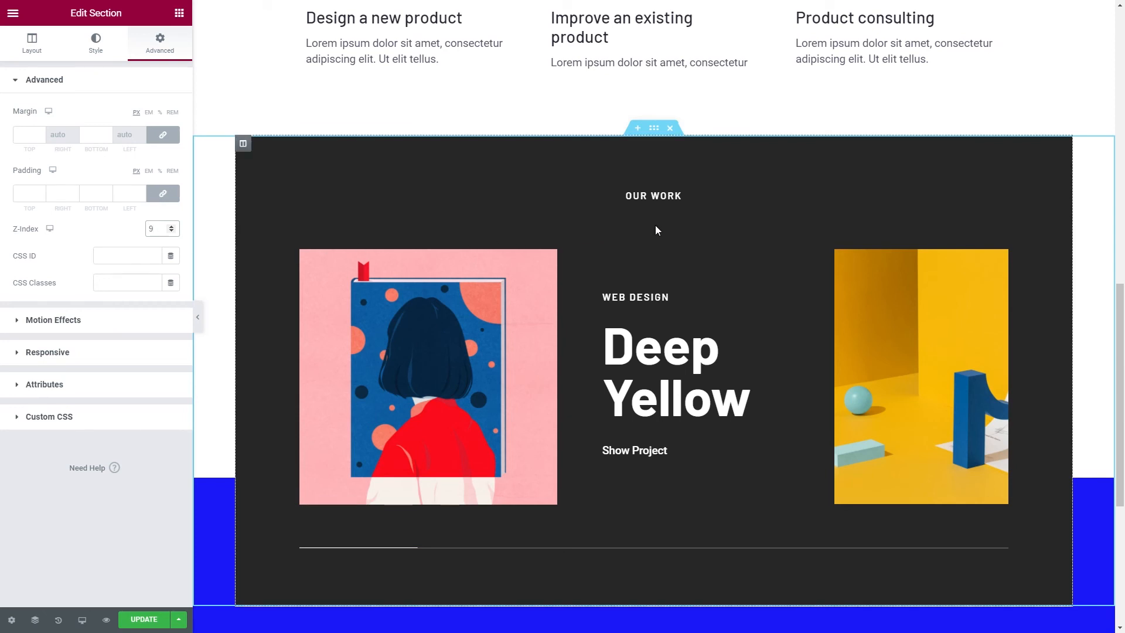
pyautogui.scroll(-4, 655, 230)
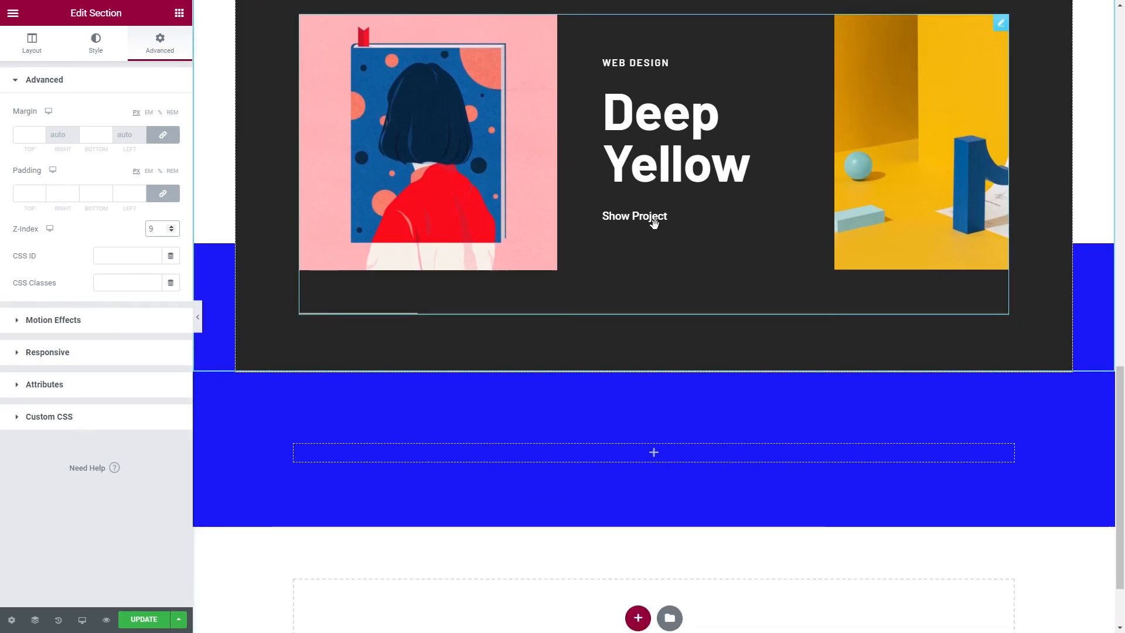
# Add a Heading widget to the empty column of the blue section, with HTML tag H6 and centered alignment
pyautogui.click(182, 16)
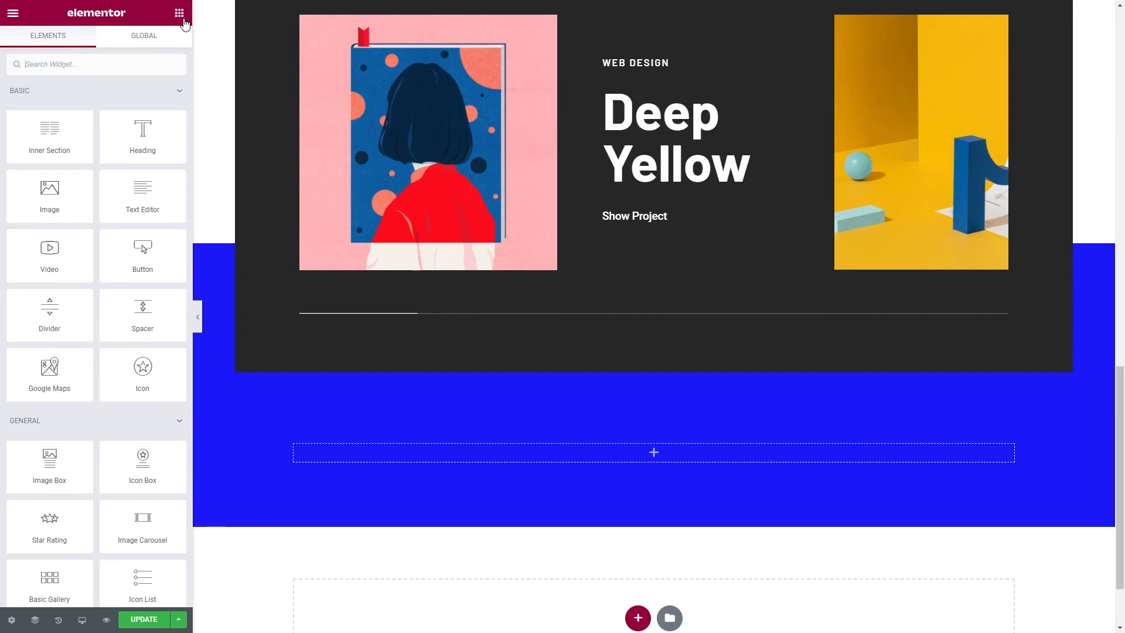
pyautogui.moveTo(143, 132); pyautogui.dragTo(377, 452)
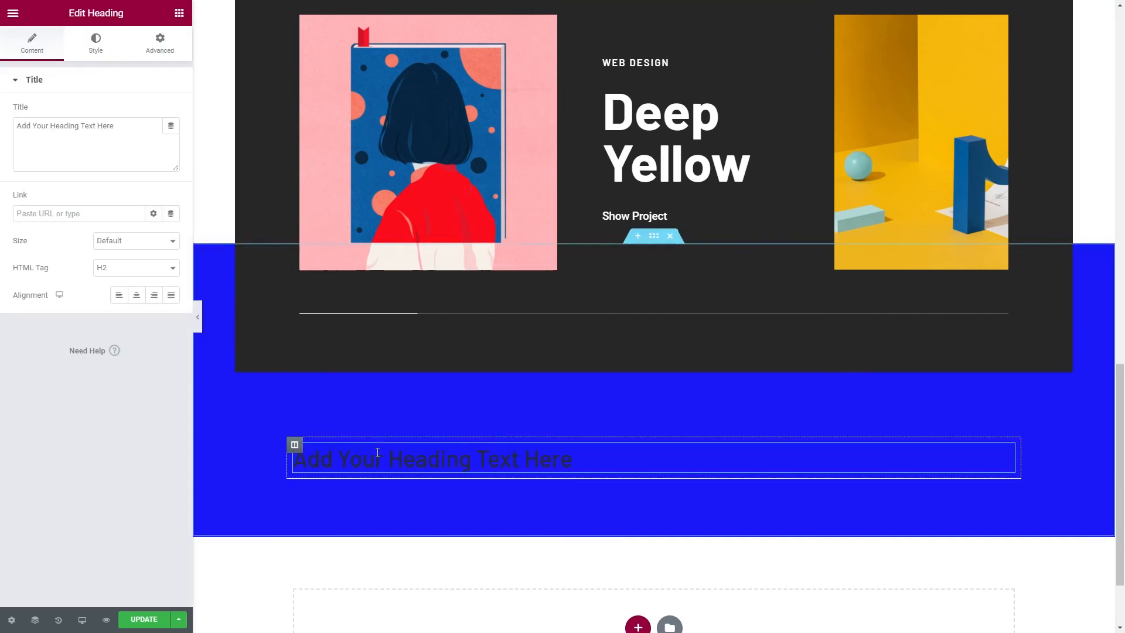
pyautogui.click(146, 269)
pyautogui.click(117, 332)
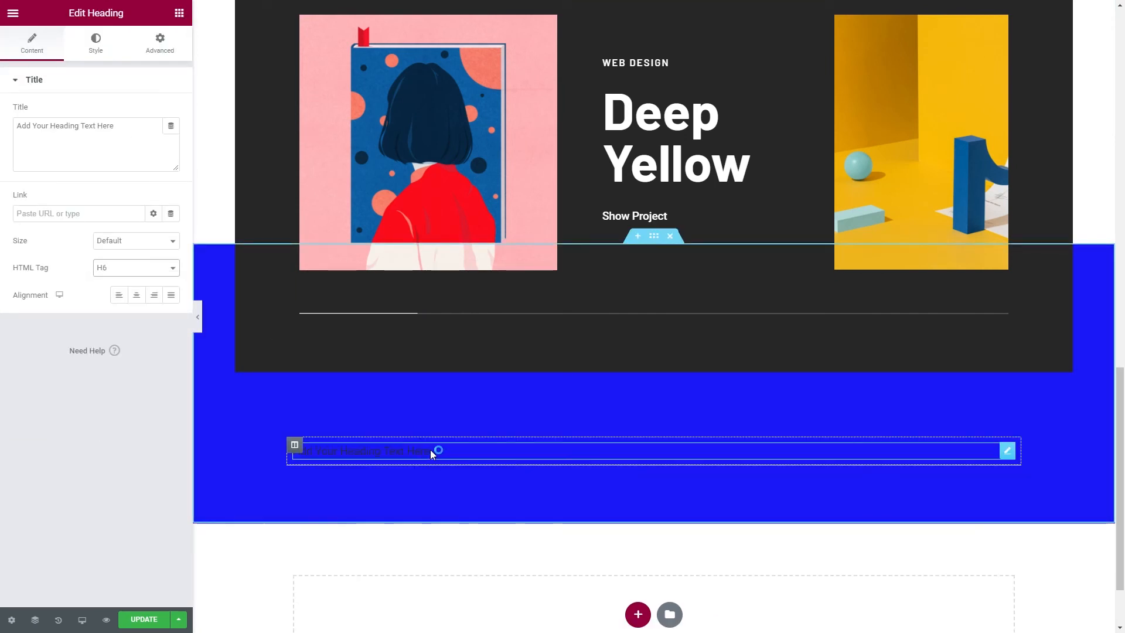
pyautogui.click(136, 296)
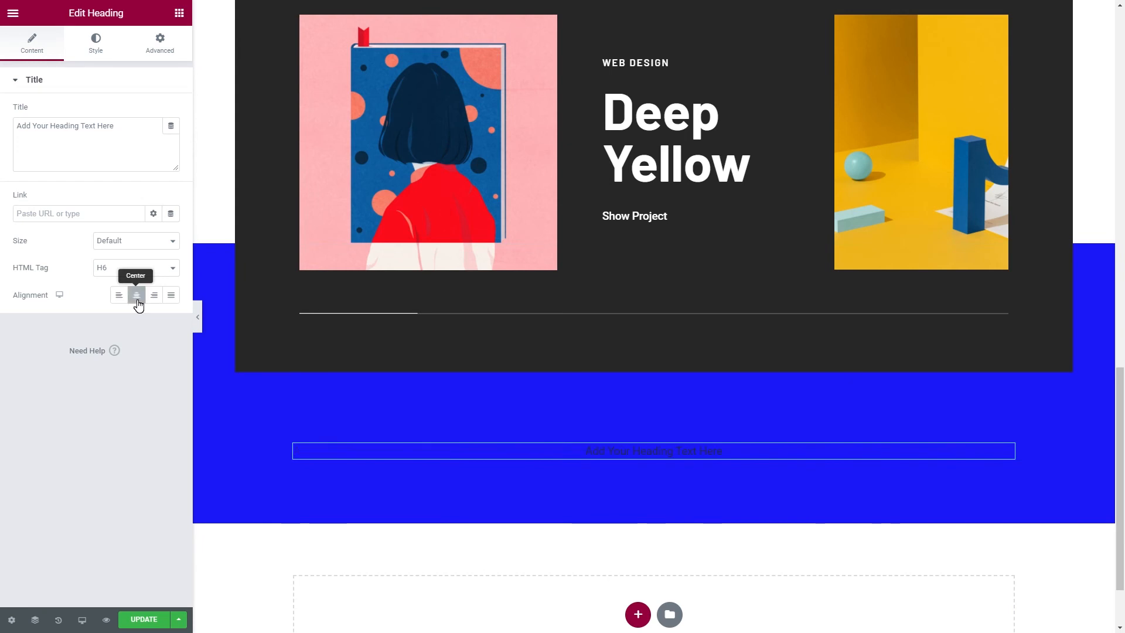
# Give the new heading the global White text color and the uppercase, letter-spaced global typography used by "Our Work"
pyautogui.click(95, 46)
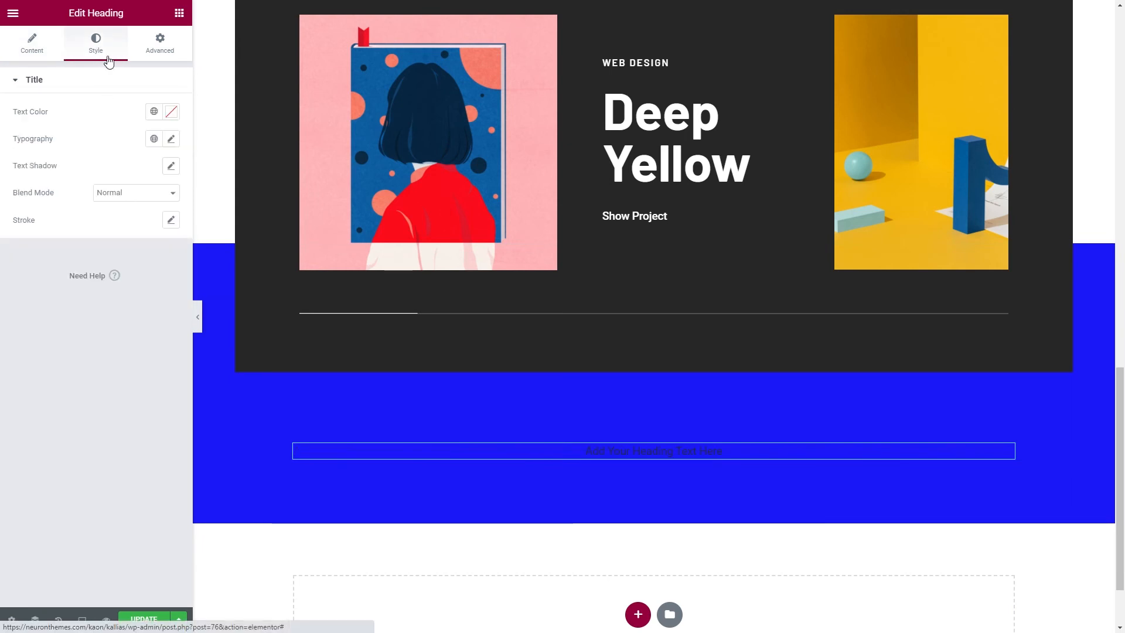
pyautogui.click(153, 112)
pyautogui.click(48, 260)
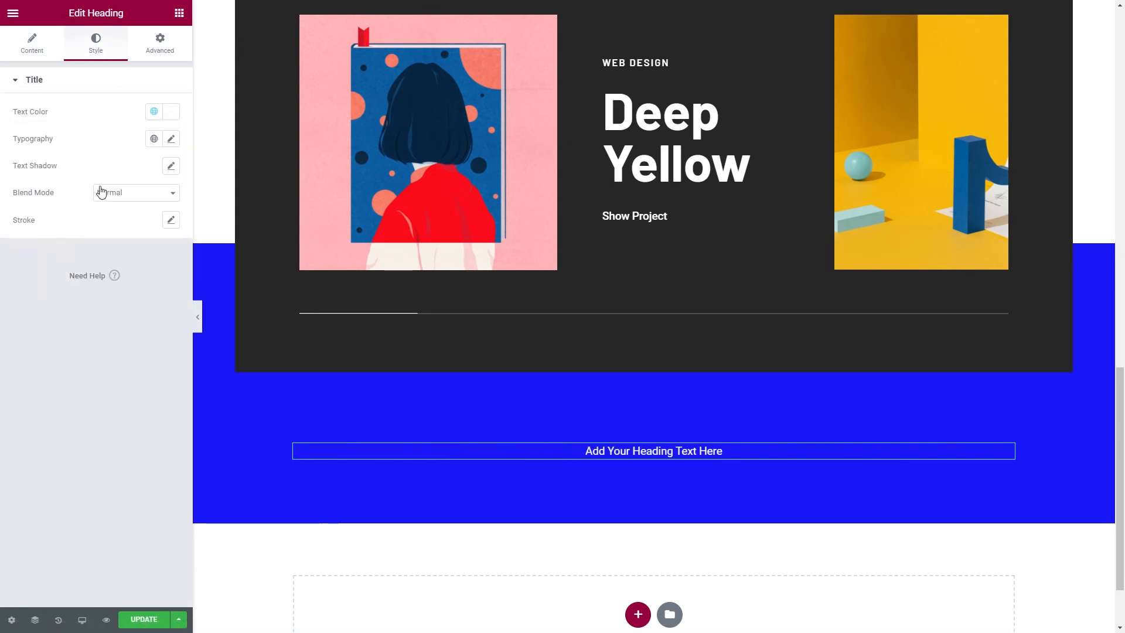
pyautogui.click(153, 139)
pyautogui.scroll(-2, 112, 235)
pyautogui.click(82, 342)
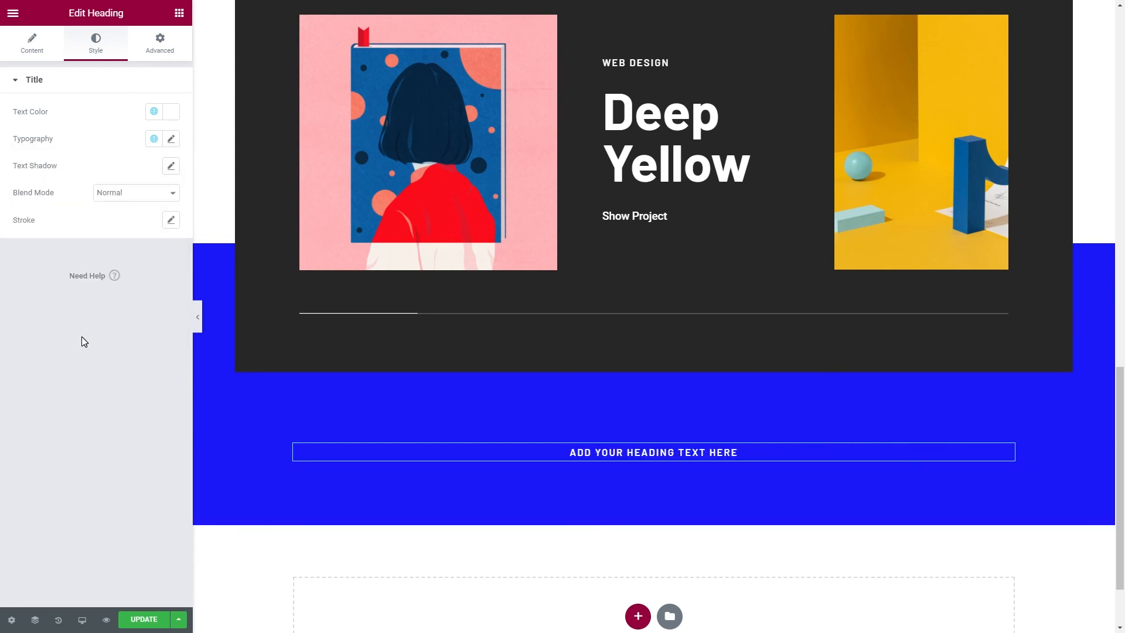
# Change the heading text to "LATEST POSTS" and set the widgets space of its column to 44
pyautogui.tripleClick(739, 454)
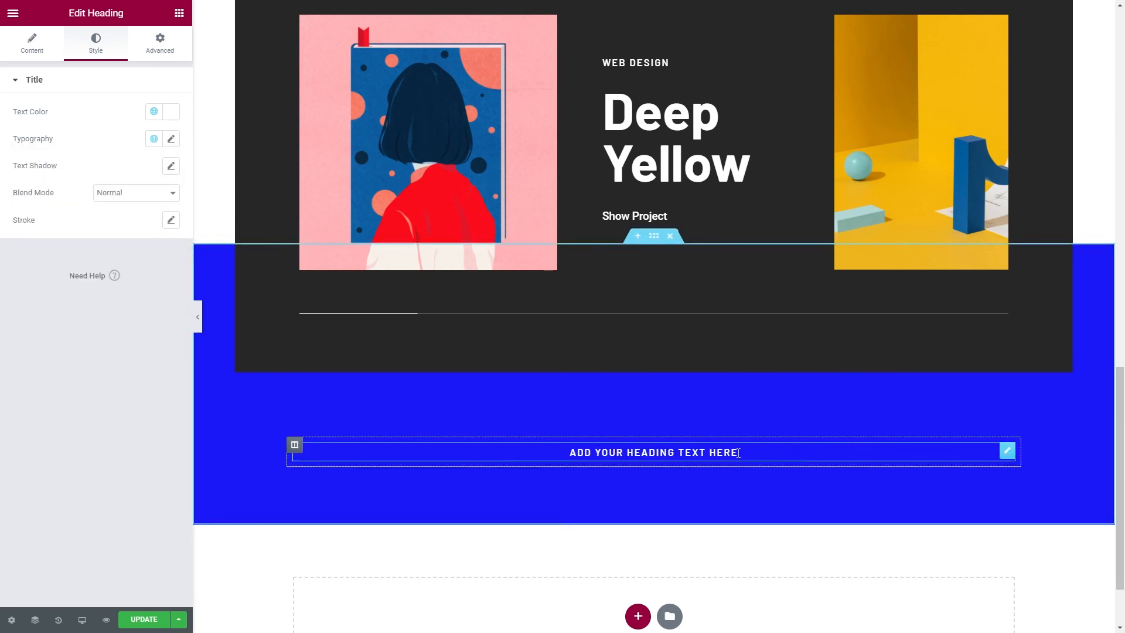
pyautogui.write('LATEST POSTS')
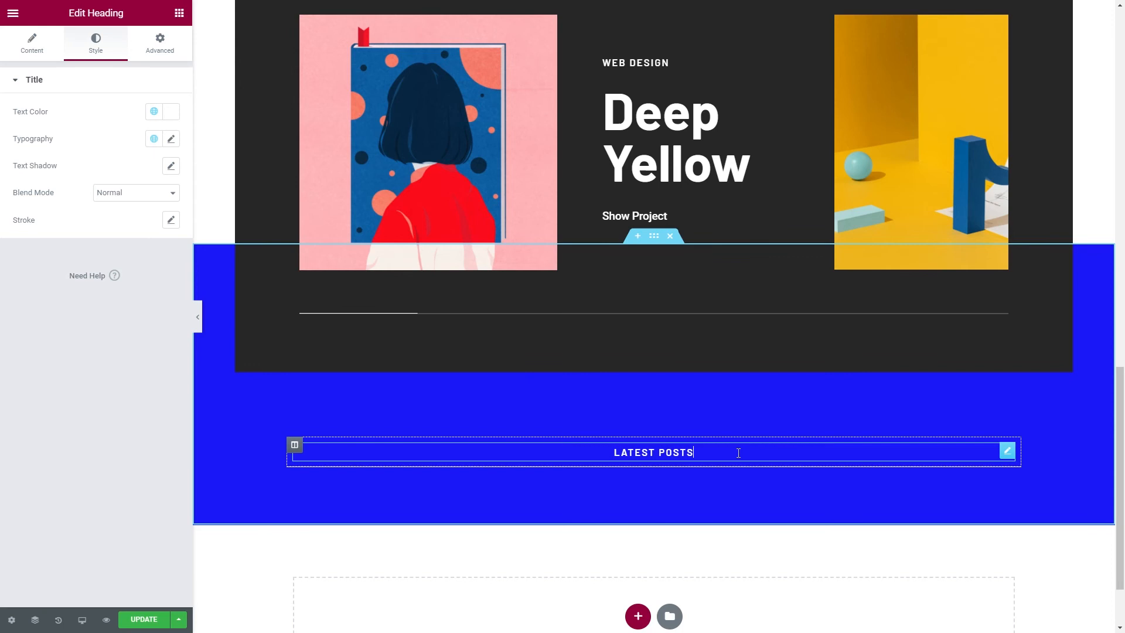
pyautogui.click(294, 445)
pyautogui.click(162, 188)
pyautogui.write('44')
# Search the widgets for "posts" and place the Posts widget below the "Latest Posts" heading
pyautogui.click(180, 13)
pyautogui.write('posts')
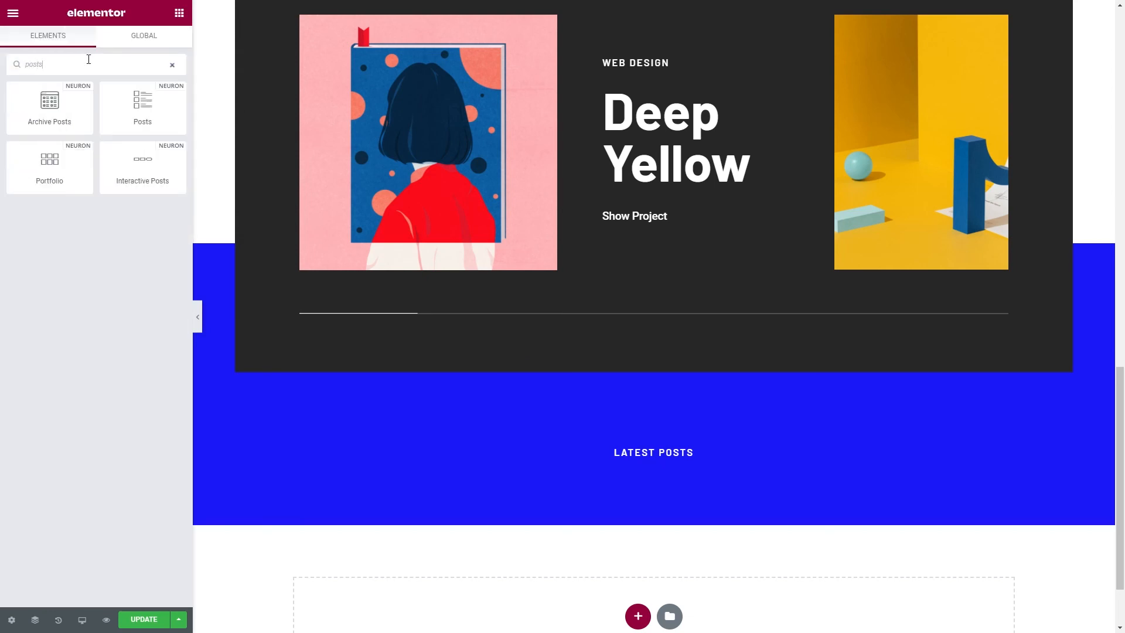
pyautogui.moveTo(128, 131); pyautogui.dragTo(595, 467)
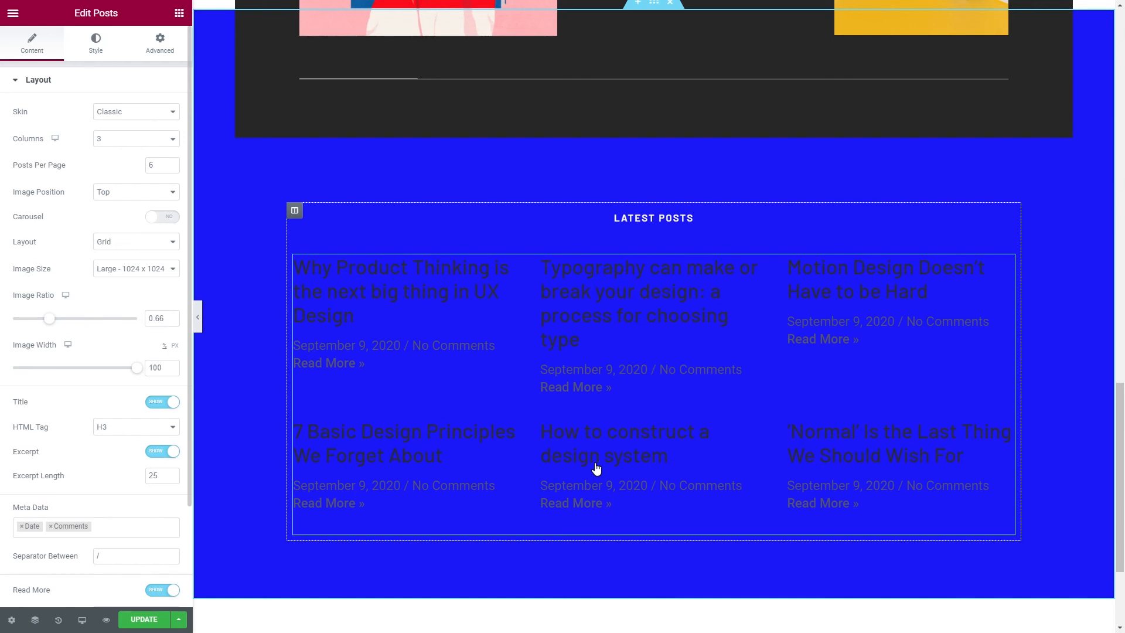
# Turn the Posts widget into a carousel and set its navigation to Dots
pyautogui.click(157, 219)
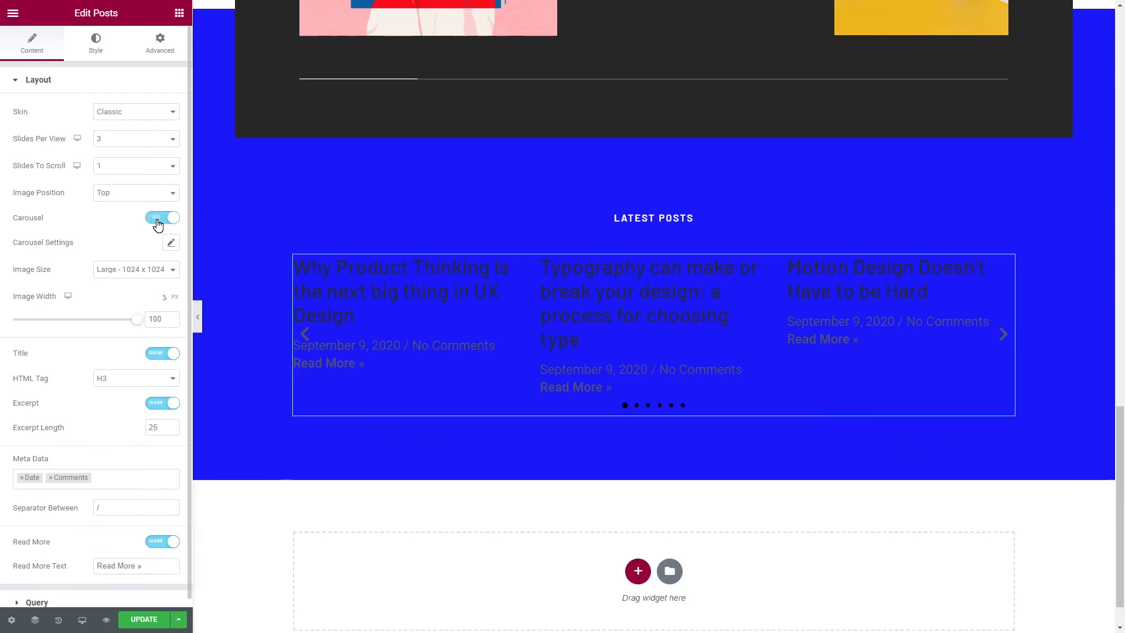
pyautogui.click(171, 242)
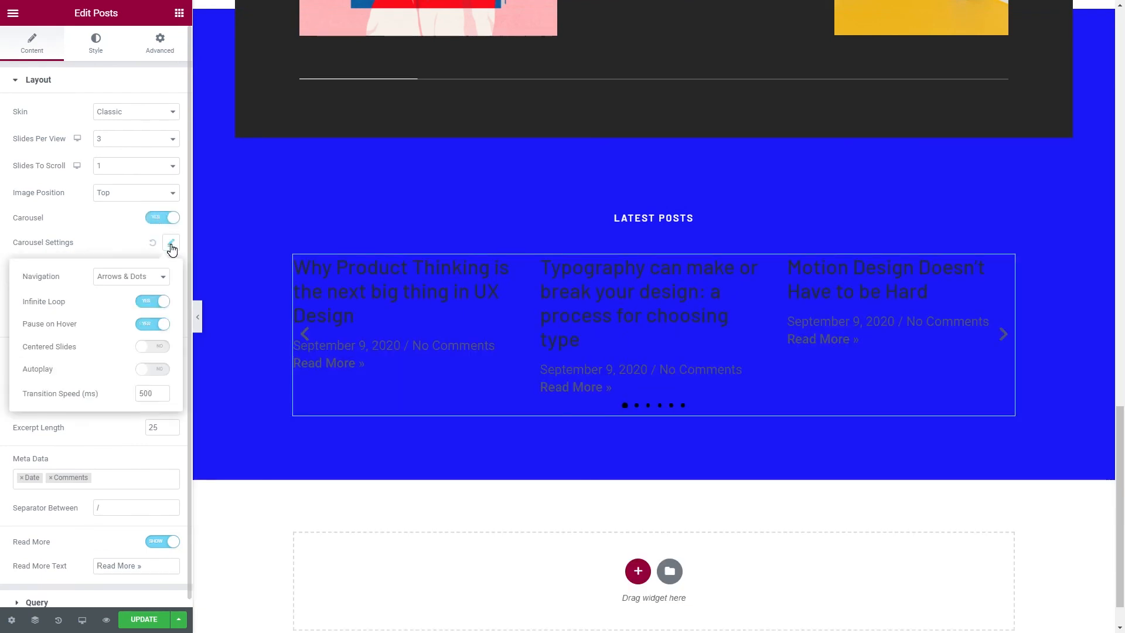
pyautogui.click(154, 276)
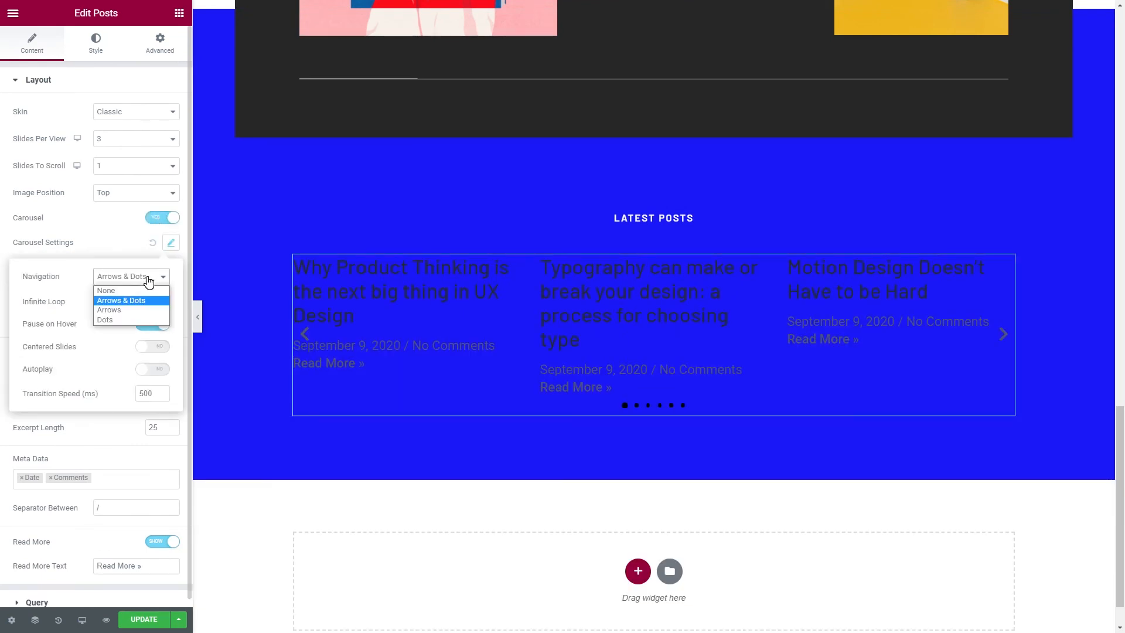
pyautogui.click(124, 320)
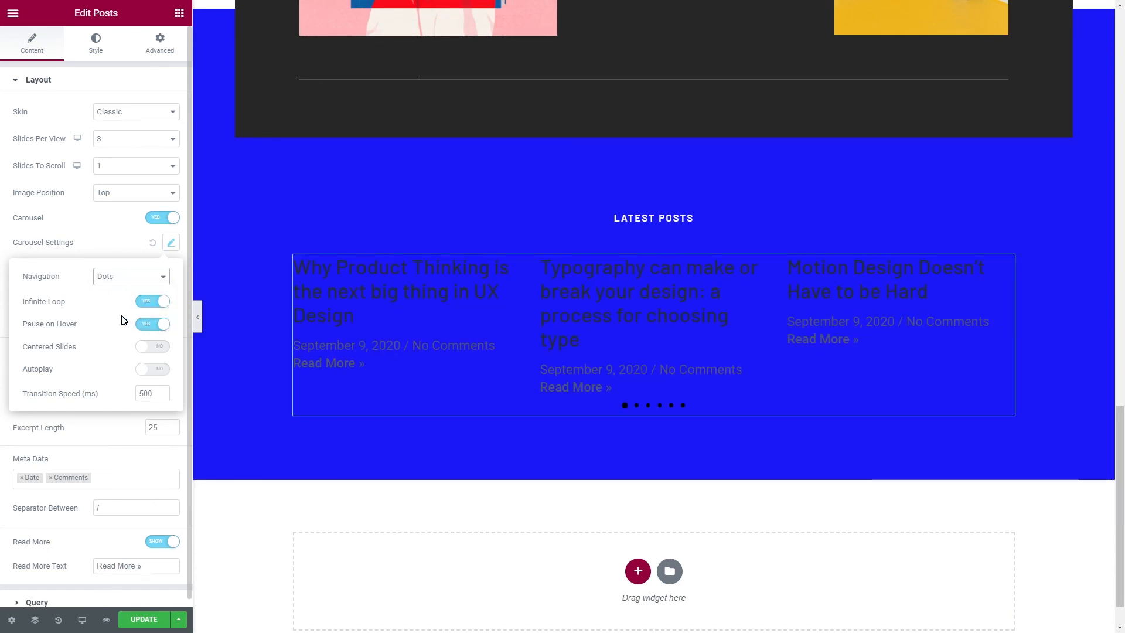
pyautogui.click(119, 238)
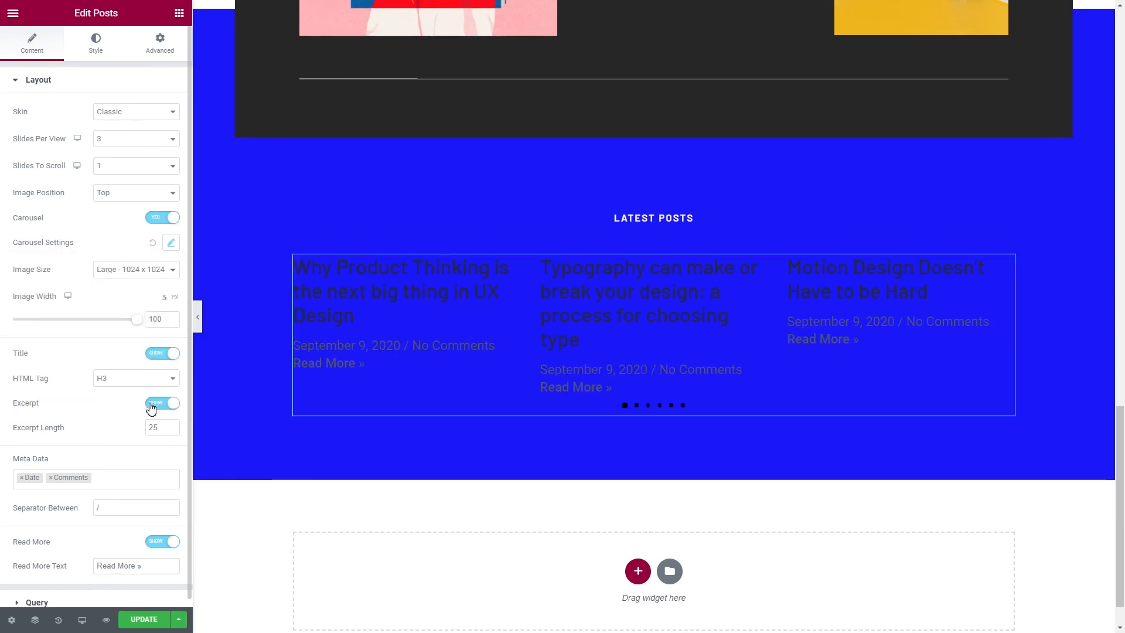
# Hide the excerpt and Read More link of the posts, and keep only Date in the meta data
pyautogui.click(151, 404)
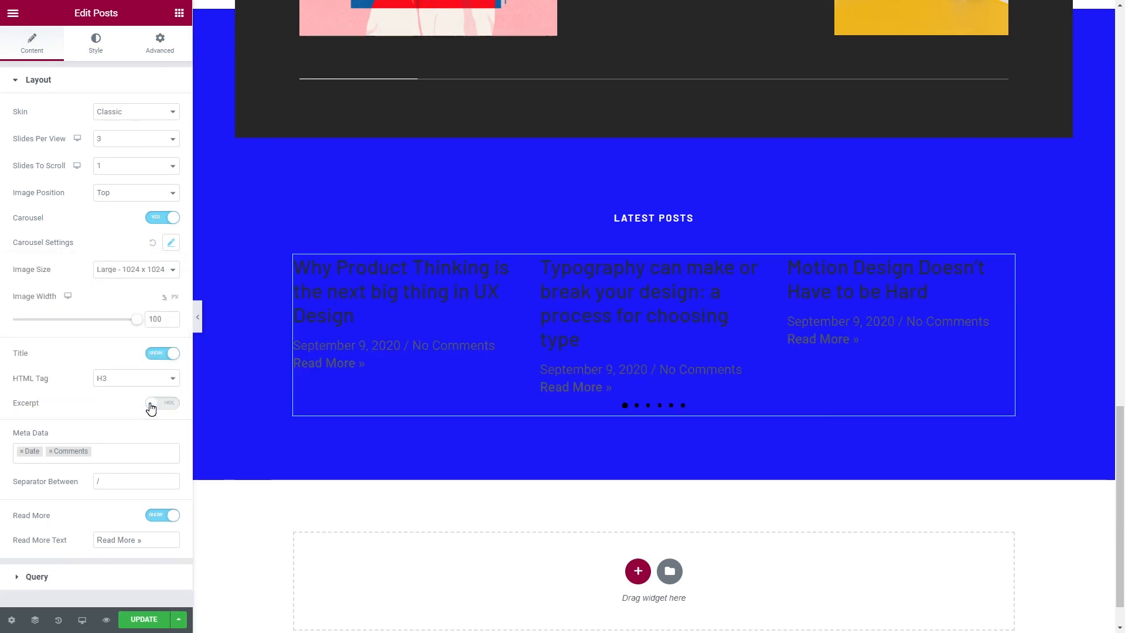
pyautogui.click(50, 451)
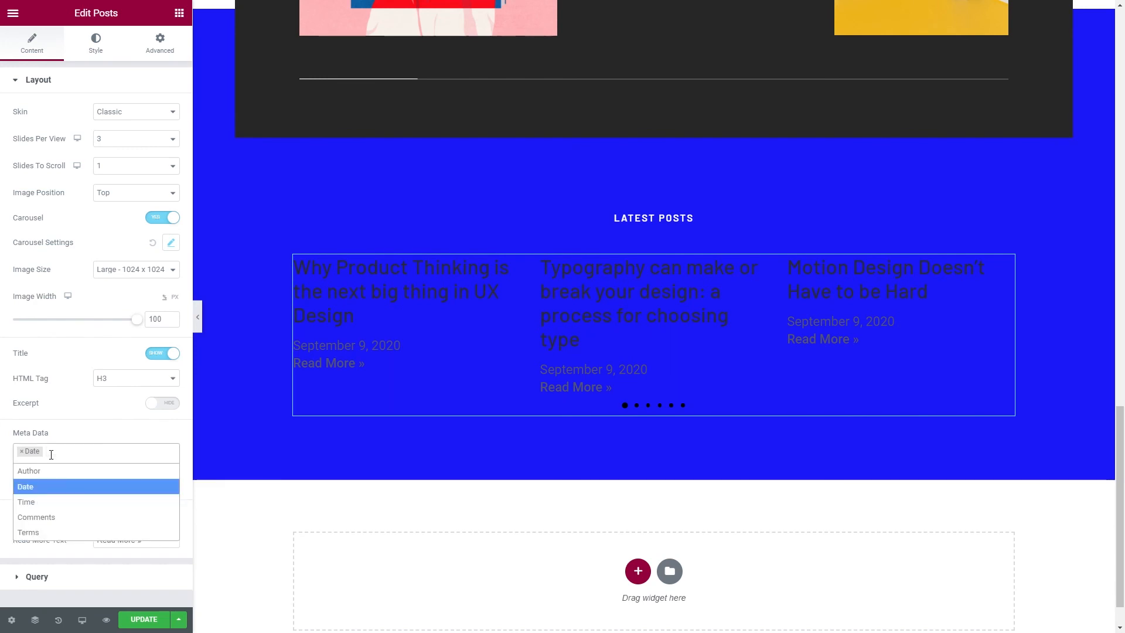
pyautogui.click(64, 443)
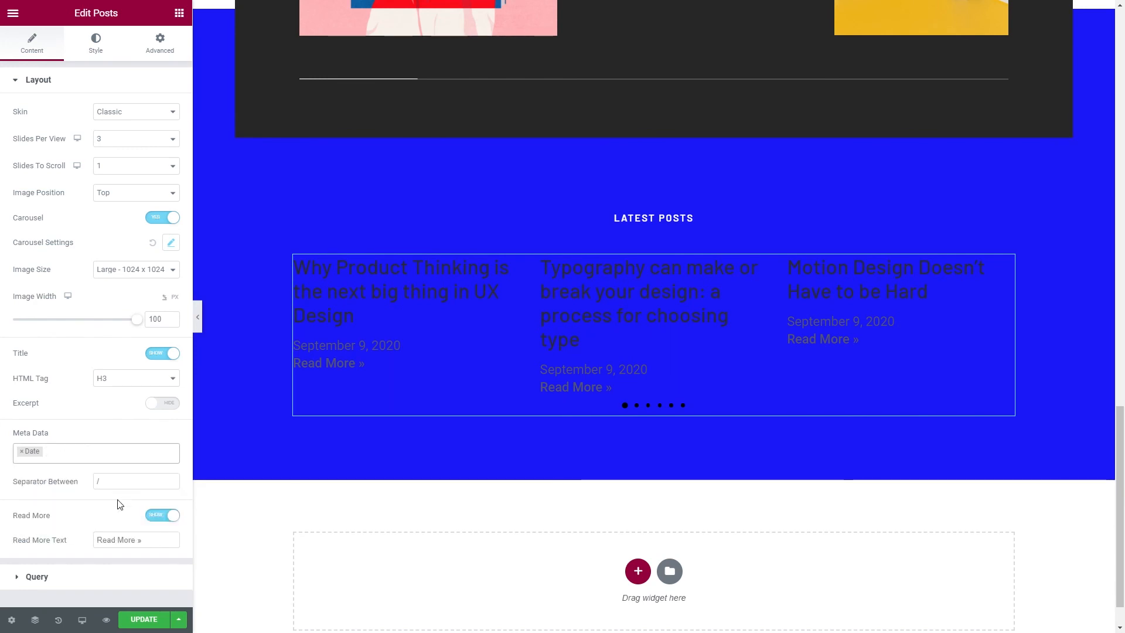
pyautogui.click(151, 517)
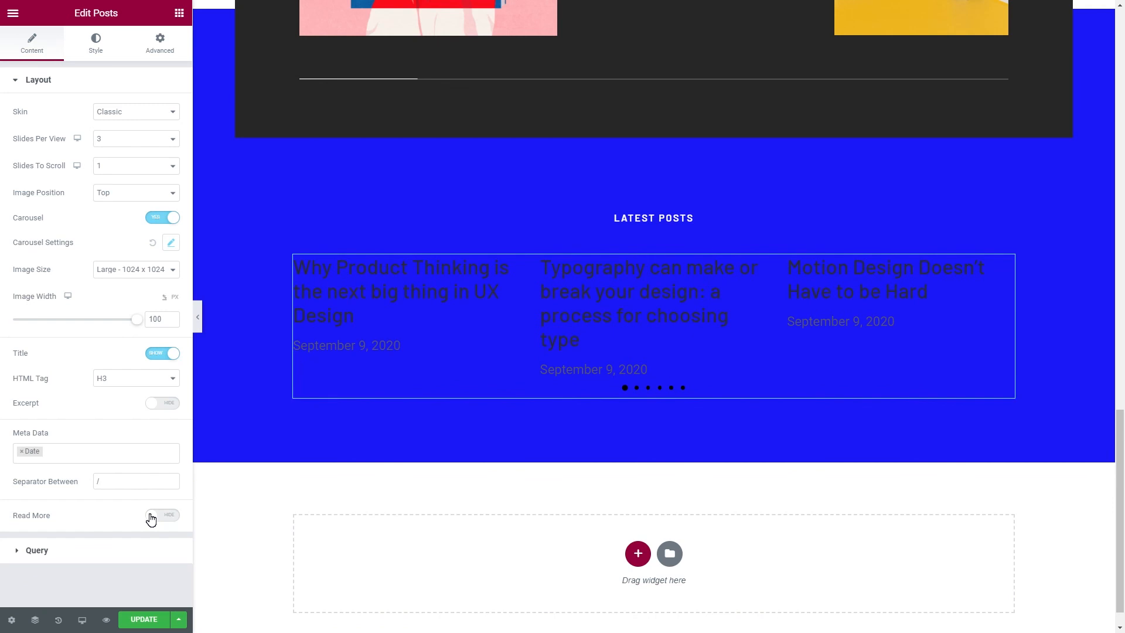
# Set the space between the posts to 60 and give their boxes a border width of 1 on all sides
pyautogui.click(100, 54)
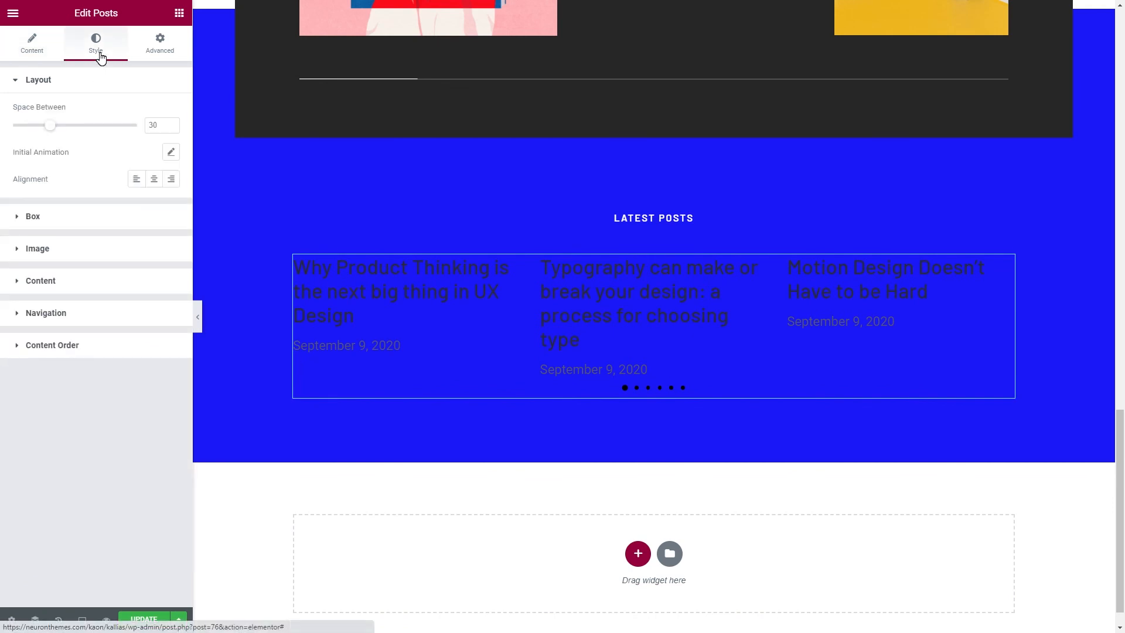
pyautogui.click(155, 126)
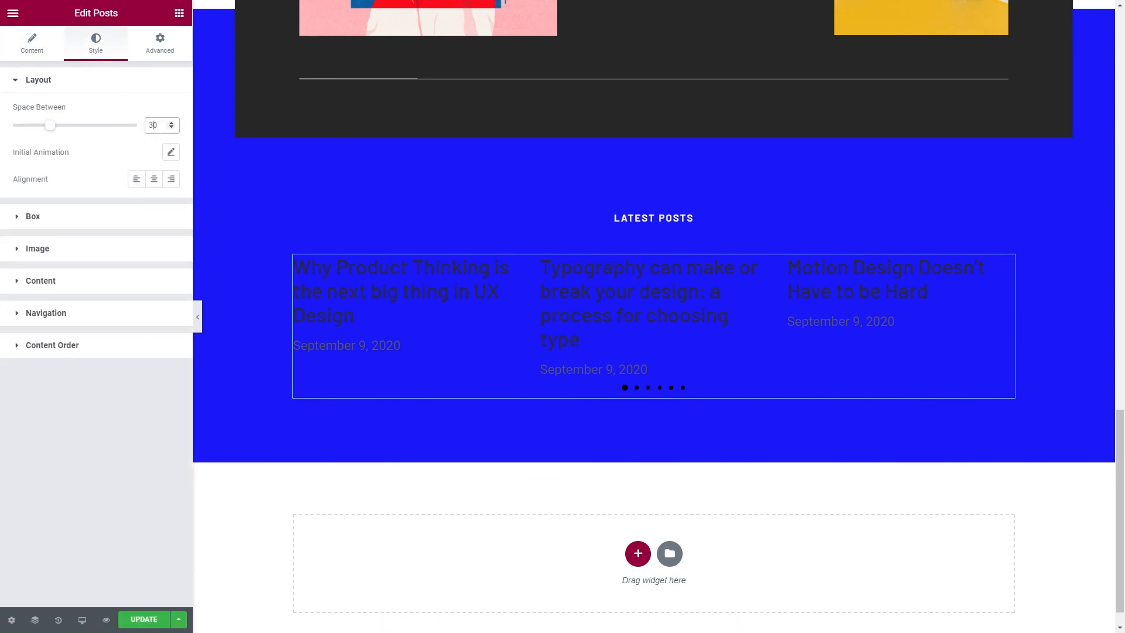
pyautogui.press('BackSpace')
pyautogui.write('6')
pyautogui.click(134, 220)
pyautogui.click(24, 167)
pyautogui.write('1')
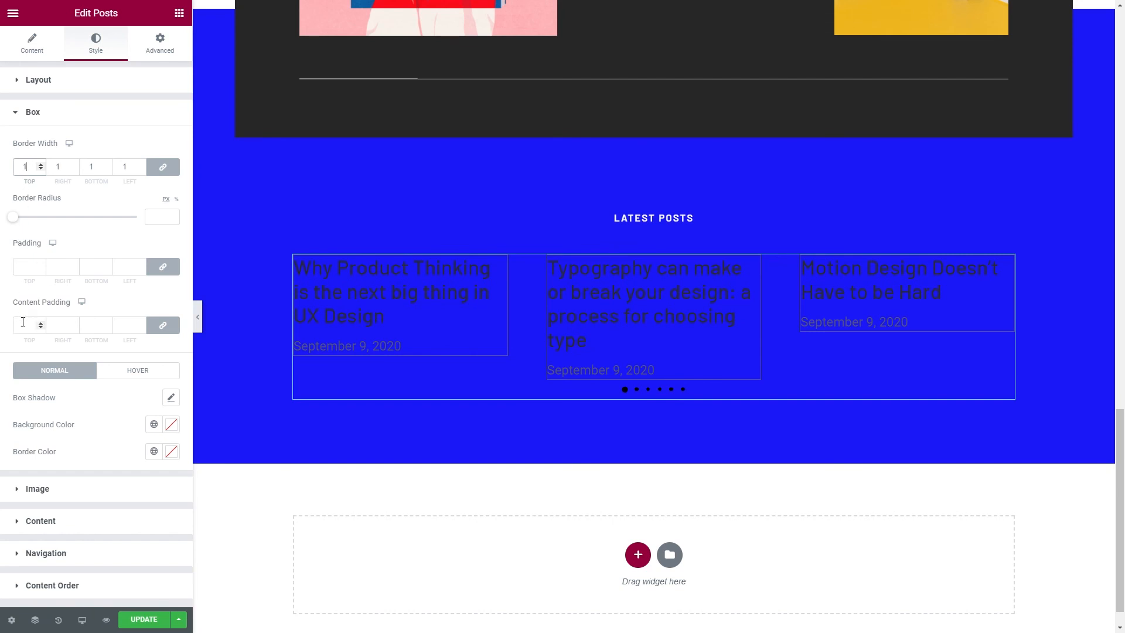
# Unlink the post boxes' content padding and set it to 40 top and bottom, 32 right and left
pyautogui.click(164, 330)
pyautogui.click(31, 326)
pyautogui.write('40')
pyautogui.press('Tab')
pyautogui.write('32')
pyautogui.press('Tab')
pyautogui.write('40')
pyautogui.press('Tab')
pyautogui.write('32')
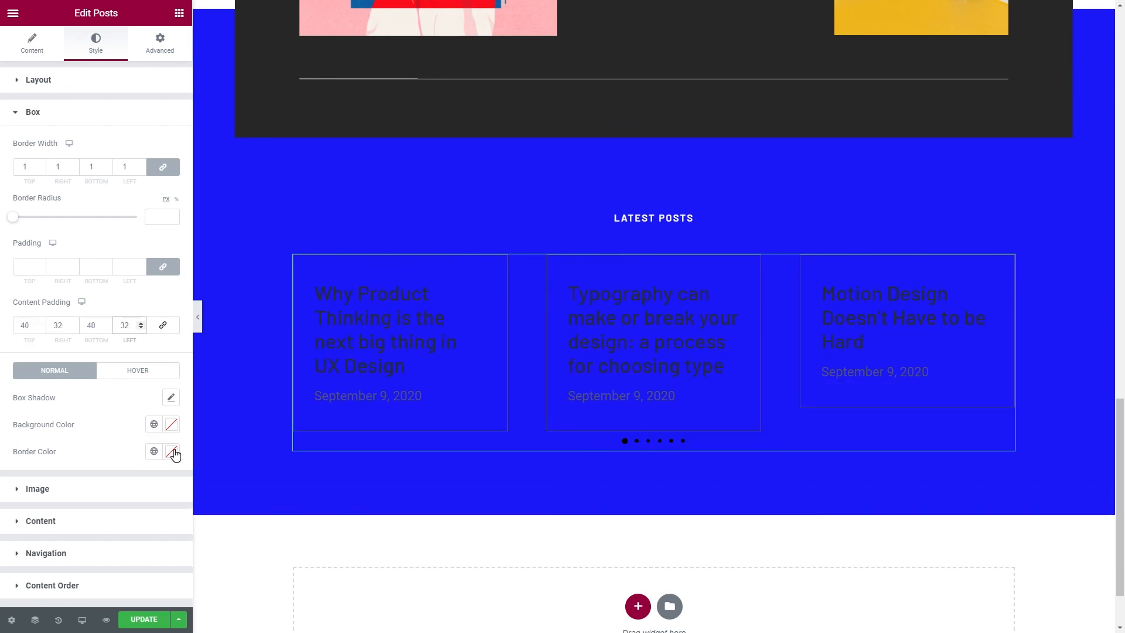
# Make the post boxes' border color fully transparent in the normal state and global White on hover
pyautogui.click(172, 452)
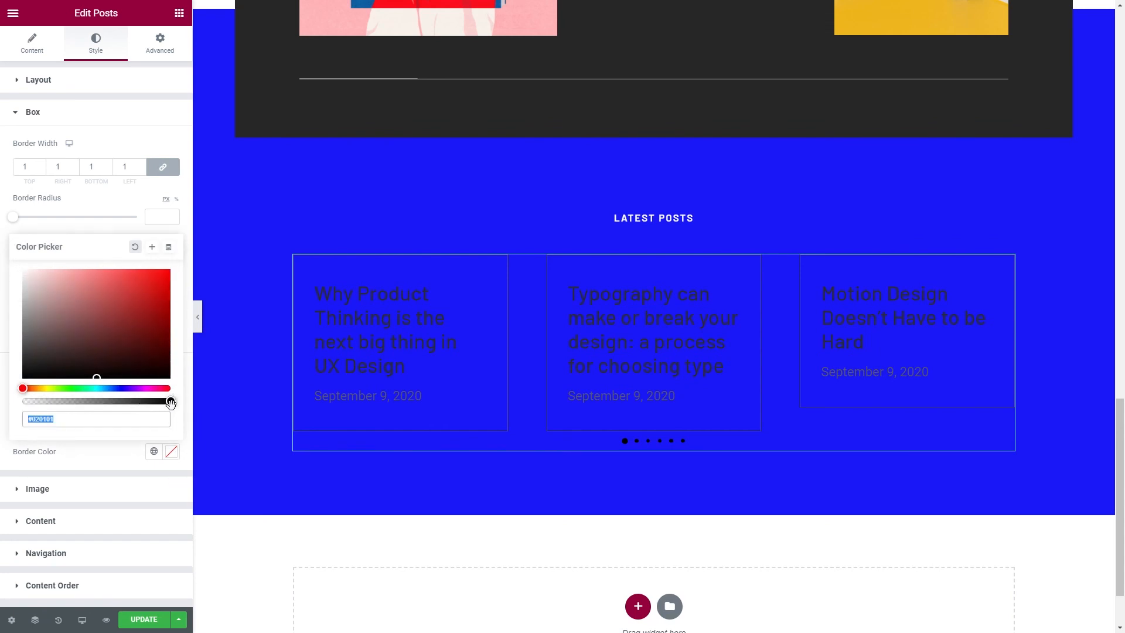
pyautogui.moveTo(140, 402); pyautogui.dragTo(2, 397)
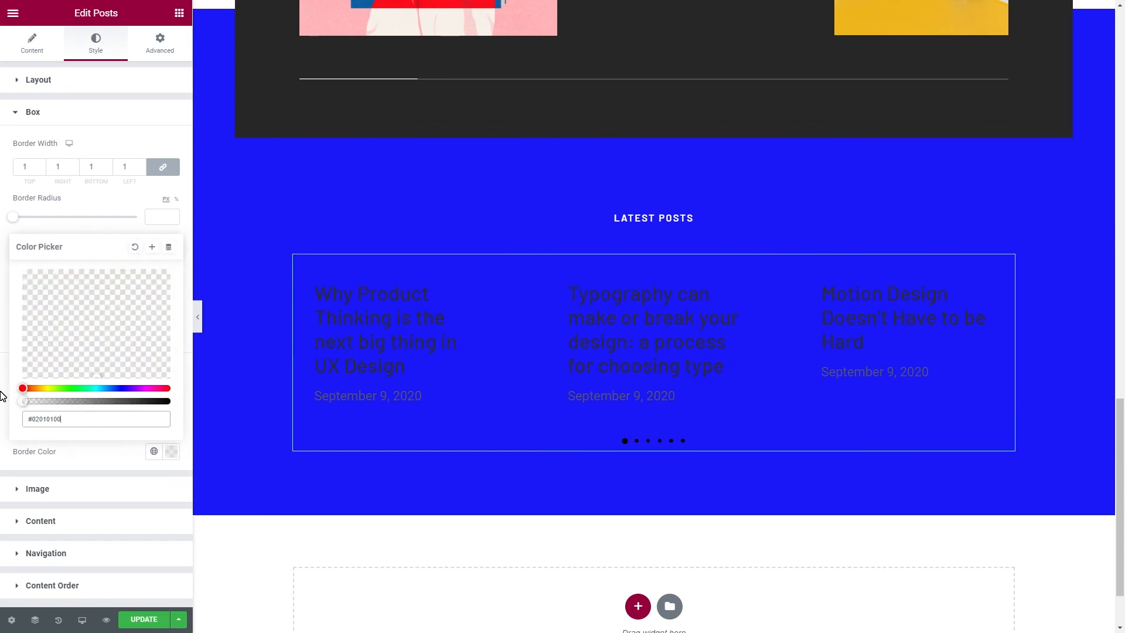
pyautogui.click(76, 448)
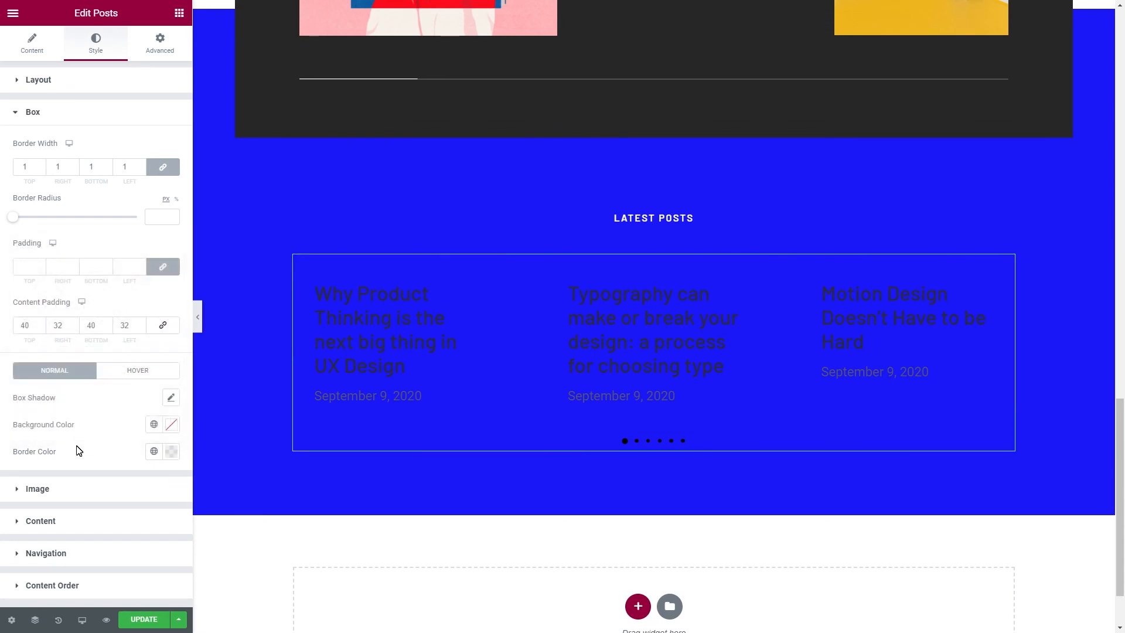
pyautogui.click(120, 376)
pyautogui.click(151, 449)
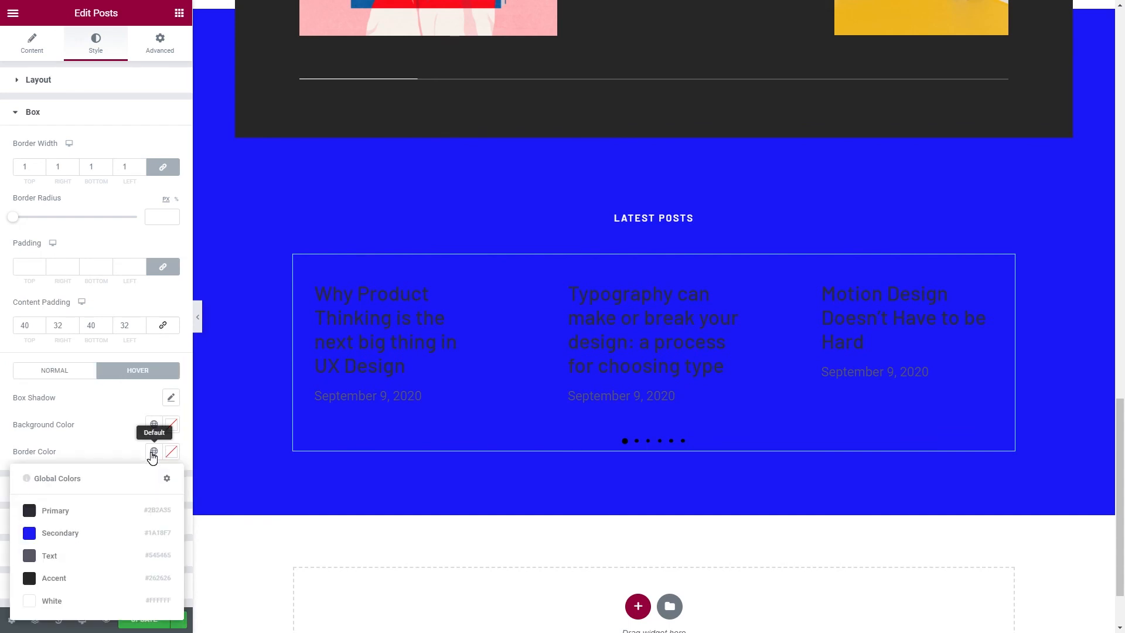
pyautogui.click(68, 600)
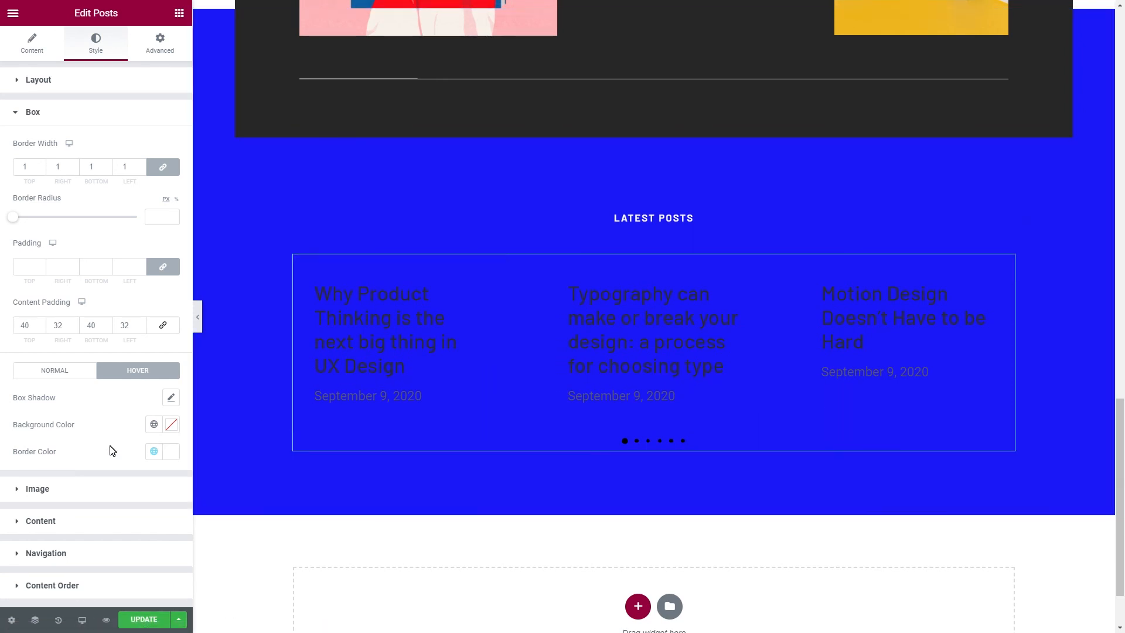
# Style the post titles with the global White color, the Primary global font and a spacing of 32
pyautogui.click(102, 527)
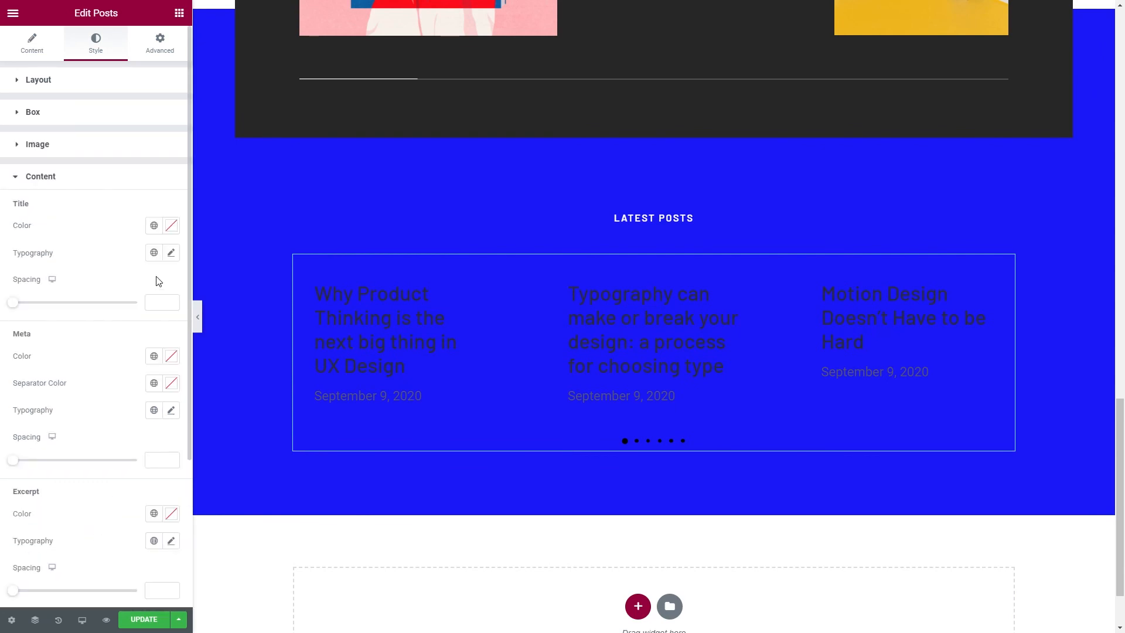
pyautogui.click(154, 226)
pyautogui.click(77, 375)
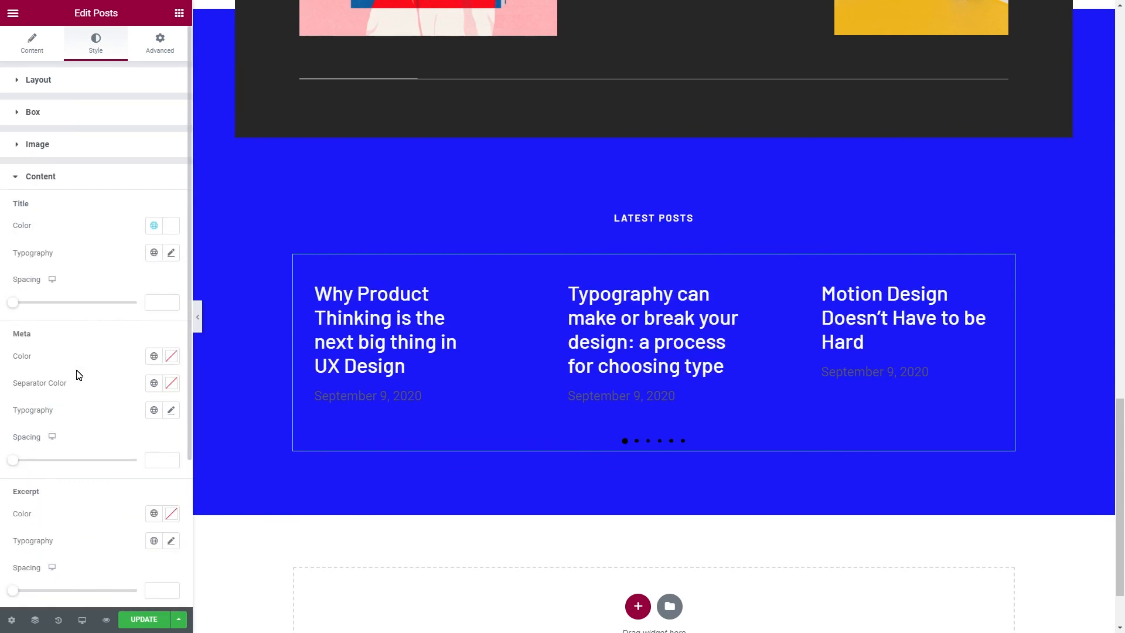
pyautogui.click(153, 253)
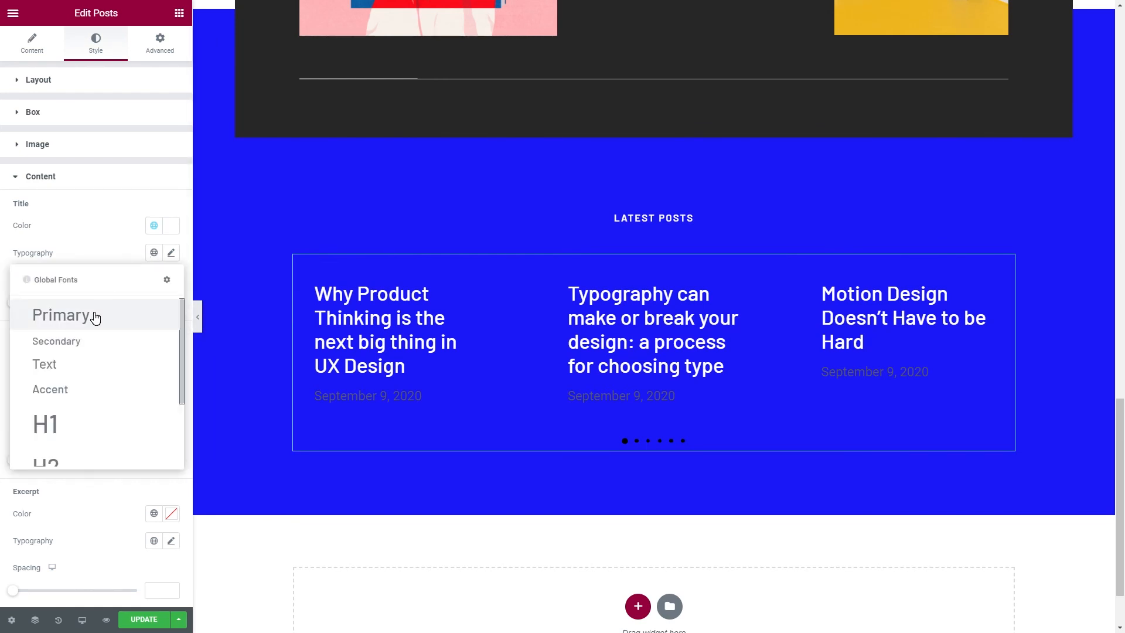
pyautogui.click(95, 315)
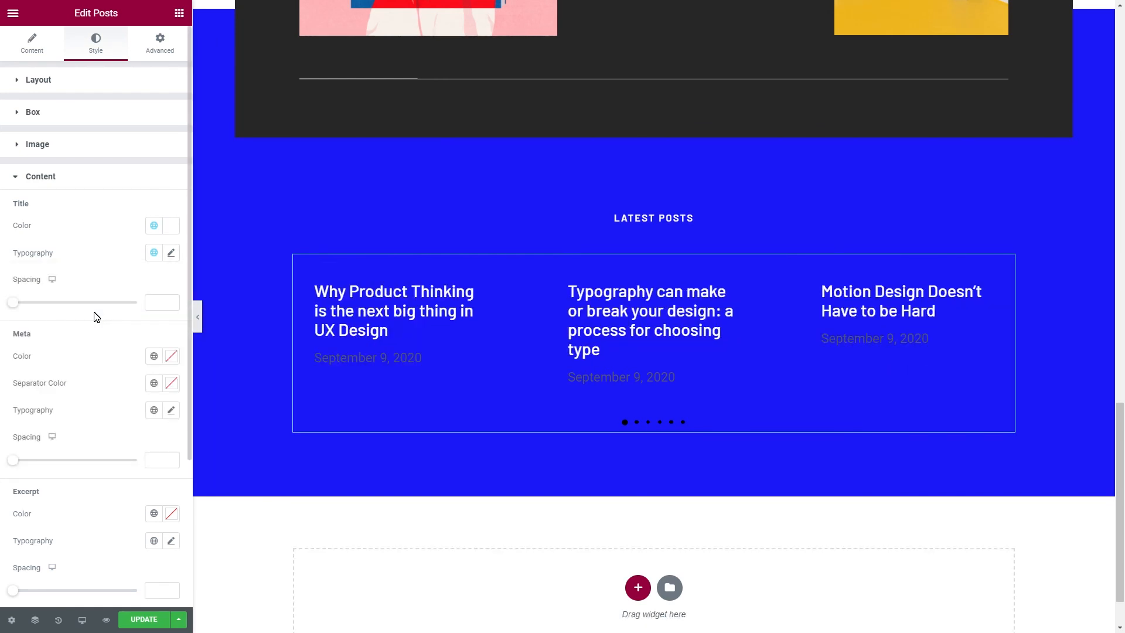
pyautogui.click(151, 306)
pyautogui.write('32')
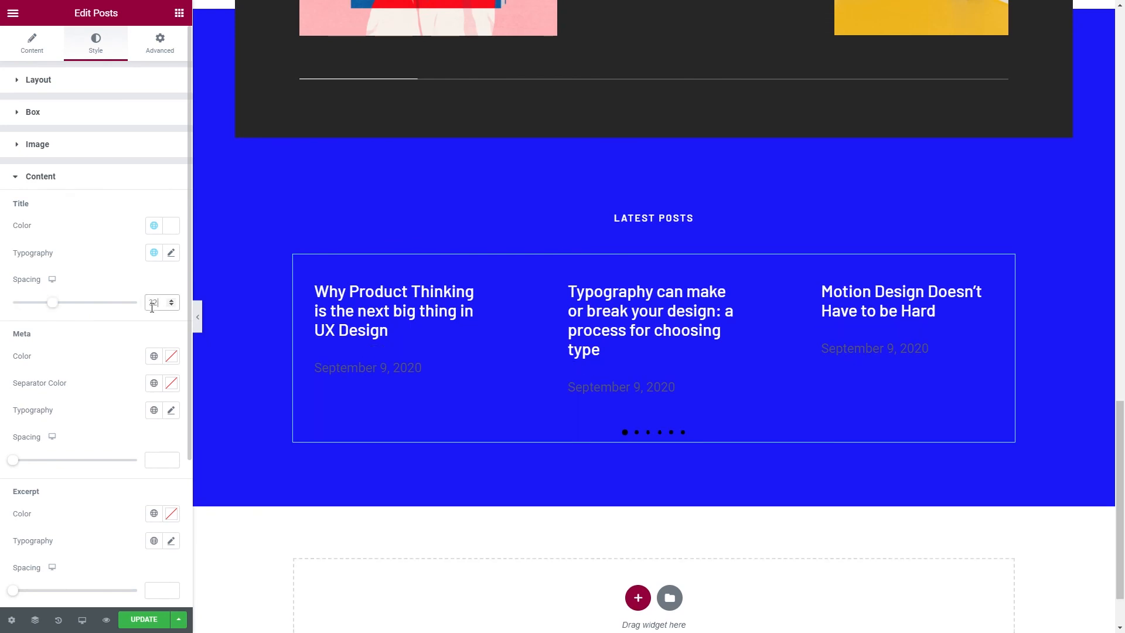
# Give the post meta the global White color and the Secondary global font
pyautogui.click(148, 356)
pyautogui.click(87, 505)
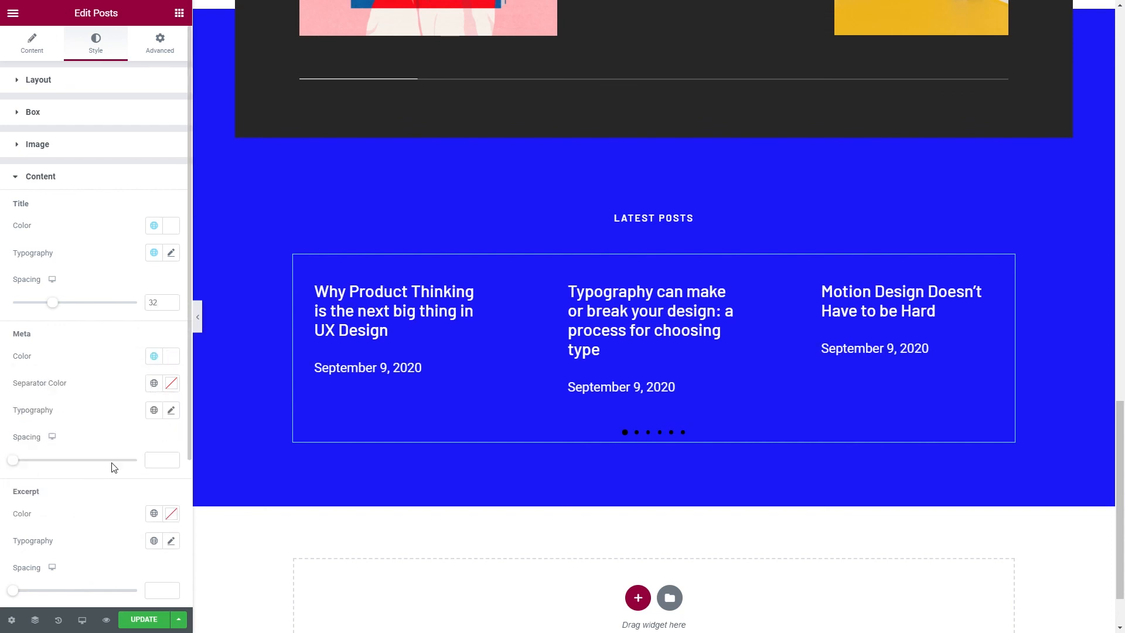
pyautogui.click(154, 410)
pyautogui.click(80, 502)
# Set the navigation dots' spacing to 80 and their color and border color to global White
pyautogui.scroll(-3, 85, 499)
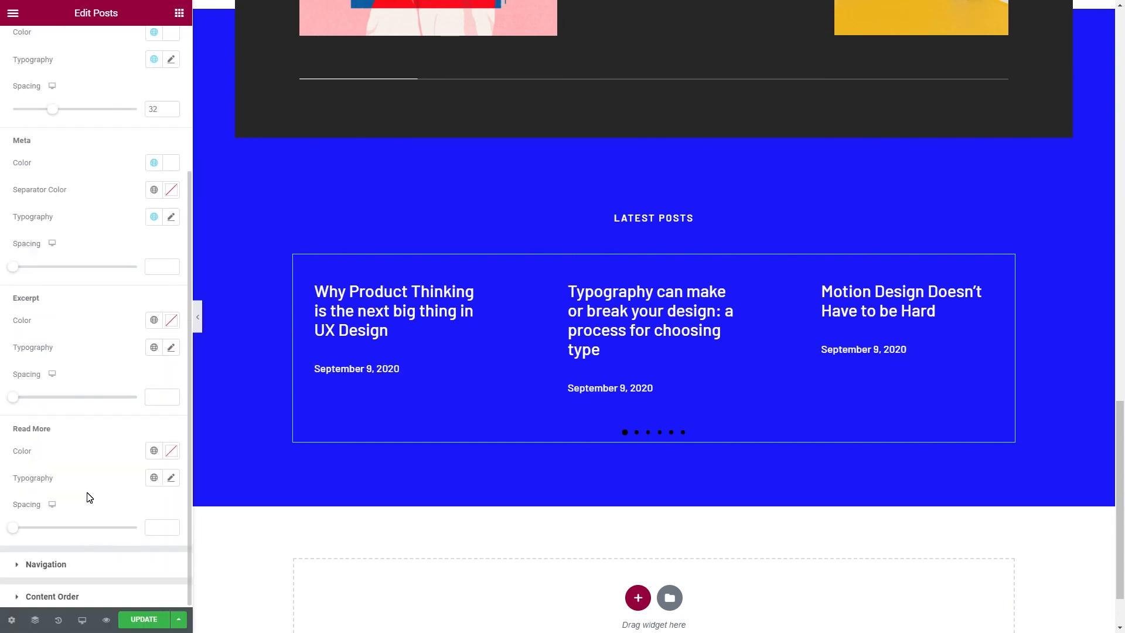
pyautogui.click(88, 565)
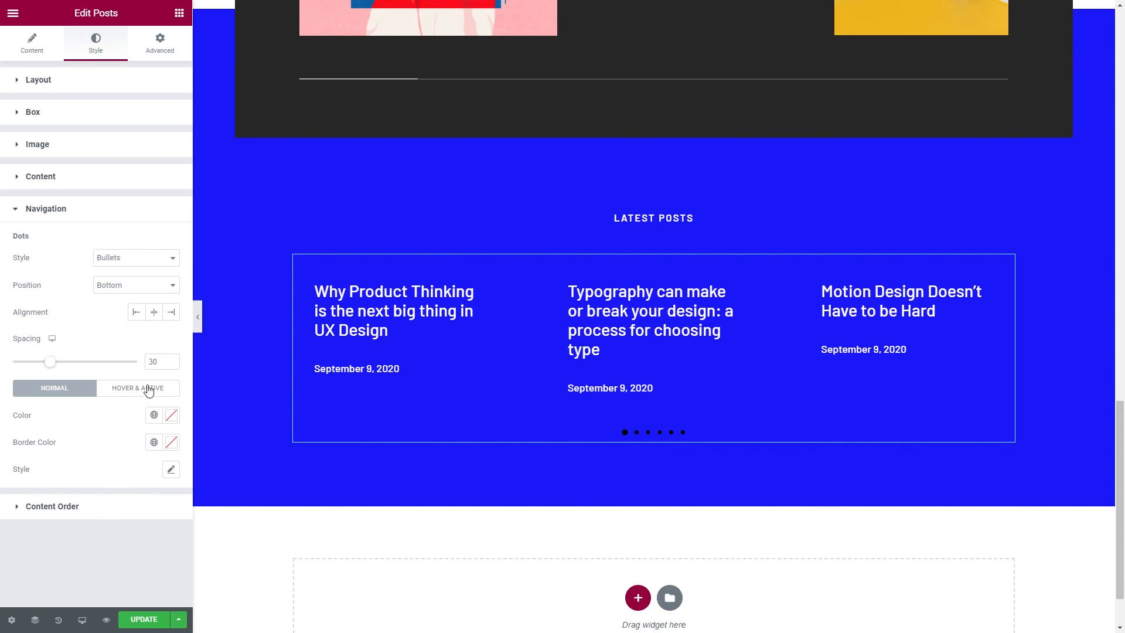
pyautogui.click(161, 363)
pyautogui.write('80')
pyautogui.click(154, 415)
pyautogui.click(62, 565)
pyautogui.click(153, 442)
pyautogui.click(94, 588)
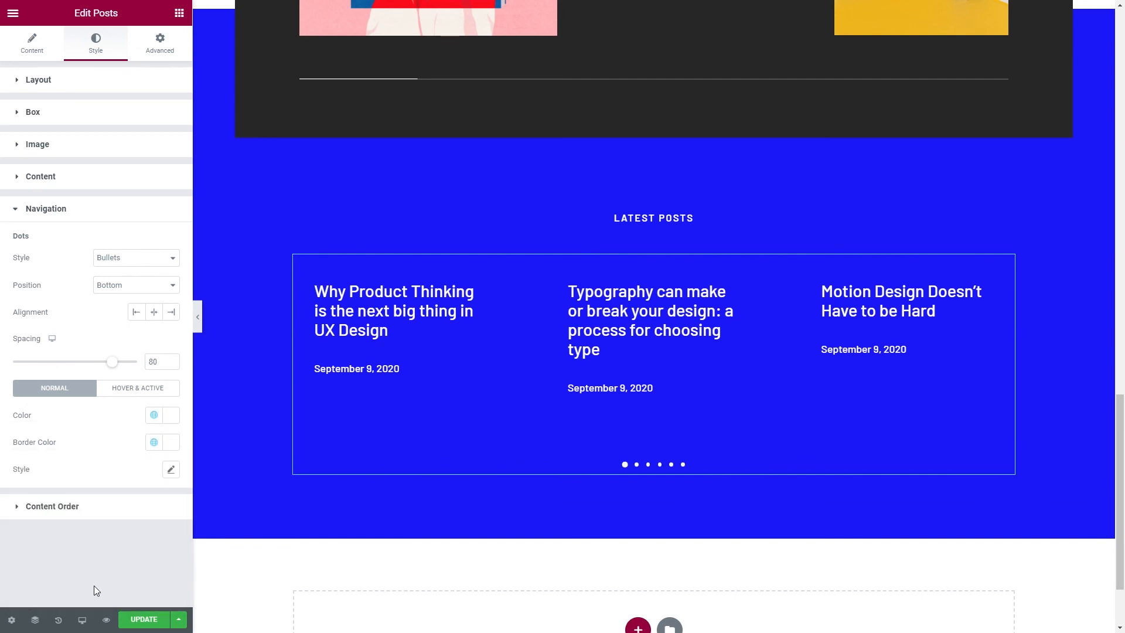
# Set the dots' padding to 3, their border width to 1 and the space between them to 10
pyautogui.click(170, 469)
pyautogui.scroll(-1, 122, 513)
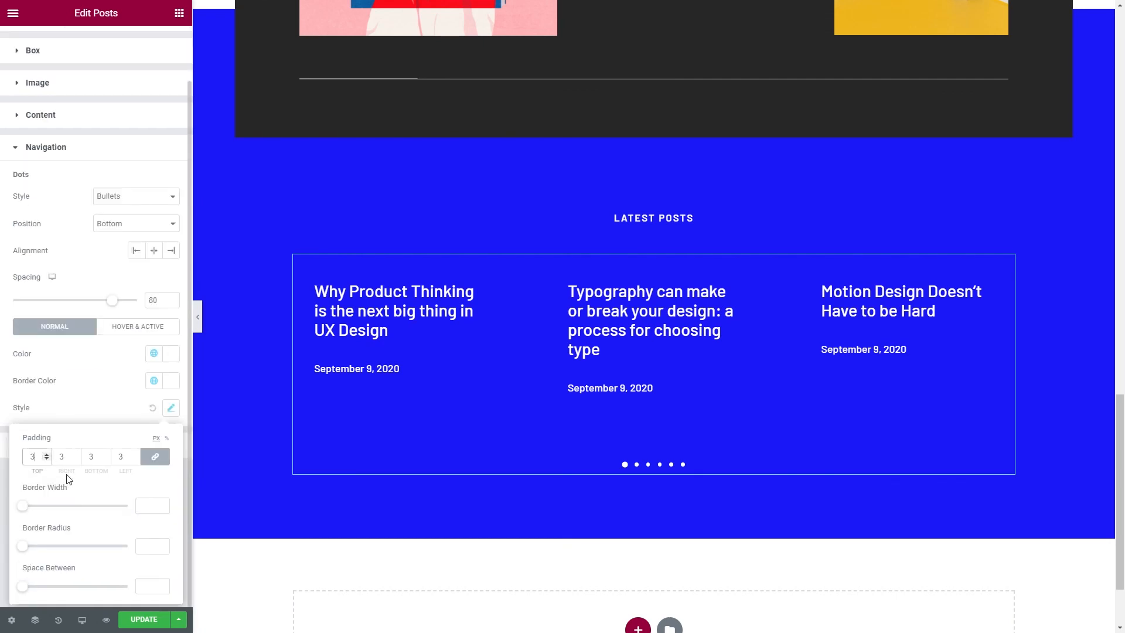
pyautogui.click(149, 506)
pyautogui.write('1')
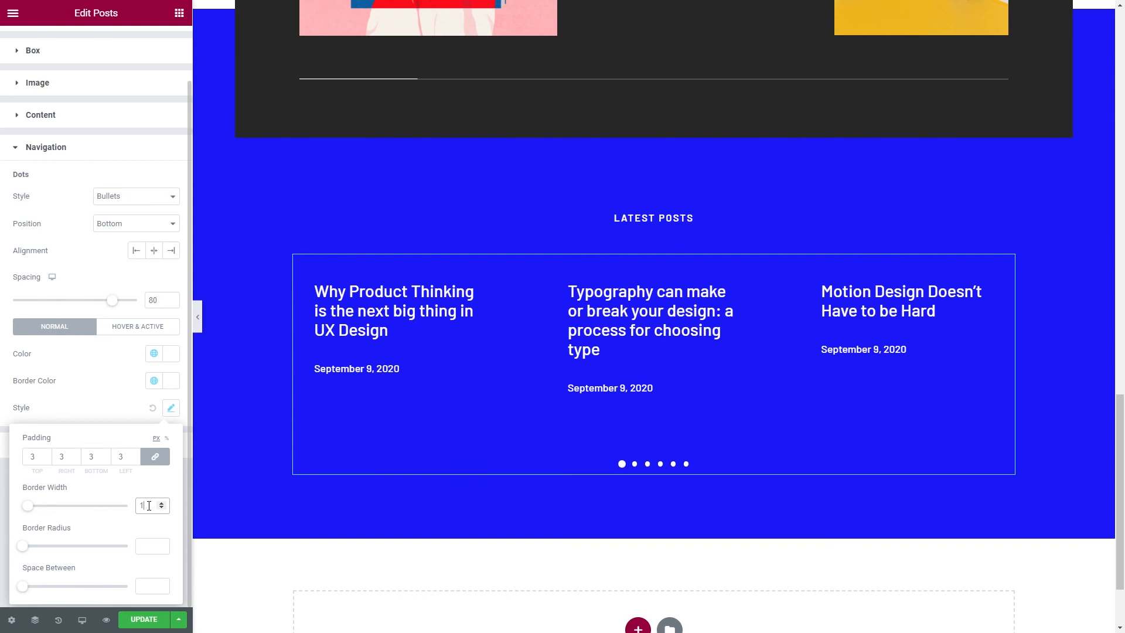
pyautogui.click(142, 585)
pyautogui.write('10')
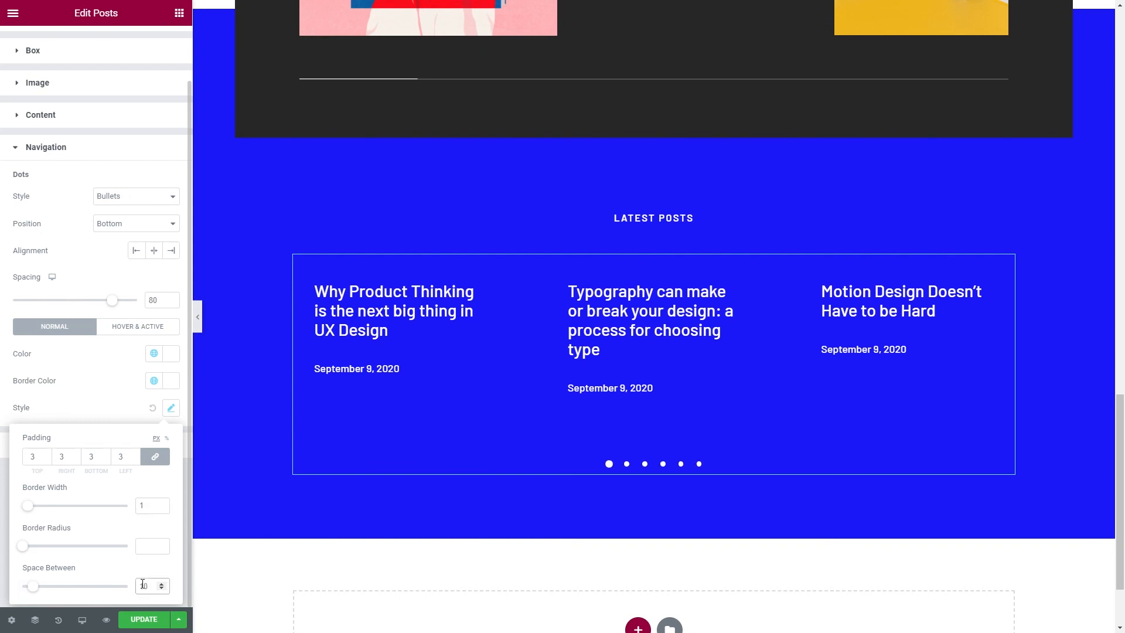
# Make the fill color of the dots fully transparent in the hover and active state
pyautogui.click(126, 332)
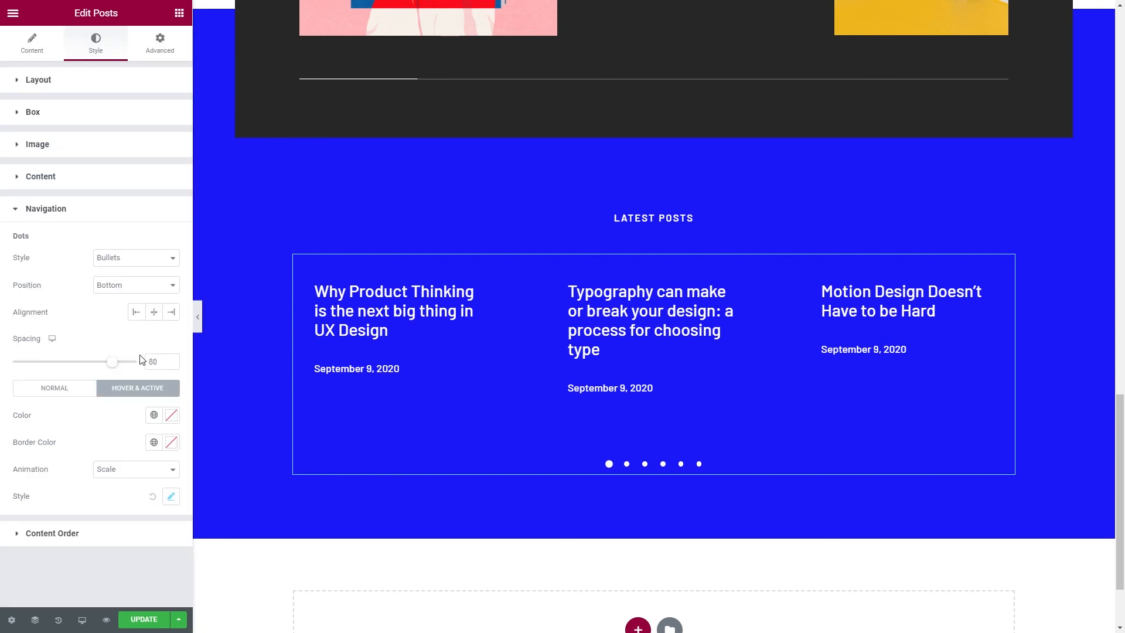
pyautogui.click(171, 415)
pyautogui.moveTo(170, 593); pyautogui.dragTo(2, 594)
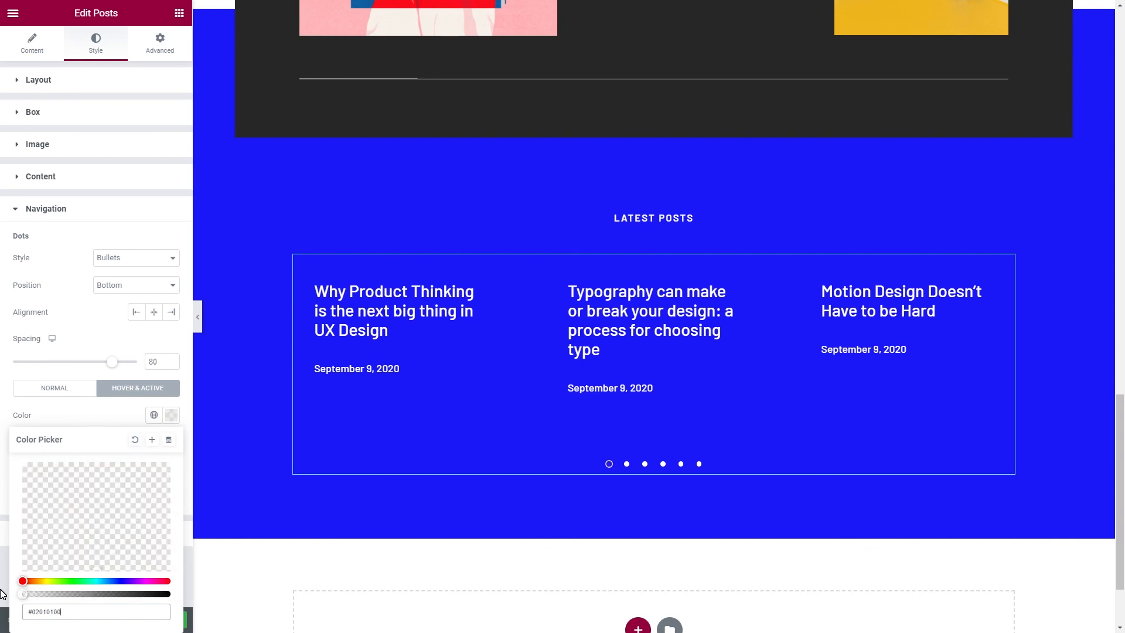
pyautogui.click(108, 424)
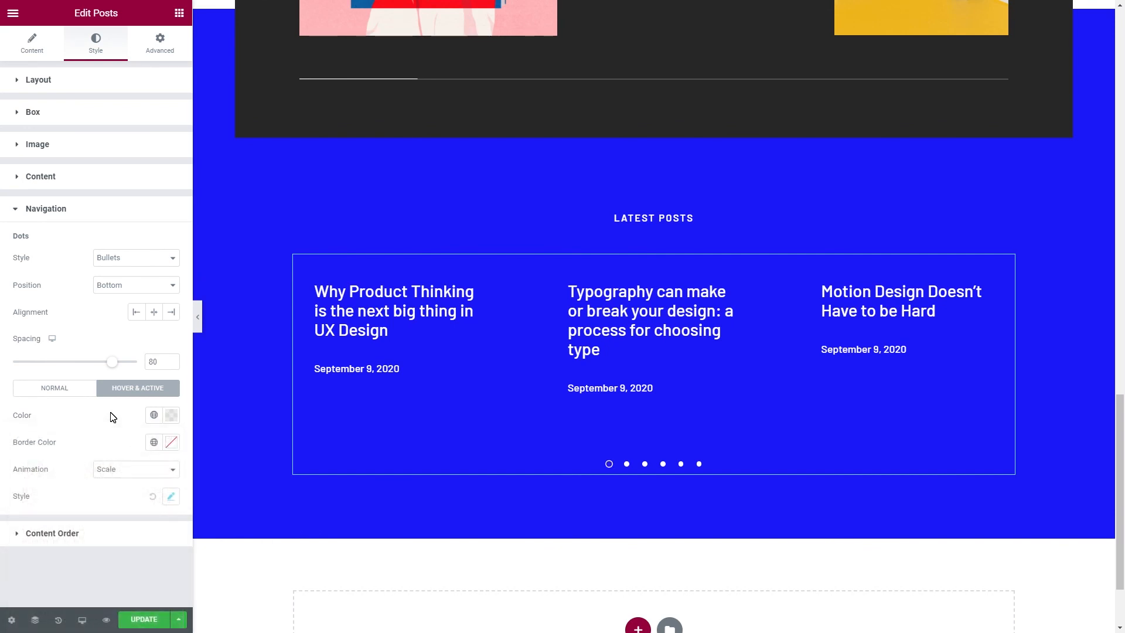
# Preview the page without the editing panel and slide through the Latest Posts carousel to check its hover borders and dots
pyautogui.click(197, 317)
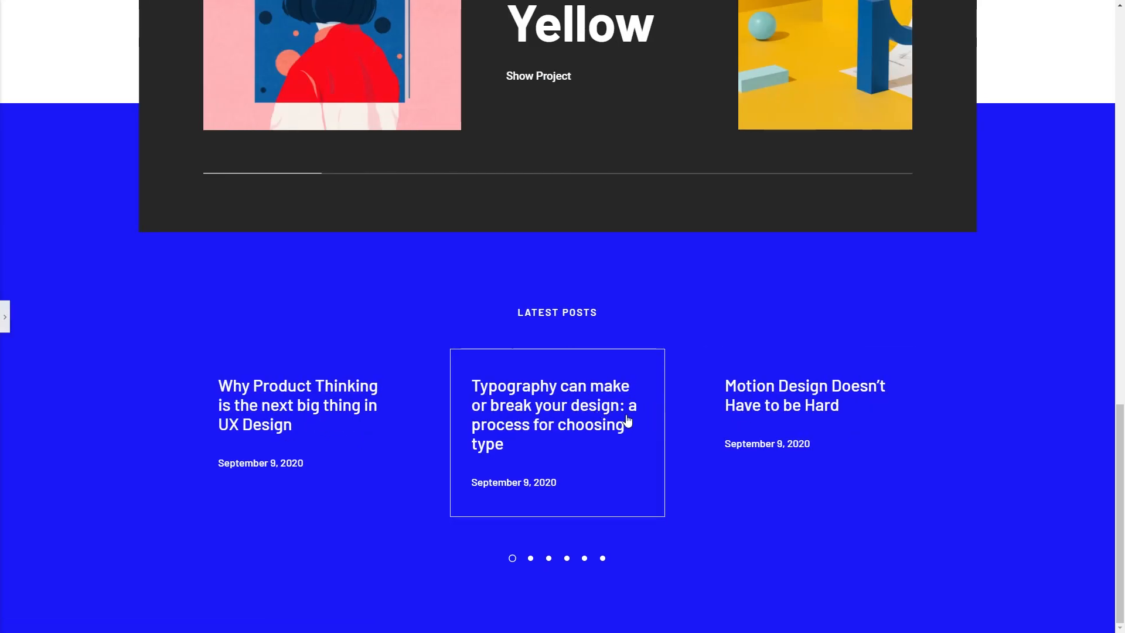
pyautogui.click(530, 558)
pyautogui.moveTo(767, 434); pyautogui.dragTo(504, 428)
pyautogui.moveTo(821, 401); pyautogui.dragTo(577, 409)
pyautogui.moveTo(739, 412); pyautogui.dragTo(481, 413)
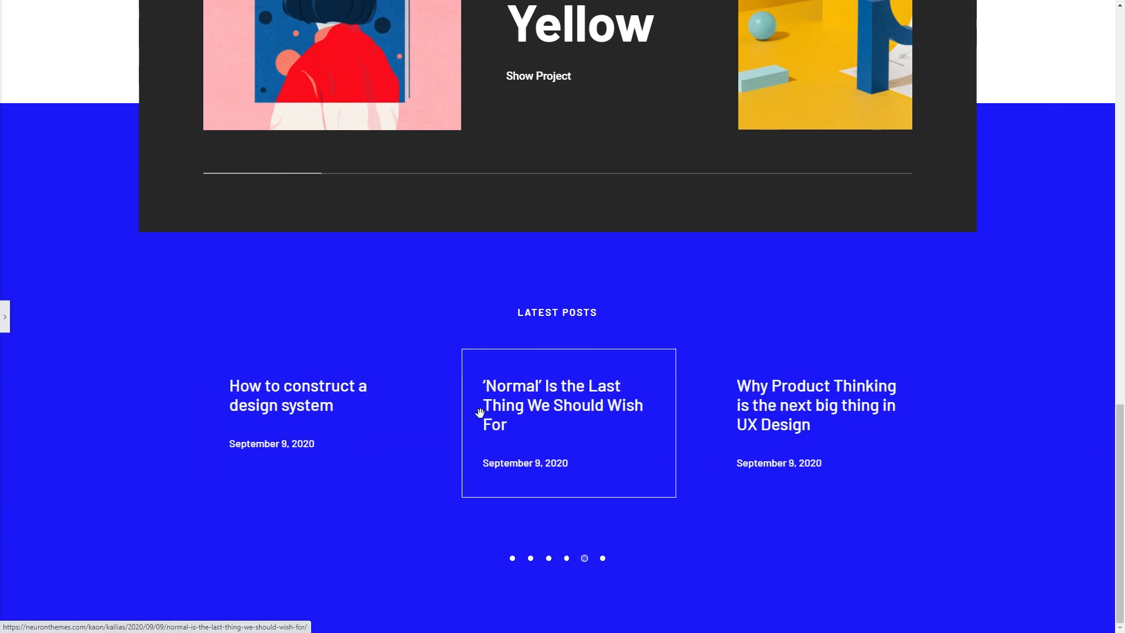
pyautogui.click(6, 317)
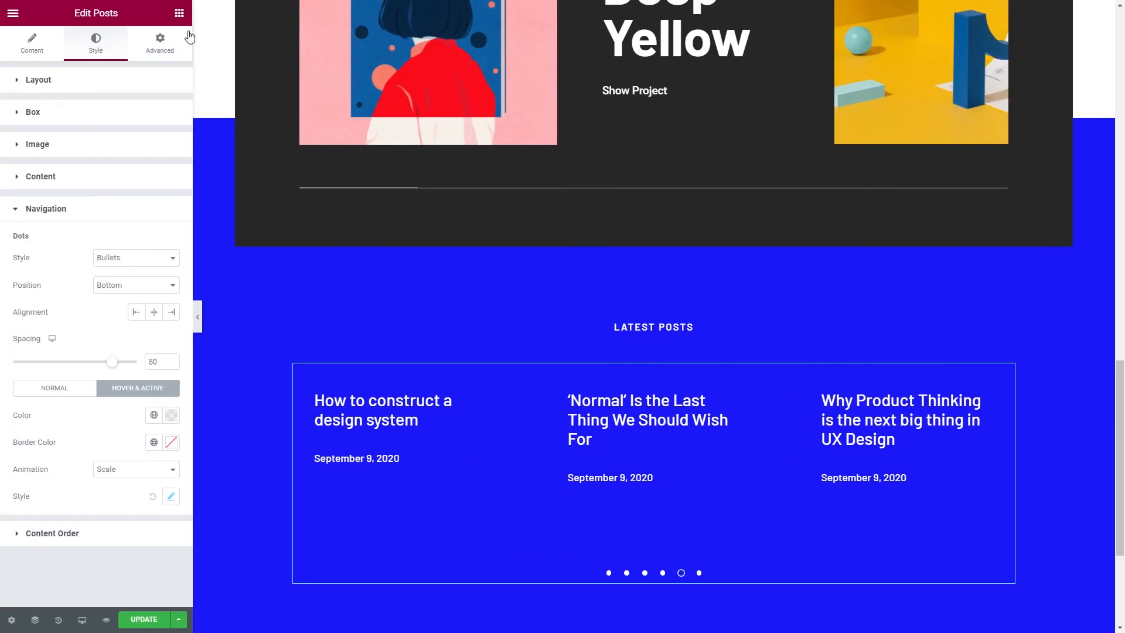
# Update the home page and create a new footer template through the Finder
pyautogui.click(179, 13)
pyautogui.click(155, 626)
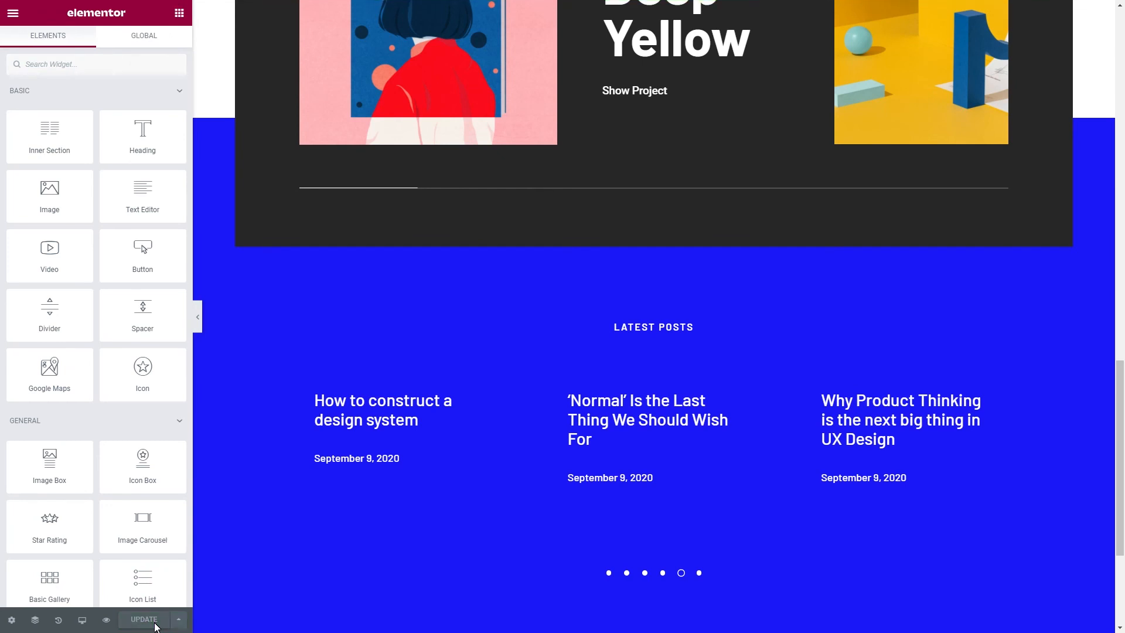
pyautogui.hotkey('ctrl', 'e')
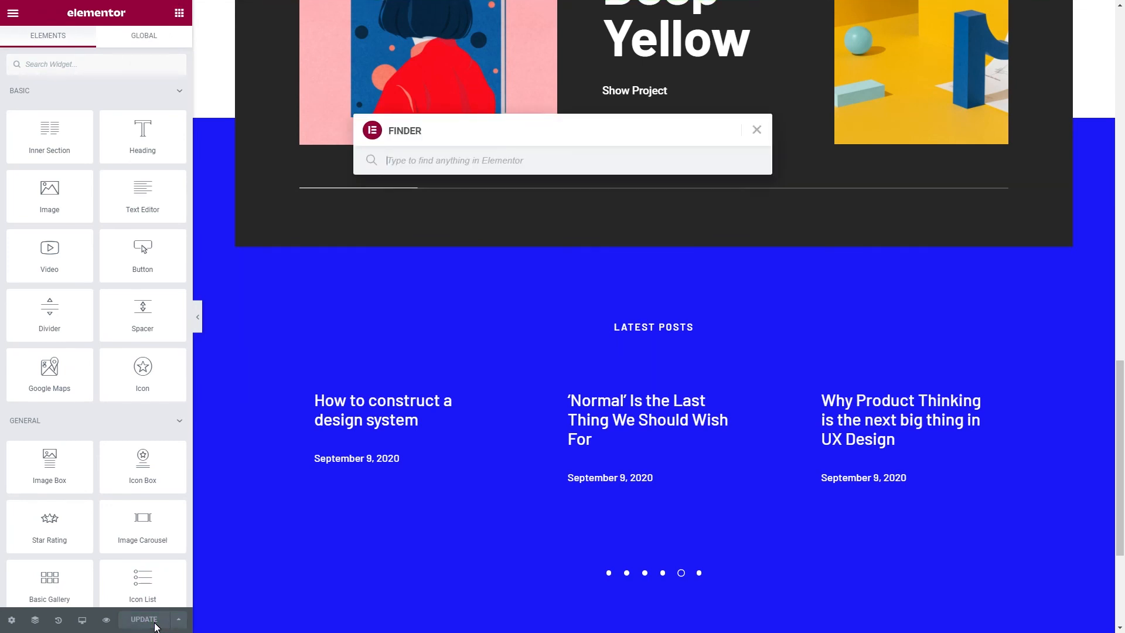
pyautogui.write('add new fo')
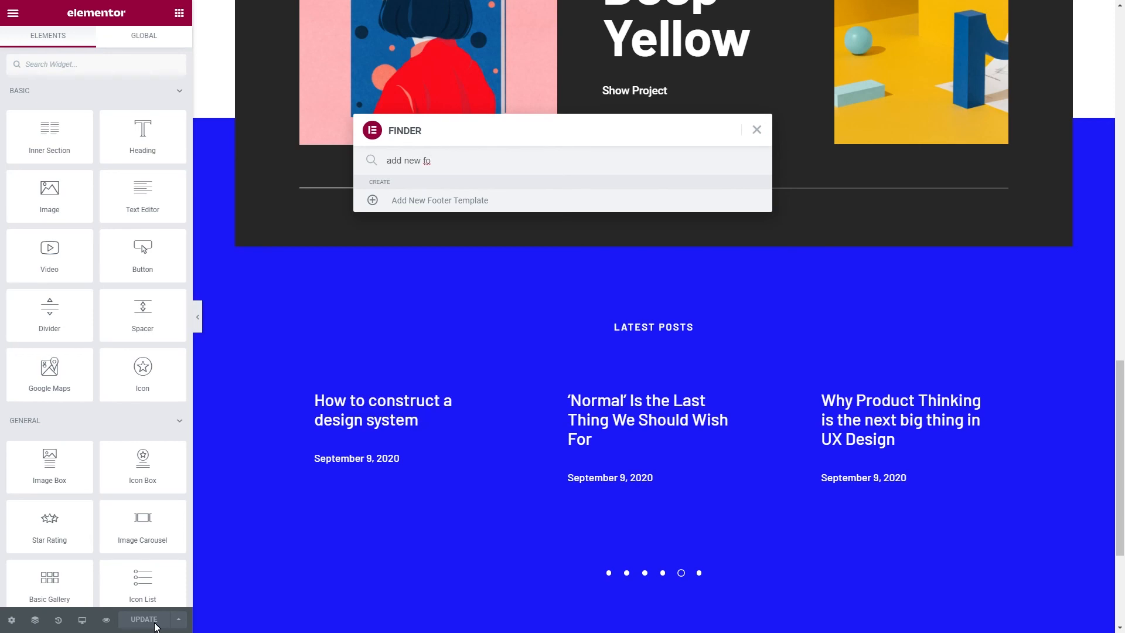
pyautogui.click(449, 199)
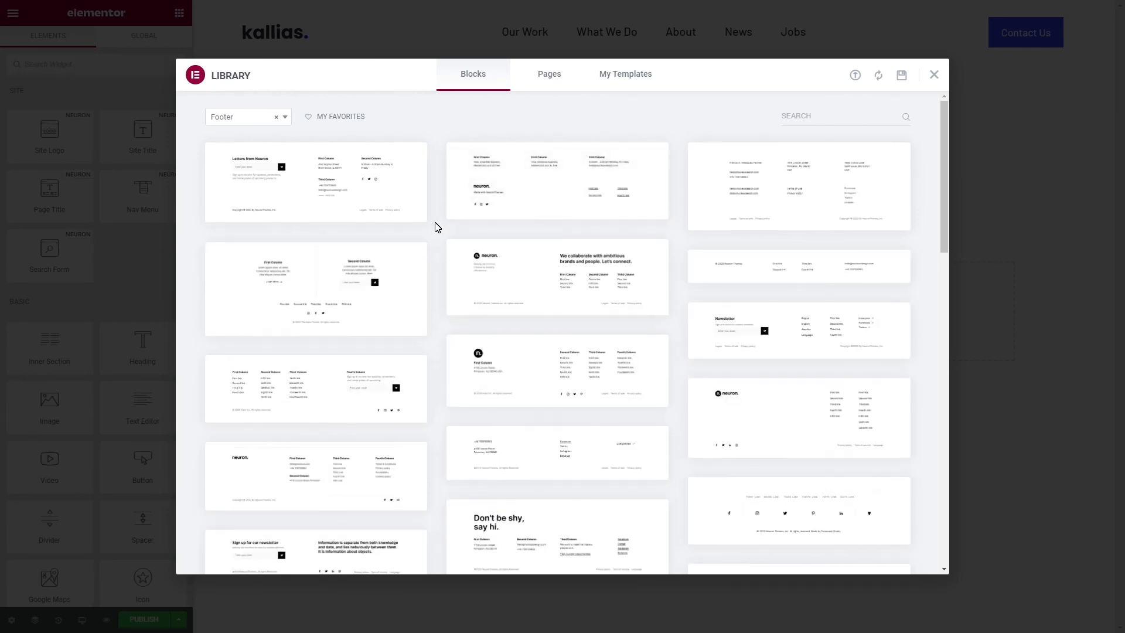
# Insert the "Don't be shy, say hi." footer block from the library and set its section's content width to 1360
pyautogui.scroll(-2, 435, 227)
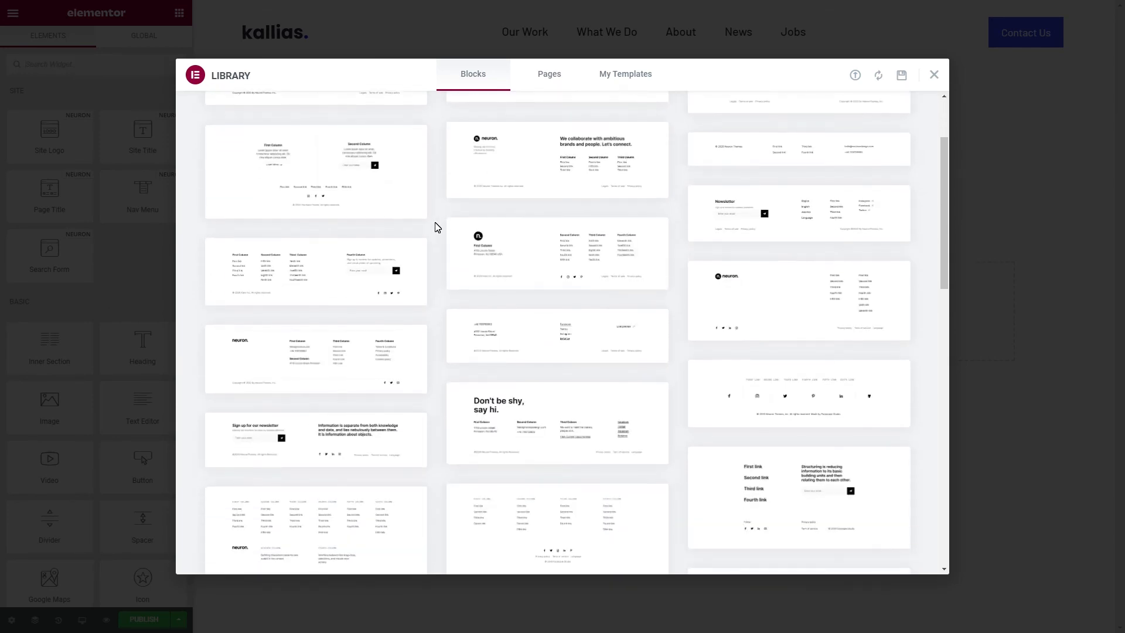
pyautogui.moveTo(490, 441)
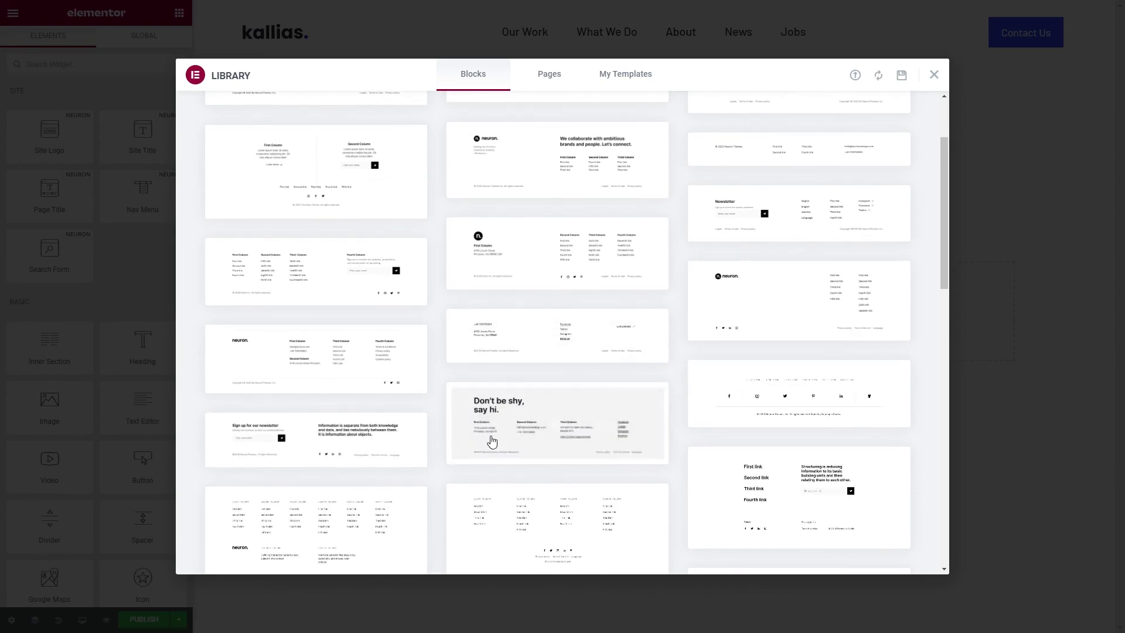
pyautogui.click(481, 455)
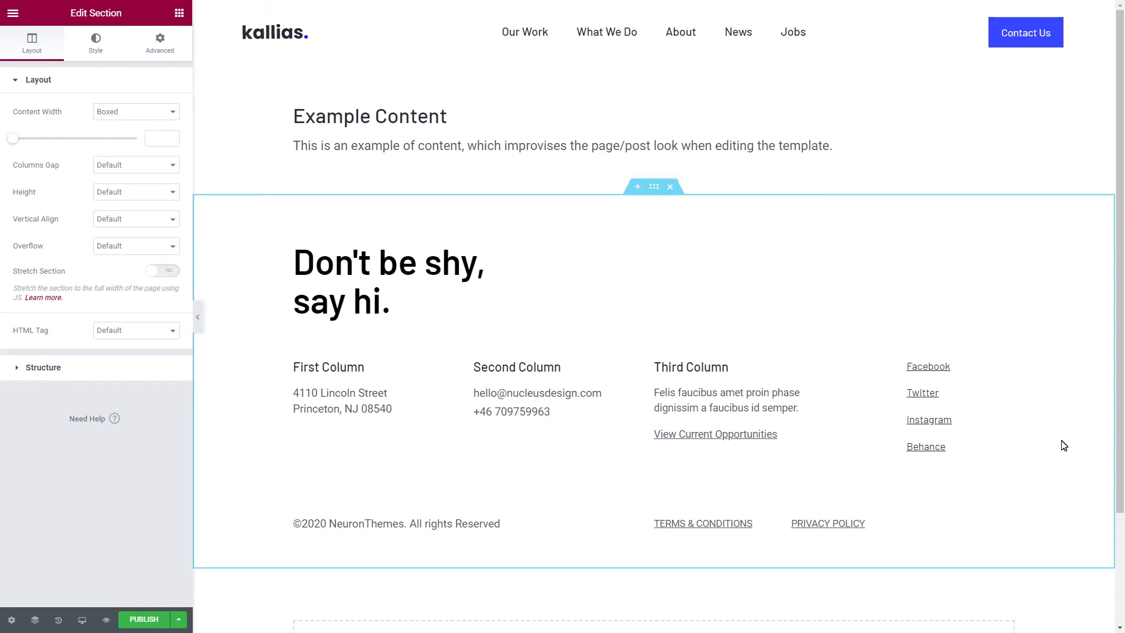
pyautogui.click(160, 135)
pyautogui.write('1360')
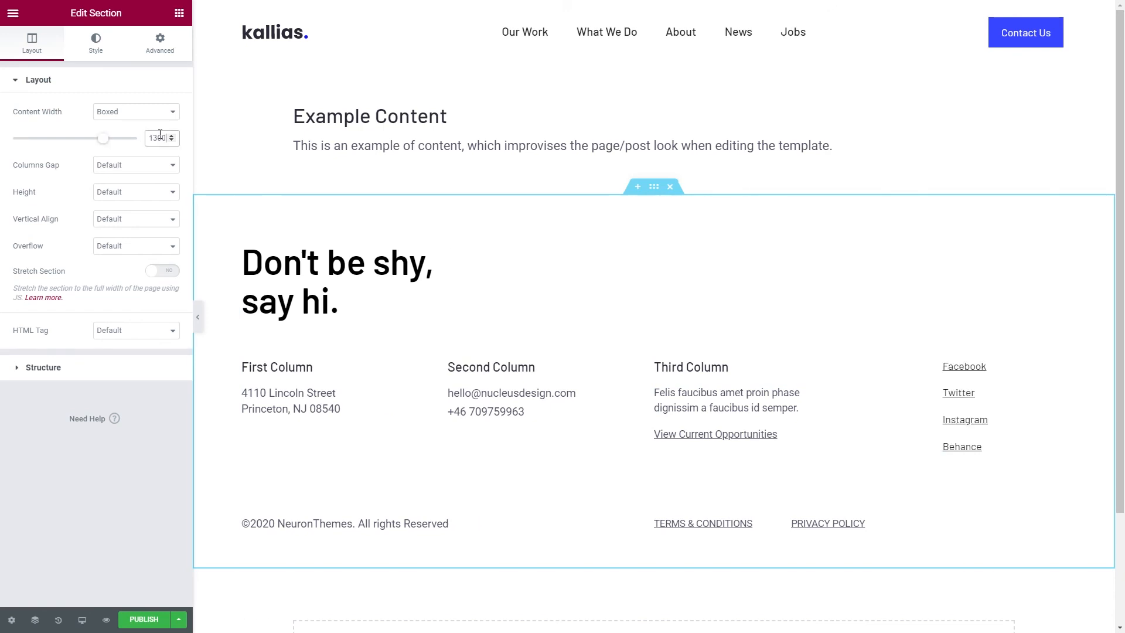
# Set the footer section's top padding to 74 px
pyautogui.click(152, 57)
pyautogui.doubleClick(24, 194)
pyautogui.write('74')
pyautogui.press('Tab')
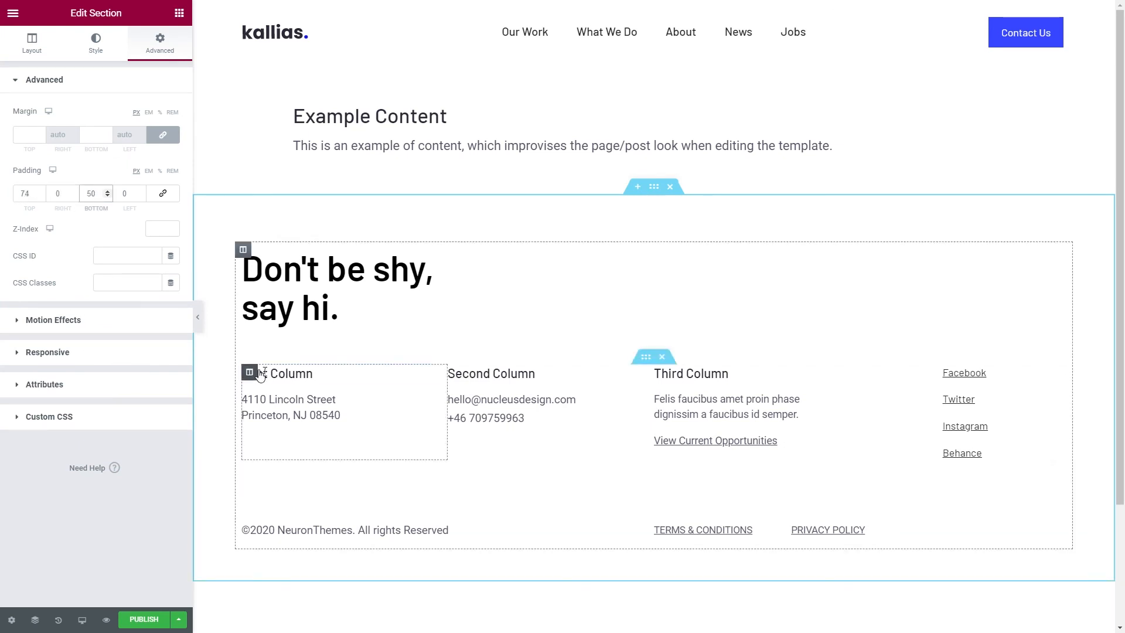
# Change the footer's three column headings to "San Diego", "Start a conversation" and "Career"
pyautogui.doubleClick(271, 374)
pyautogui.tripleClick(270, 374)
pyautogui.write('San Diego')
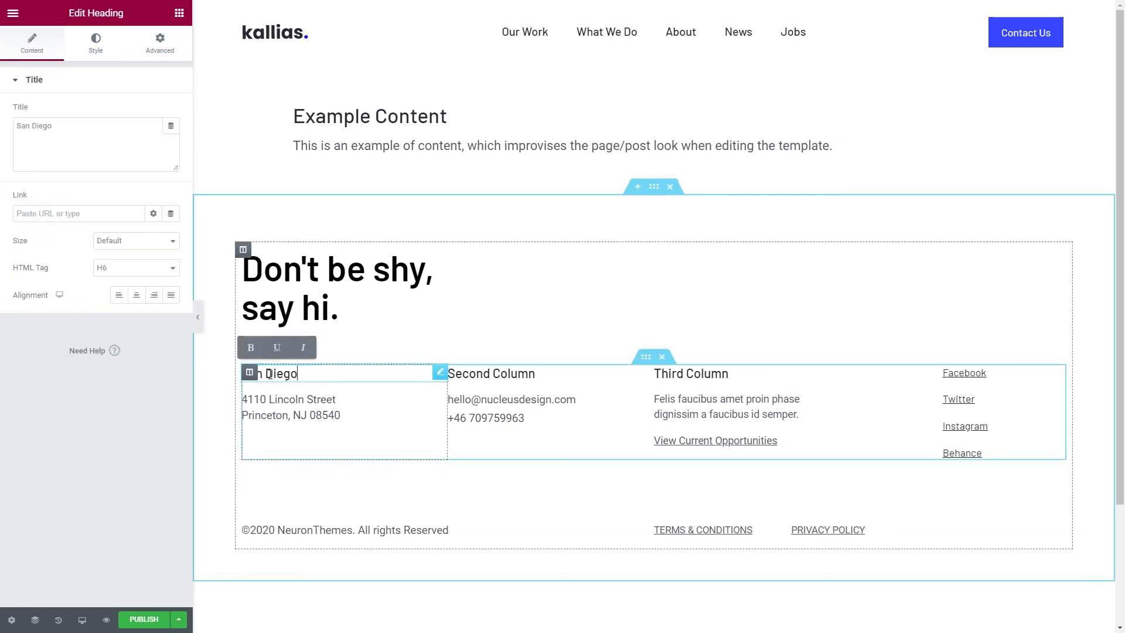
pyautogui.tripleClick(487, 373)
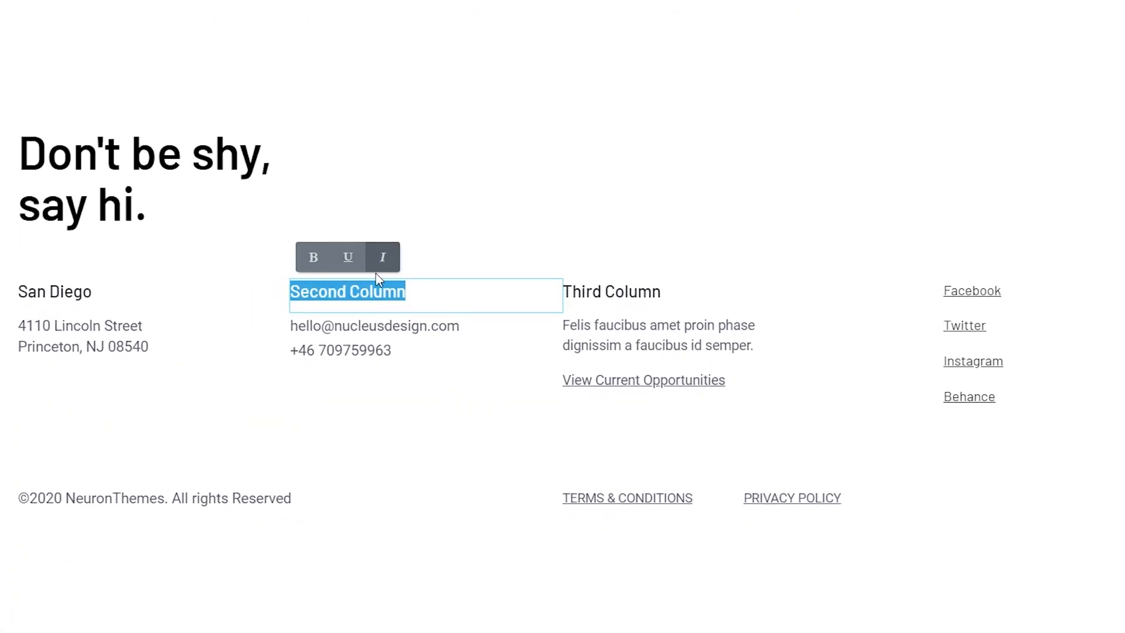
pyautogui.write('Star')
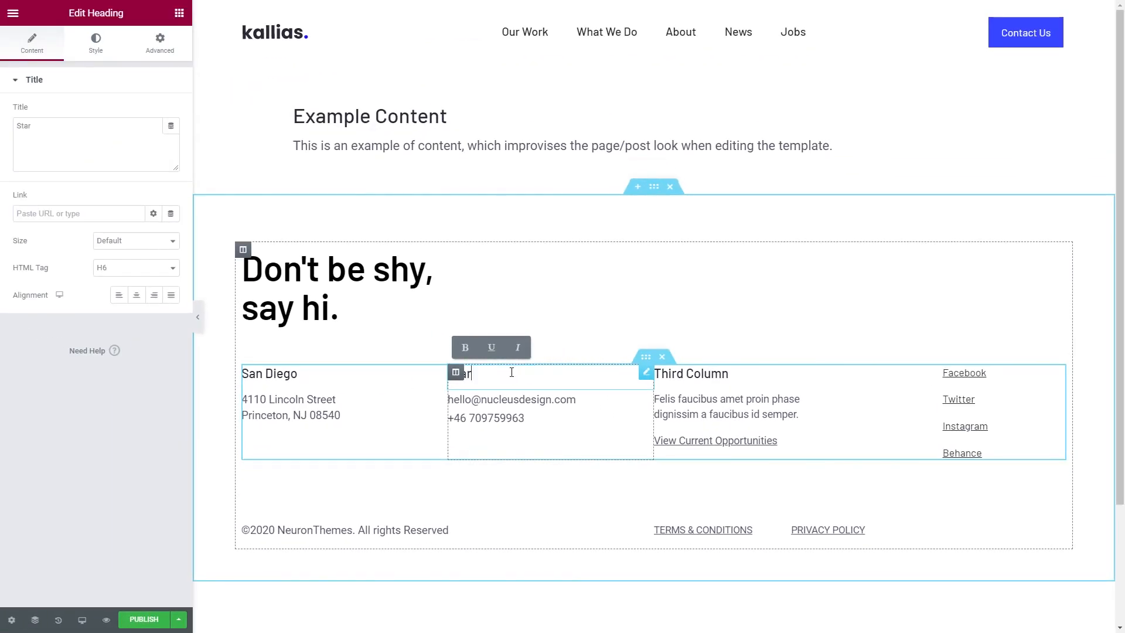
pyautogui.write('t a conversation')
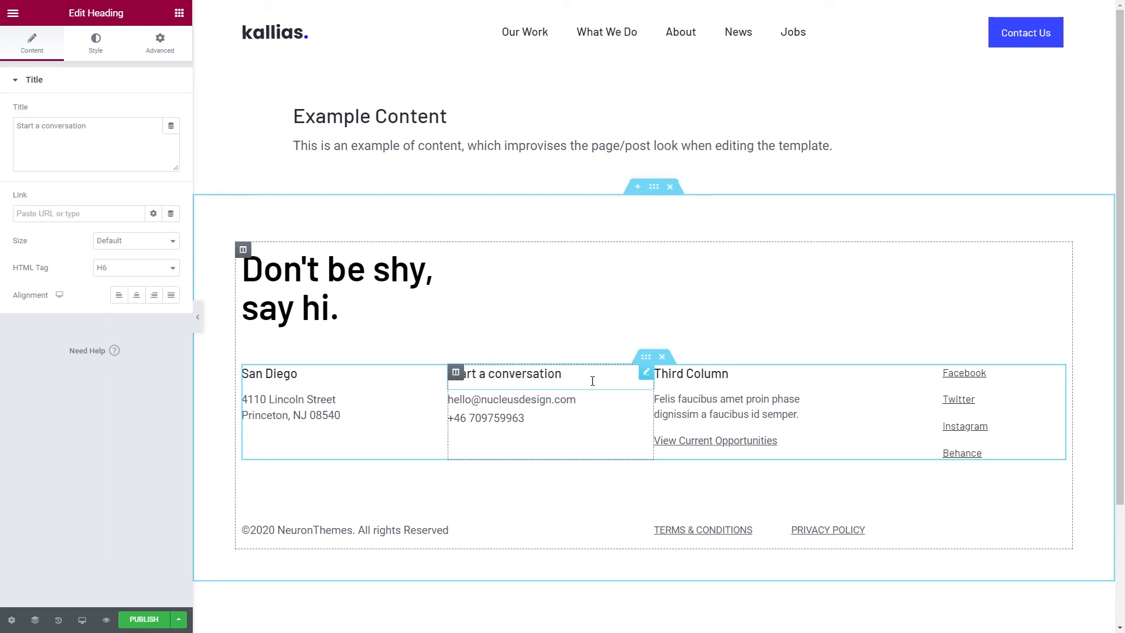
pyautogui.tripleClick(695, 374)
pyautogui.write('Careers')
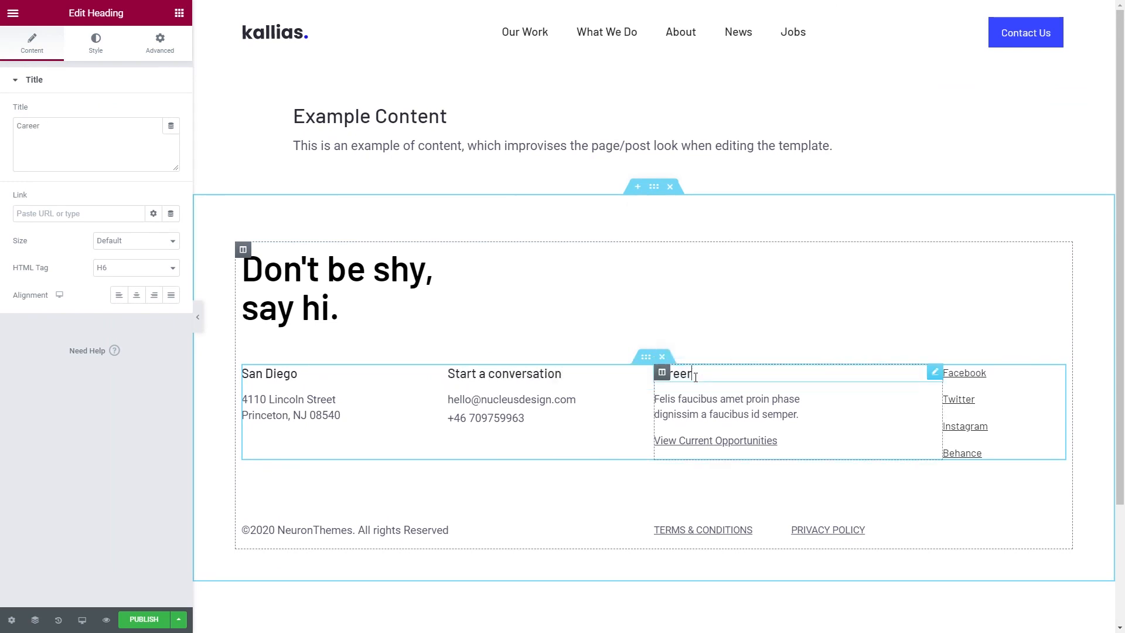
# Replace the paragraph under the Career heading with "Work somewhere you can be proud of!" and preview the footer without the editing panel
pyautogui.tripleClick(700, 402)
pyautogui.write('Work somewhere')
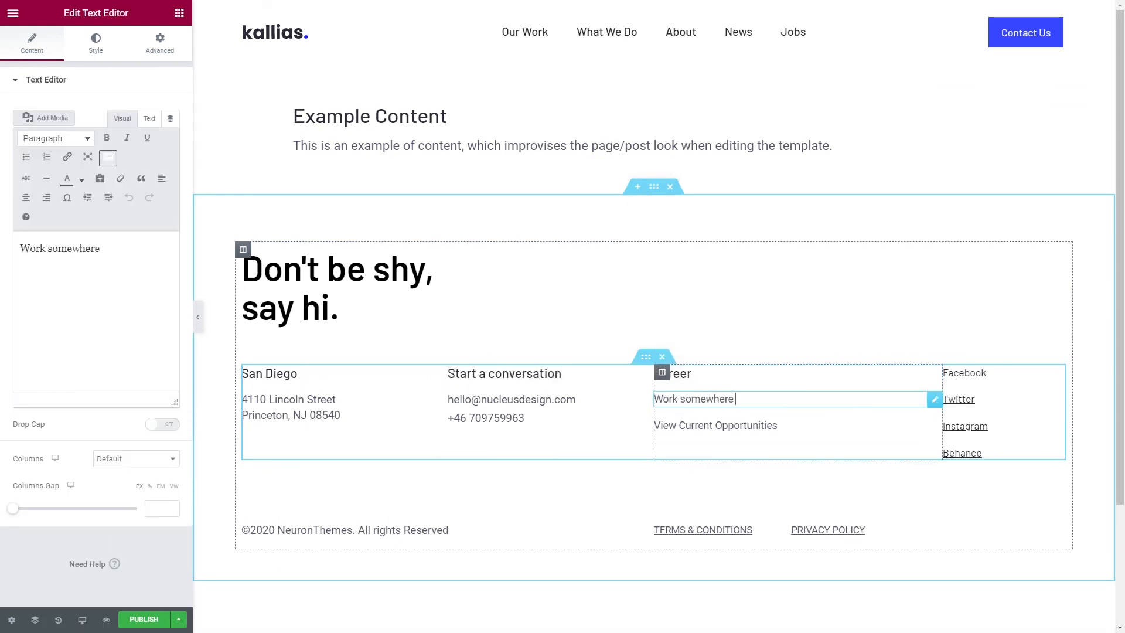
pyautogui.write(' you can be proud of!')
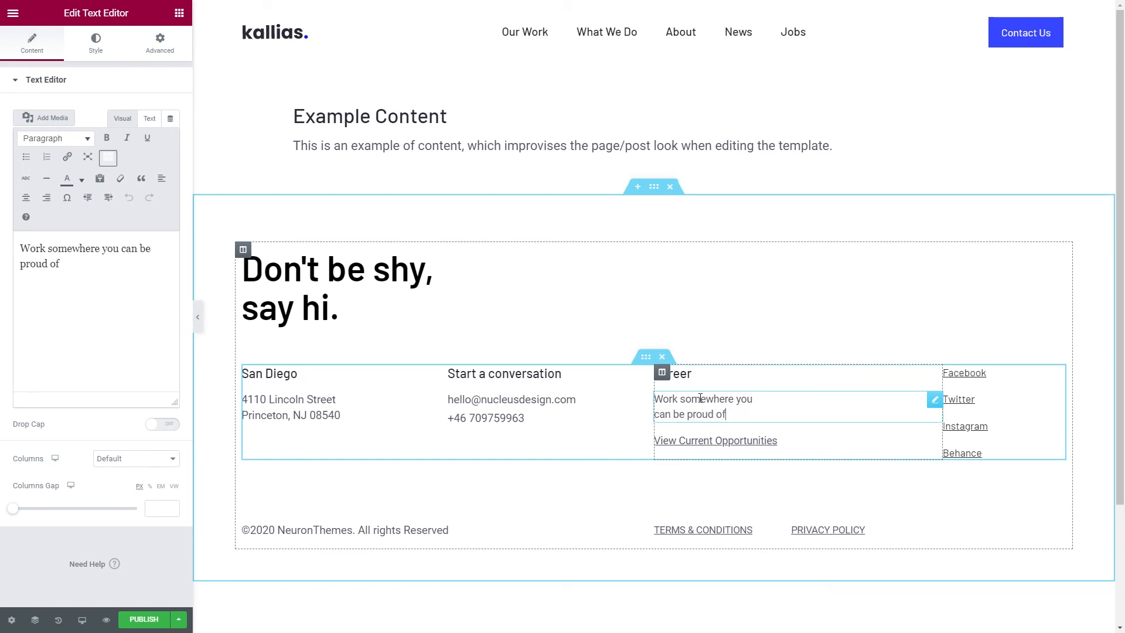
pyautogui.click(723, 332)
pyautogui.click(181, 13)
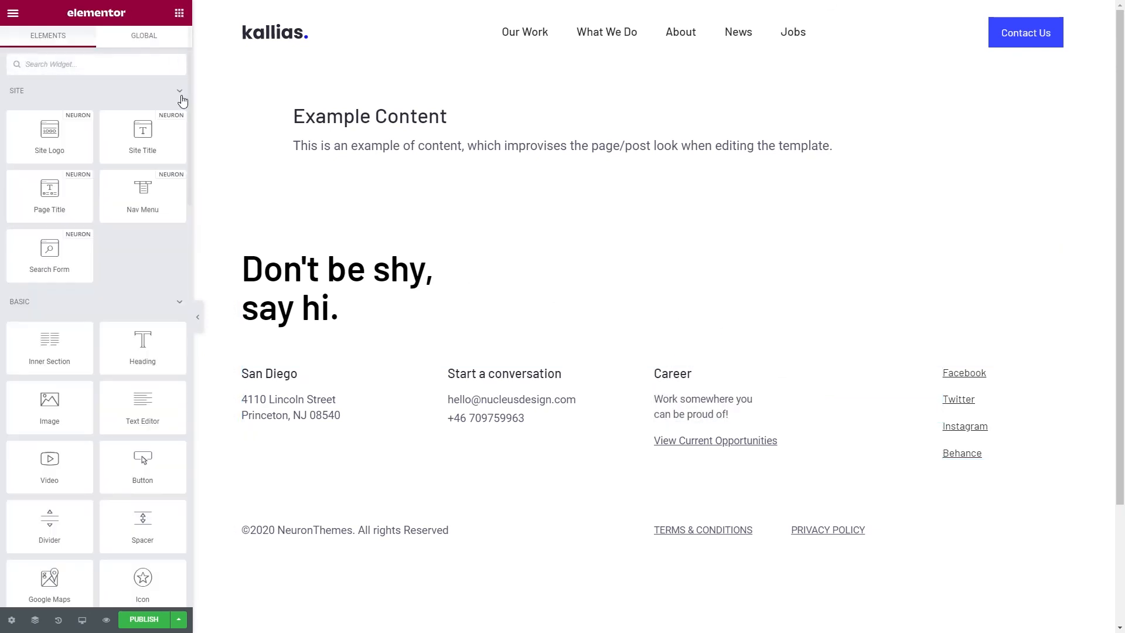
pyautogui.click(197, 317)
pyautogui.click(5, 322)
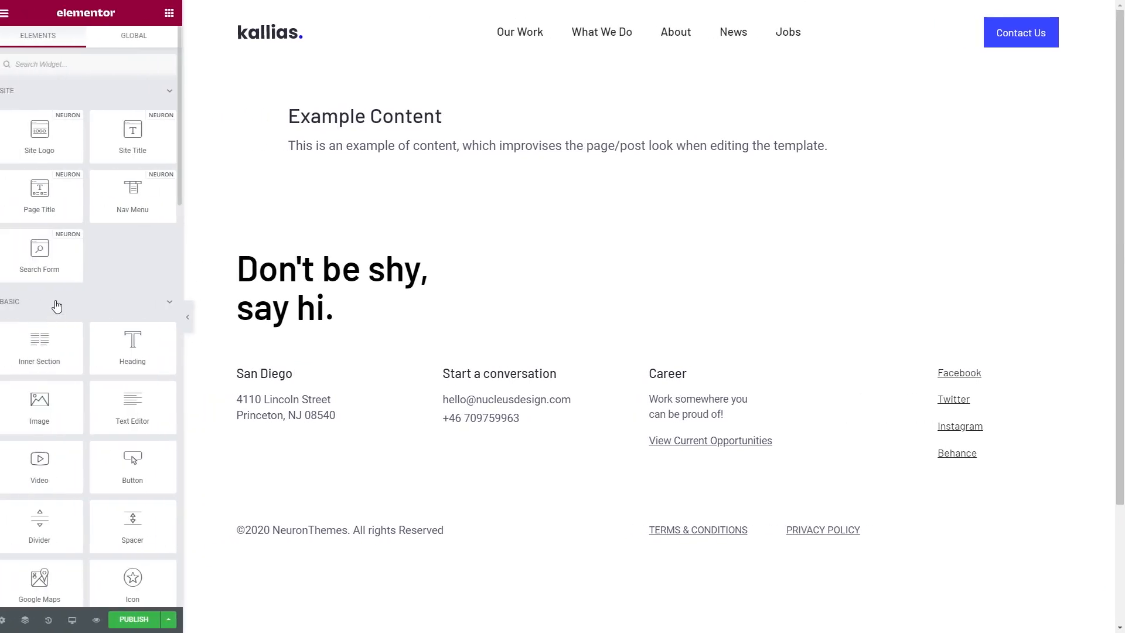
# Publish the footer template with a display condition that includes the Entire Site
pyautogui.click(141, 621)
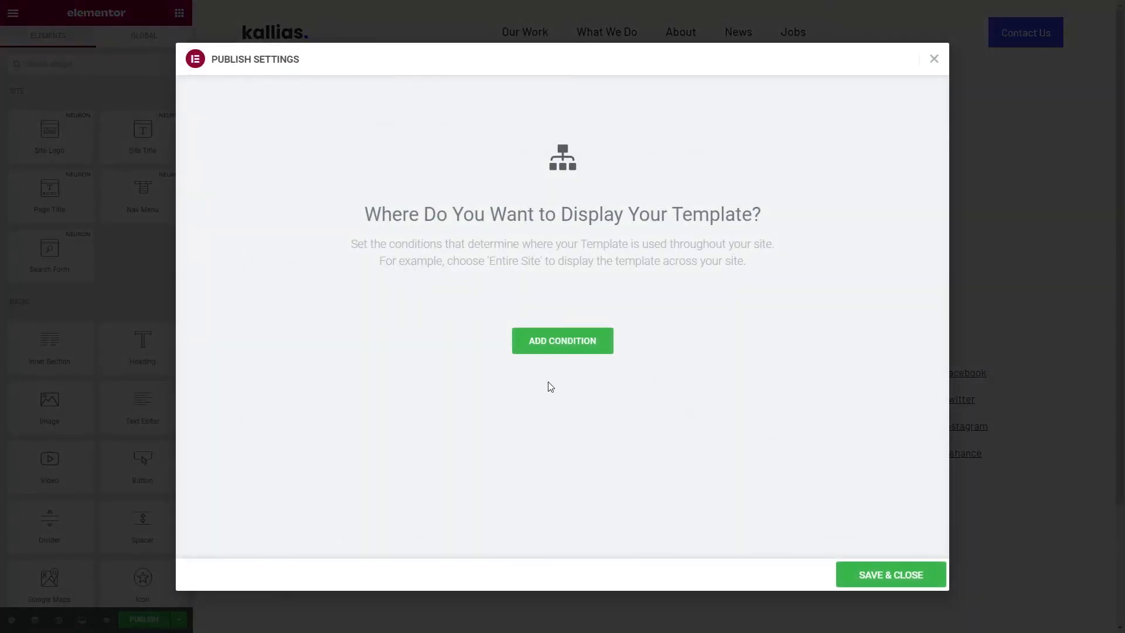
pyautogui.click(567, 346)
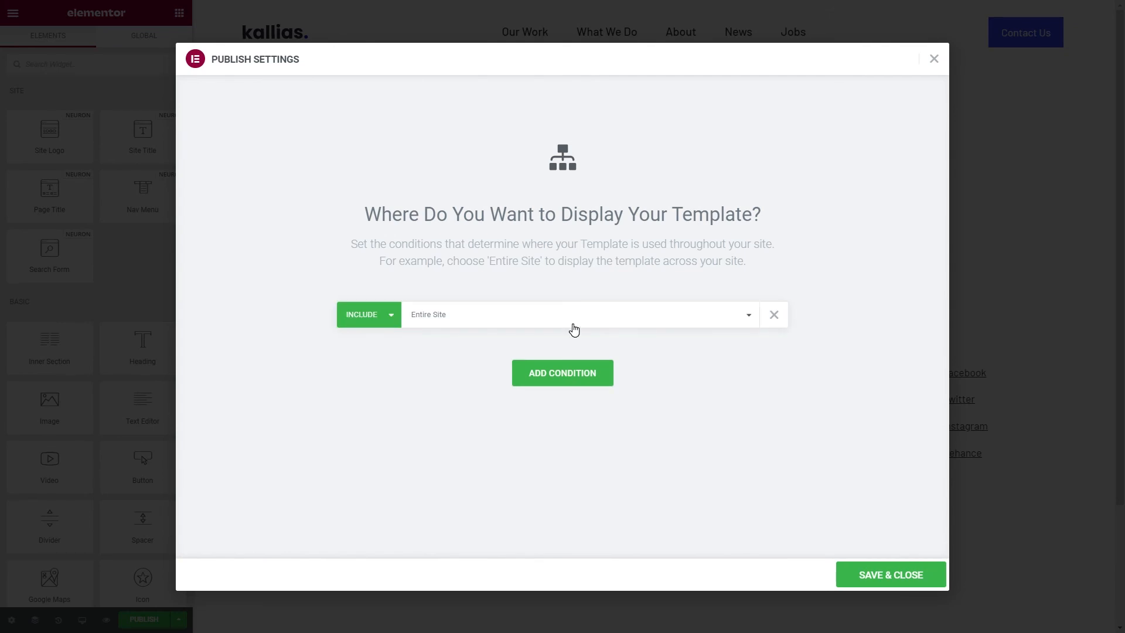
pyautogui.click(574, 326)
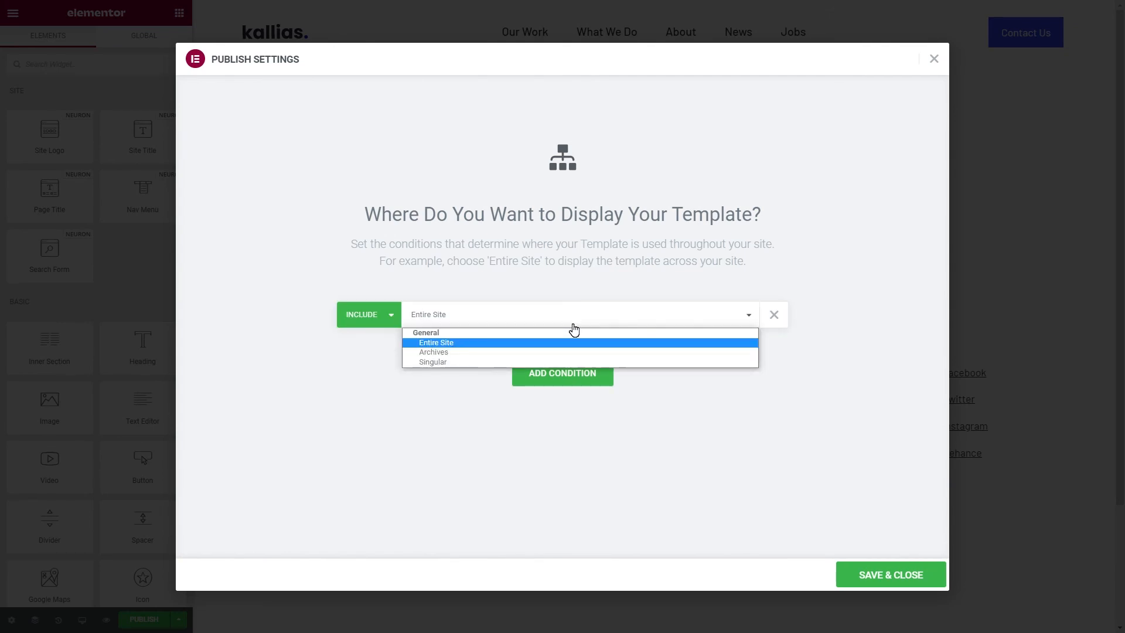
pyautogui.click(574, 342)
pyautogui.click(889, 575)
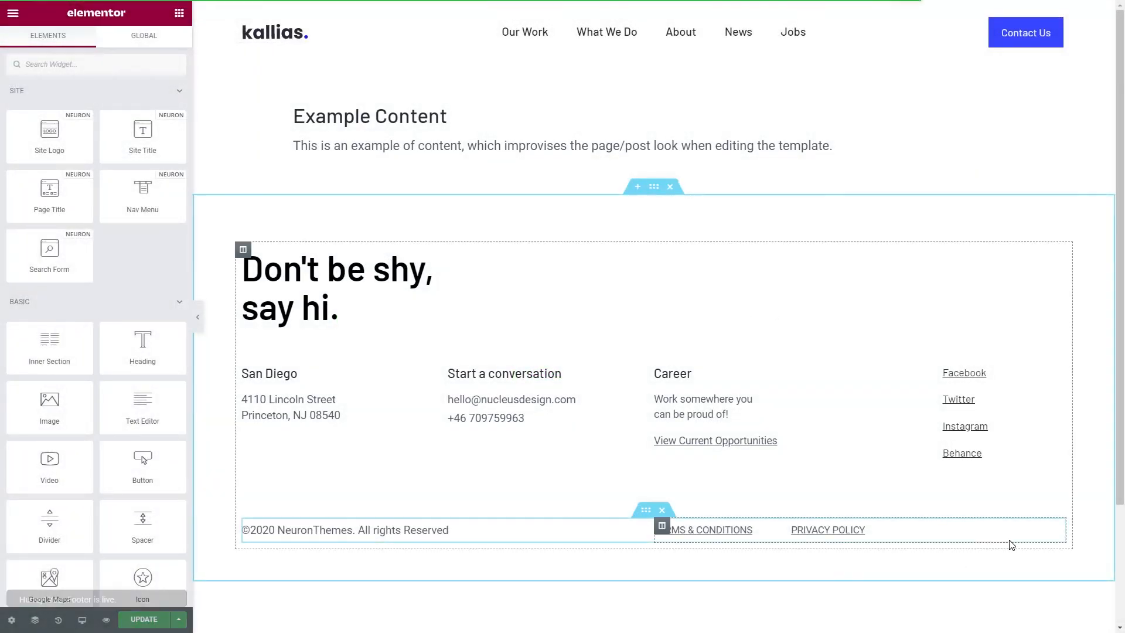
# Search the Finder for "home", open the live home page and review its sections from the hero down to the Latest Posts carousel
pyautogui.hotkey('ctrl', 'e')
pyautogui.write('home')
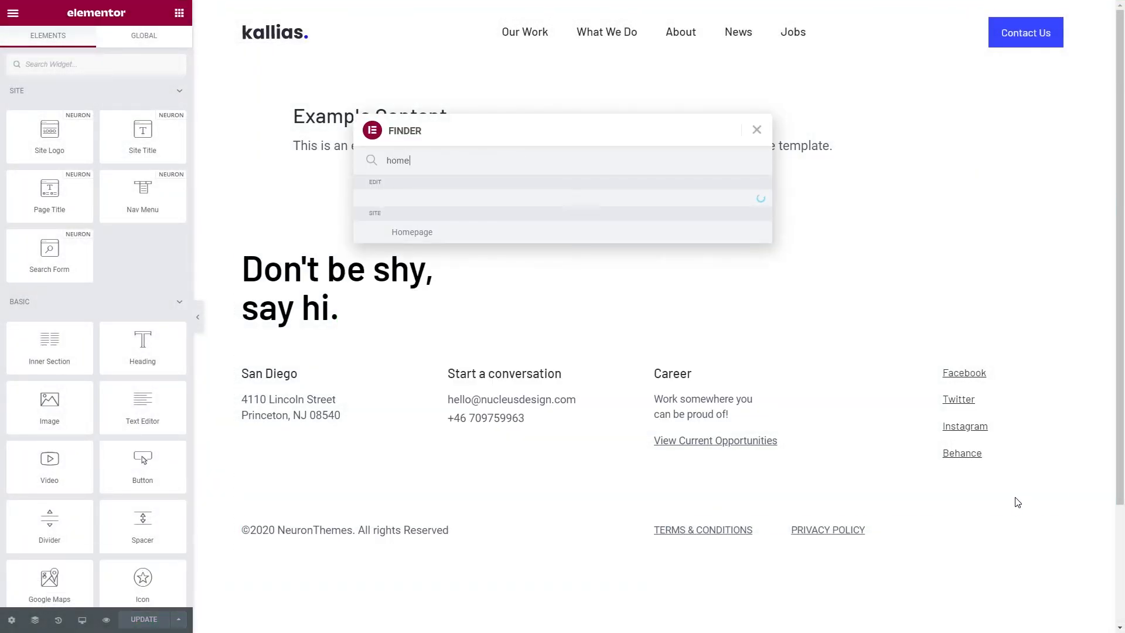
pyautogui.click(746, 210)
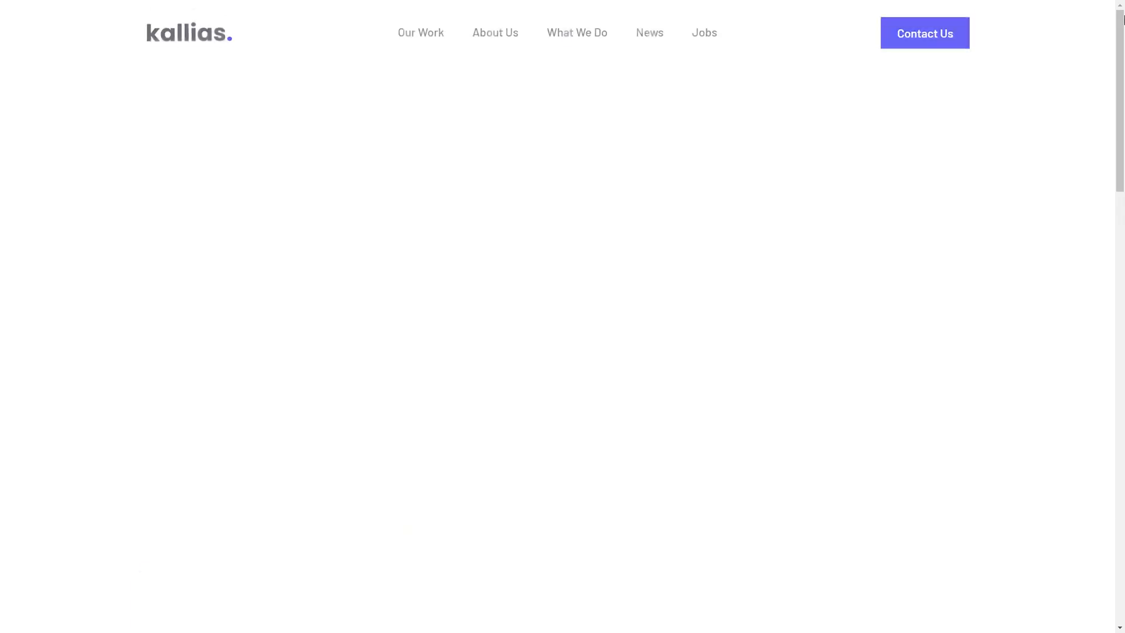
pyautogui.scroll(-8, 1123, 19)
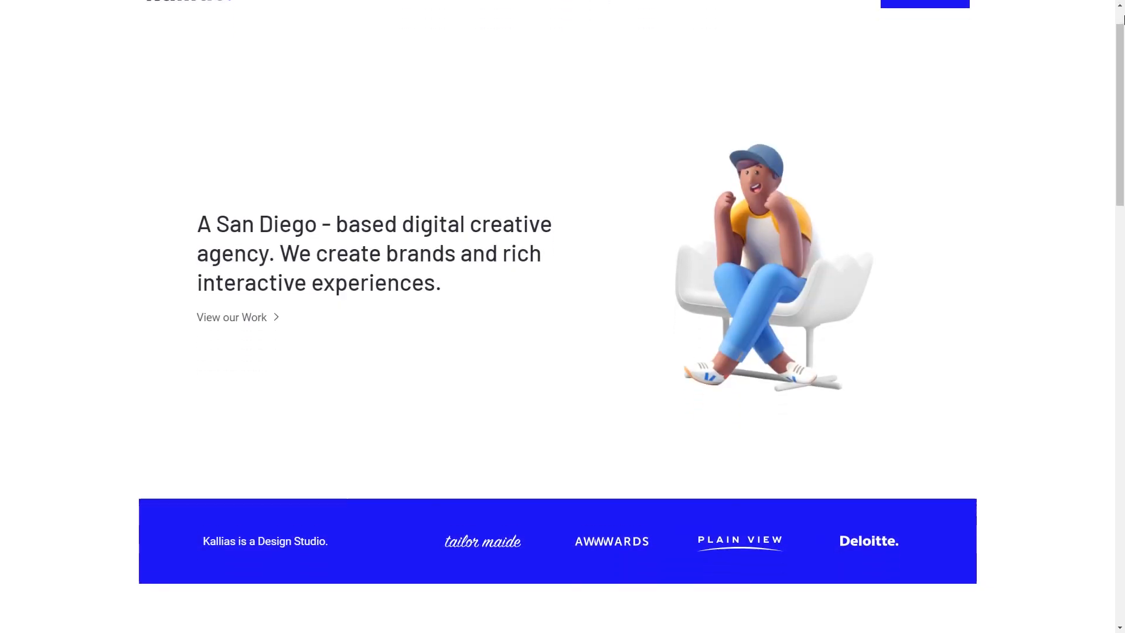
pyautogui.scroll(-9, 1124, 20)
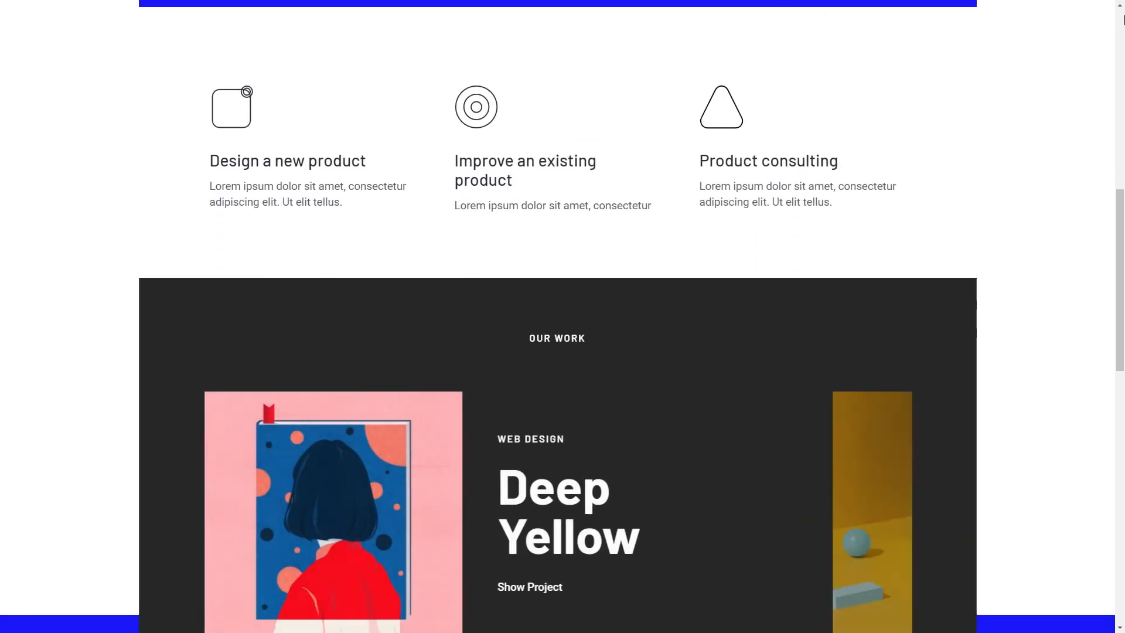
pyautogui.scroll(-7, 1123, 19)
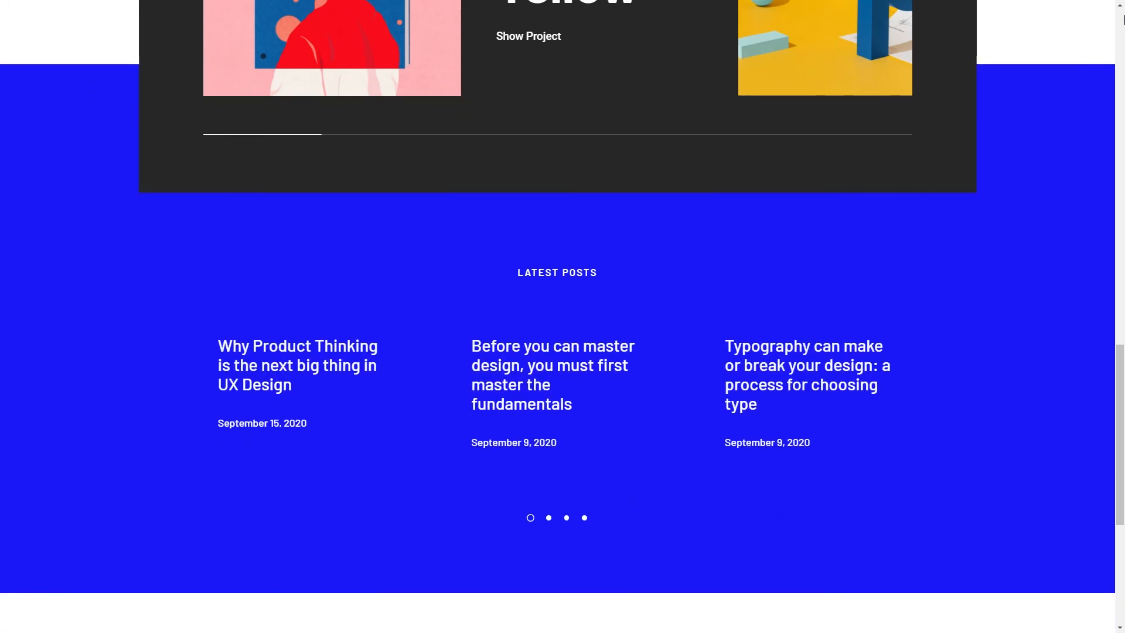